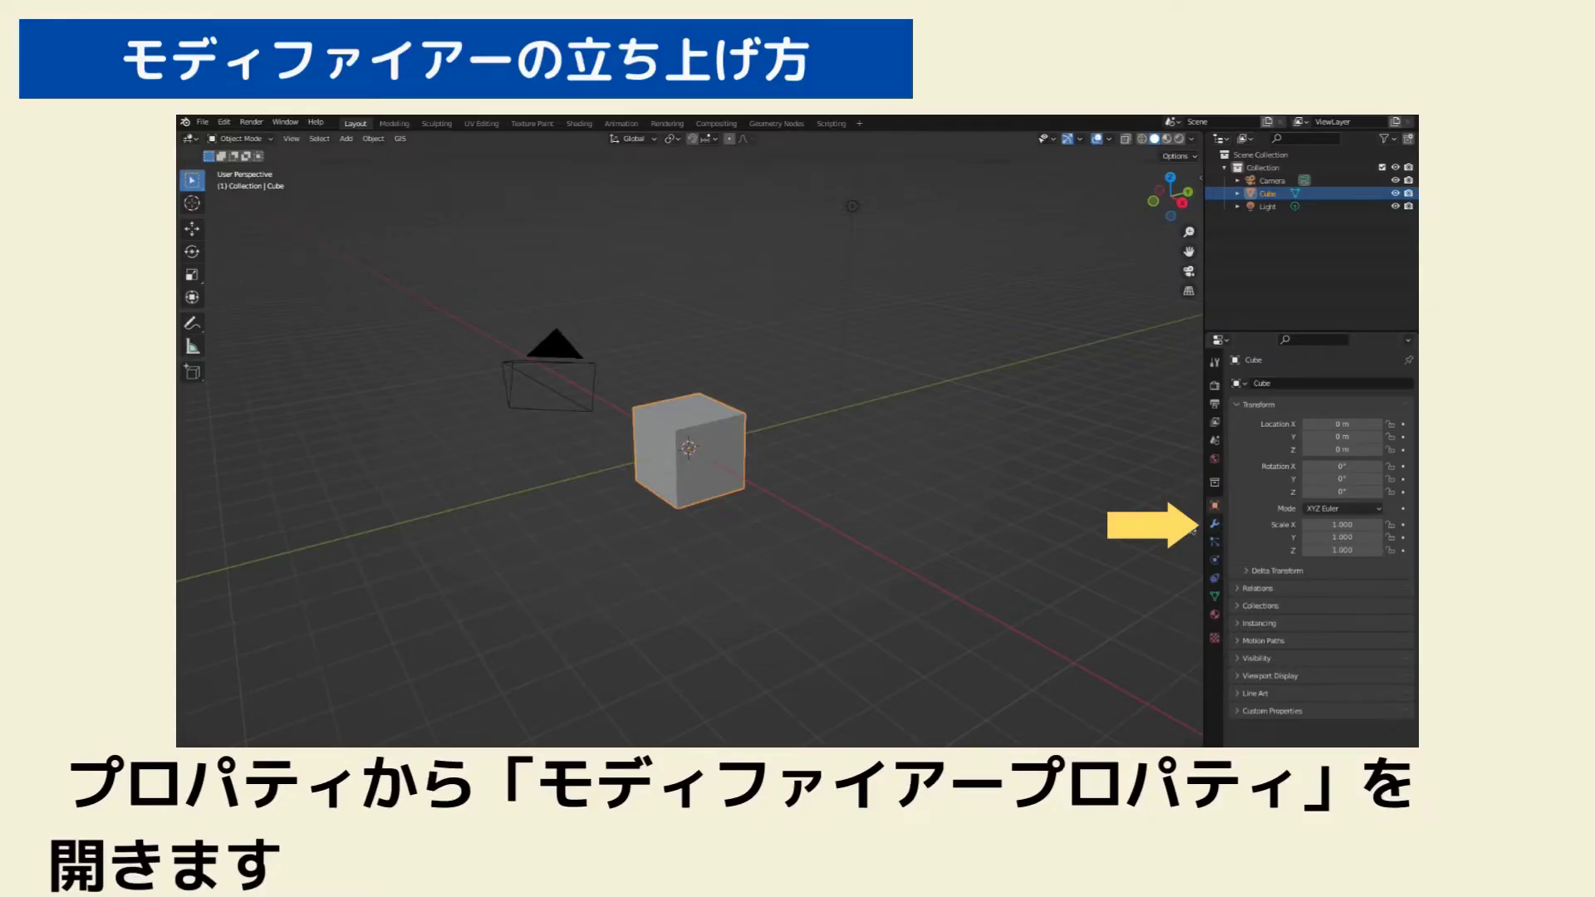
Show the Cube's still-empty Modifier Properties and its Add Modifier list
click(1215, 525)
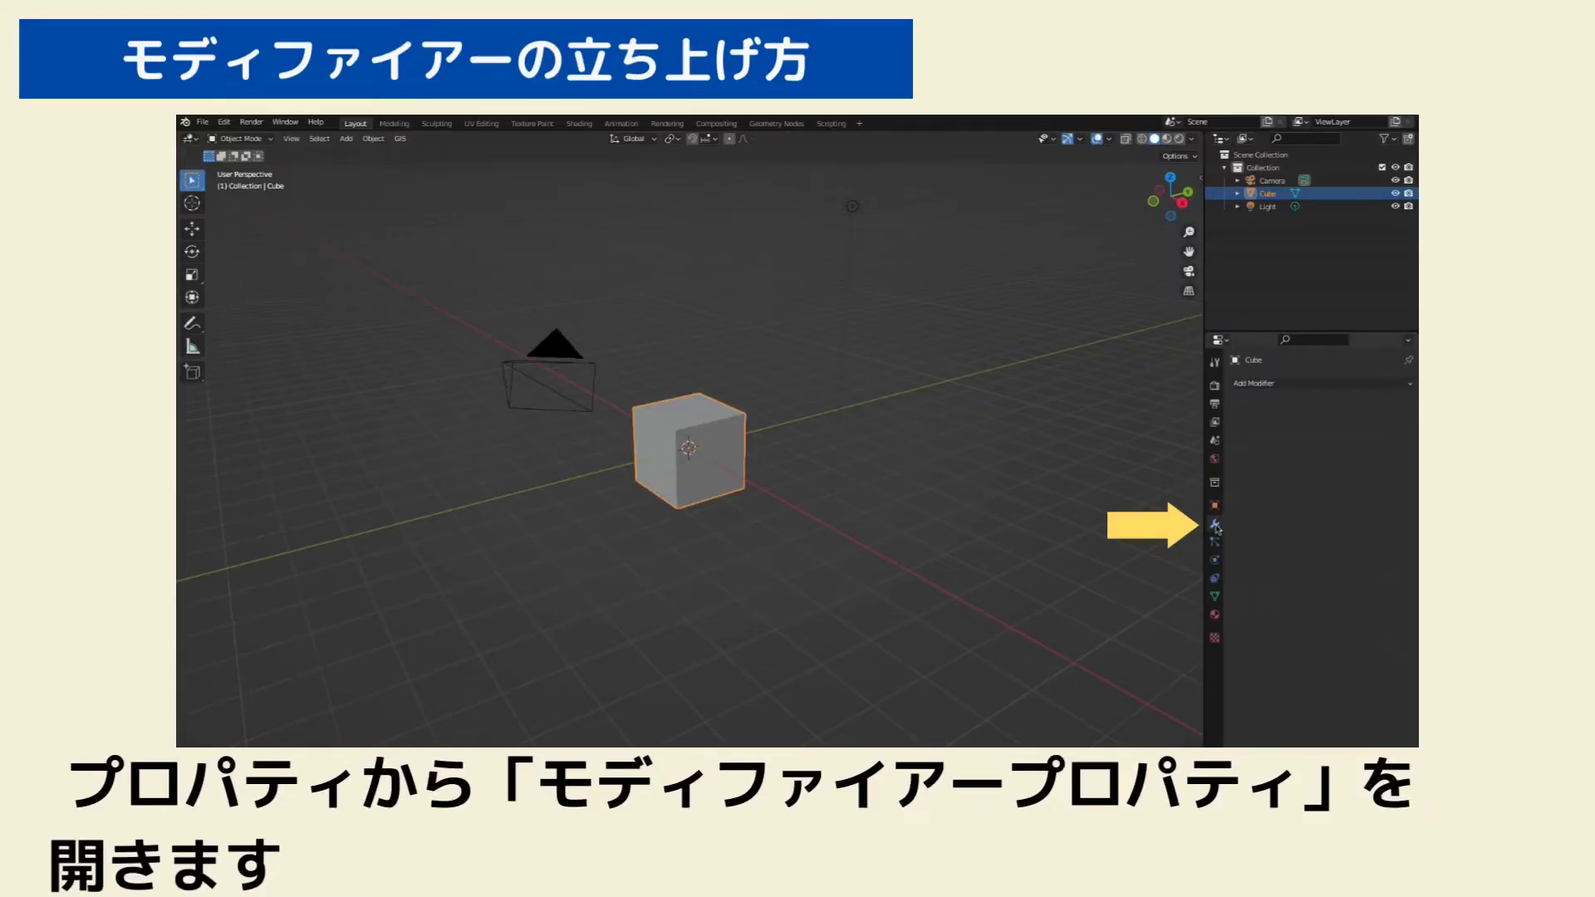
click(1265, 384)
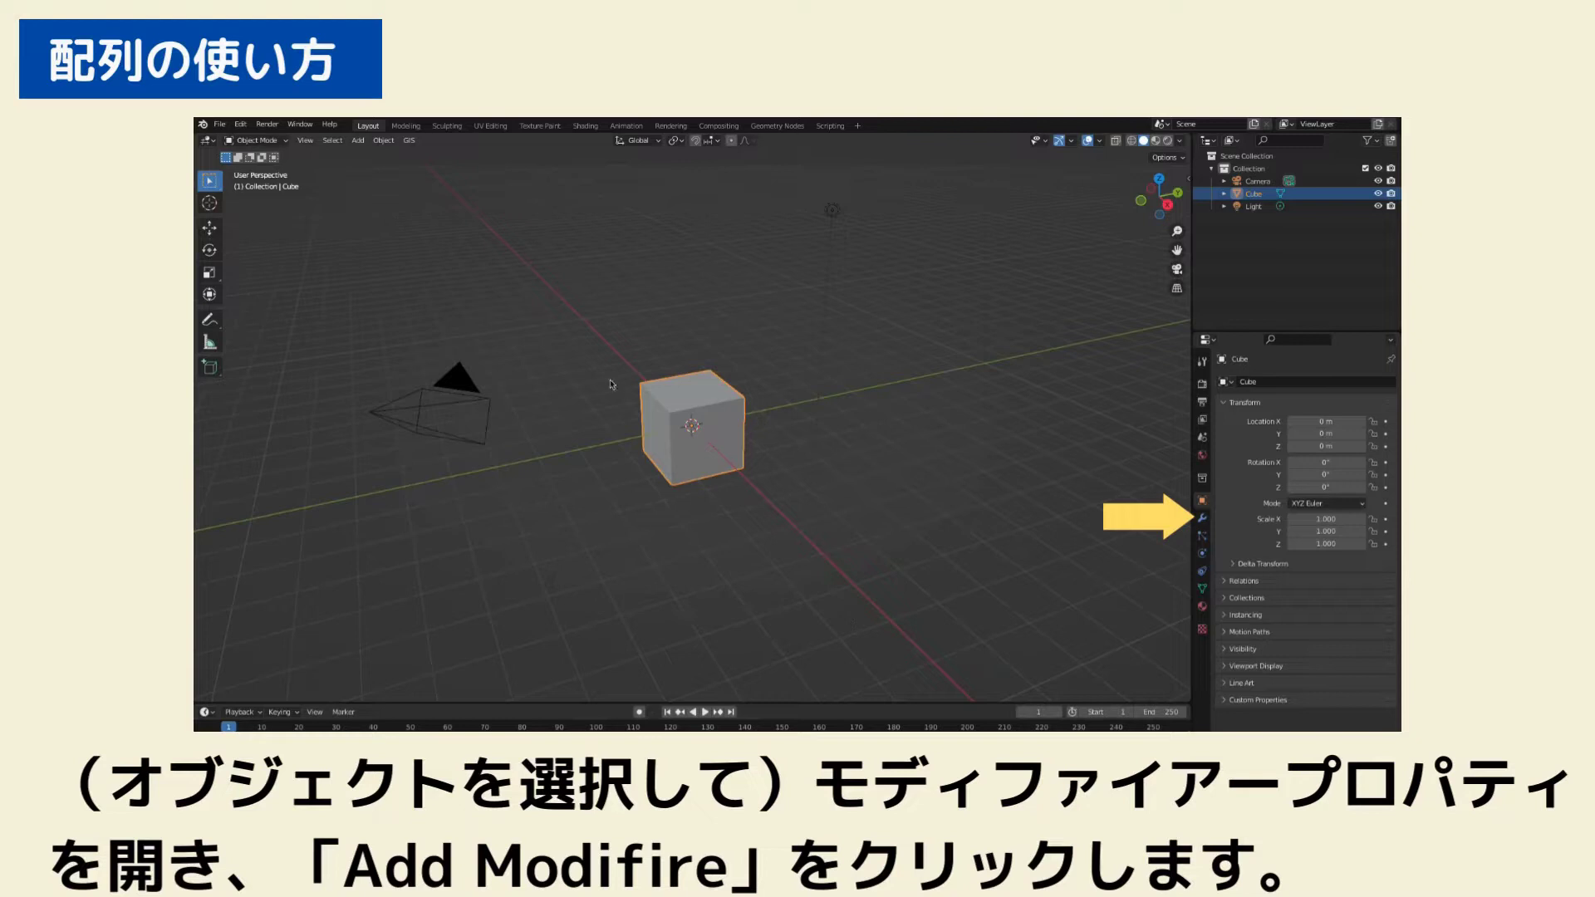
Add an Array modifier to the cube with Count 5 and relative offset X 1.7
click(1201, 521)
click(1232, 383)
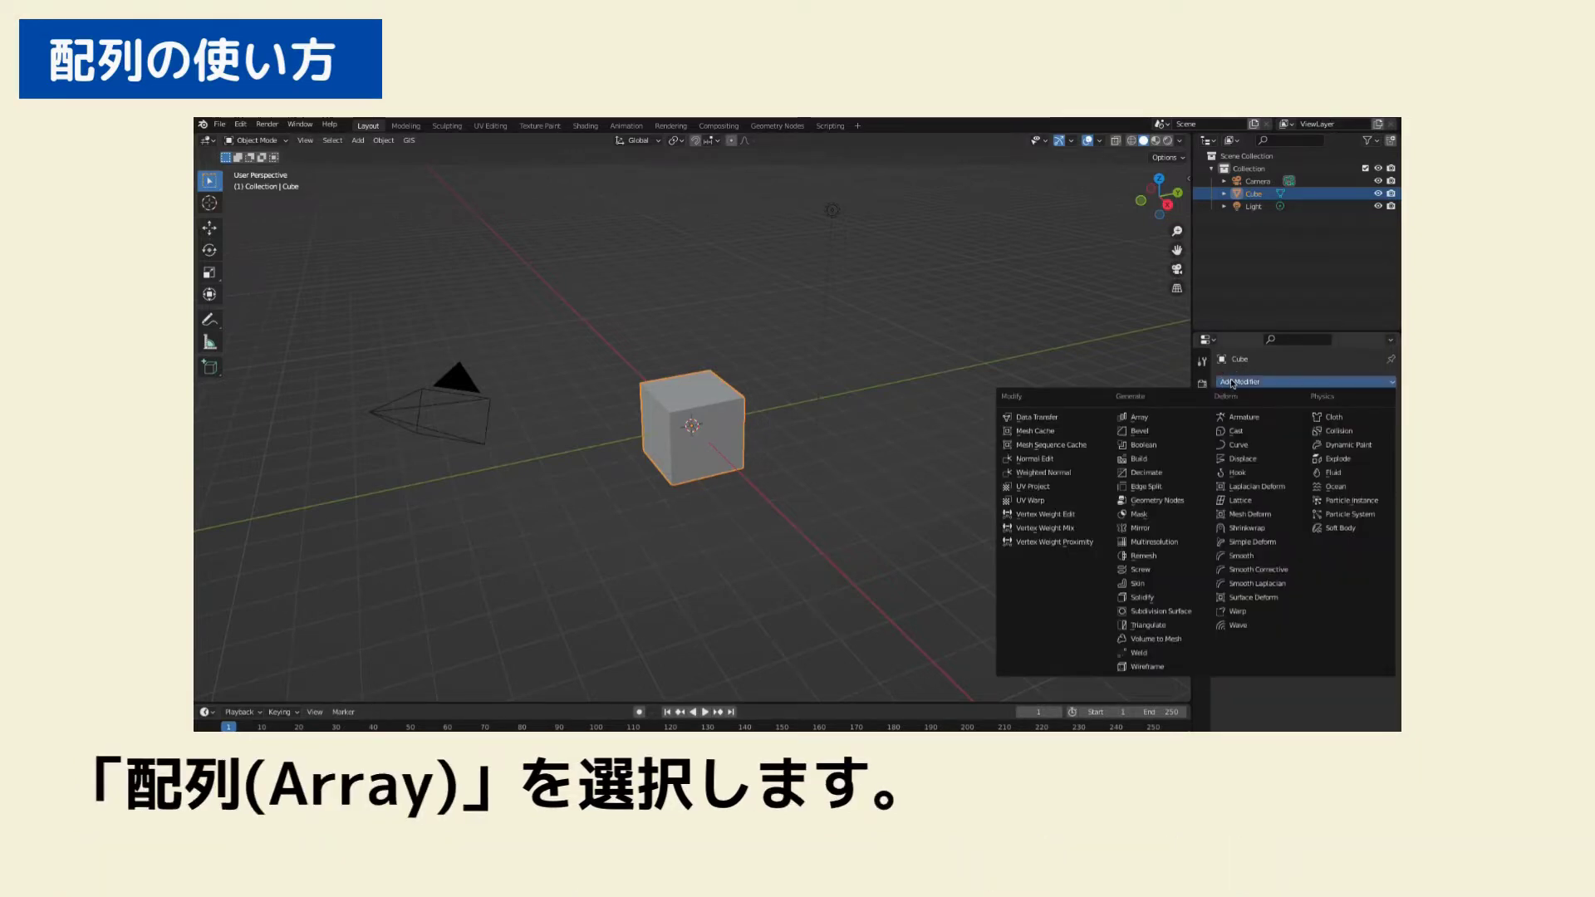
click(1139, 417)
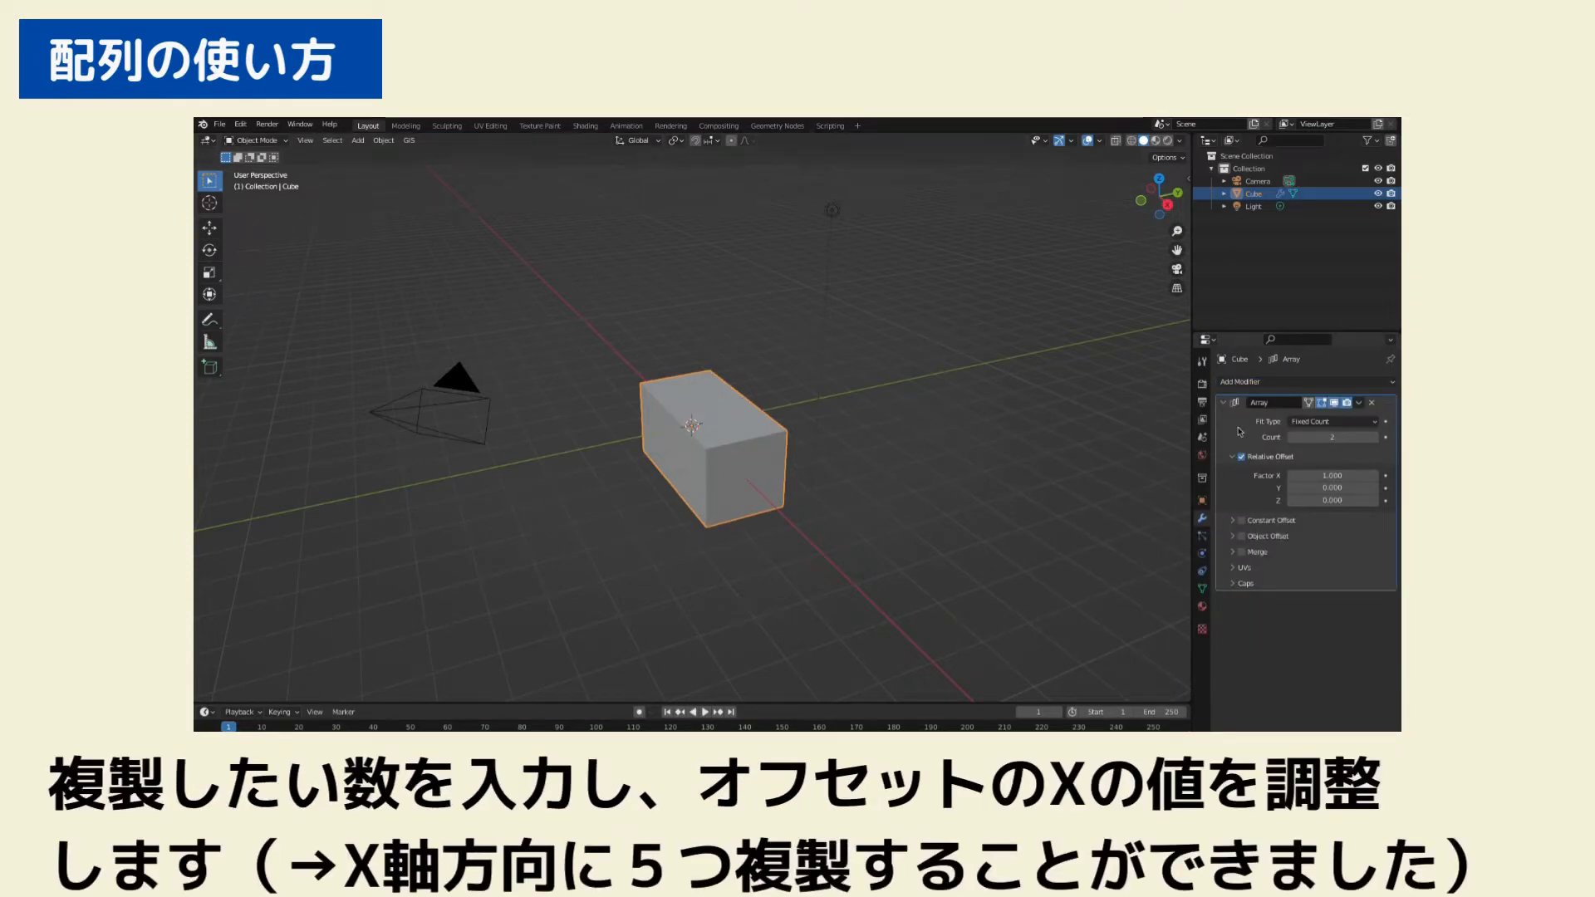
click(1290, 438)
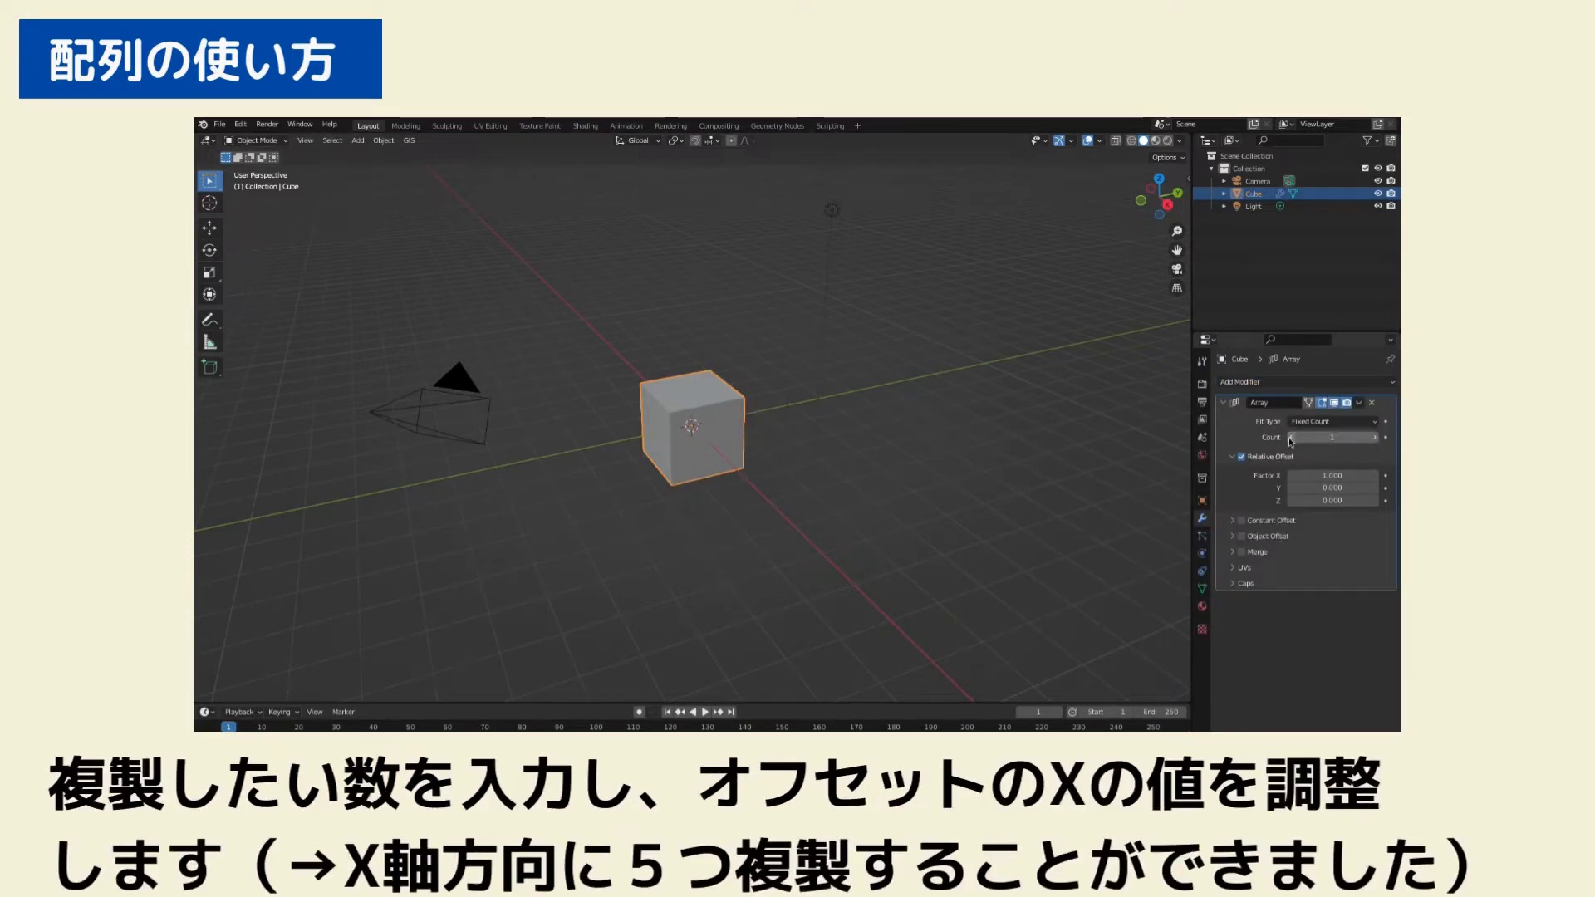
click(1374, 438)
click(1374, 438)
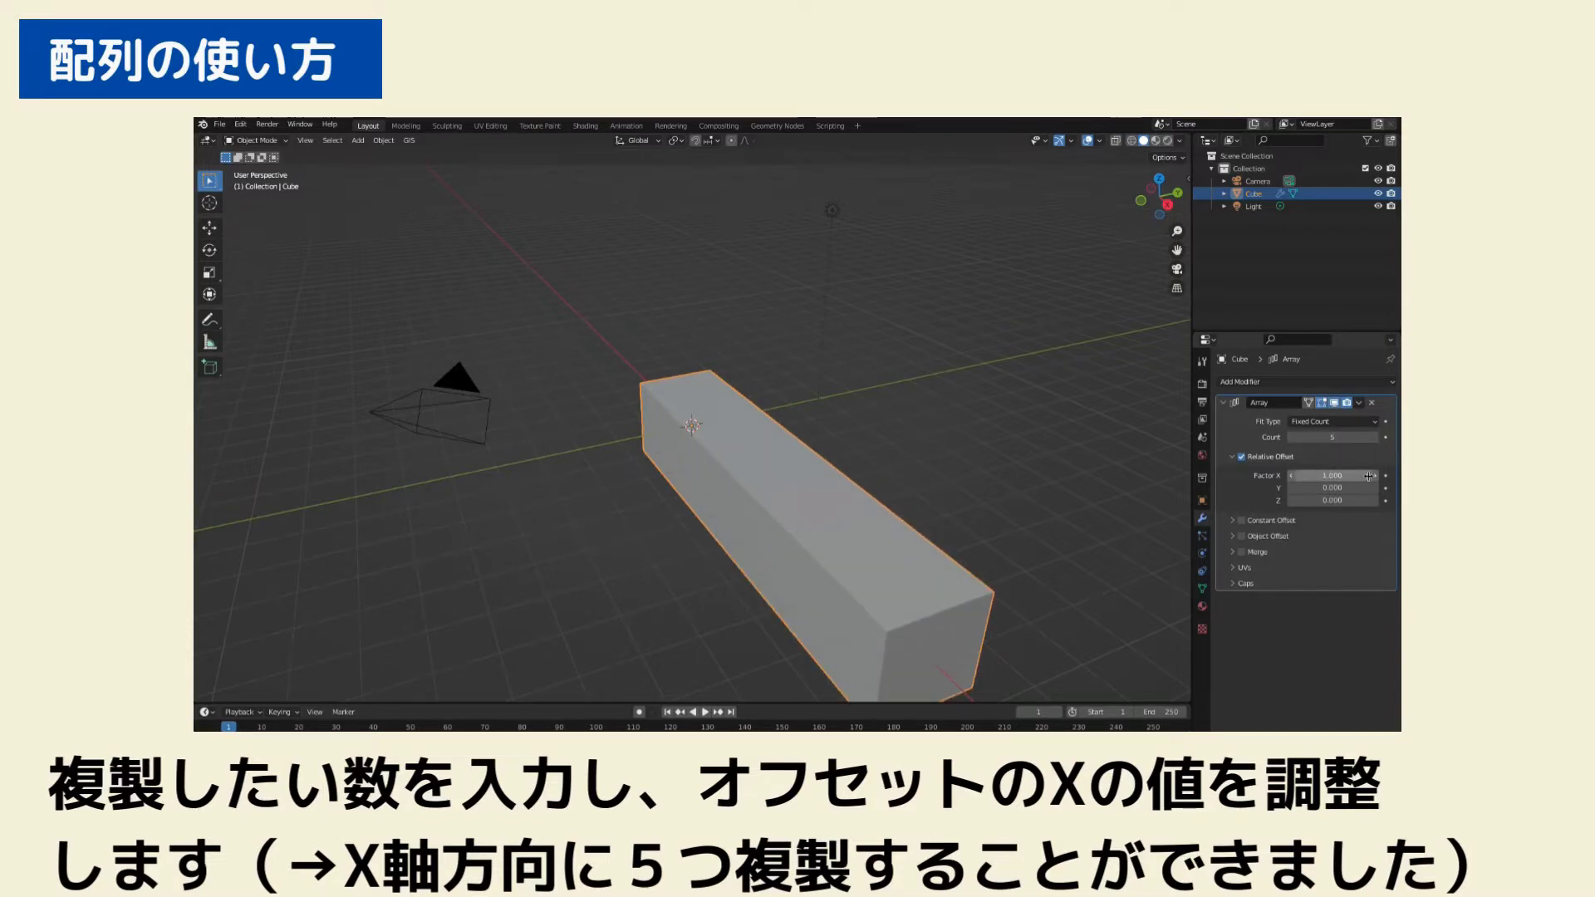
drag(1332, 476, 1362, 475)
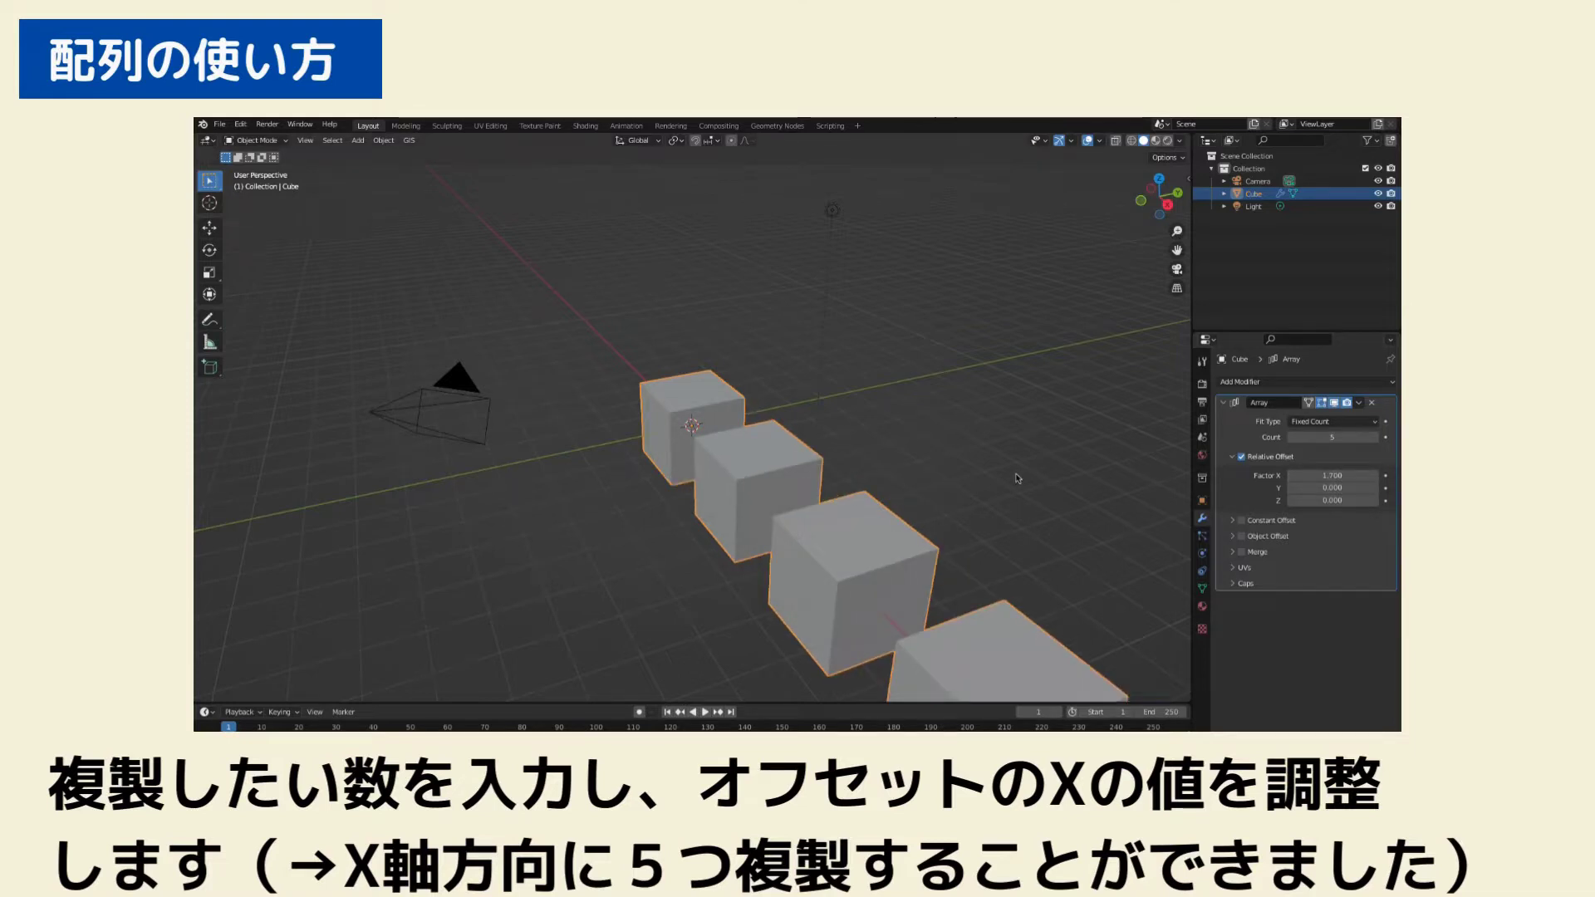
scroll(934, 488, down, 4)
middle_drag(934, 489, 996, 490)
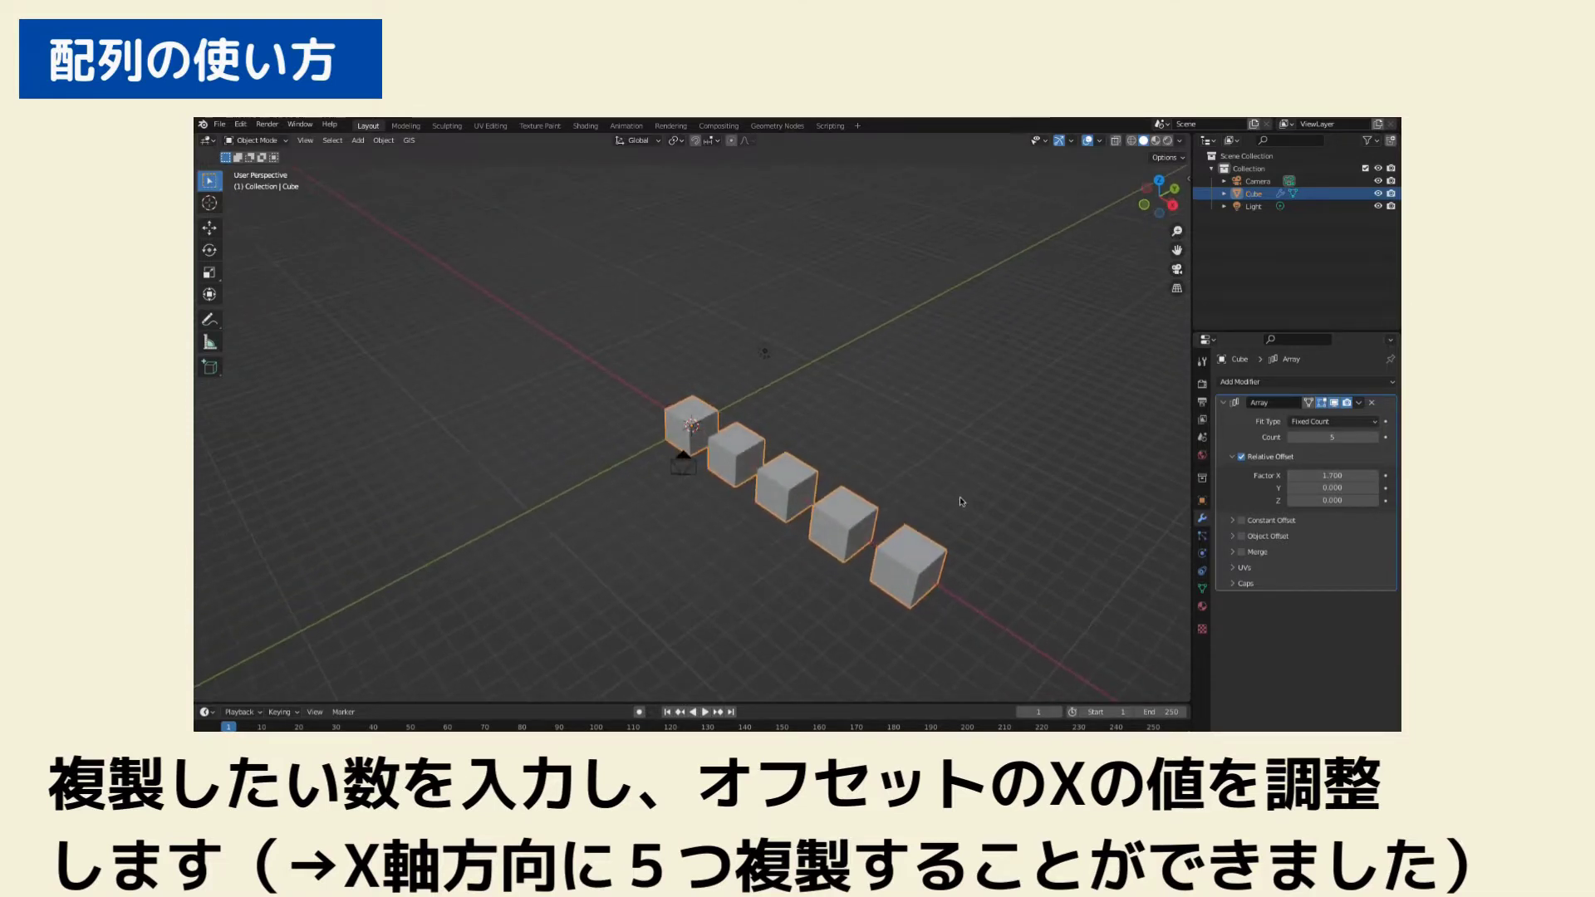
Test the Array offset axes: X factor 0, then Y factor 1 and back to 0
click(1349, 476)
text(0)
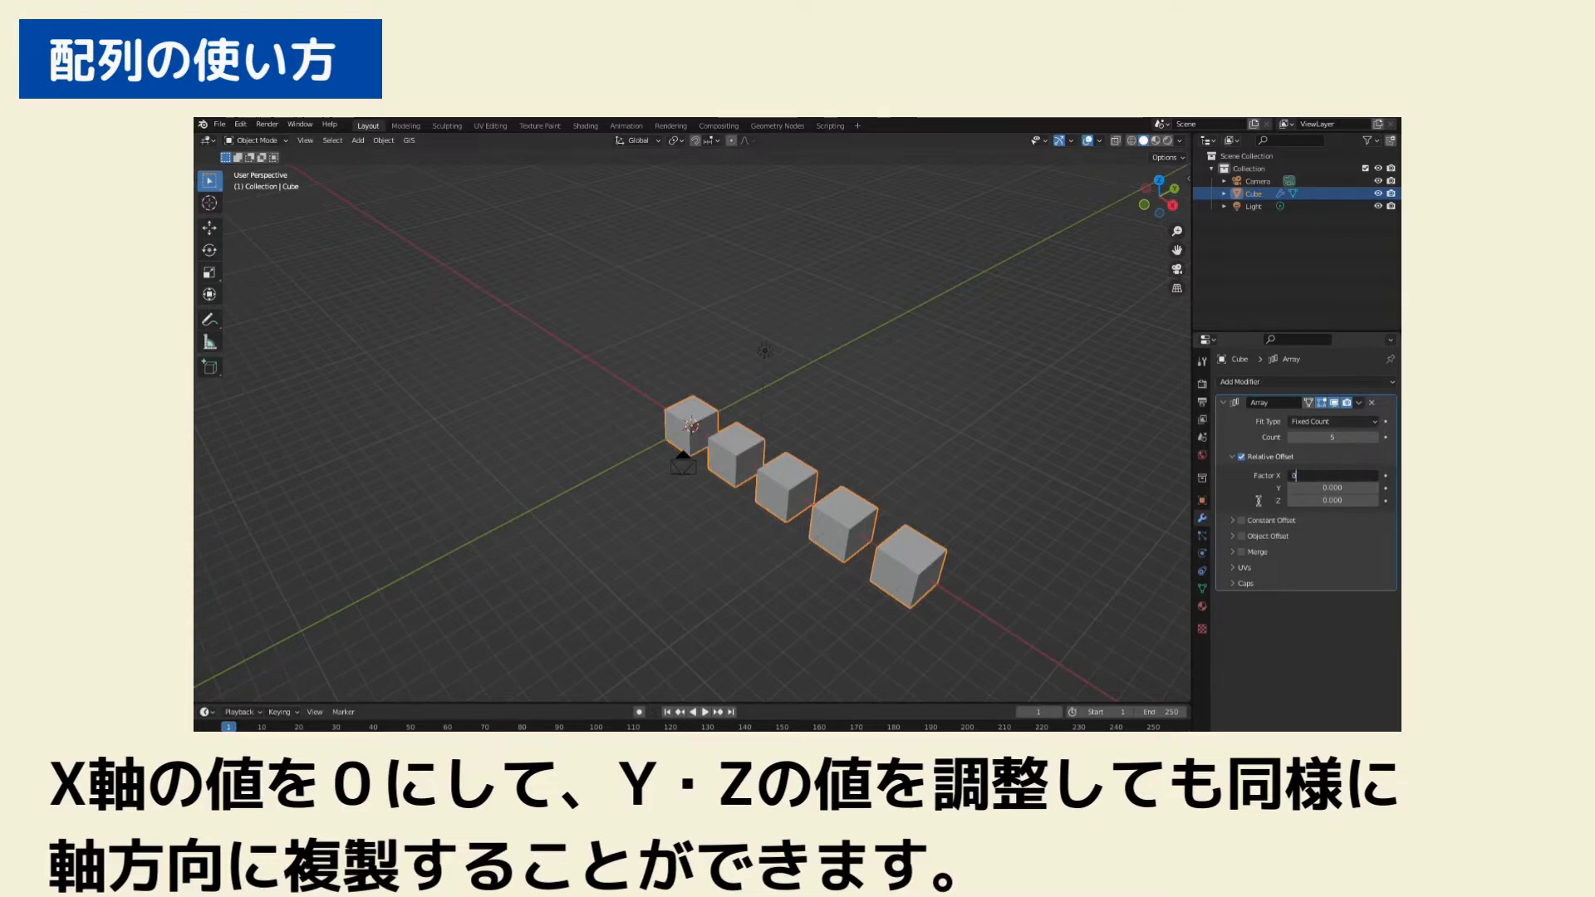
key(Return)
click(1338, 488)
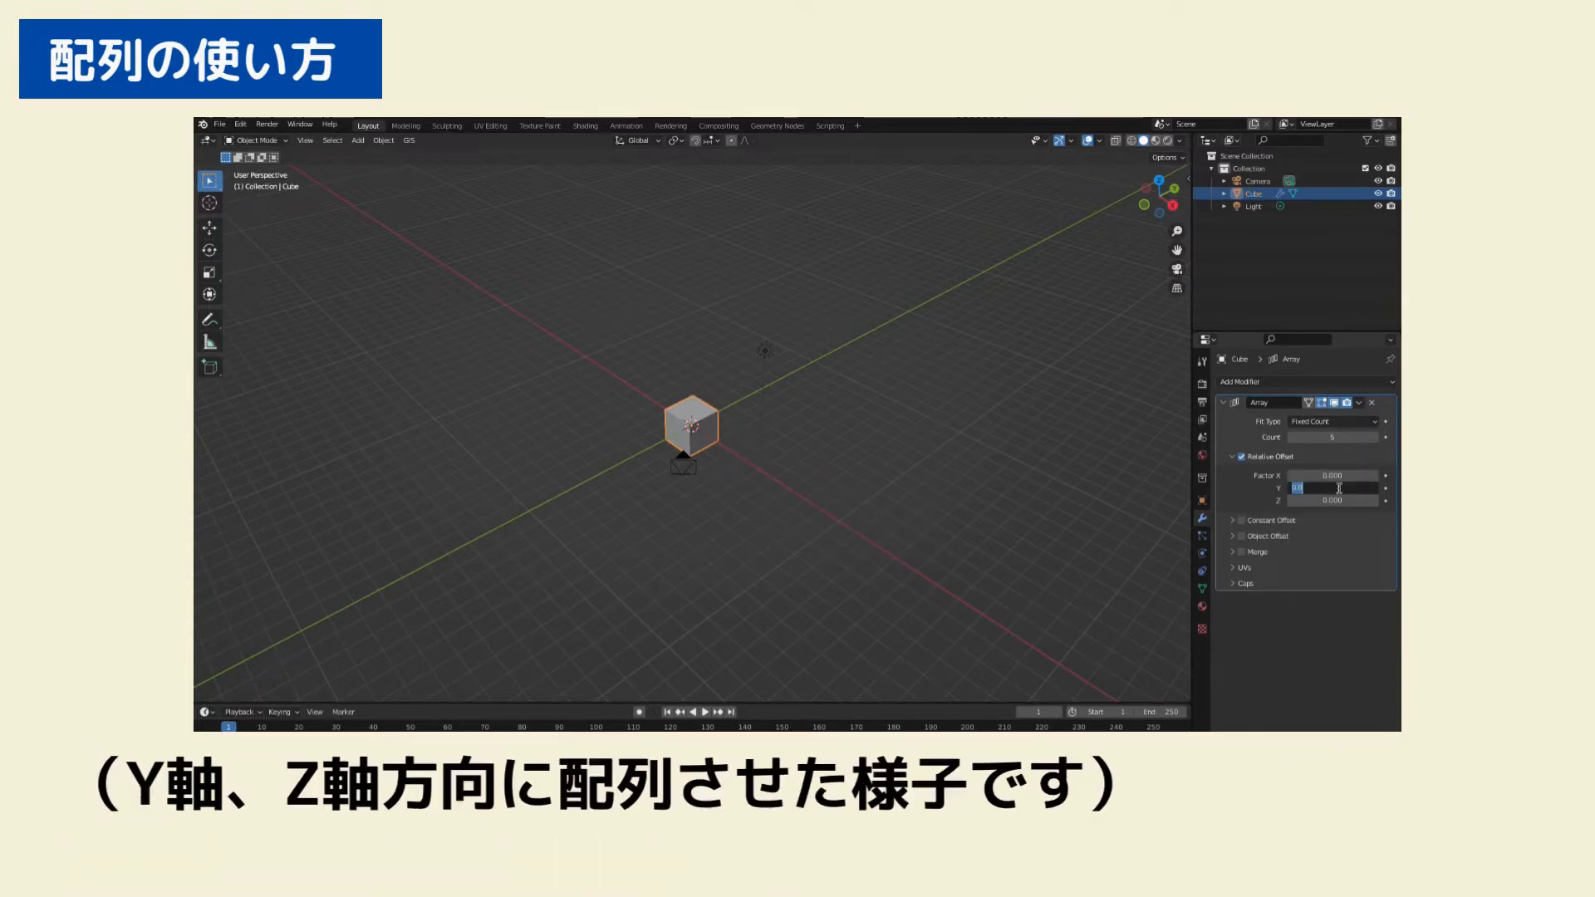
text(1.7)
key(Return)
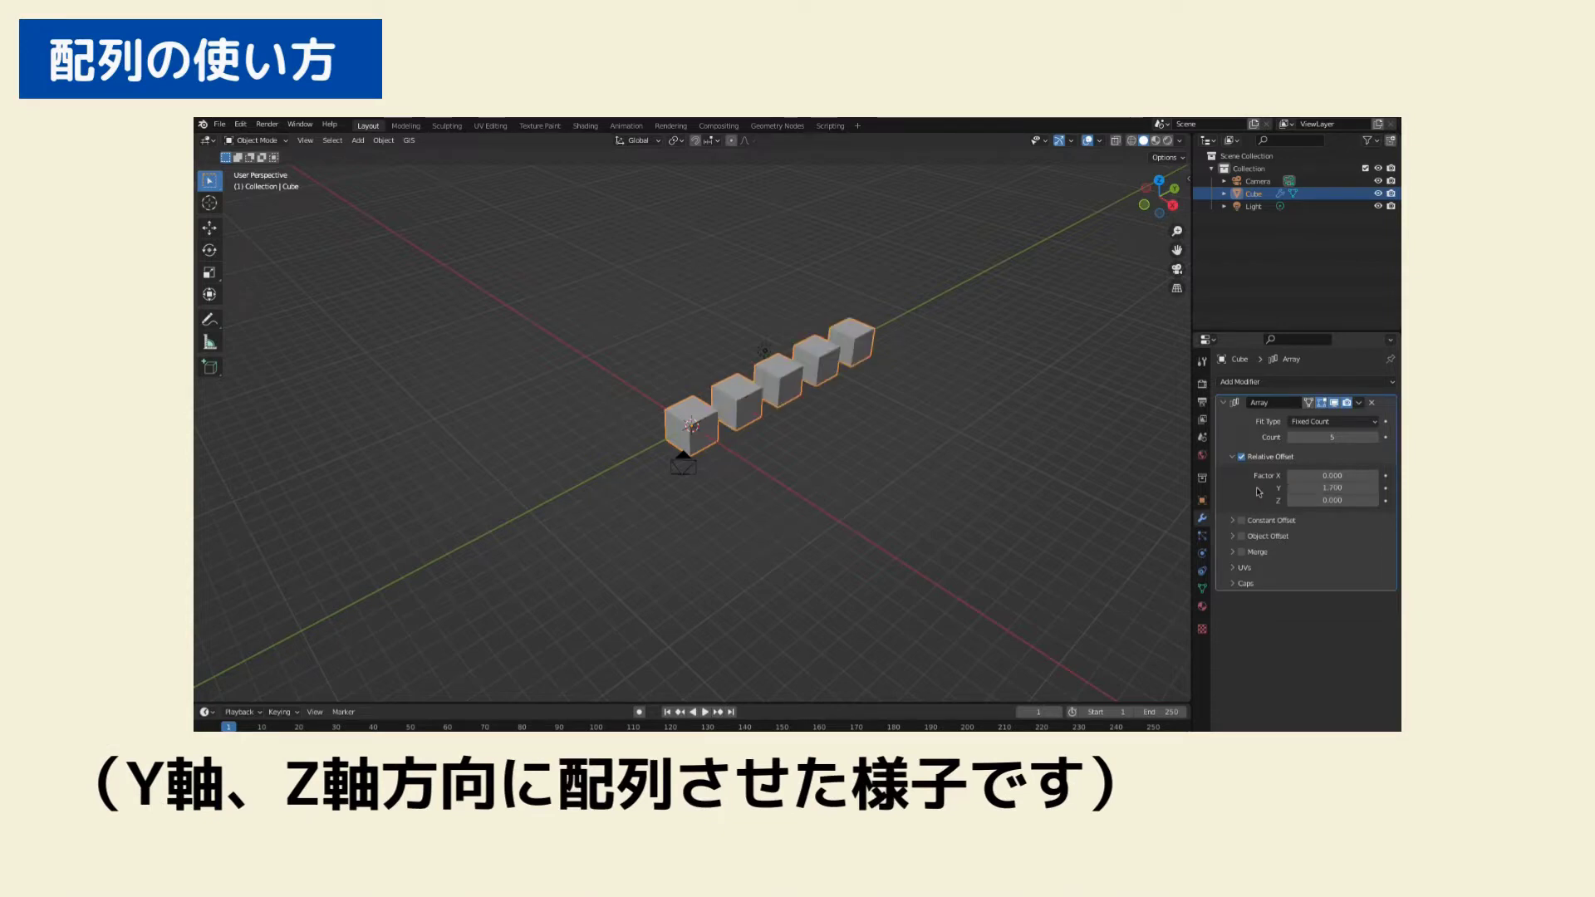
click(1336, 488)
text(0)
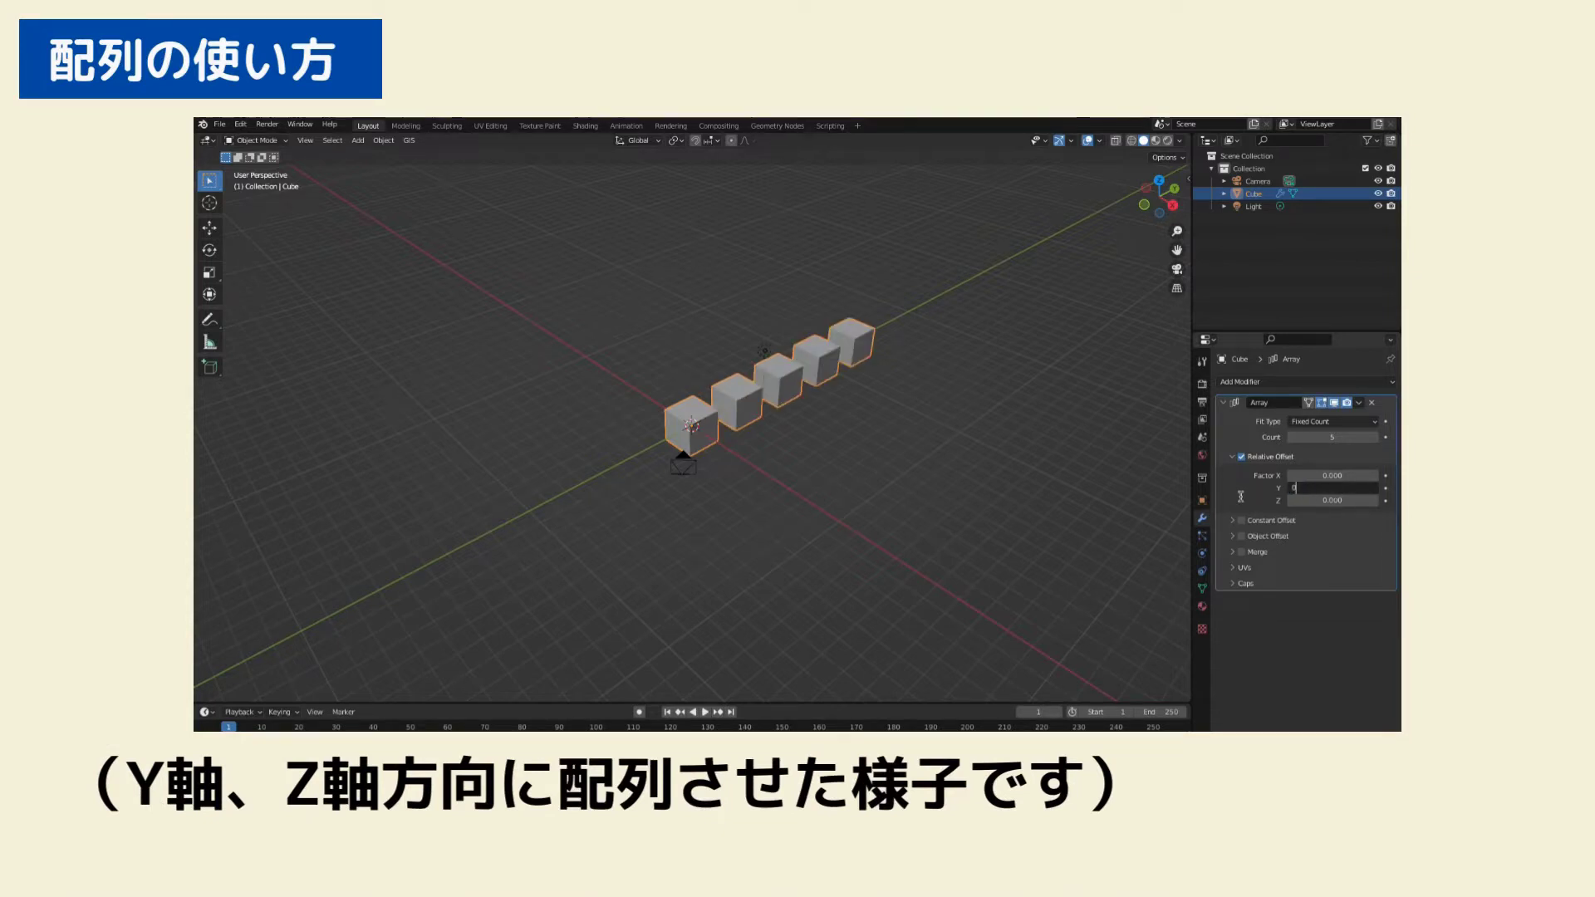
key(Return)
Try a Z factor of 1.3, then settle on offsets X 2.0, Y 2.4, Z 1.5
click(1310, 501)
text(1.3)
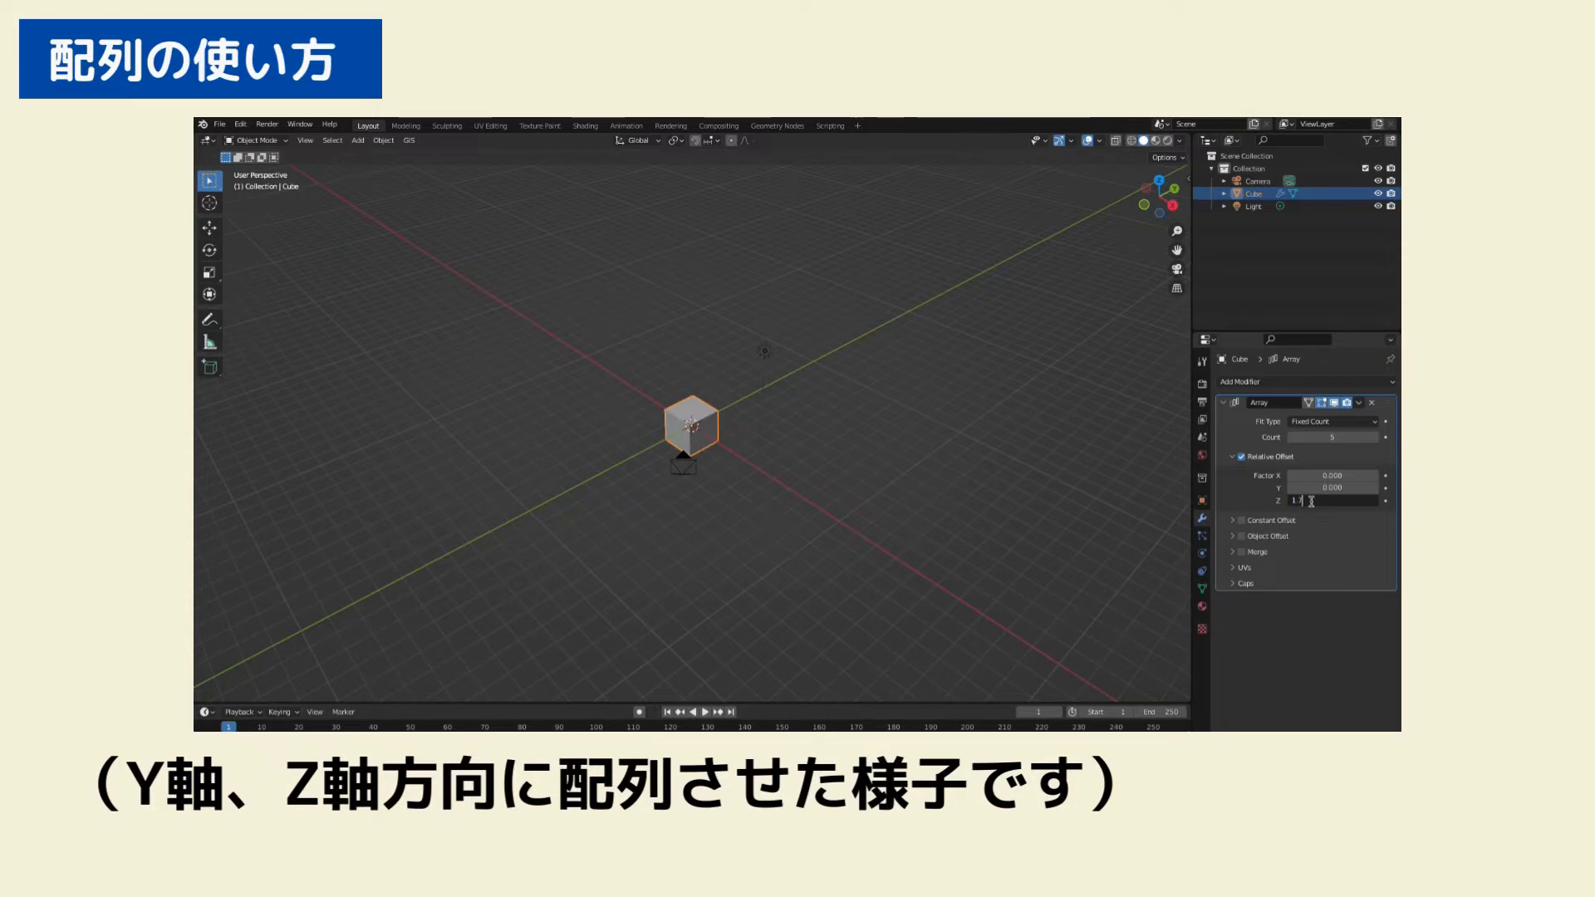
key(Return)
click(1332, 501)
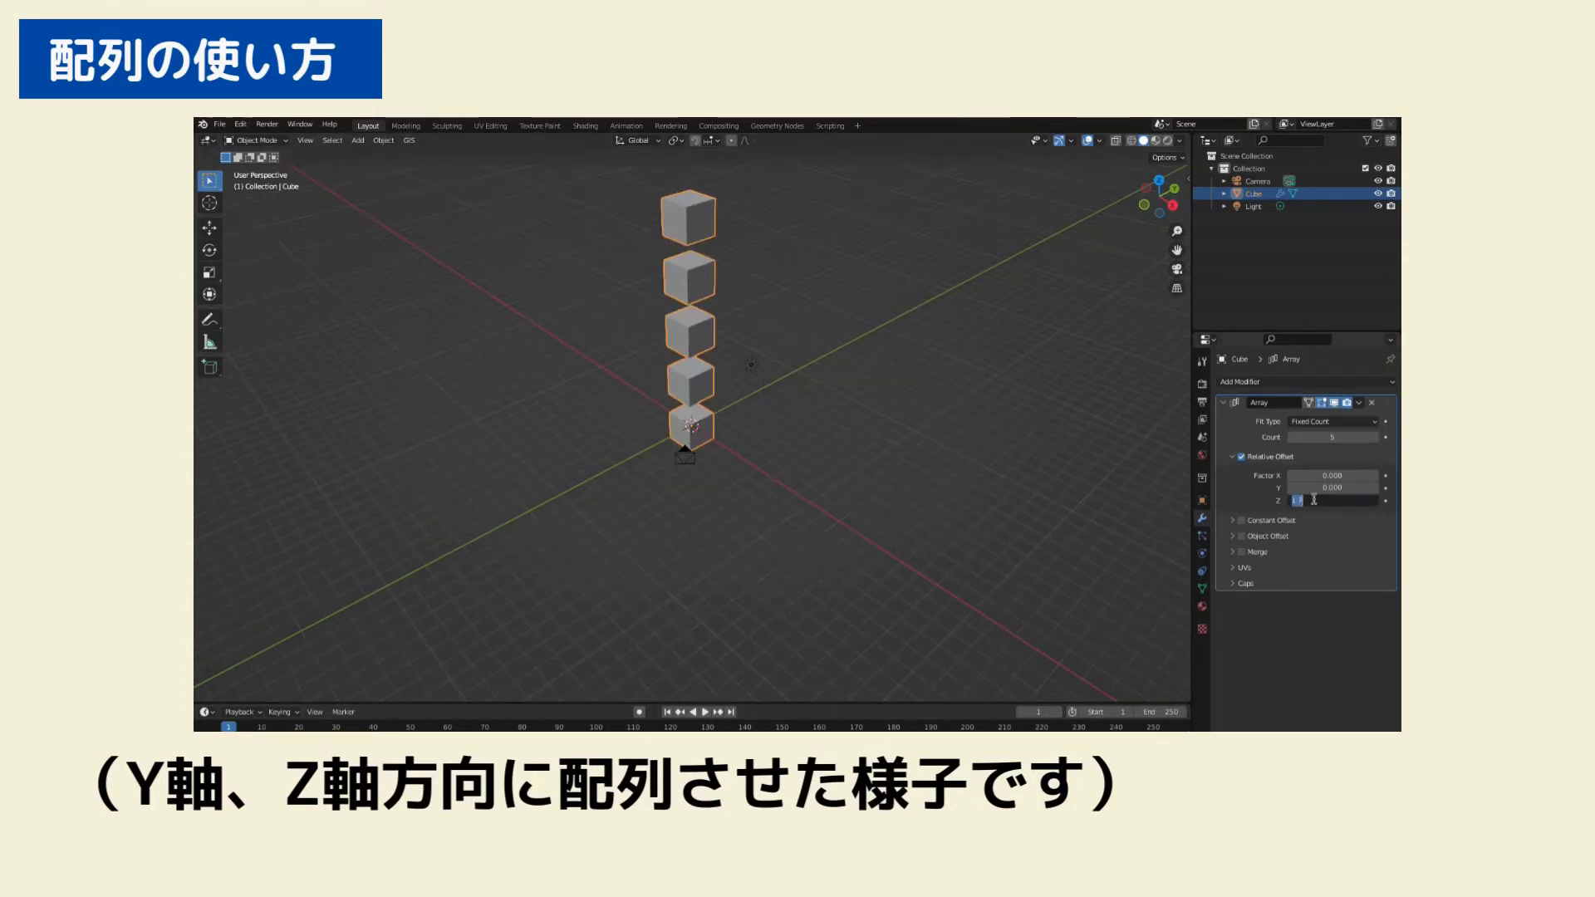
text(0)
key(Return)
mouse_move(1329, 475)
mouse_down()
mouse_move(1362, 475)
mouse_move(1341, 504)
mouse_up()
mouse_move(748, 444)
middle_down()
mouse_move(1139, 452)
mouse_move(211, 462)
mouse_move(800, 402)
mouse_move(1103, 473)
mouse_move(1028, 465)
middle_up()
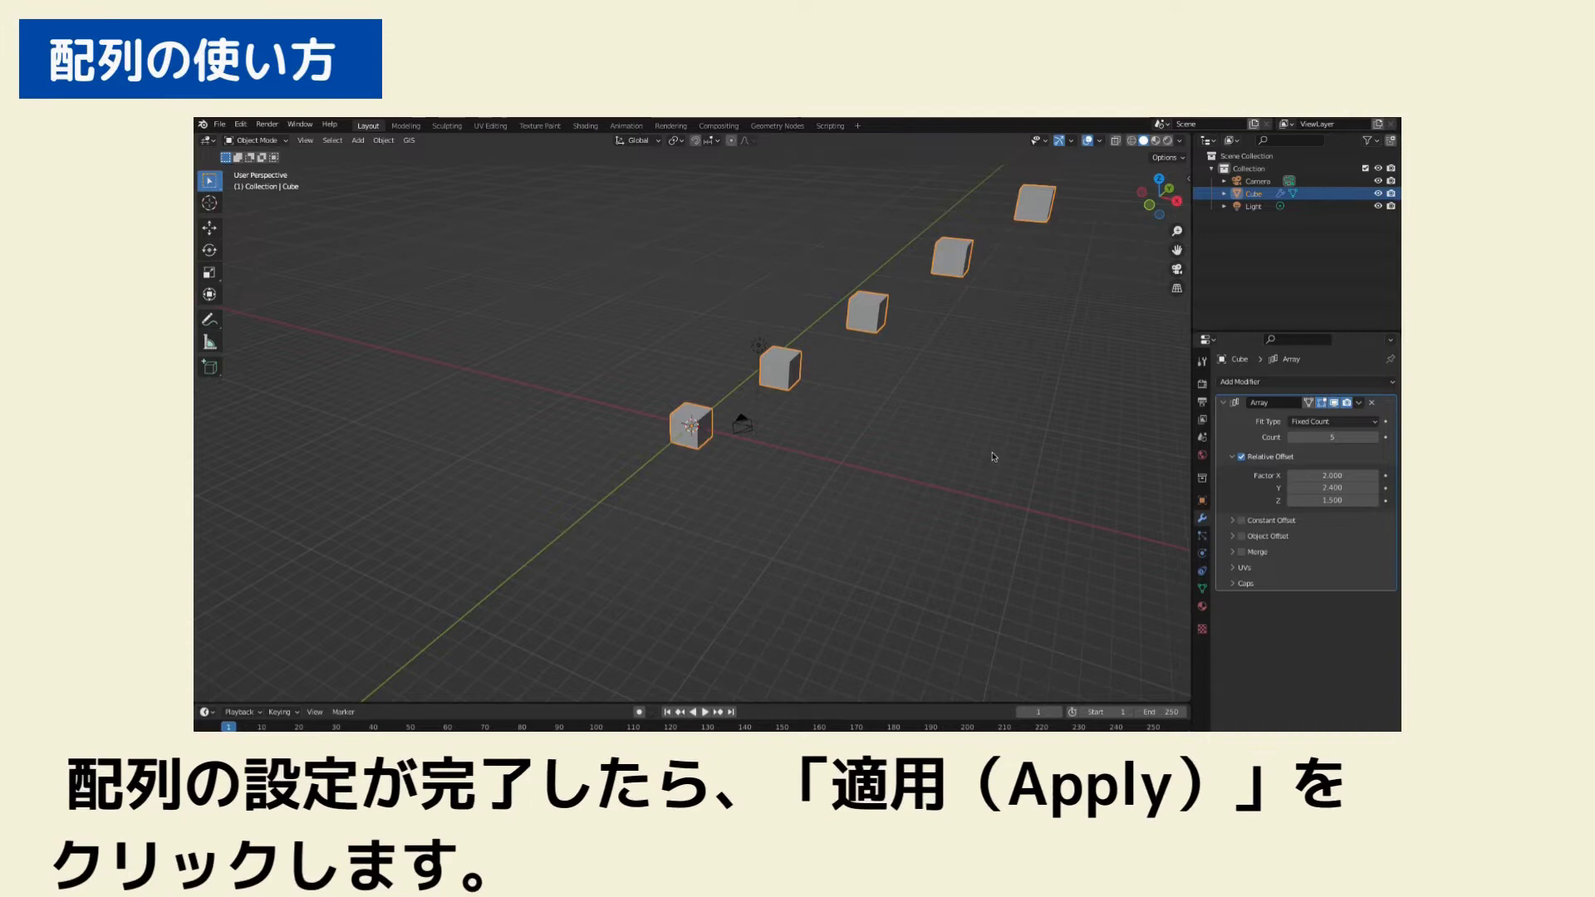
Apply the Array modifier to bake the five cubes into one mesh and enter Edit Mode
click(994, 457)
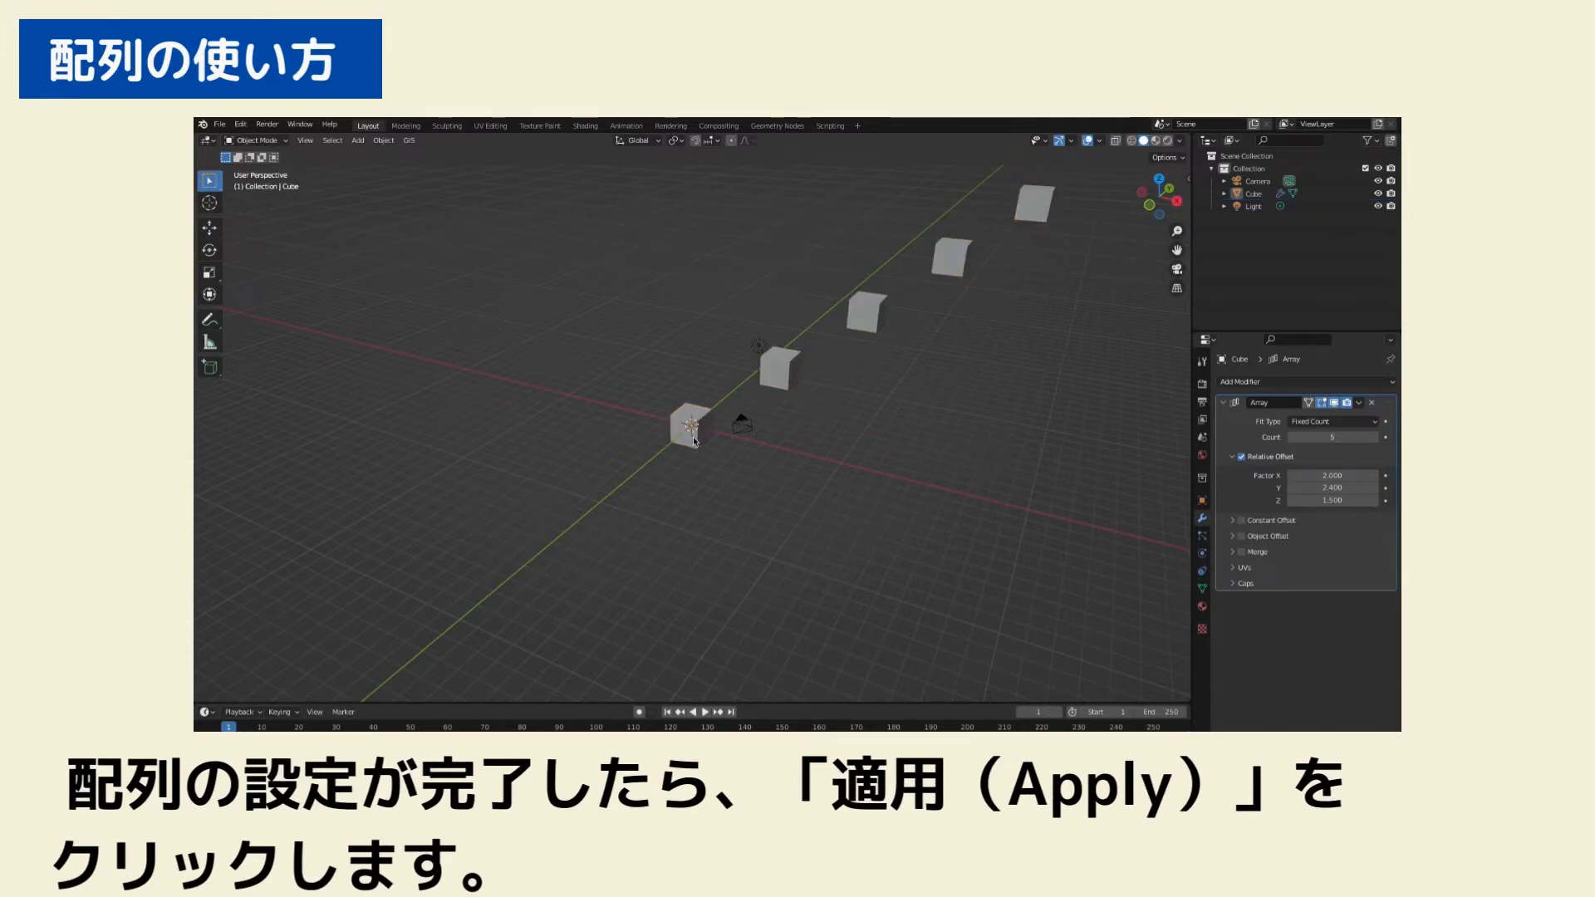
click(696, 421)
click(1359, 402)
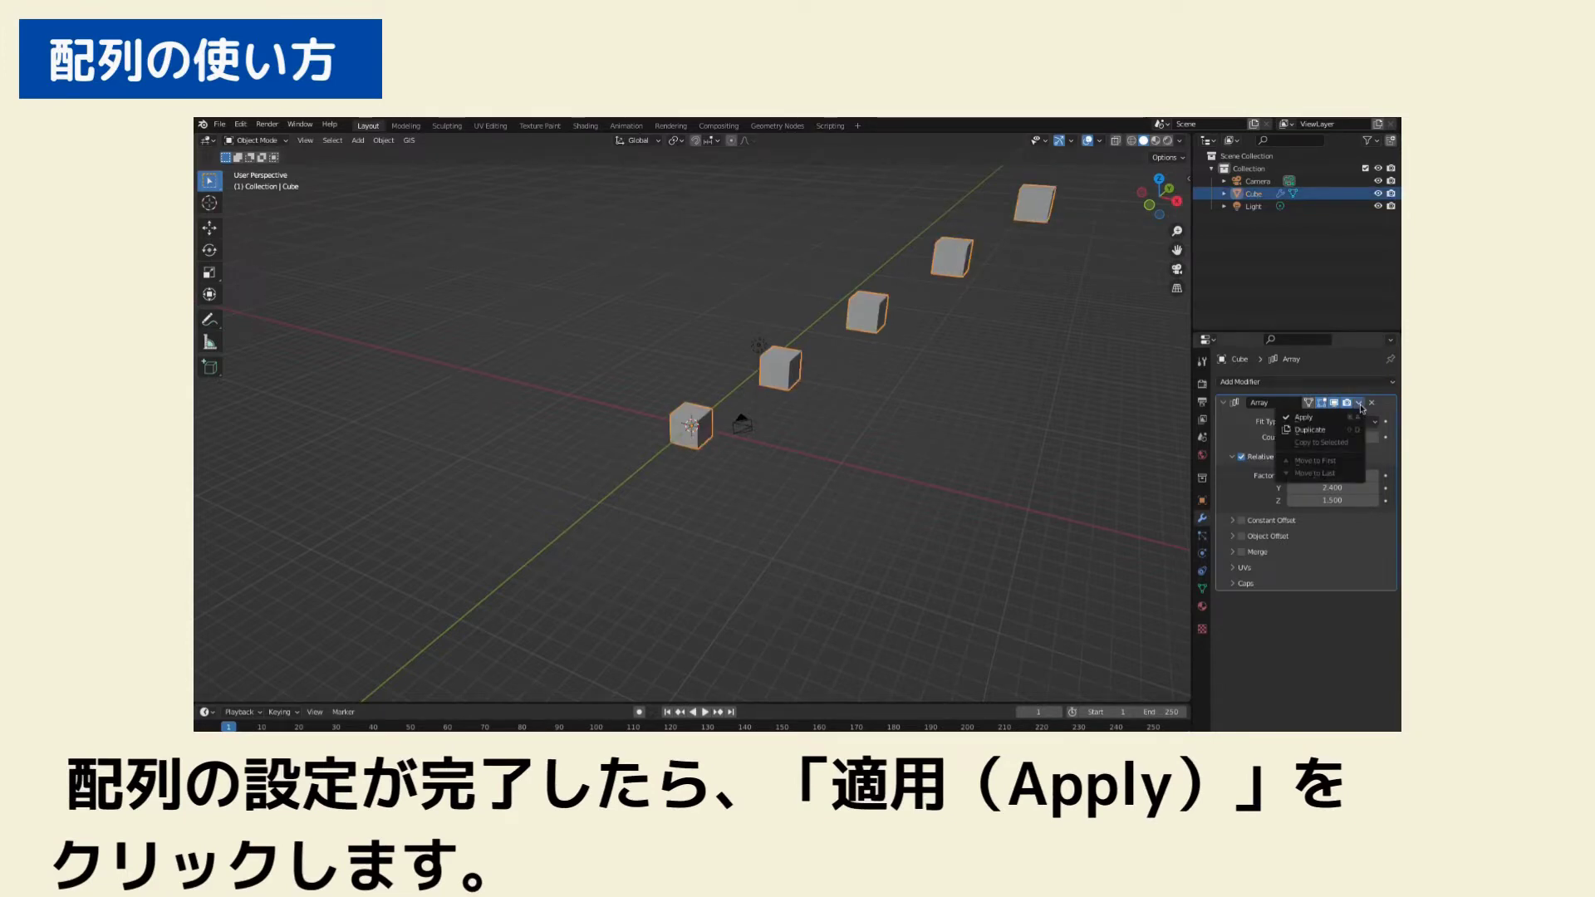
click(1326, 419)
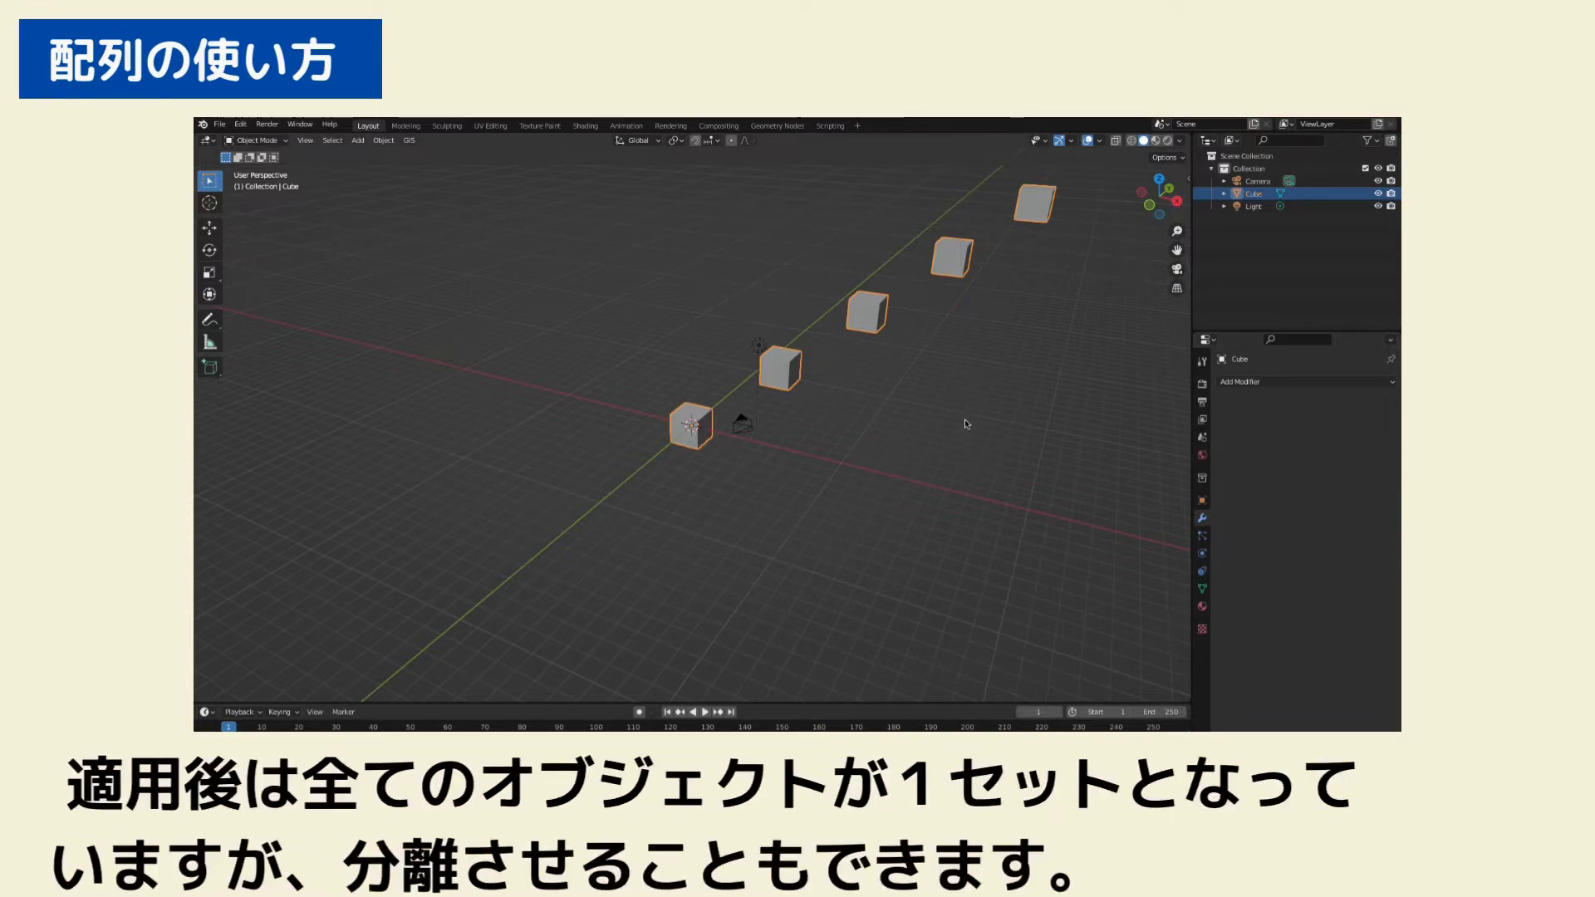
scroll(964, 418, down, 2)
click(955, 291)
key(Tab)
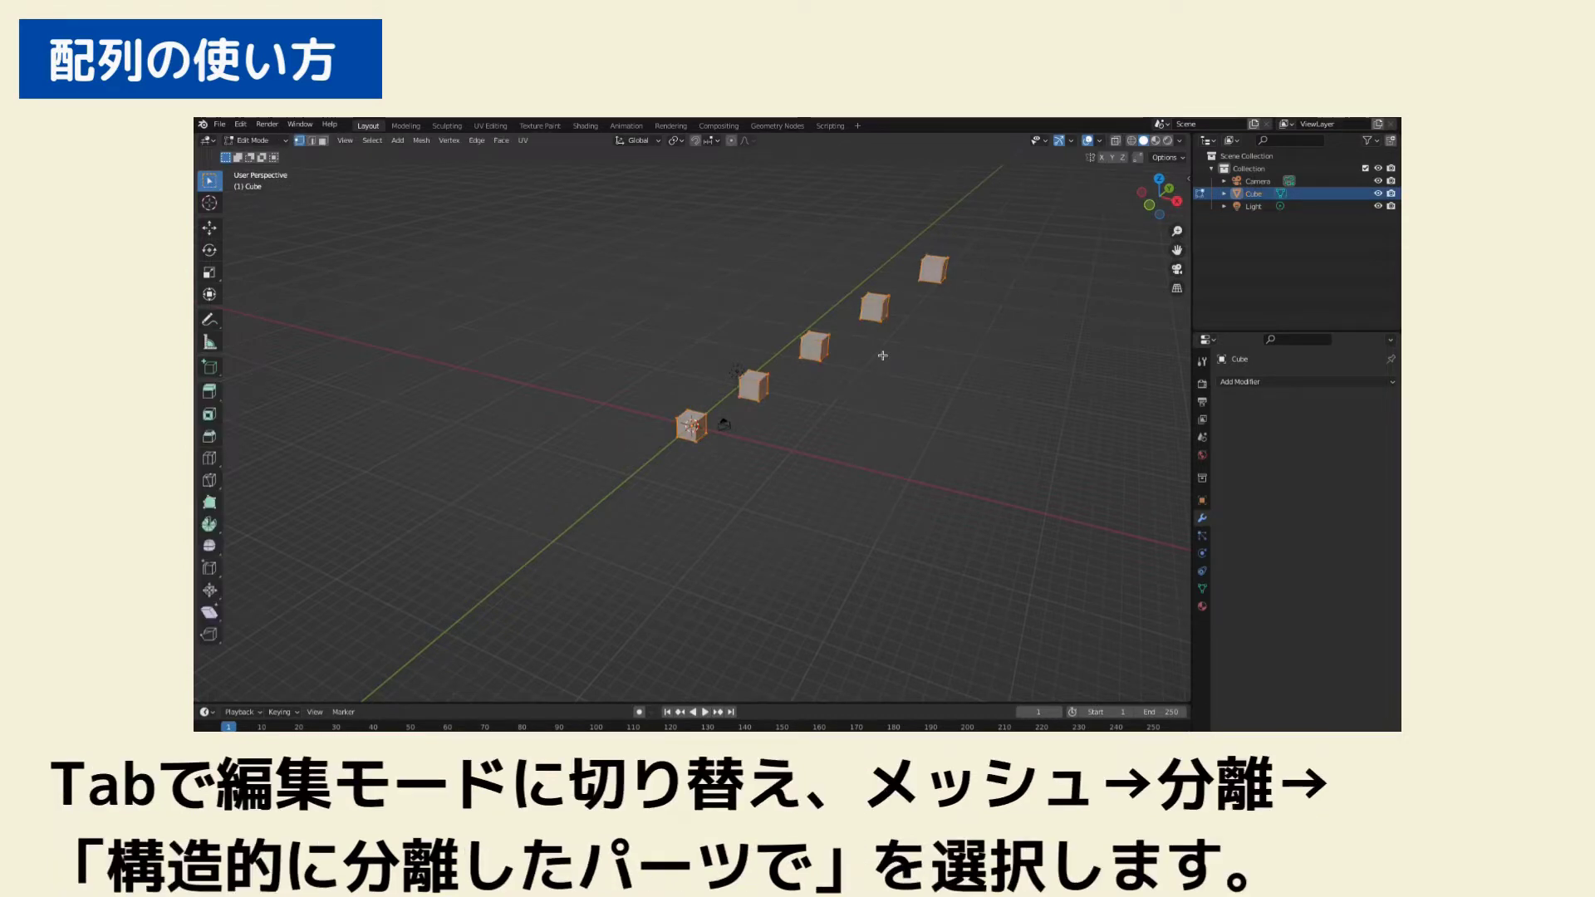
Separate the mesh by loose parts, then click through the five cubes up to Cube.004
click(422, 141)
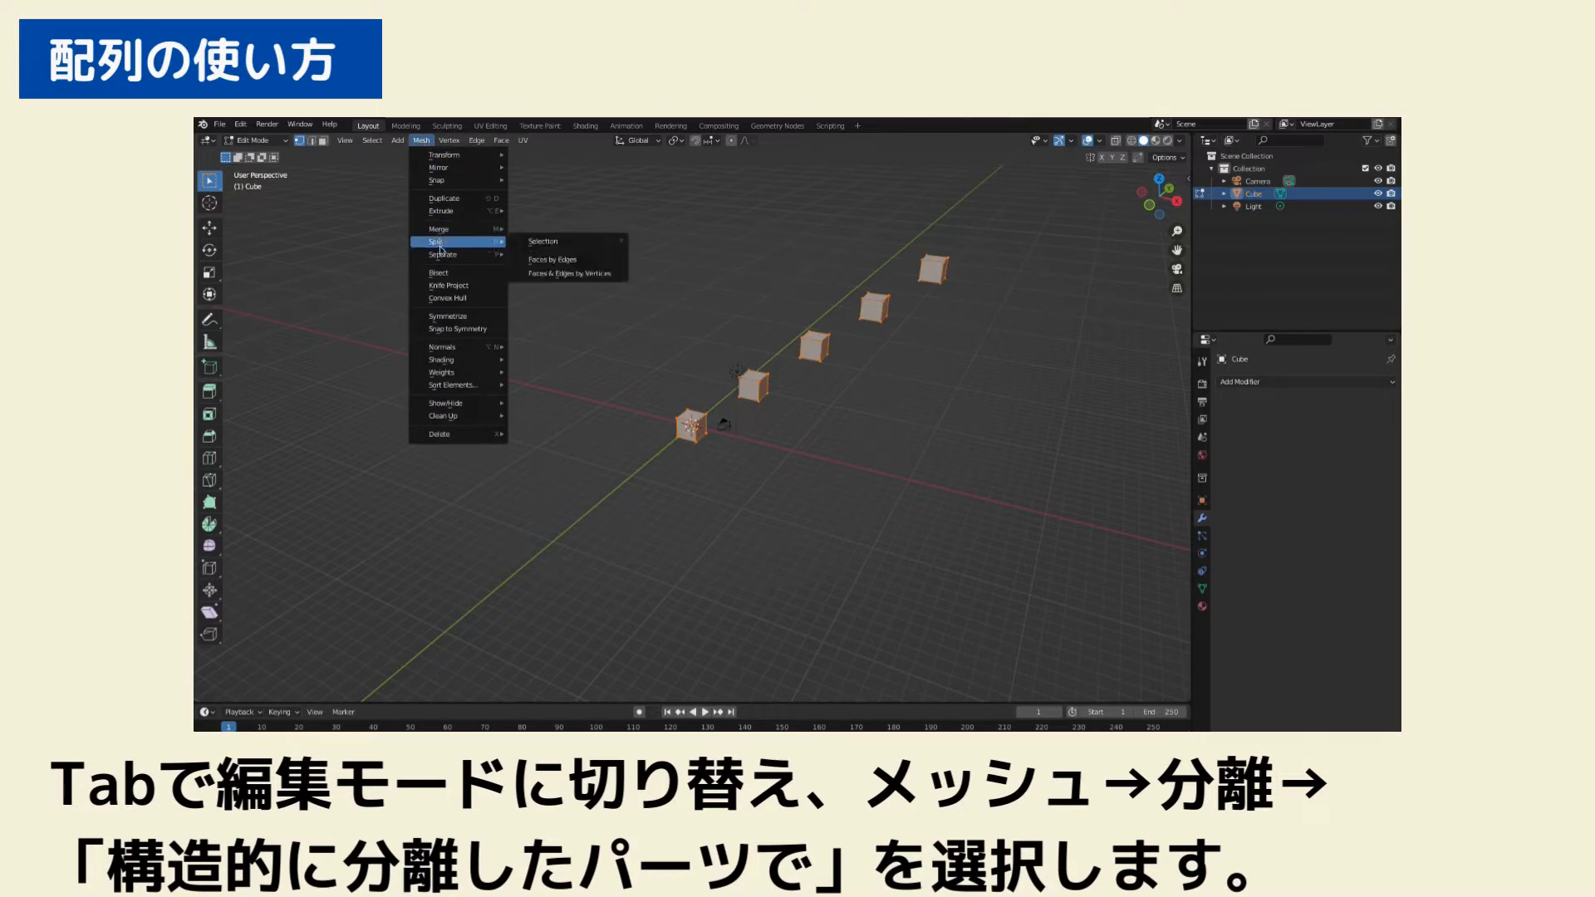
mouse_move(455, 254)
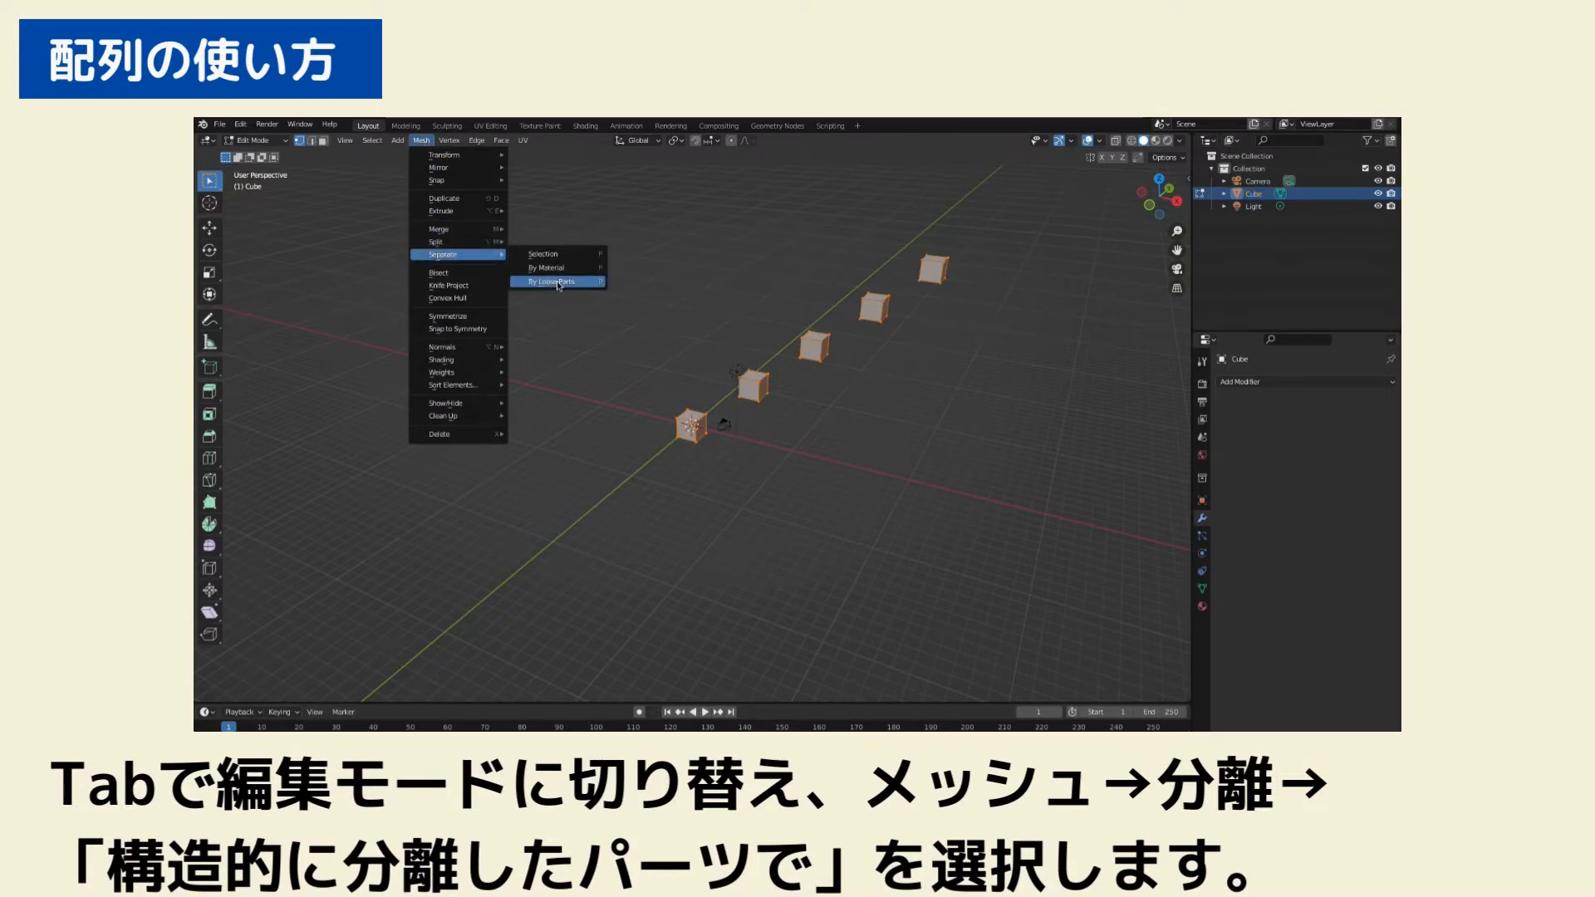
click(559, 285)
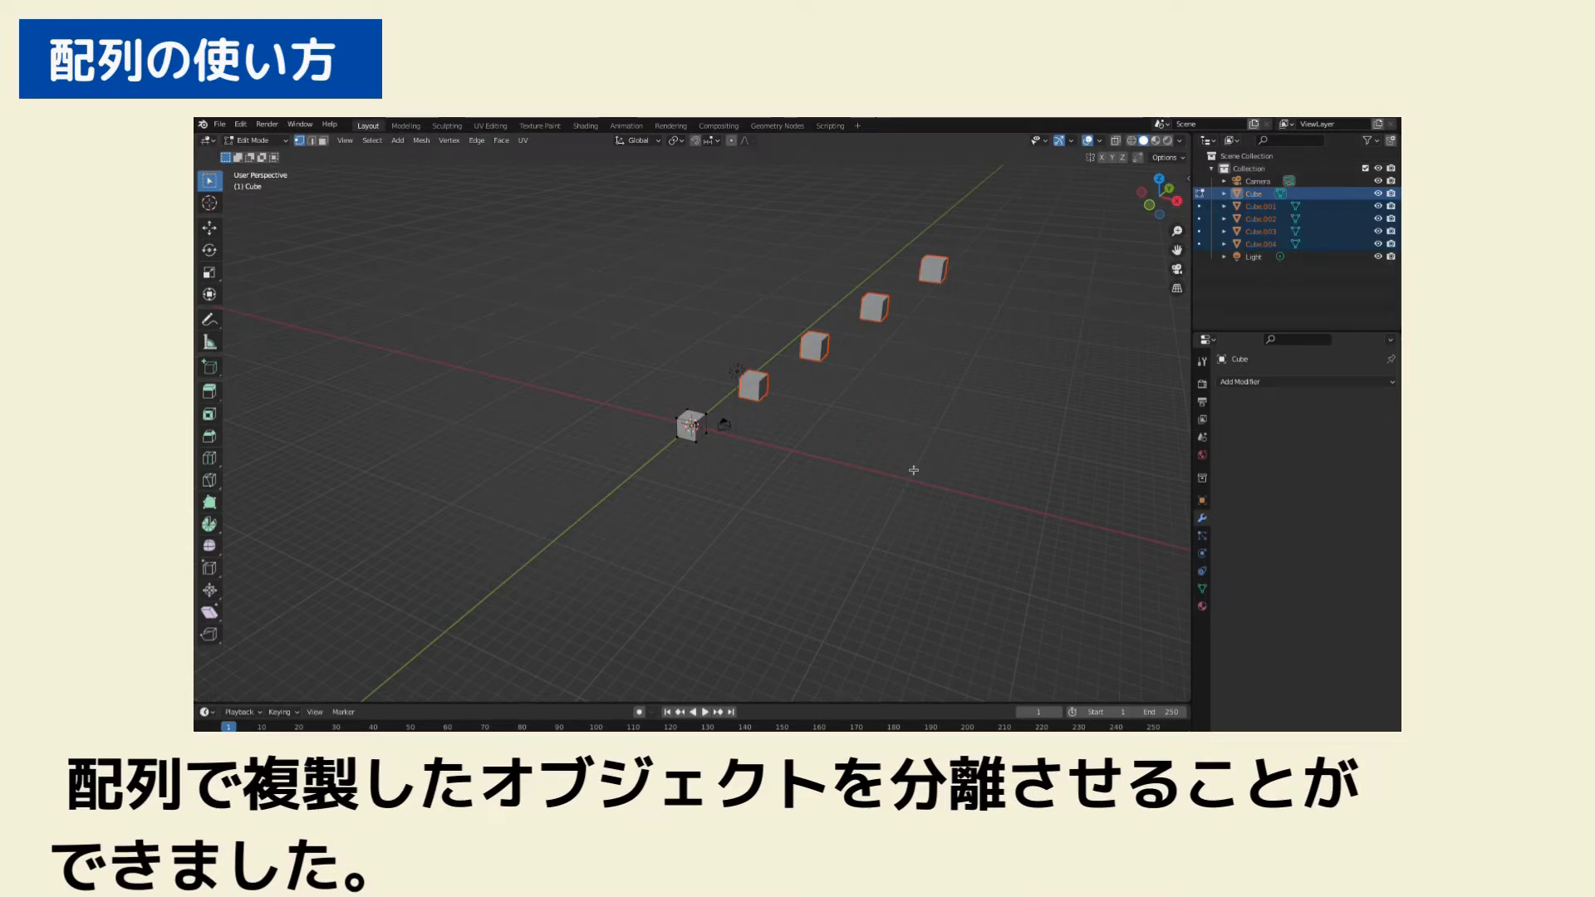
key(Tab)
click(677, 432)
click(751, 385)
click(812, 345)
click(872, 307)
click(943, 268)
click(982, 390)
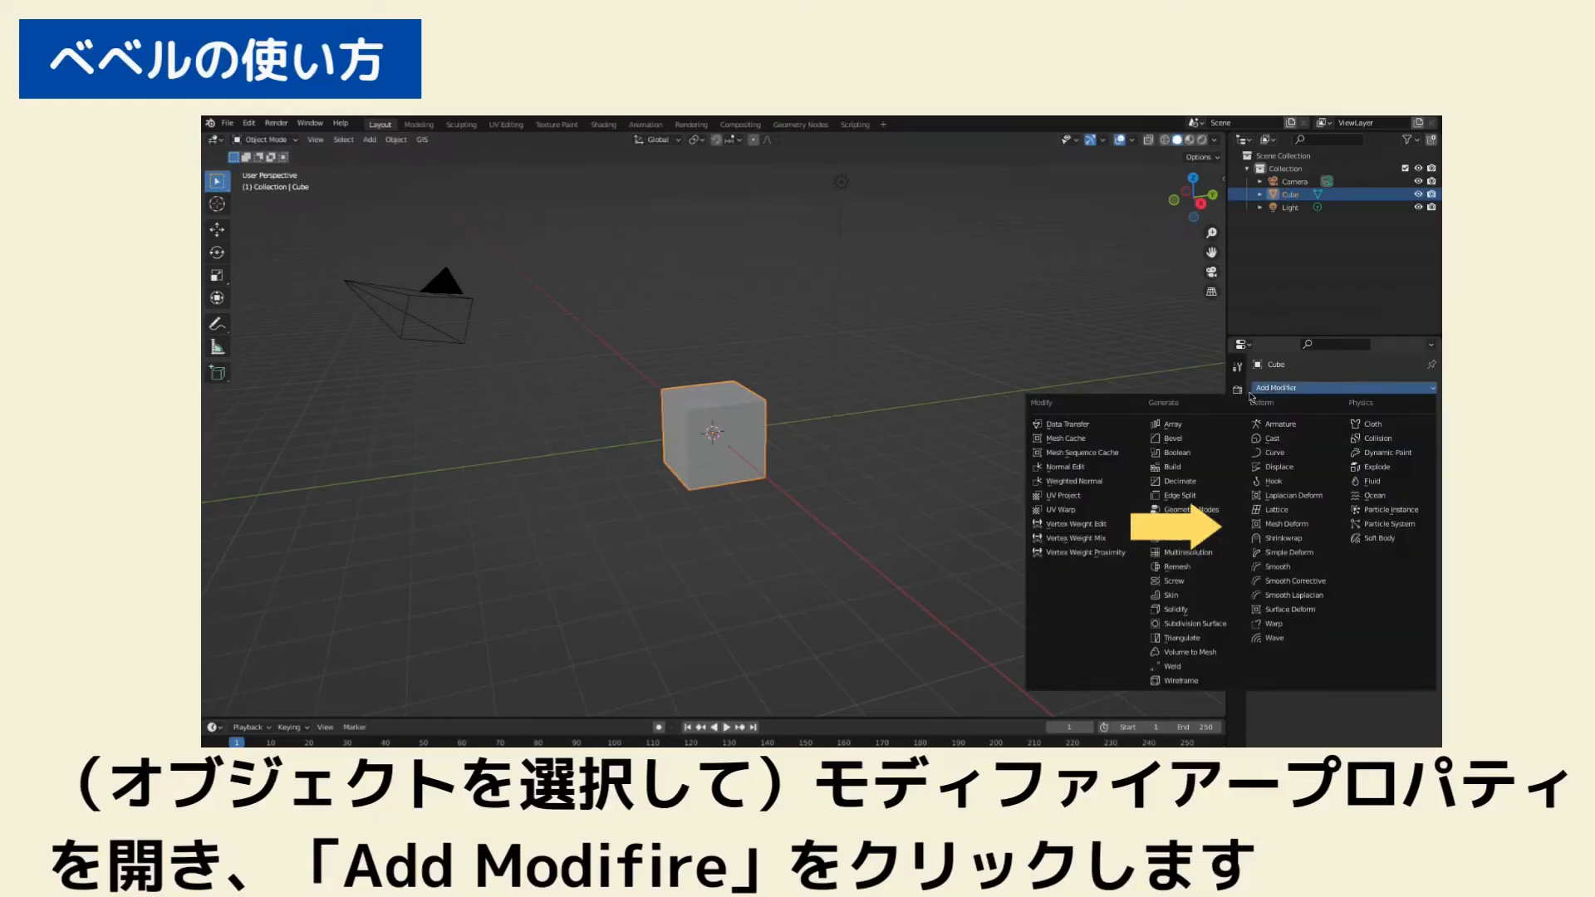
Add a Bevel modifier, adjust Amount and Segments, then switch to Vertices with Amount 0.27 m
click(1183, 439)
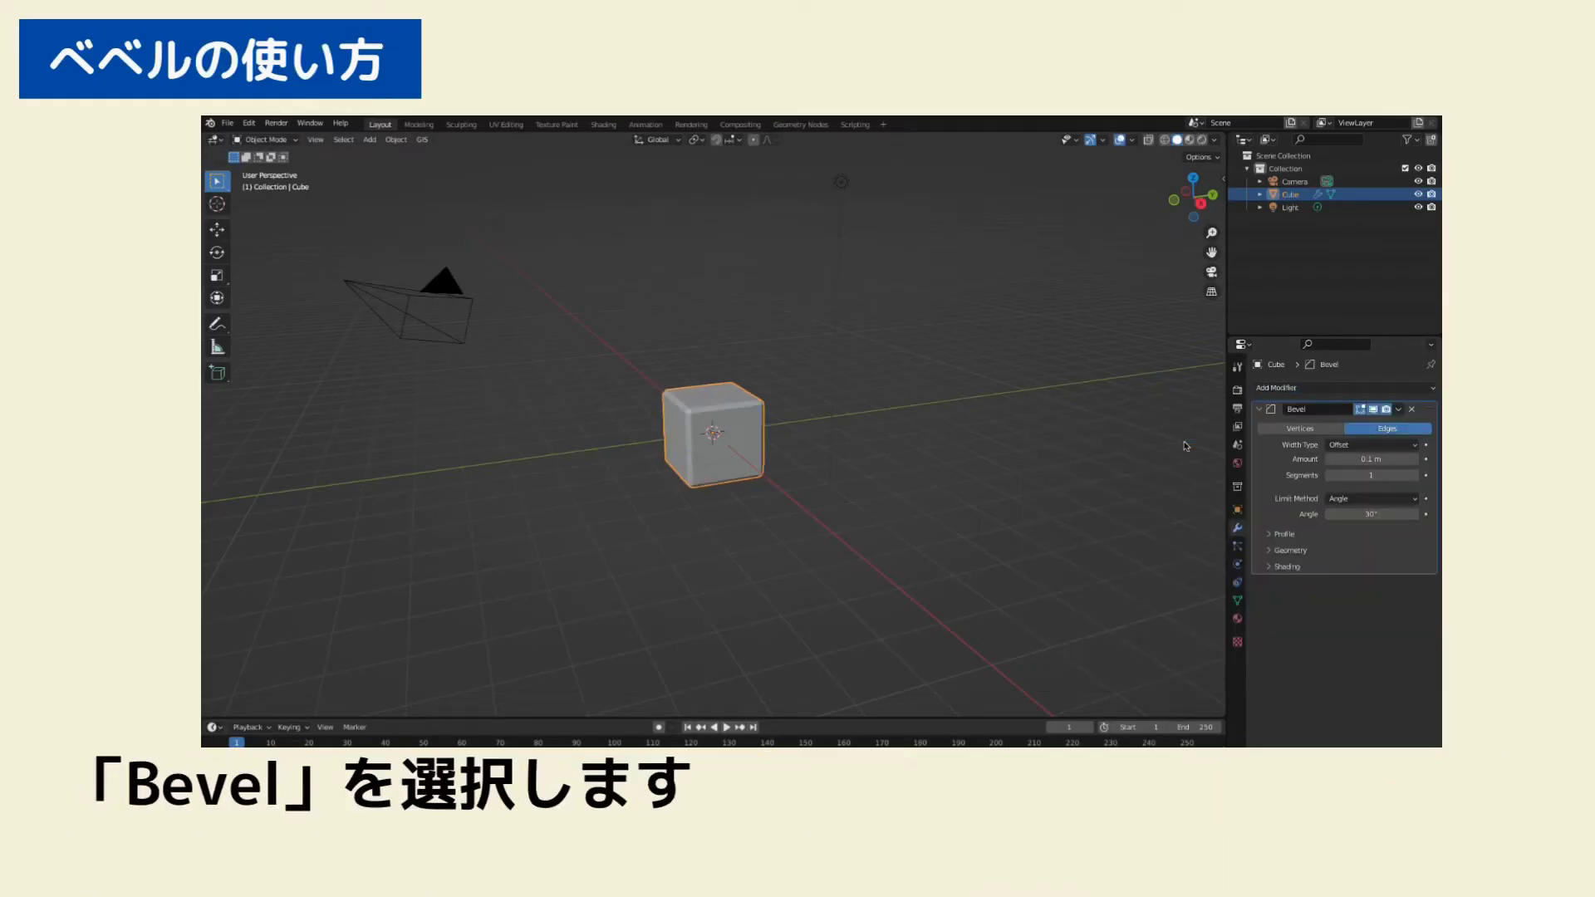
scroll(1043, 446, up, 1)
scroll(1044, 446, up, 1)
scroll(1044, 446, up, 1)
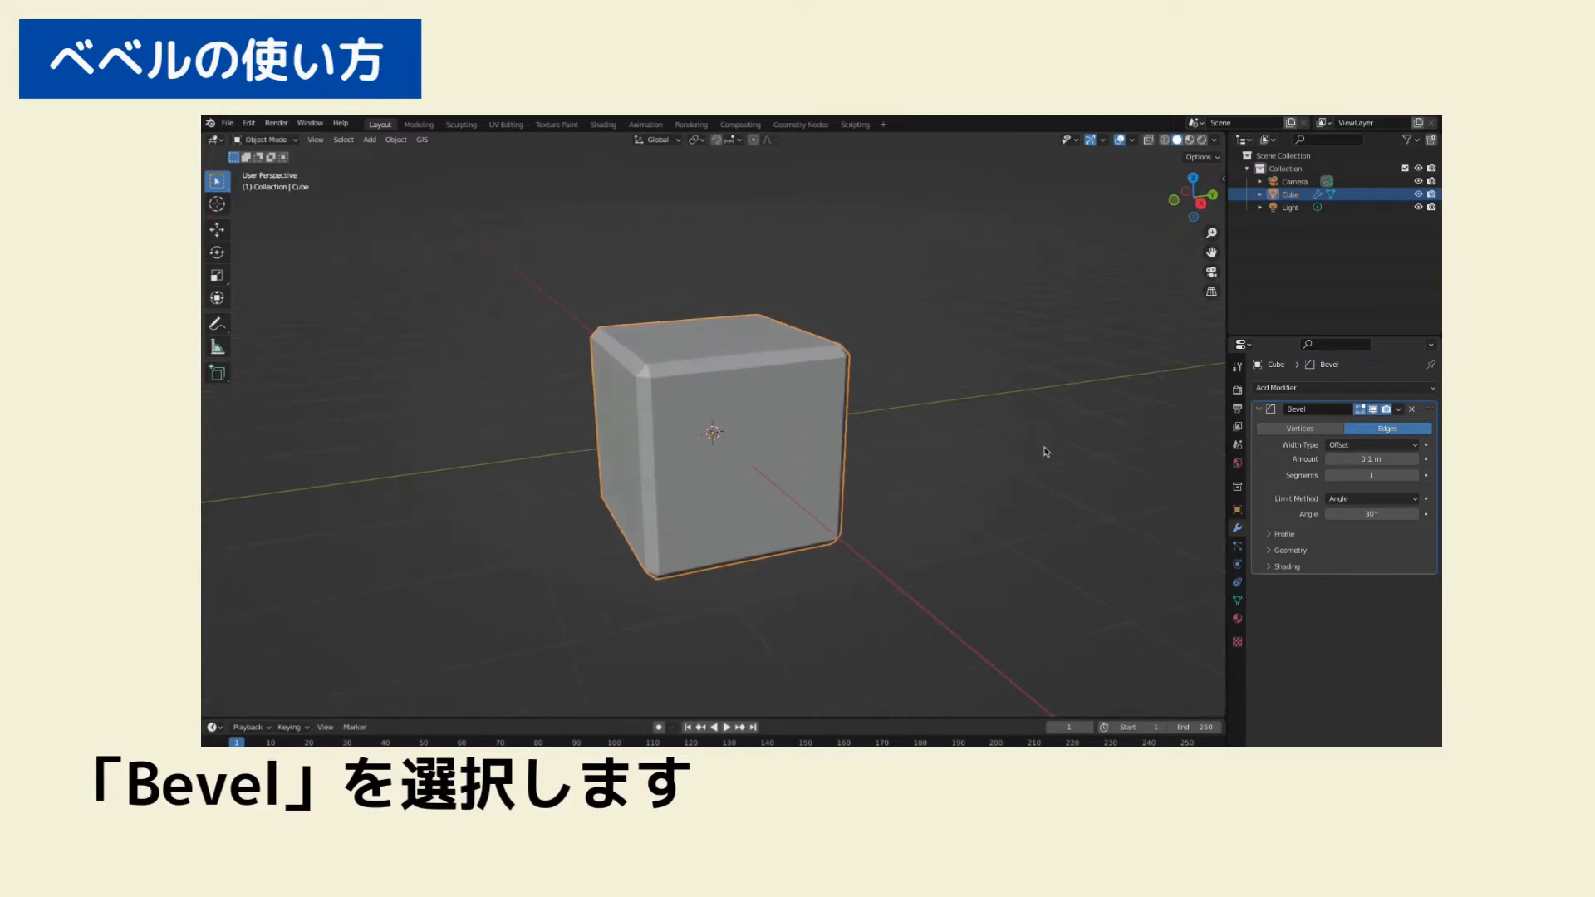
mouse_move(1362, 459)
mouse_down()
mouse_move(1412, 458)
mouse_move(1329, 458)
mouse_up()
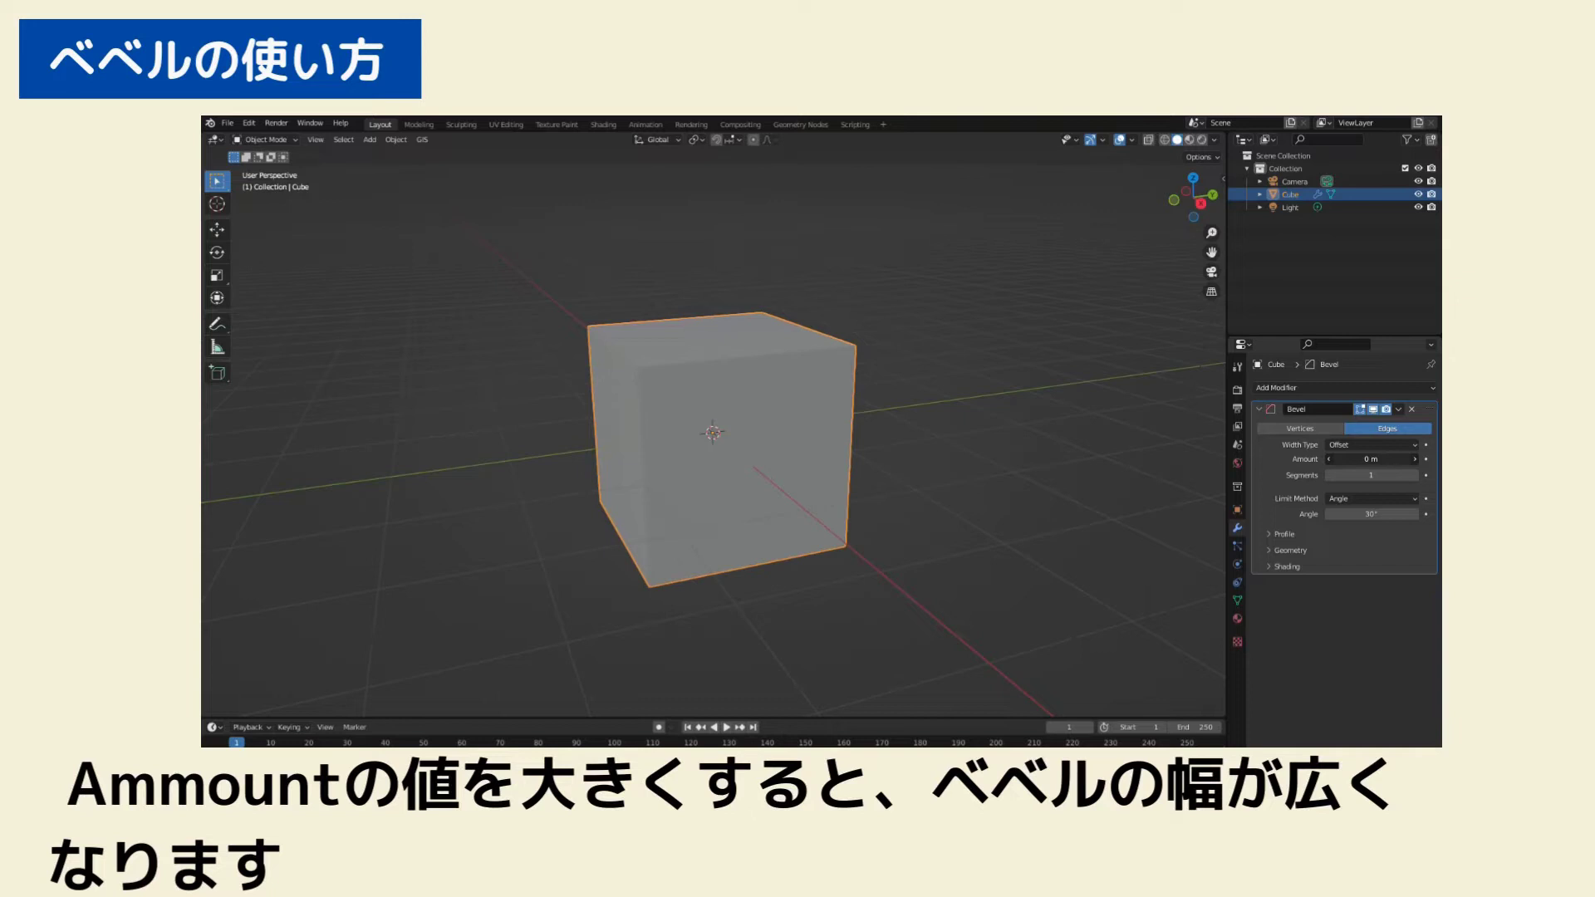
drag(1370, 458, 1412, 459)
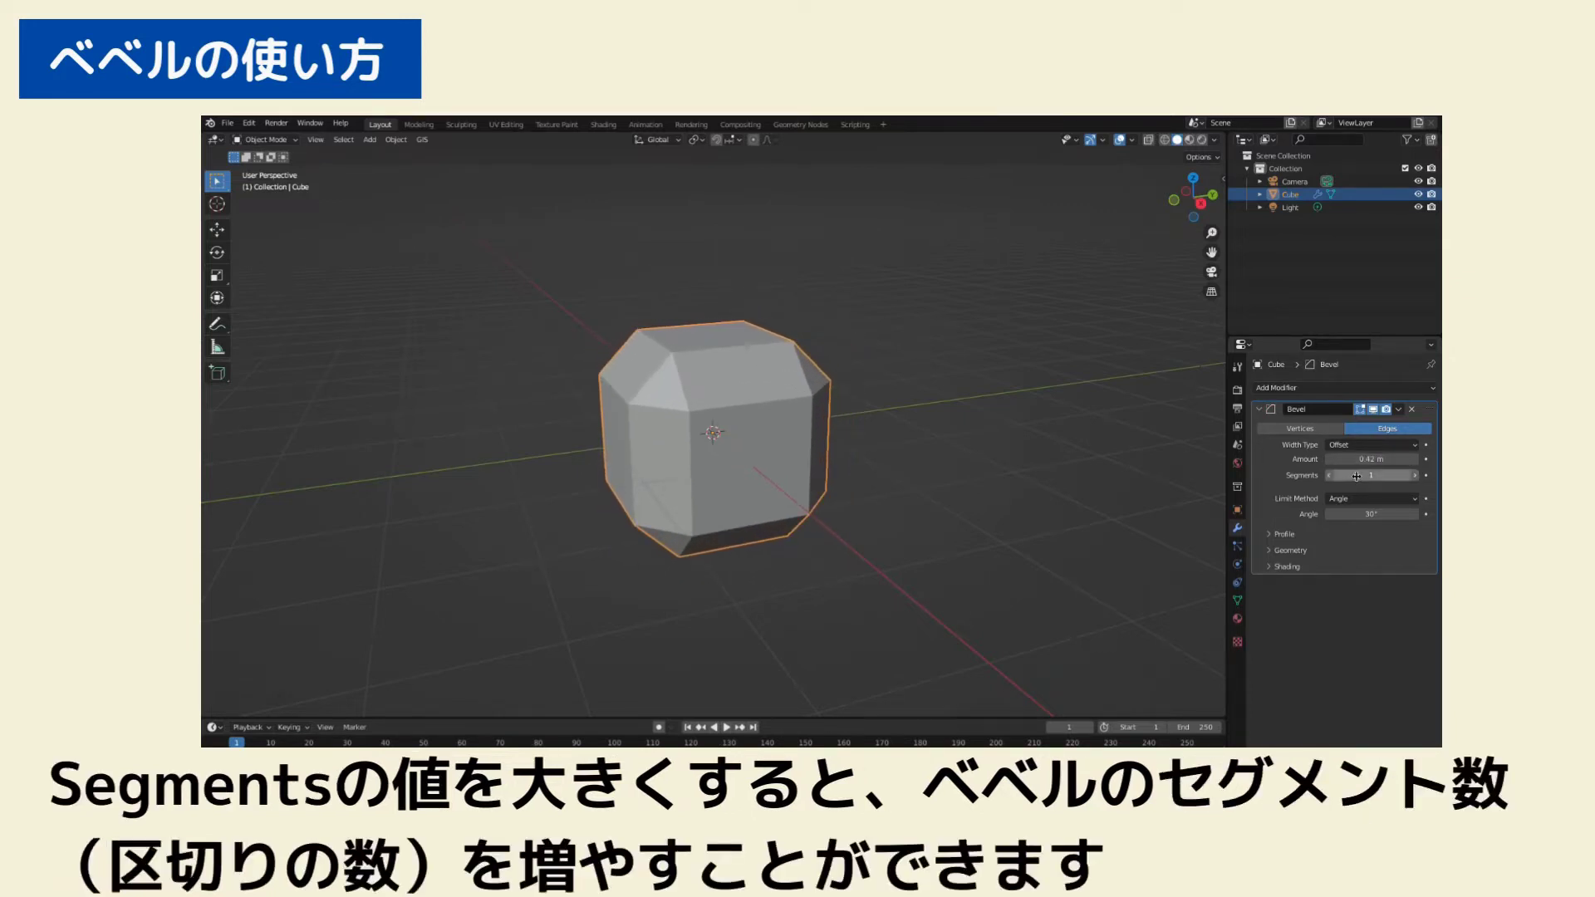
drag(1371, 475, 1412, 475)
click(1309, 427)
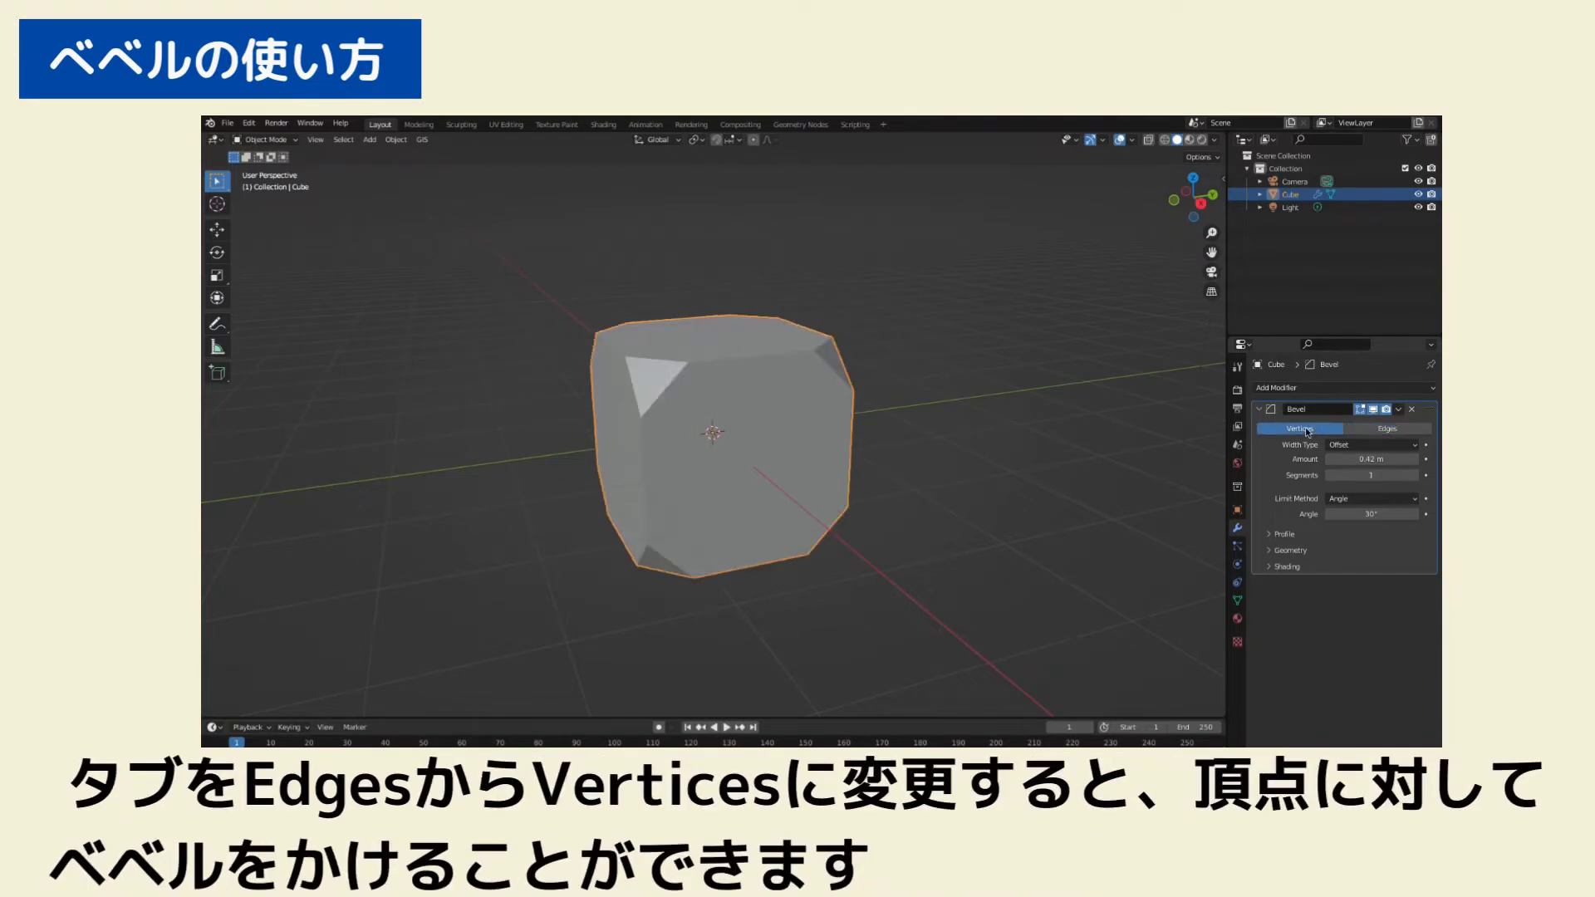
mouse_move(1370, 458)
mouse_down()
mouse_move(1354, 458)
mouse_move(1412, 475)
mouse_up()
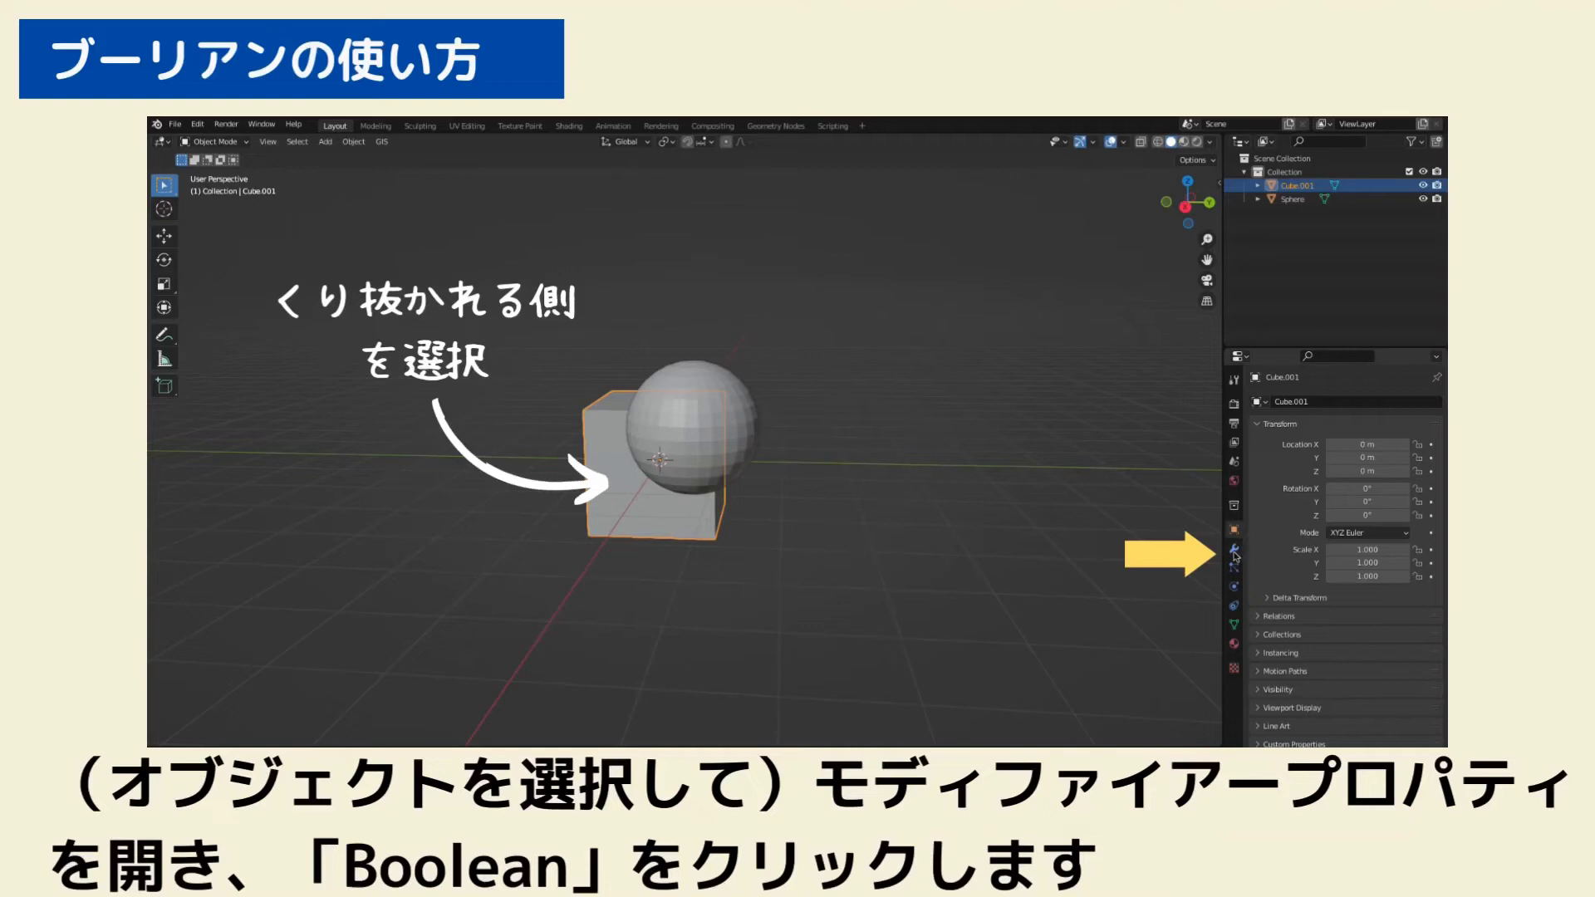
Add a Difference Boolean modifier to Cube.001 with the Sphere as its cutting object
click(1282, 404)
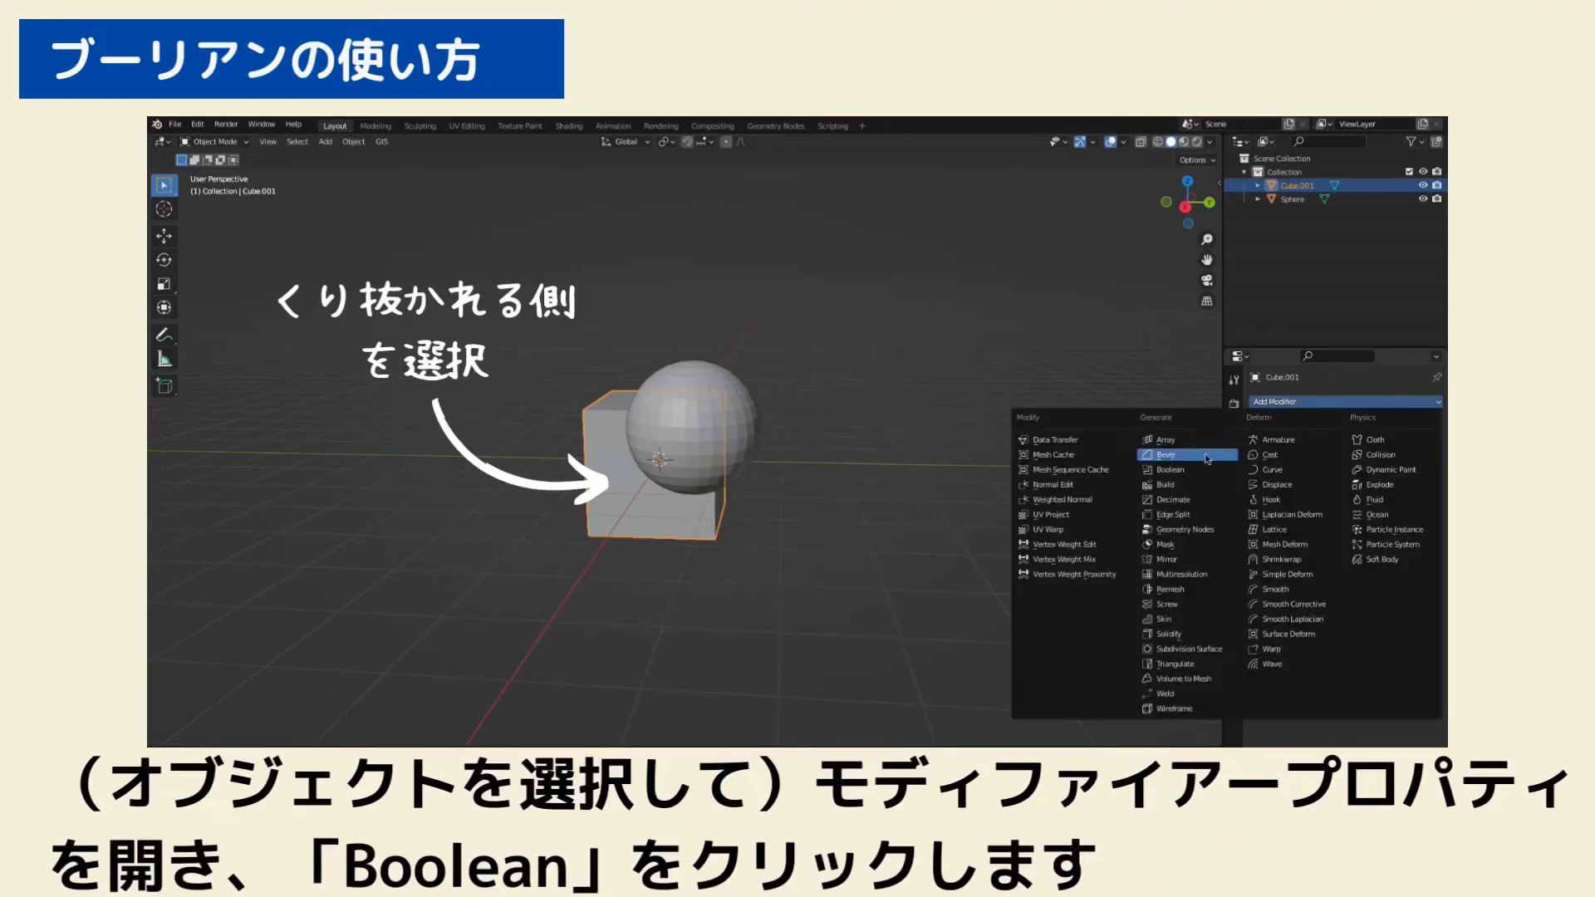
click(1187, 471)
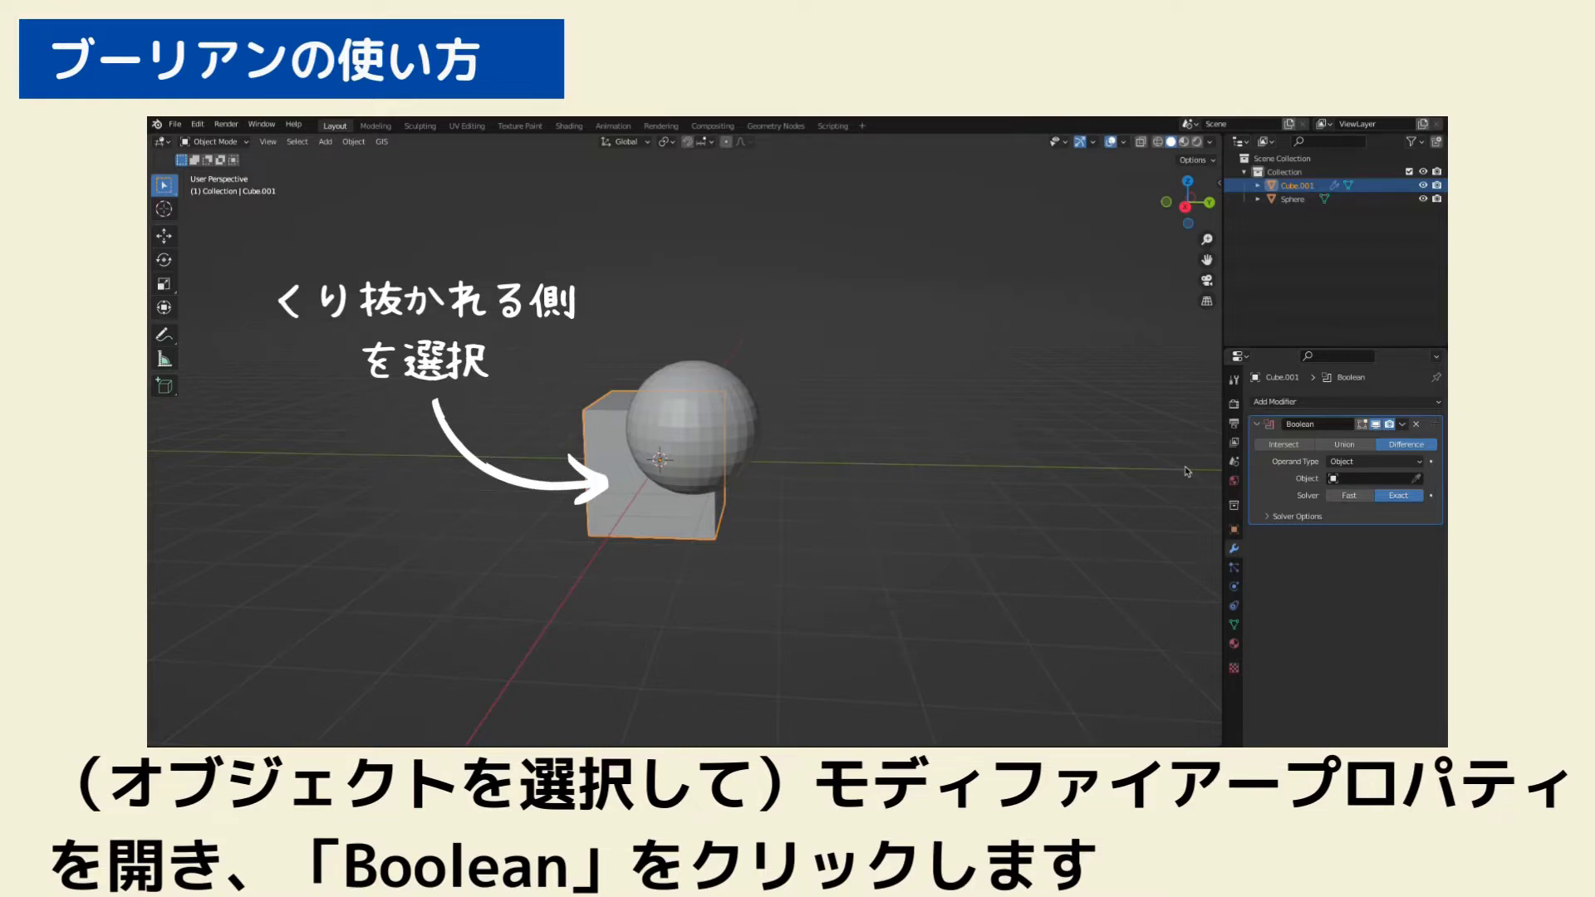
click(1416, 479)
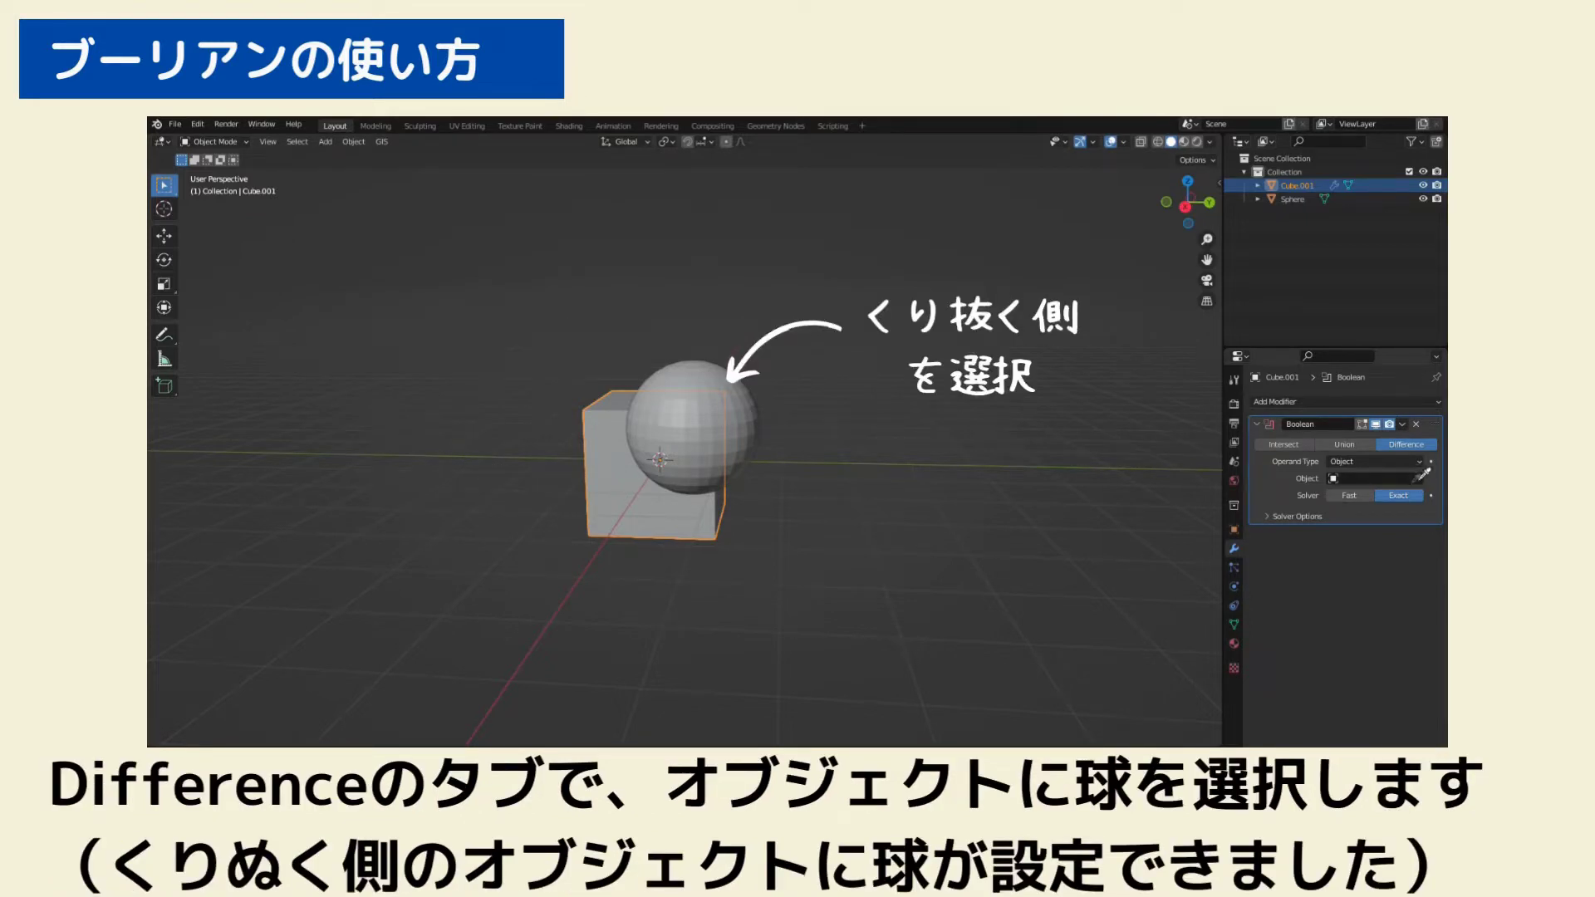
click(743, 405)
Hide the Sphere to reveal the spherical cut-out in the cube
click(1107, 487)
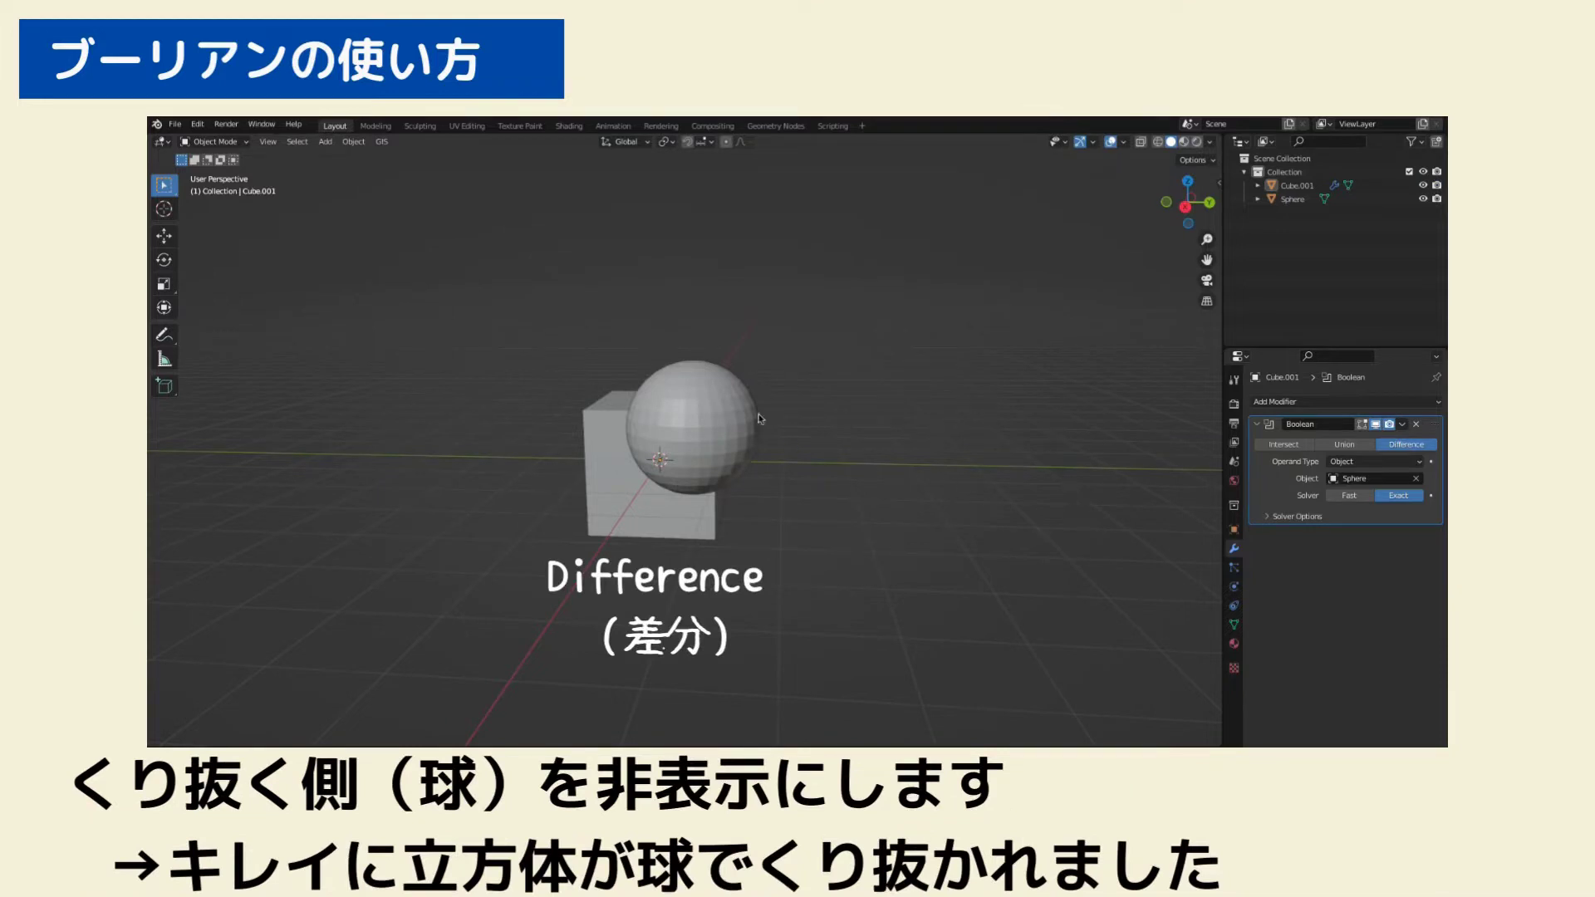
click(719, 419)
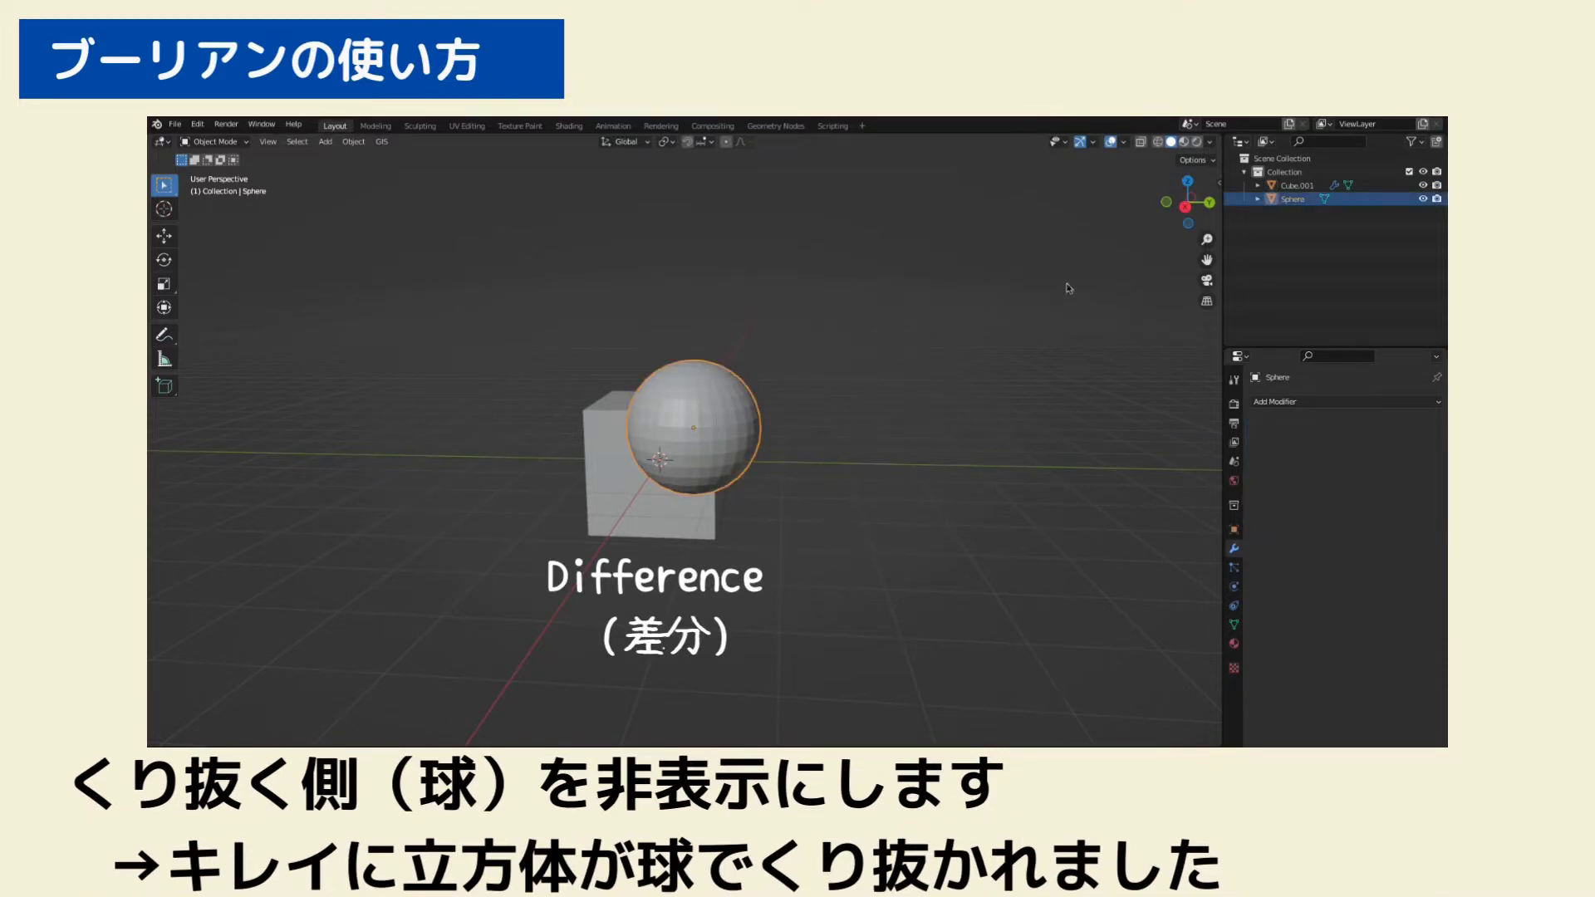
click(1423, 200)
mouse_move(855, 449)
middle_down()
mouse_move(834, 505)
mouse_move(855, 442)
middle_up()
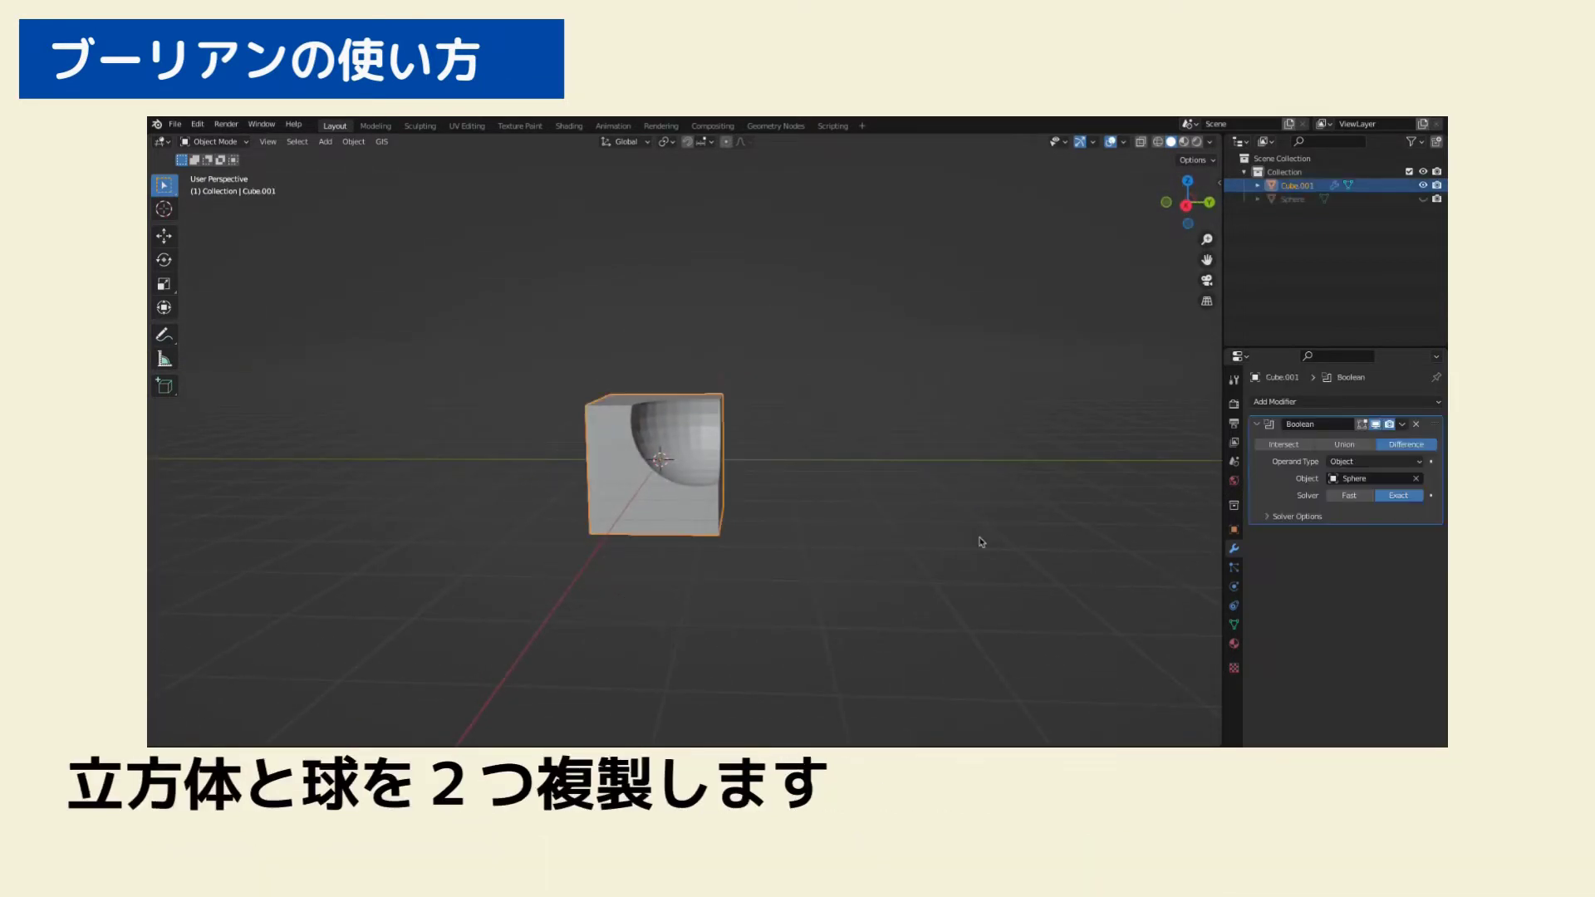
Unhide the Sphere and duplicate the cube-and-sphere pair twice along Y
click(1422, 199)
click(567, 346)
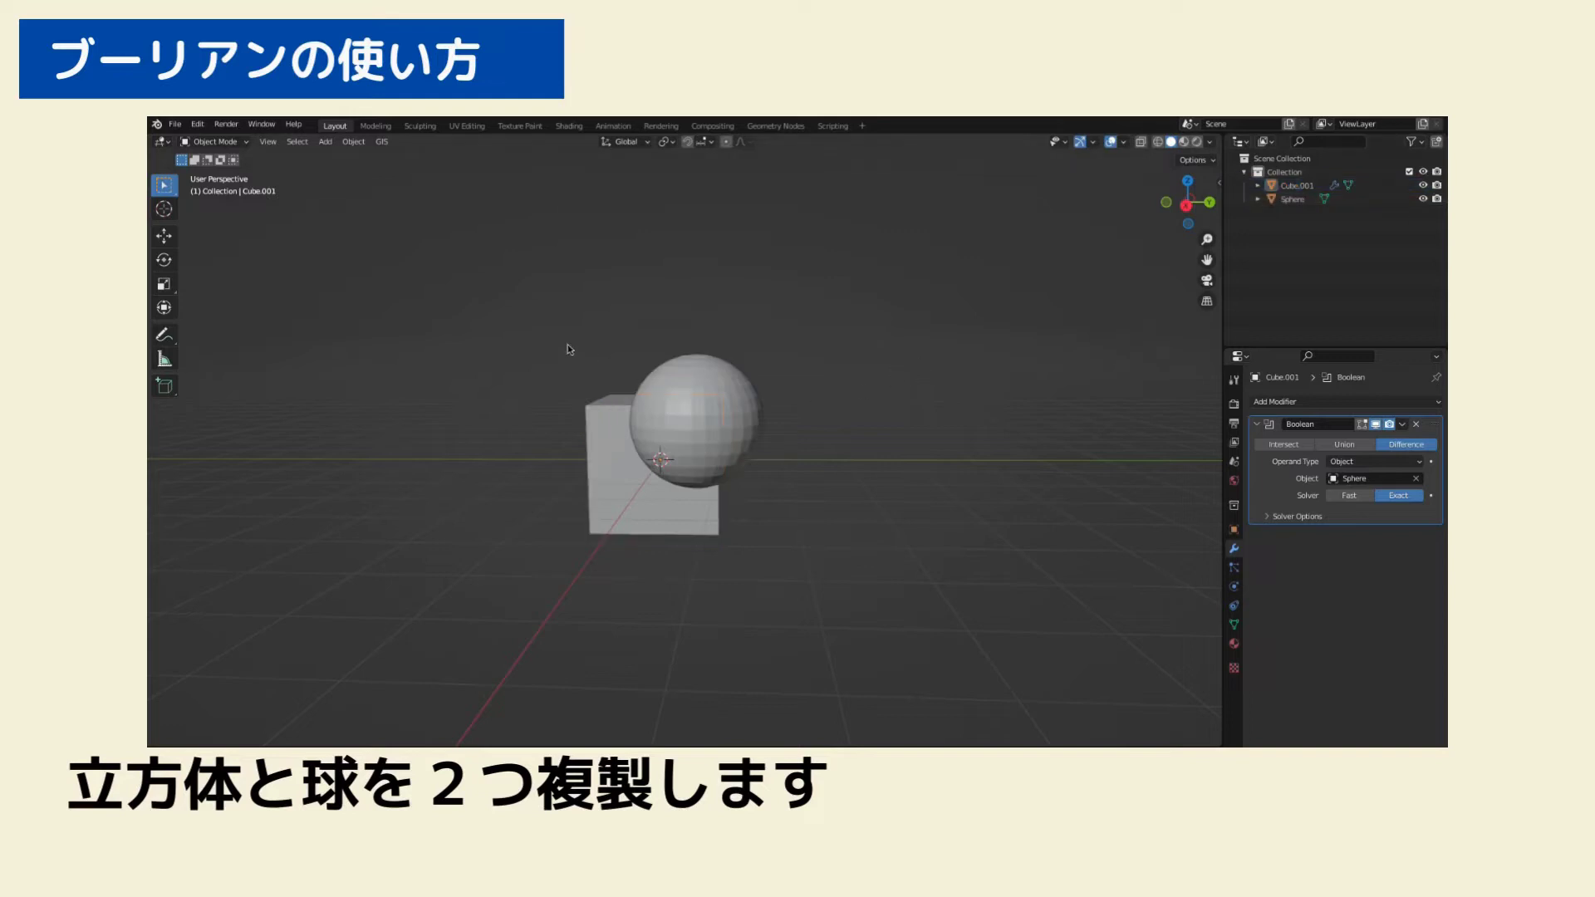
drag(539, 331, 795, 562)
key(shift+d)
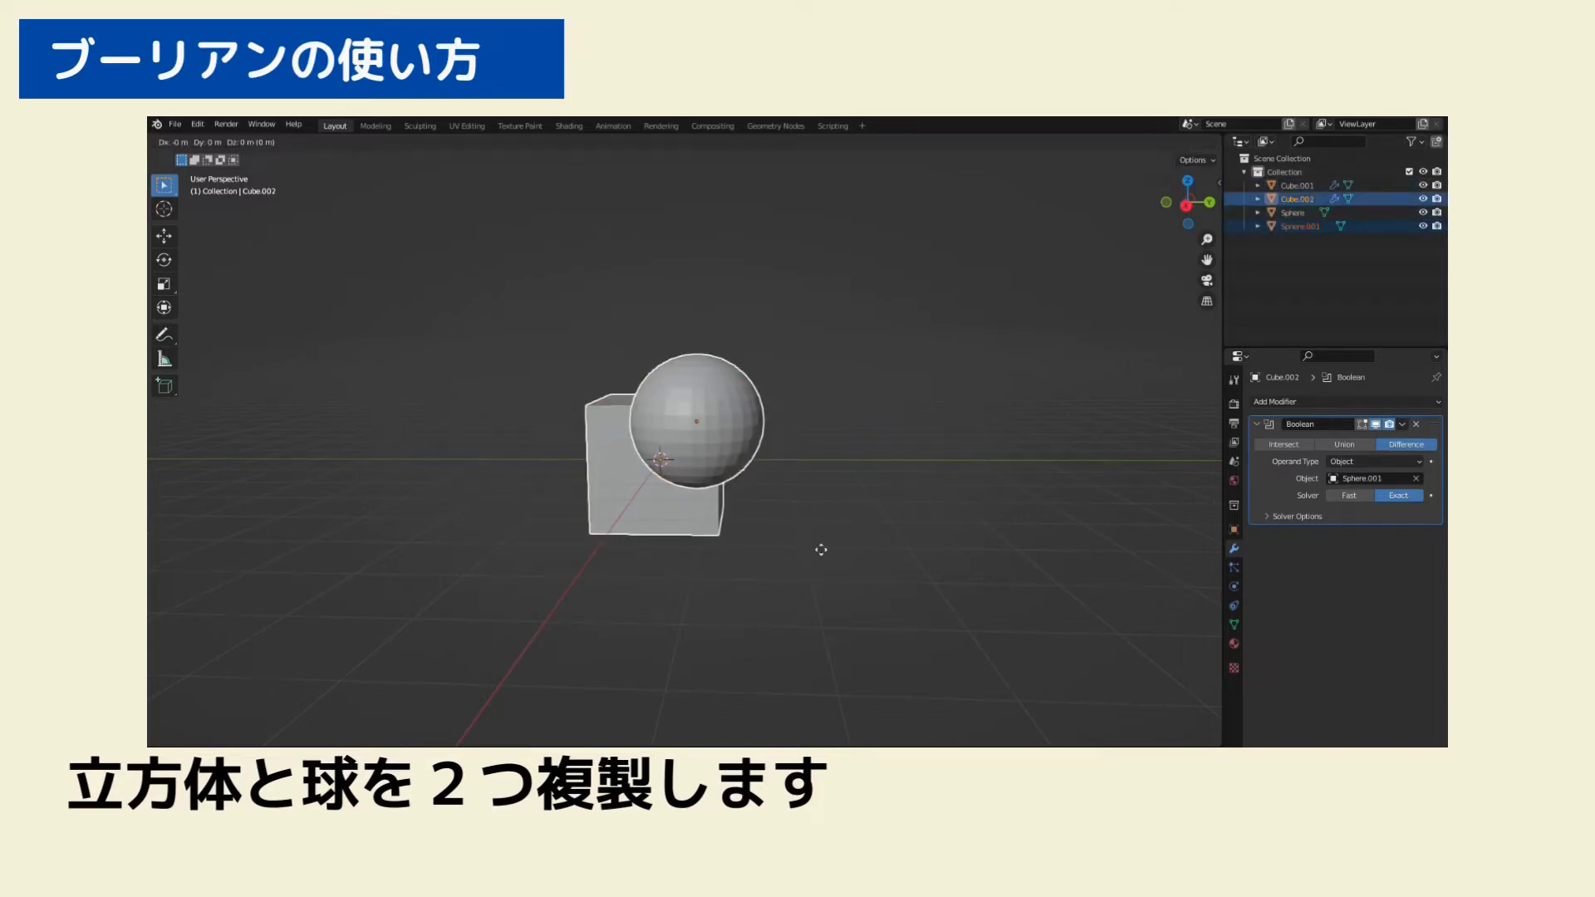
key(y)
click(978, 564)
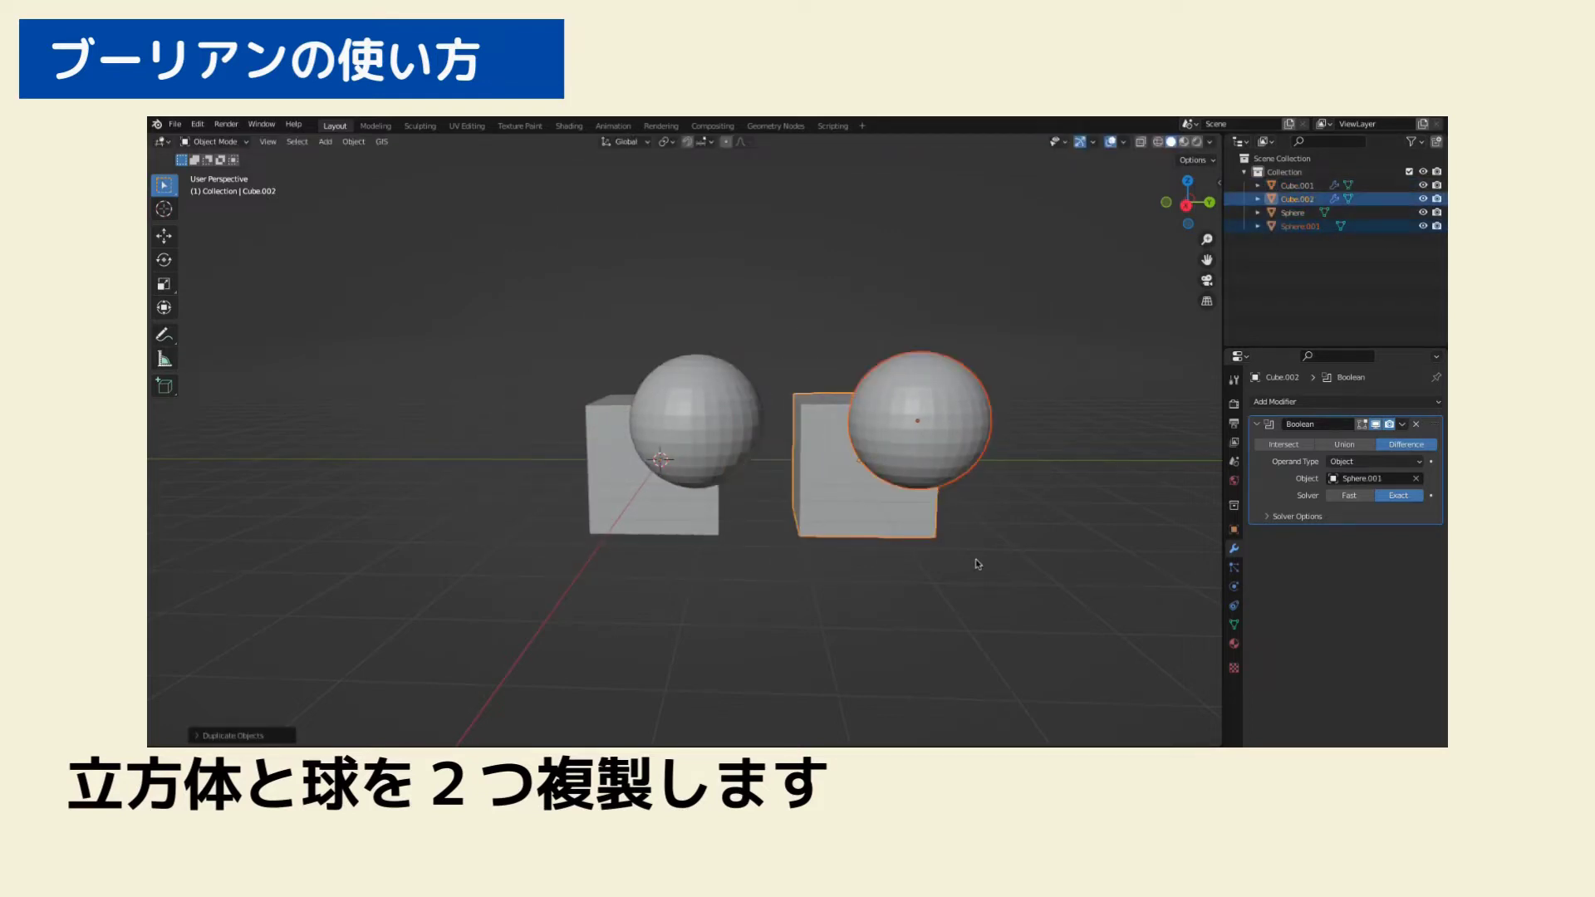
key(shift+r)
middle_drag(1061, 594, 907, 606)
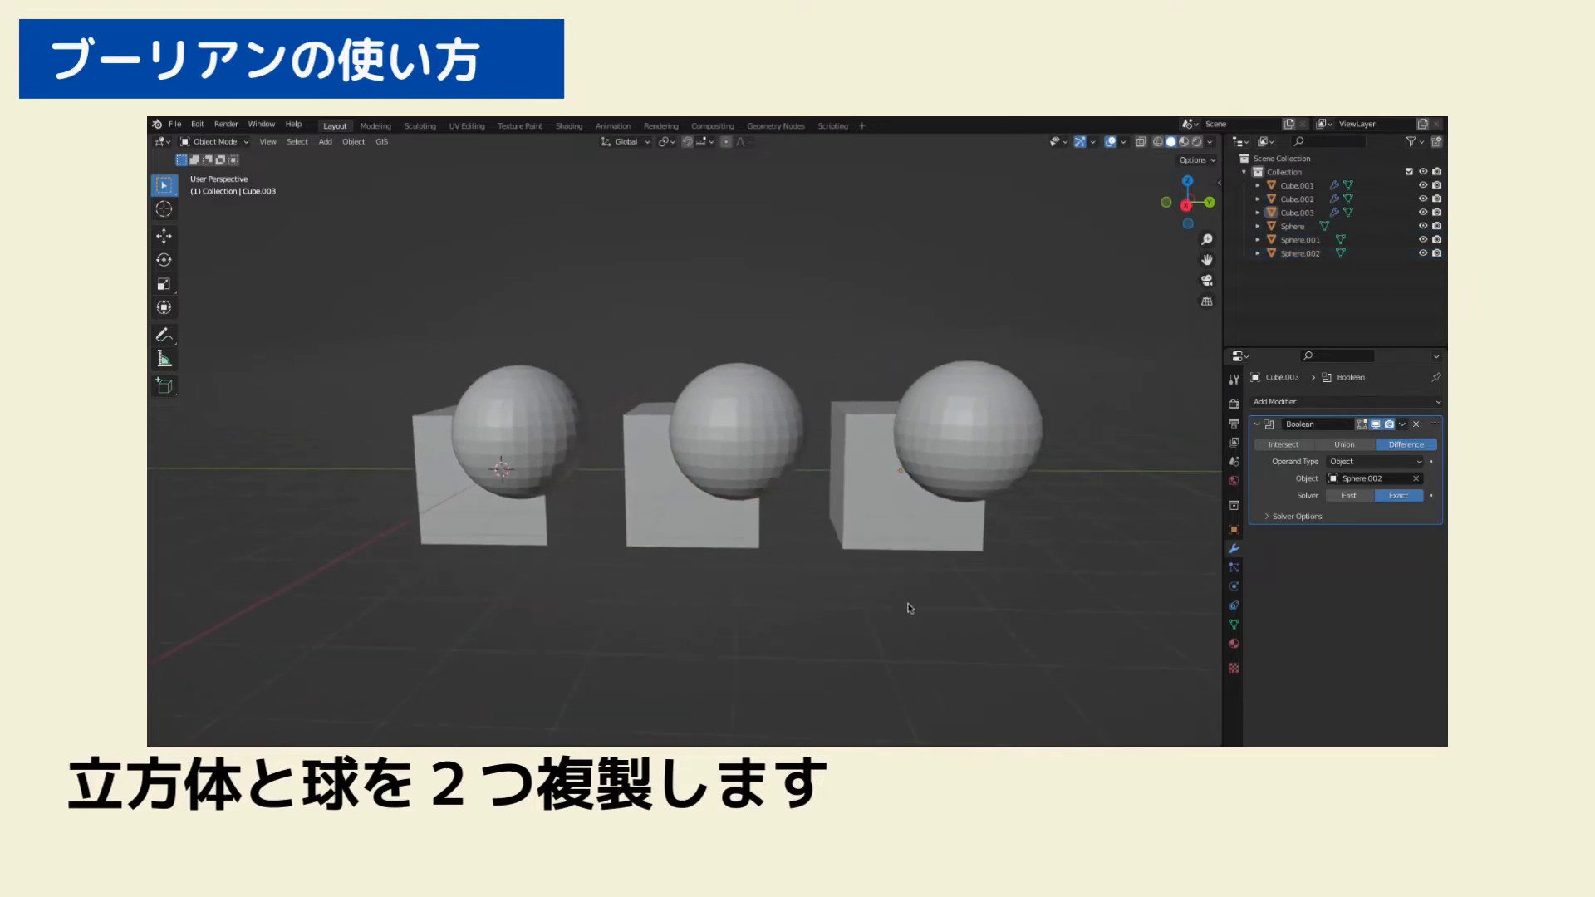
Set the middle cube's Boolean to Union and the right cube's to Intersect
click(680, 524)
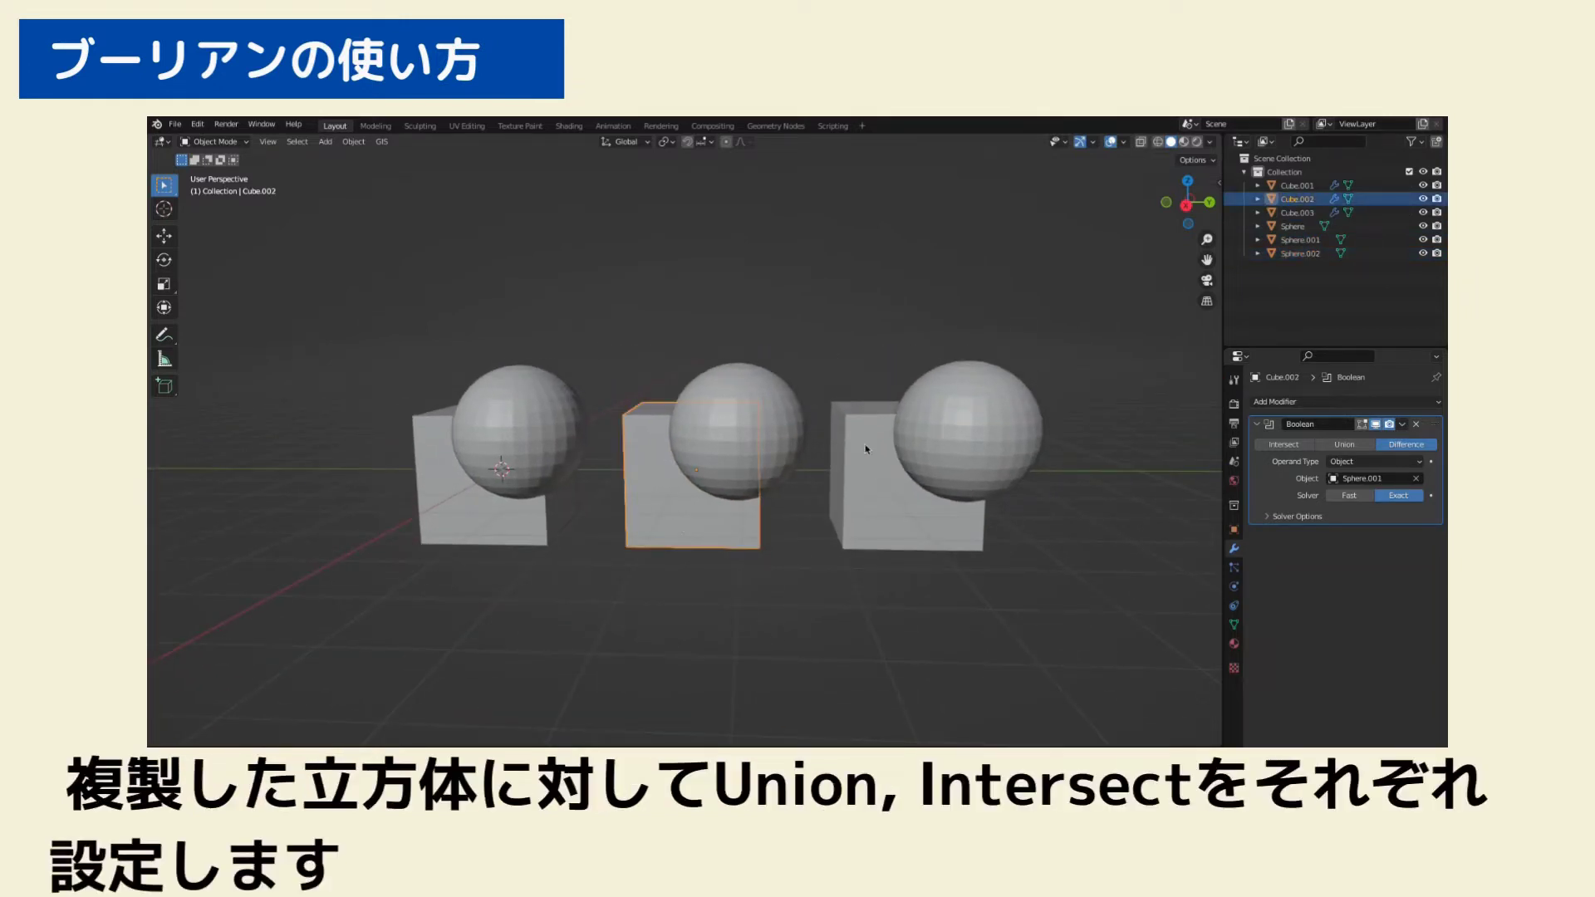
click(1344, 444)
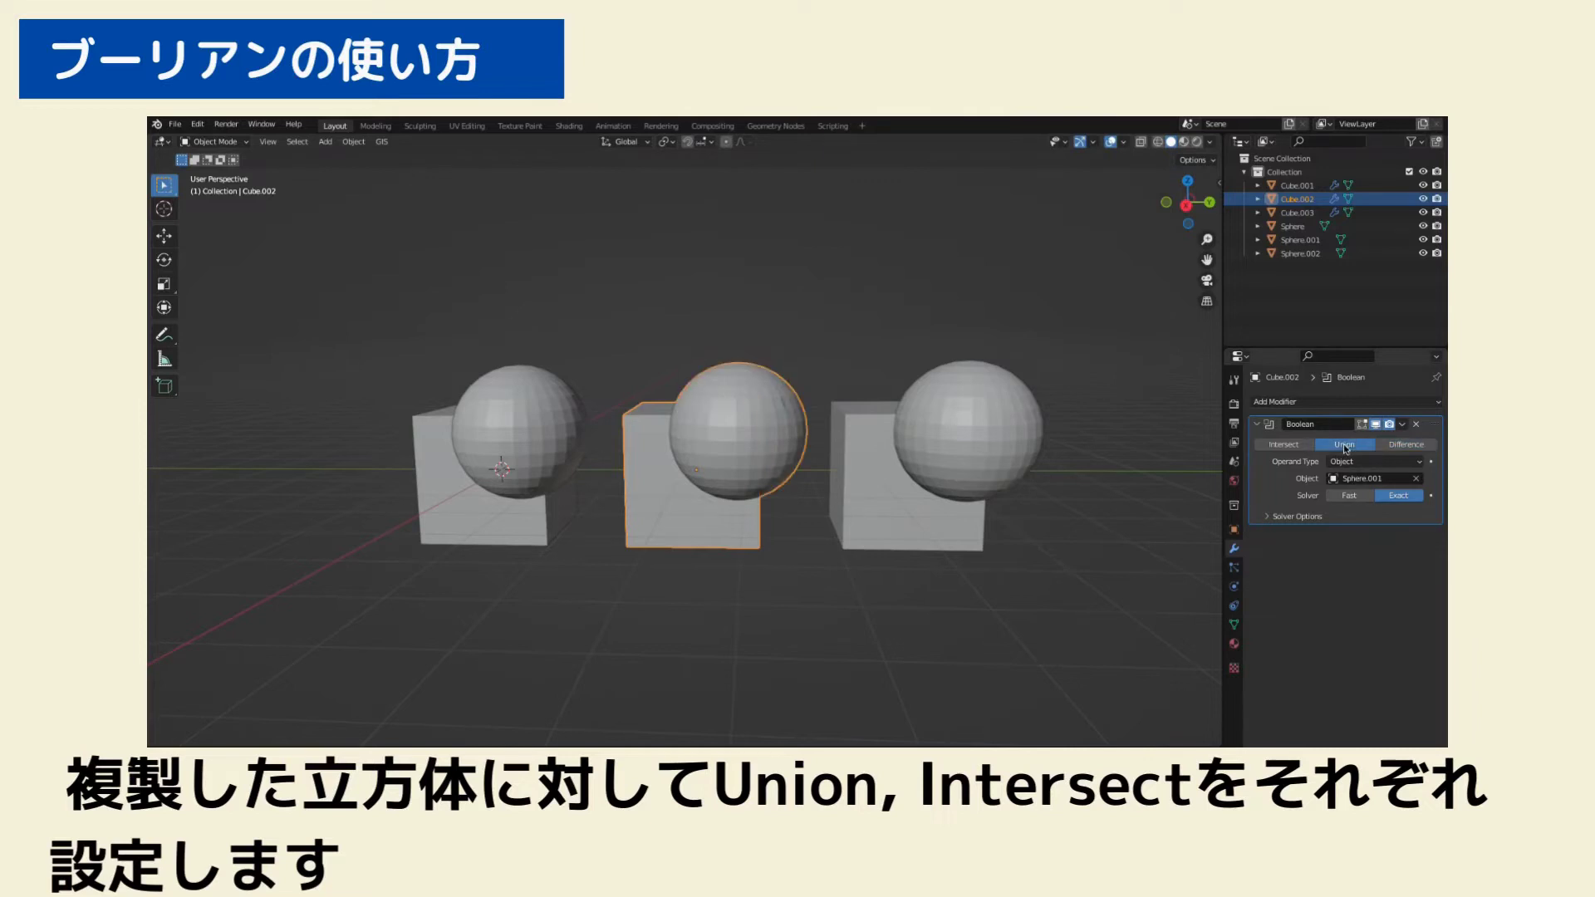
click(1121, 499)
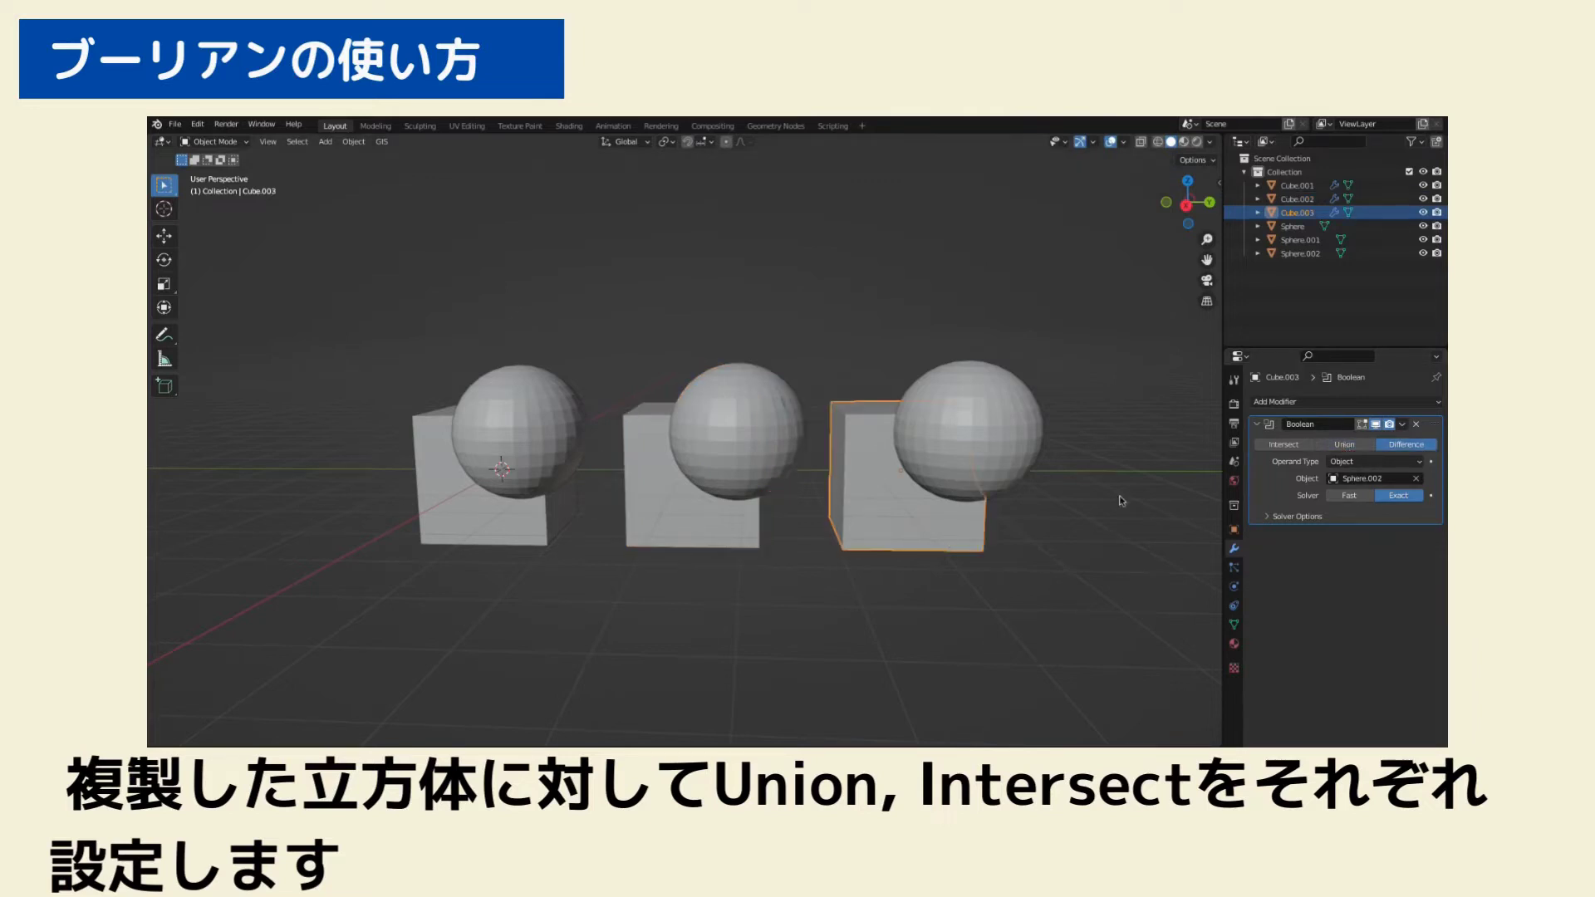
click(1283, 445)
Hide all spheres to compare the Difference, Union and Intersect results
click(1059, 563)
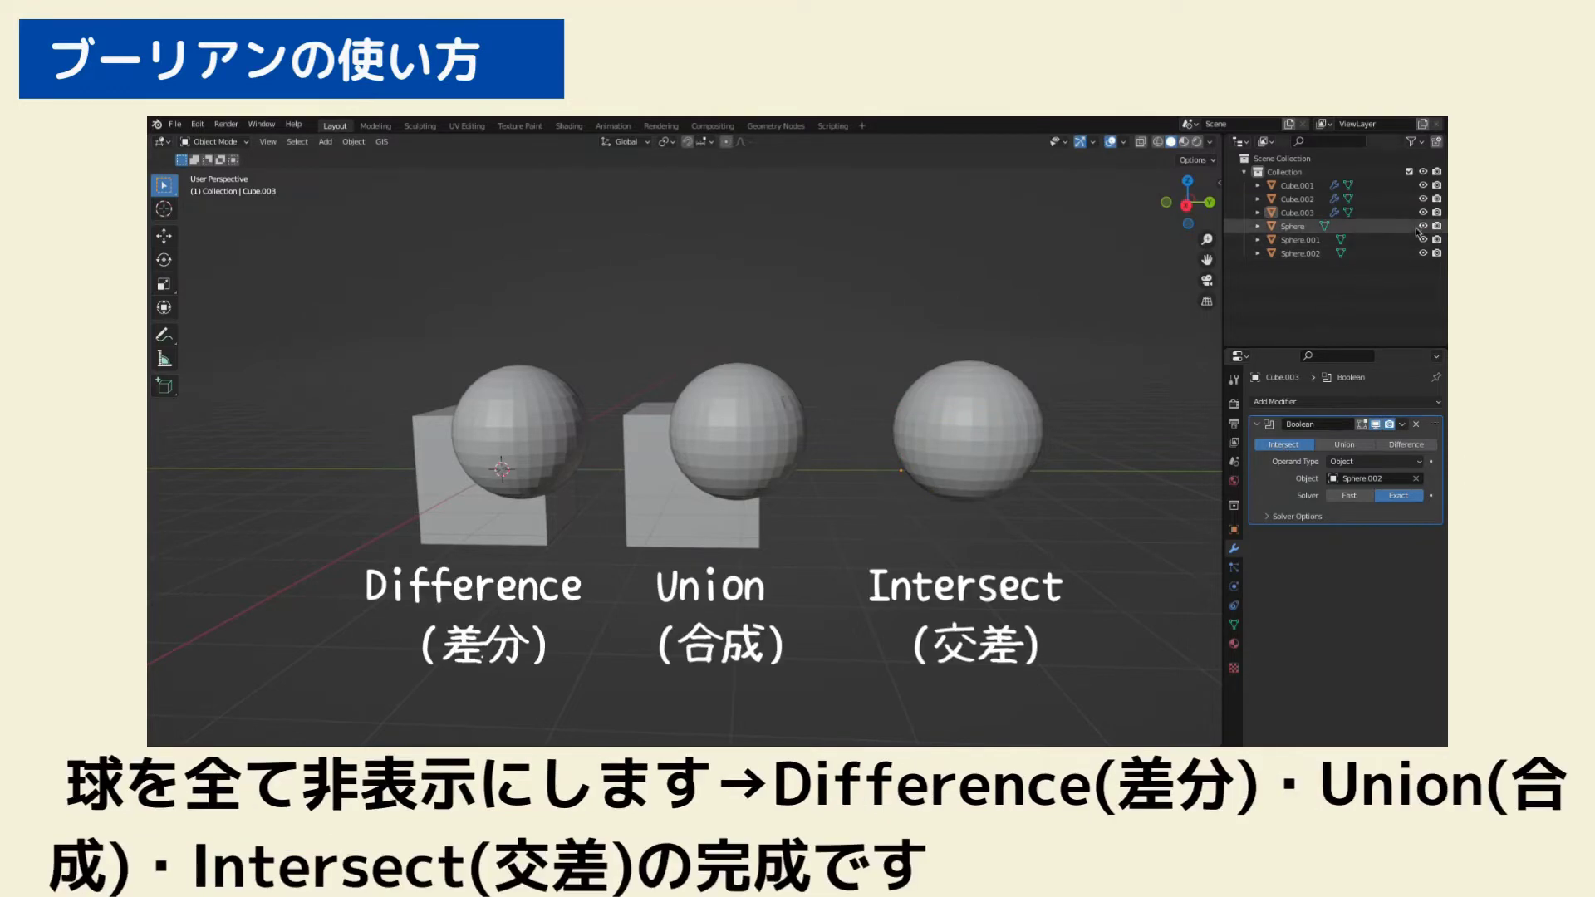
click(1422, 226)
click(1423, 239)
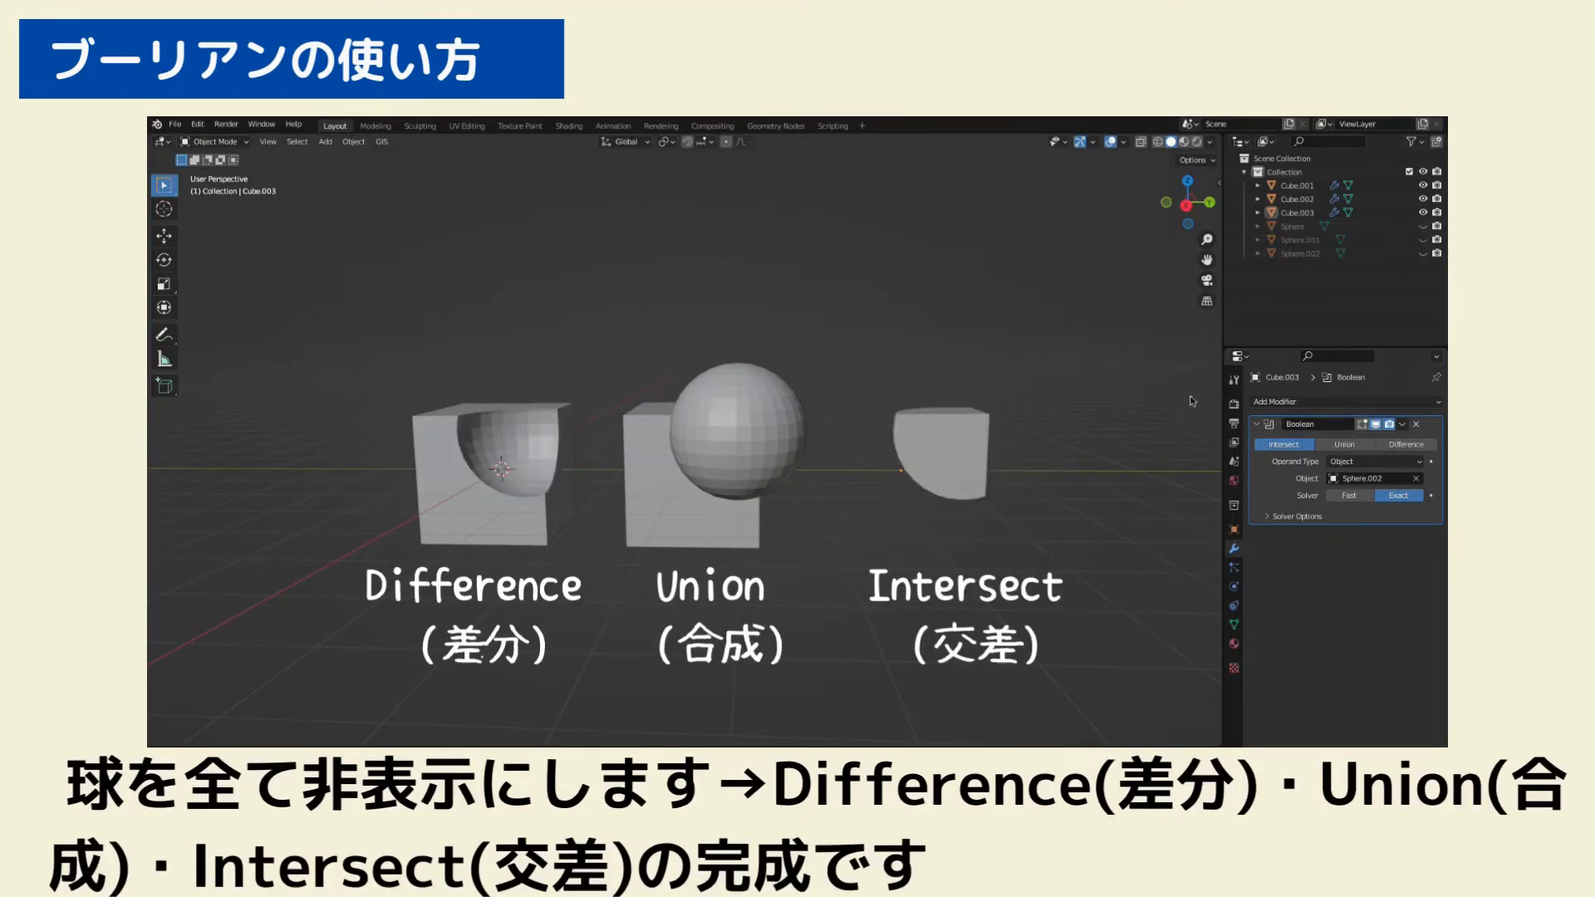
mouse_move(1071, 442)
middle_down()
mouse_move(1053, 490)
mouse_move(1074, 443)
middle_up()
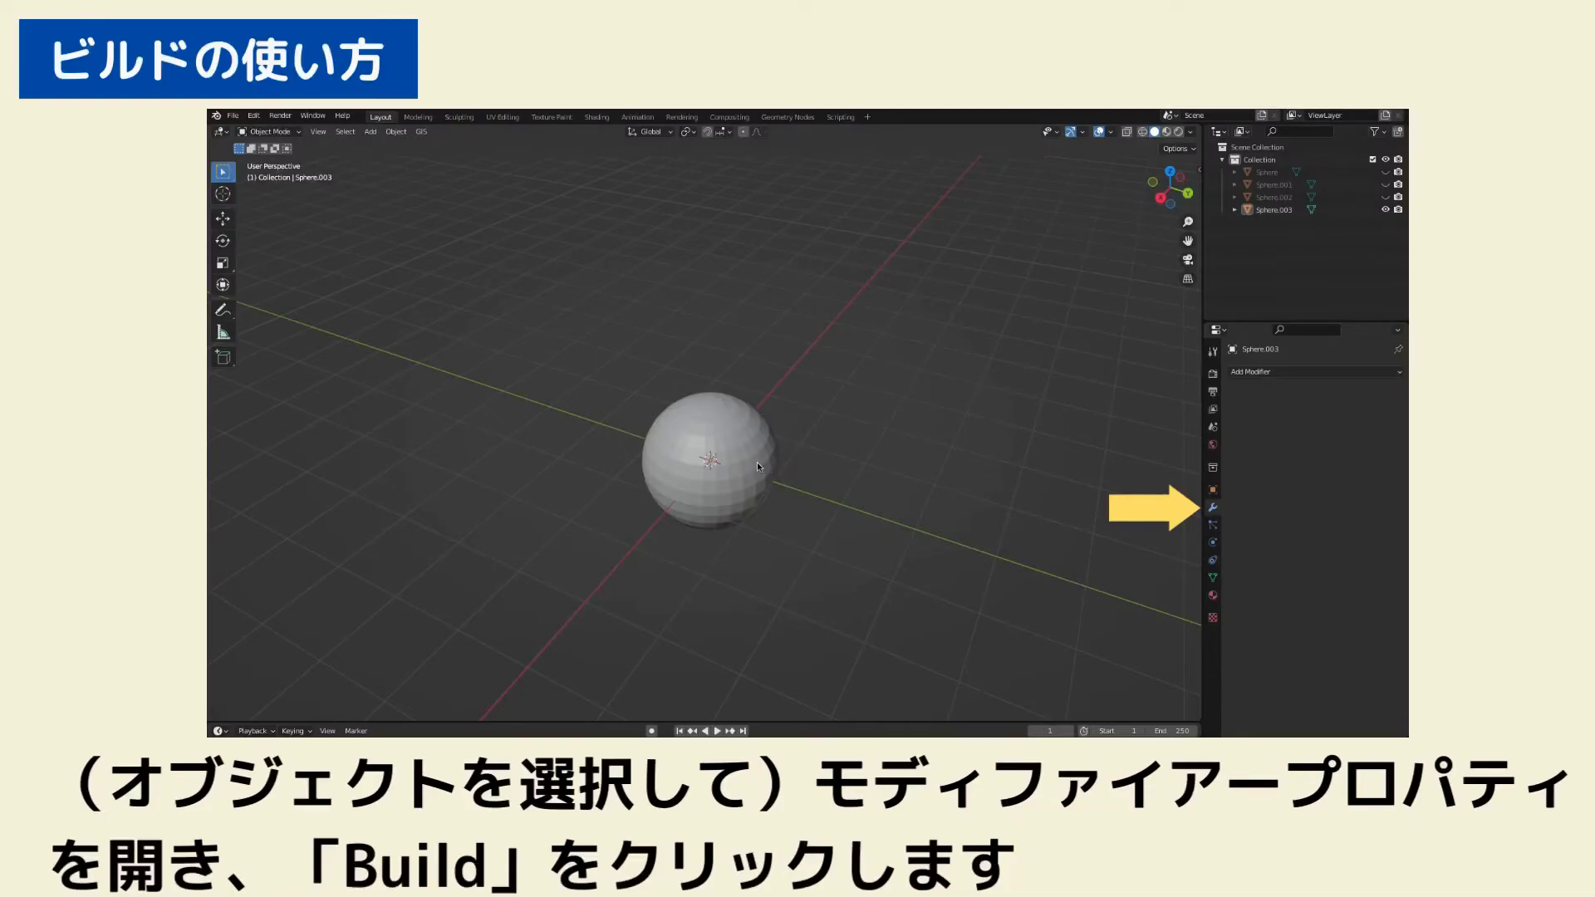
click(743, 462)
Add a Build modifier to the sphere and play the timeline to watch it build
click(1283, 372)
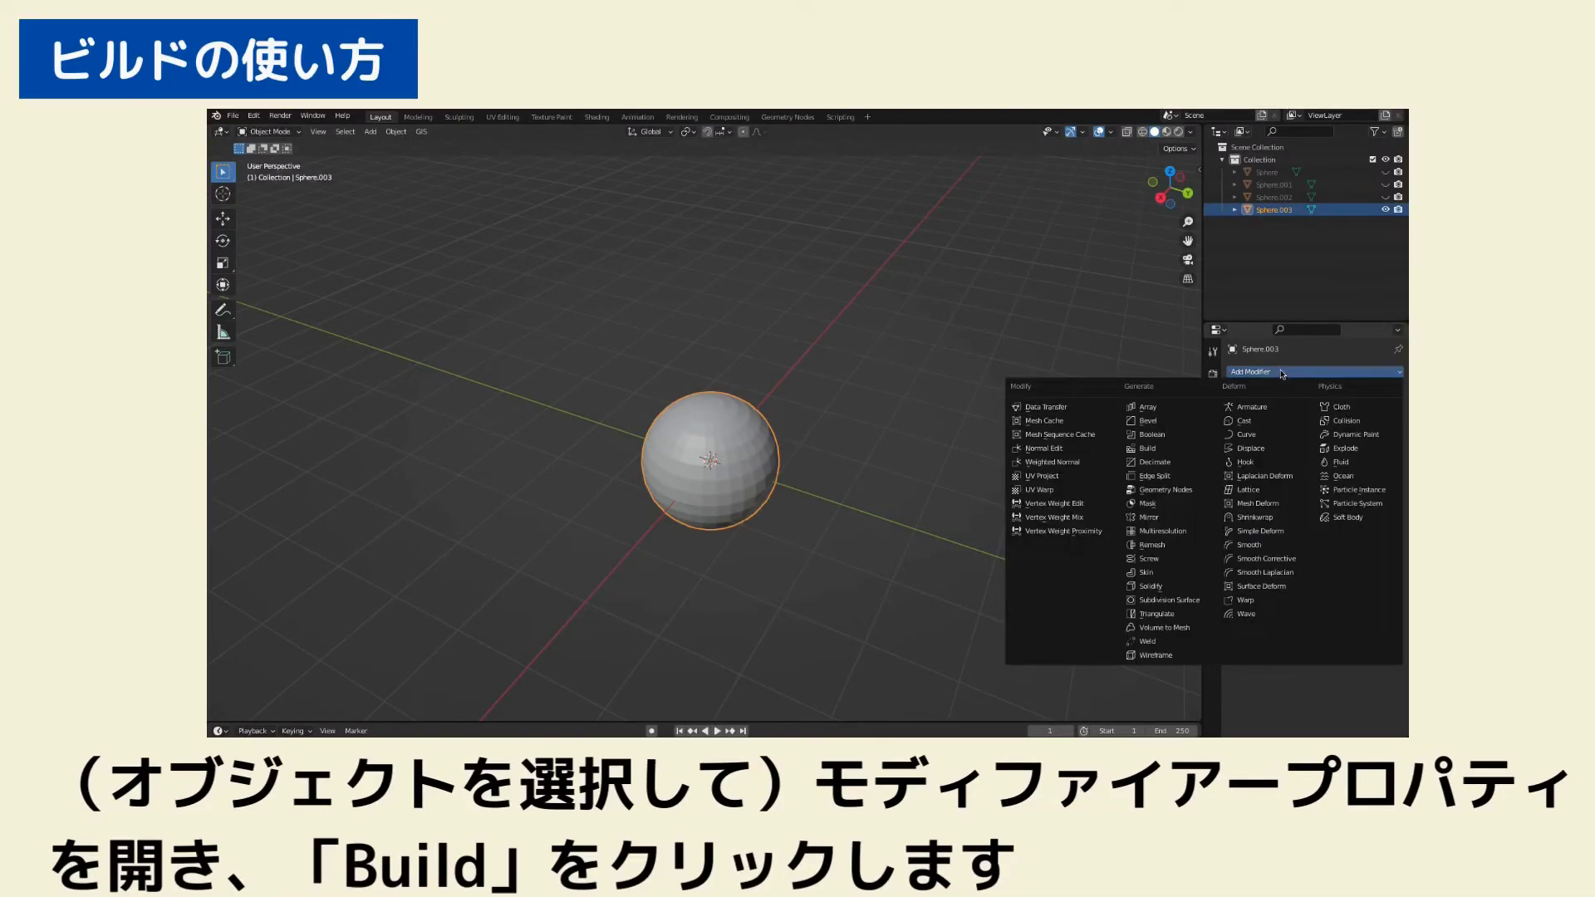
click(1153, 451)
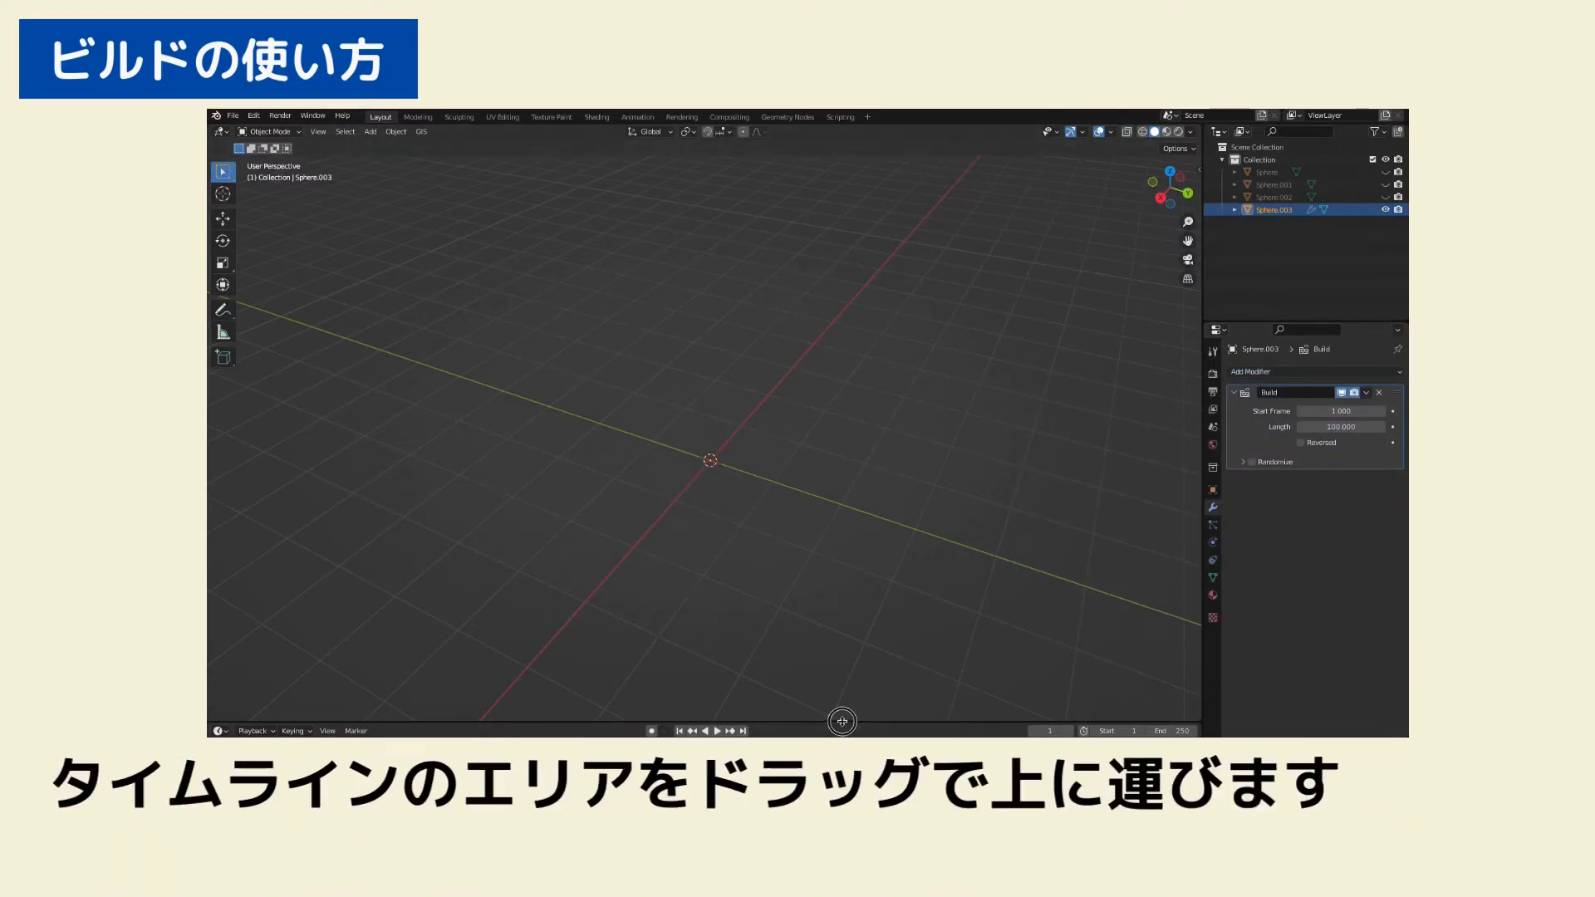
drag(841, 721, 866, 541)
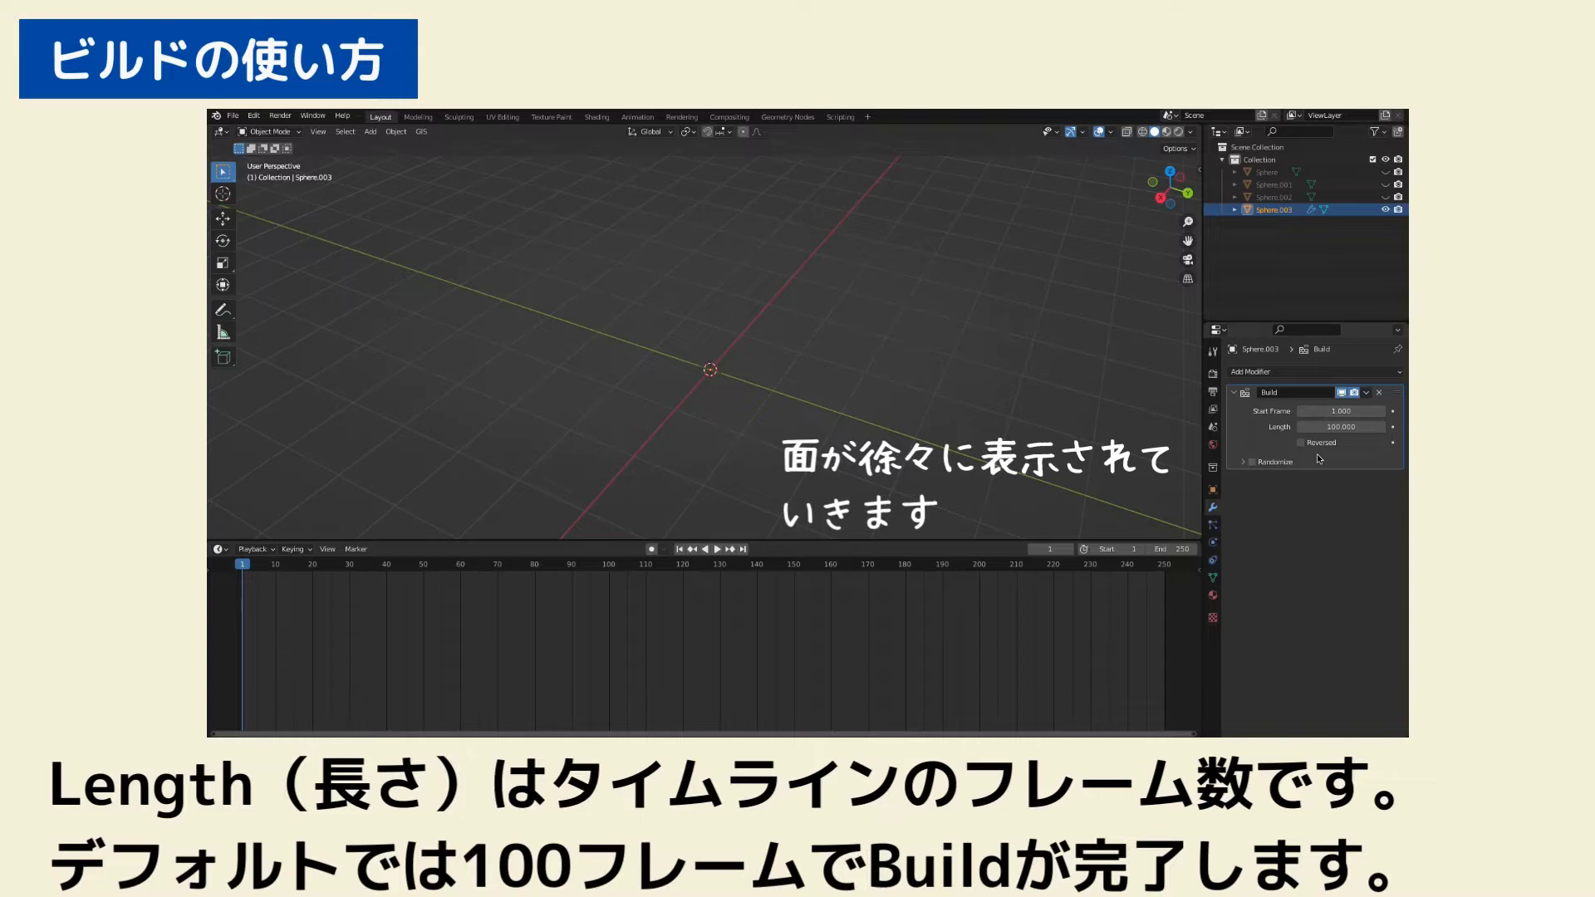
click(716, 549)
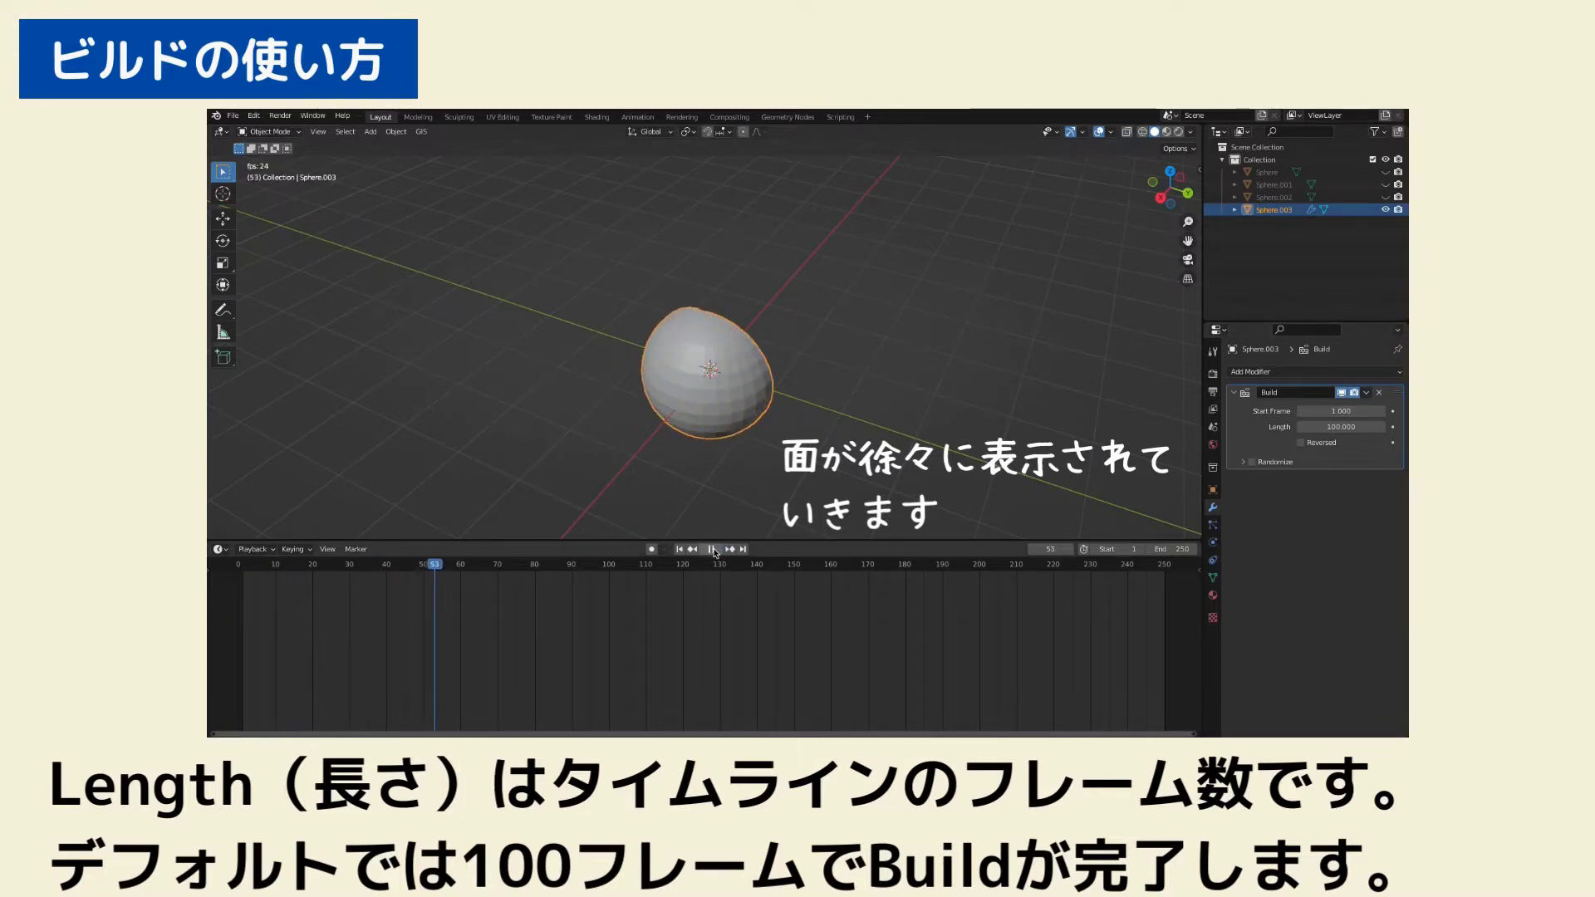
click(714, 549)
mouse_move(653, 573)
mouse_down()
mouse_move(534, 587)
mouse_move(608, 587)
mouse_up()
Shorten the Build Length to 50 and replay to confirm the sphere completes by frame 50
double_click(1313, 427)
text(50)
key(Return)
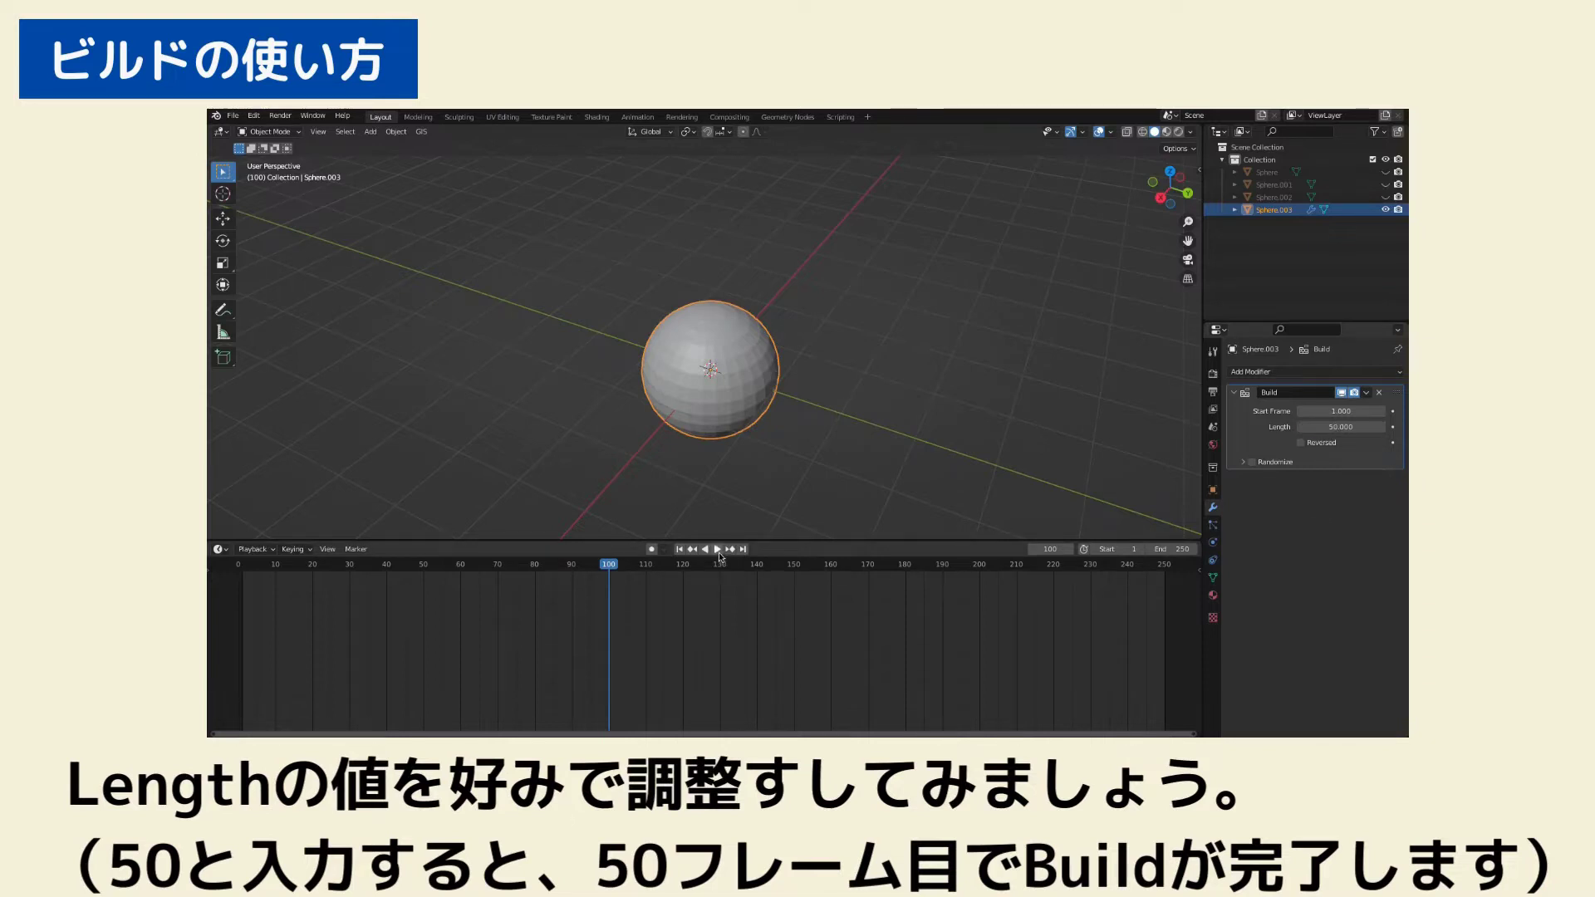
click(679, 549)
click(717, 550)
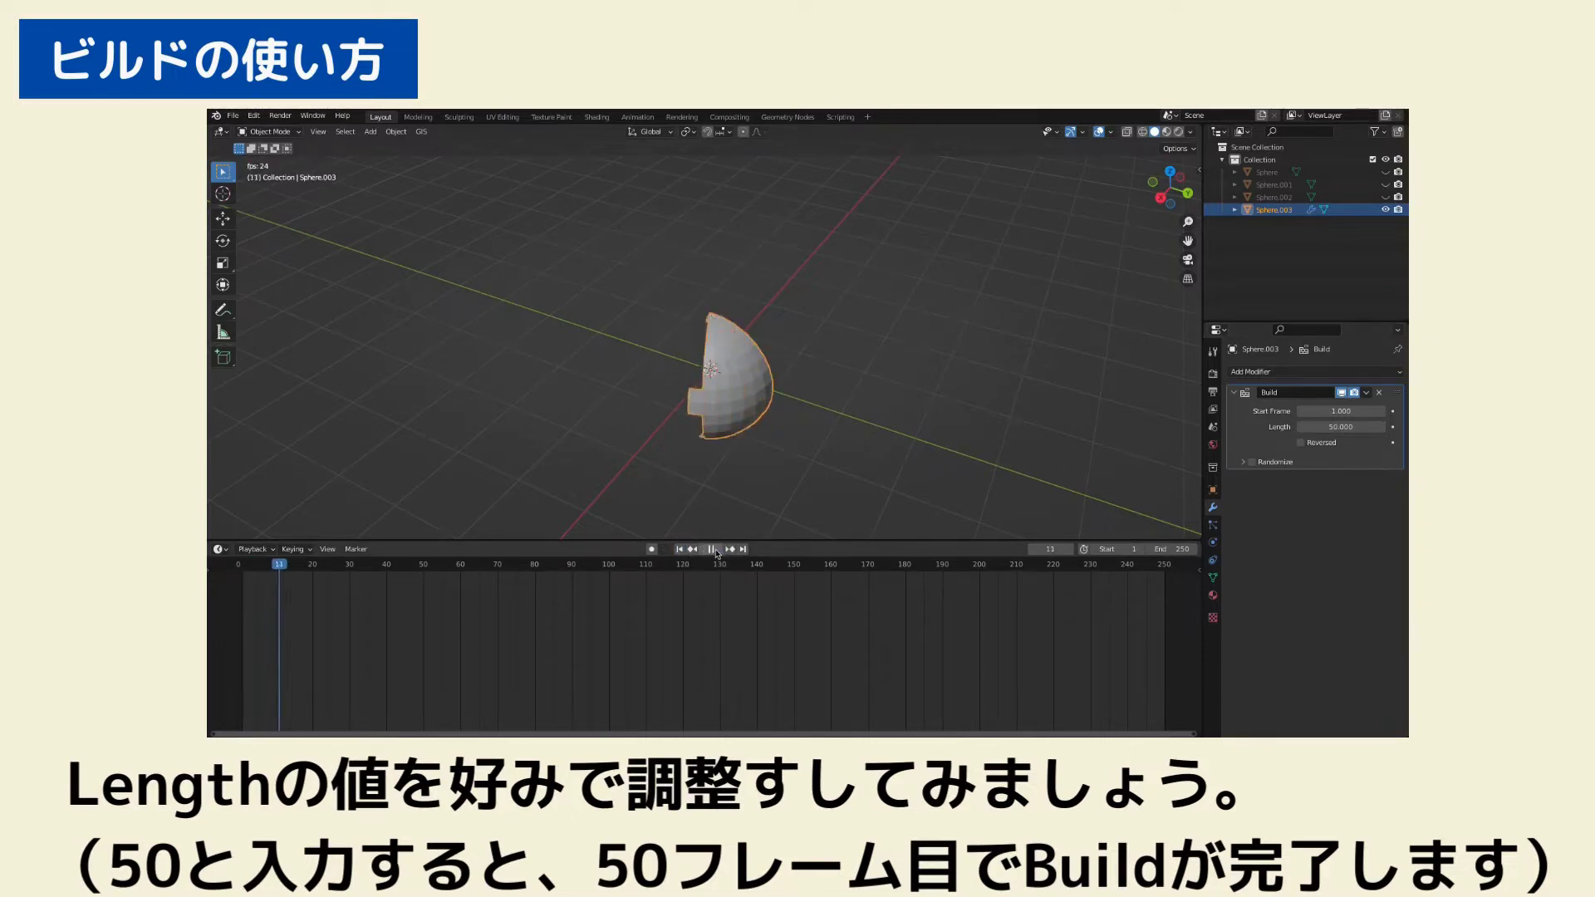
click(711, 550)
click(461, 566)
drag(460, 565, 427, 573)
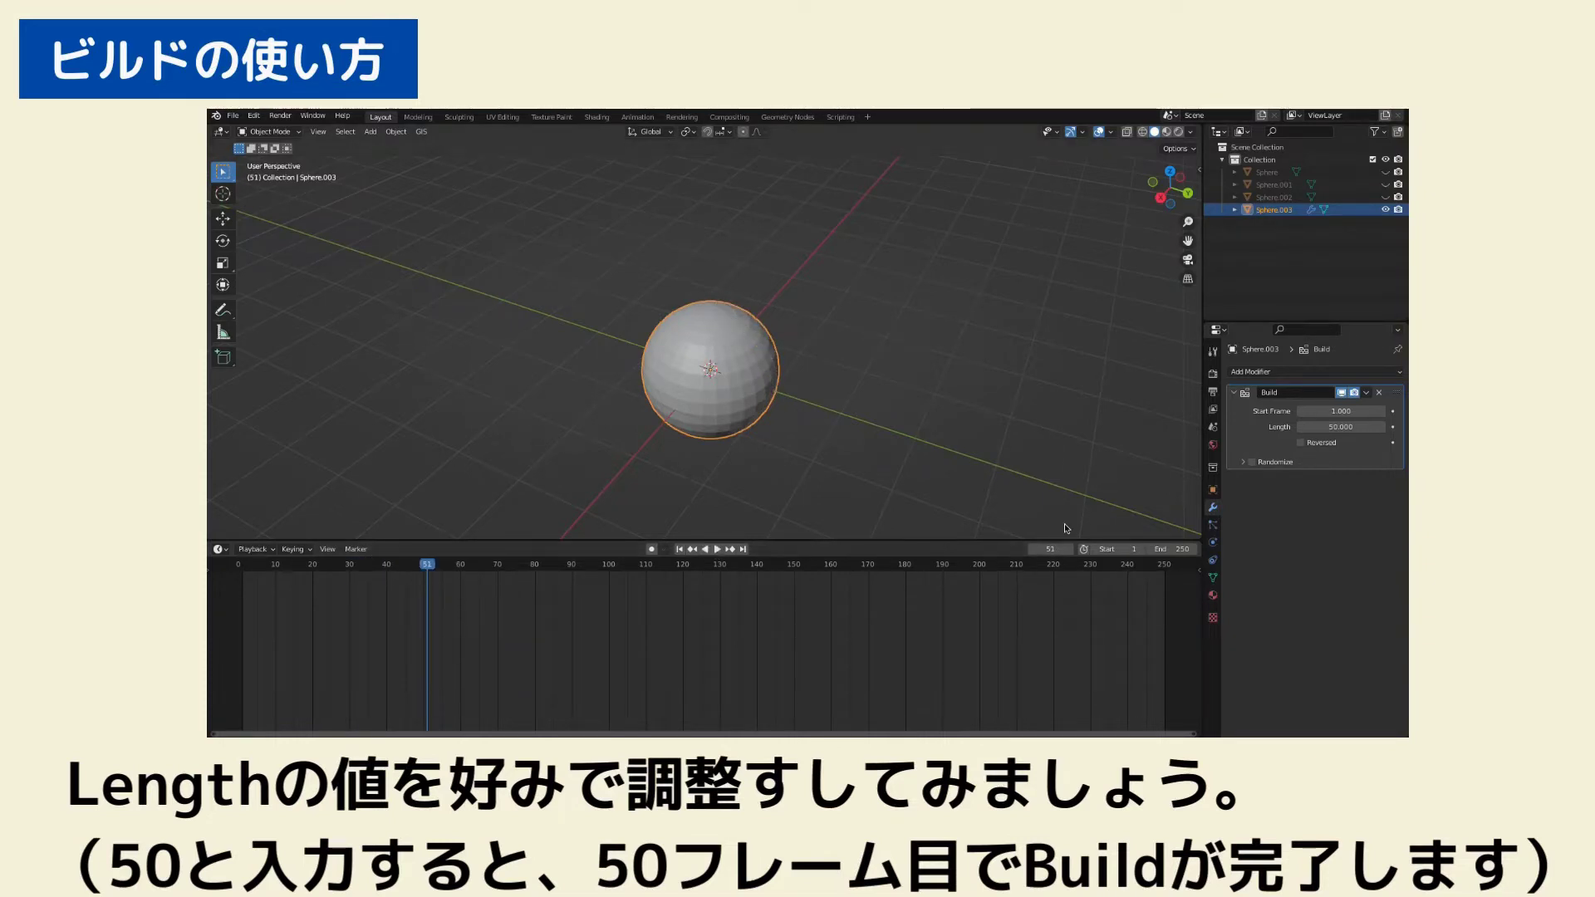
Enable the Build's Reversed option and play the reversed animation from the first frame
click(1302, 443)
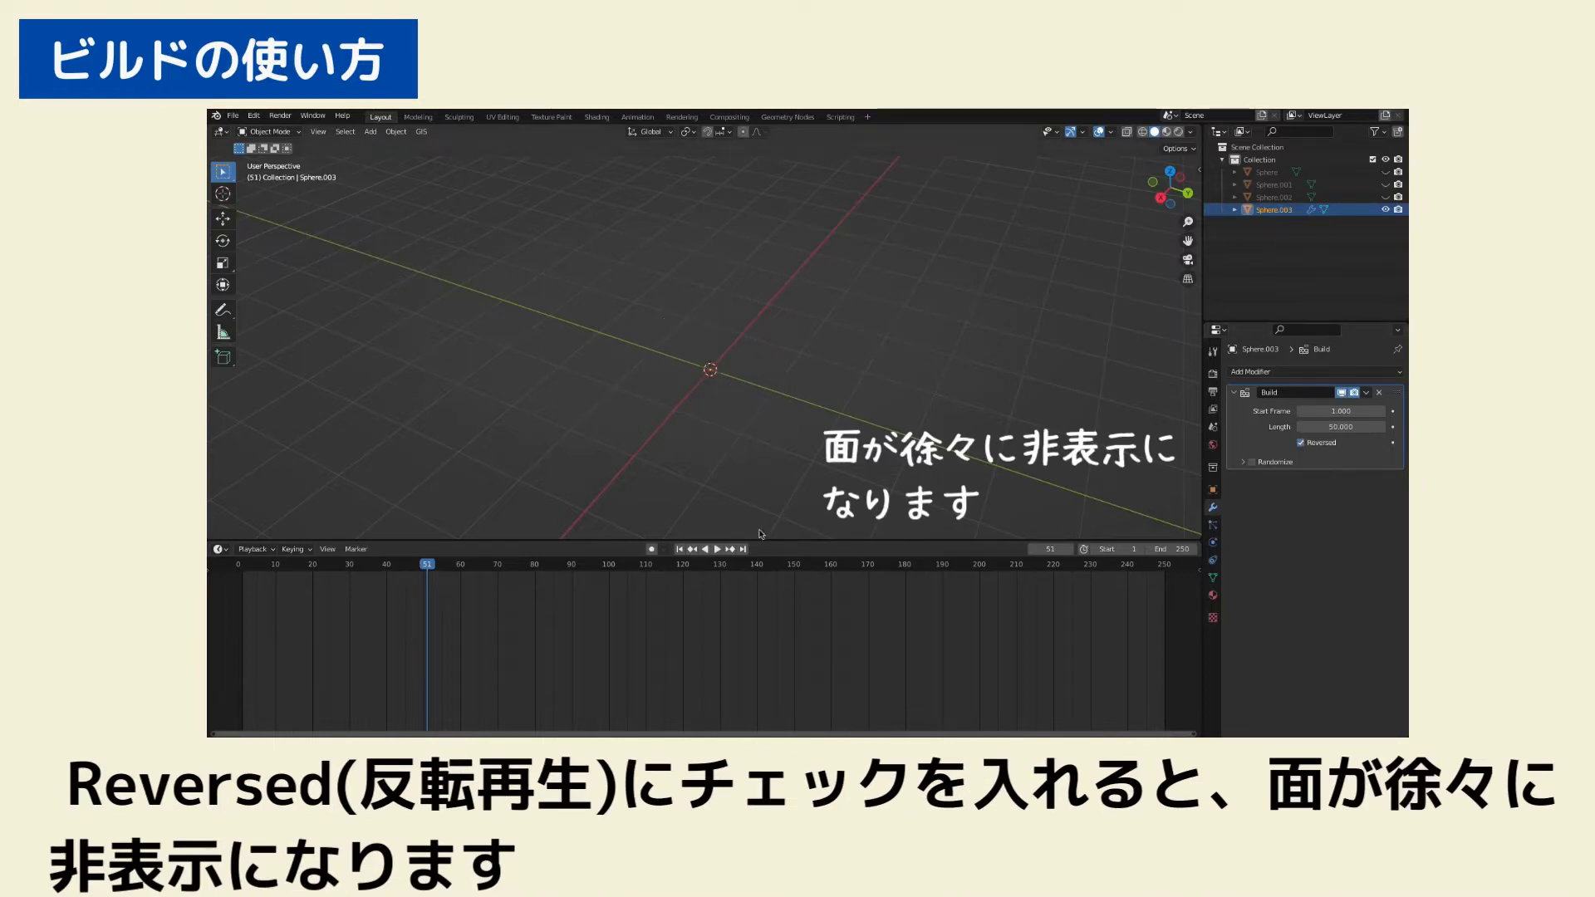
click(680, 549)
click(719, 550)
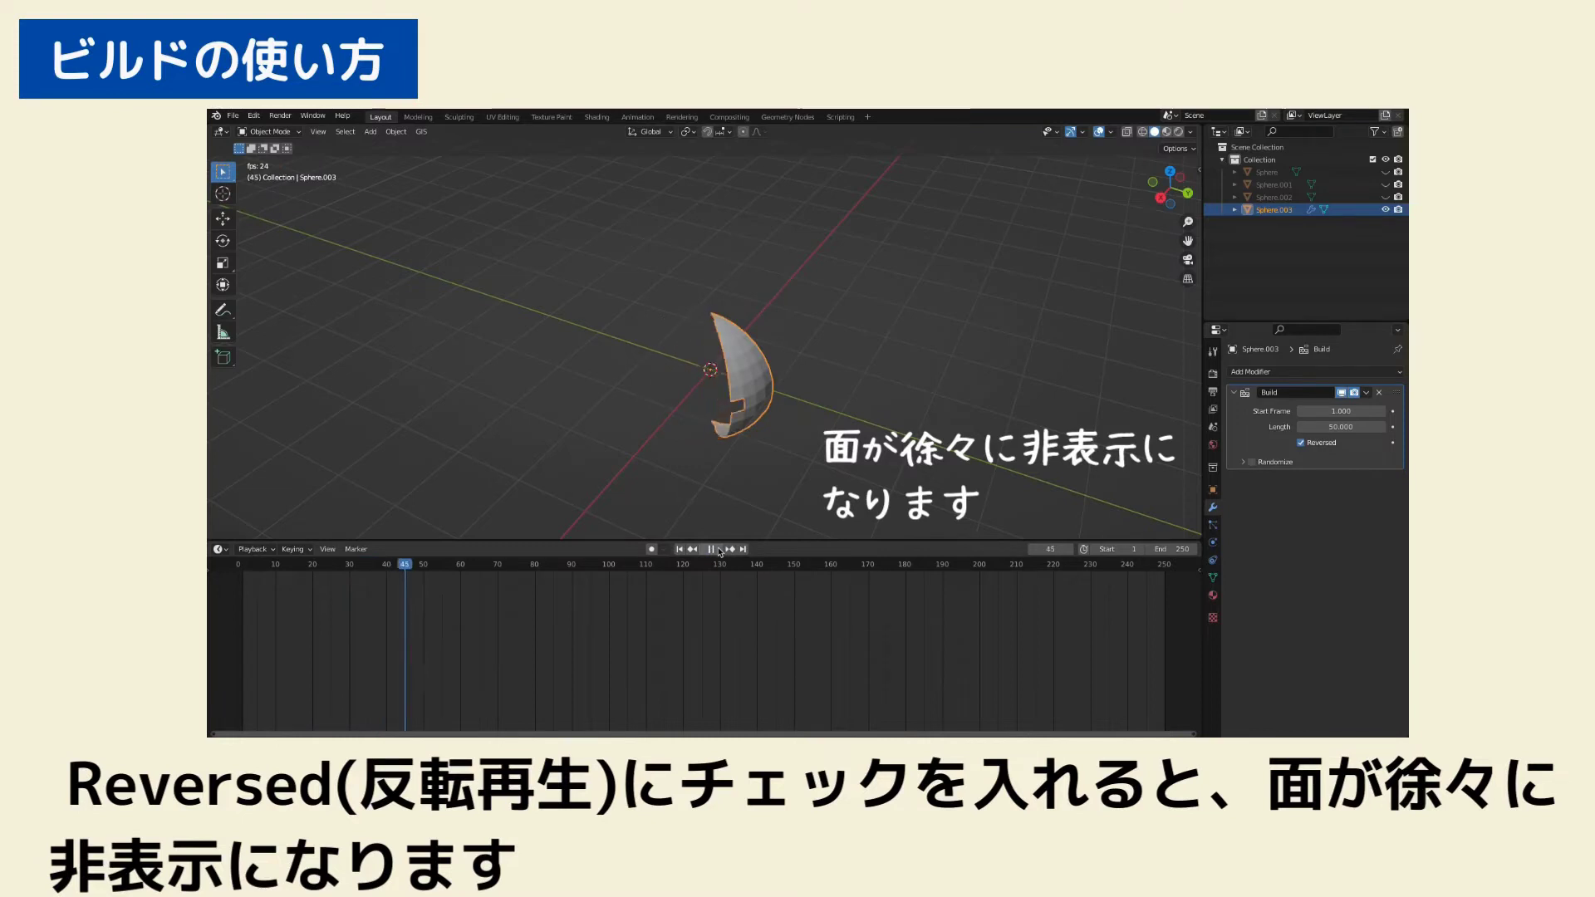
click(719, 550)
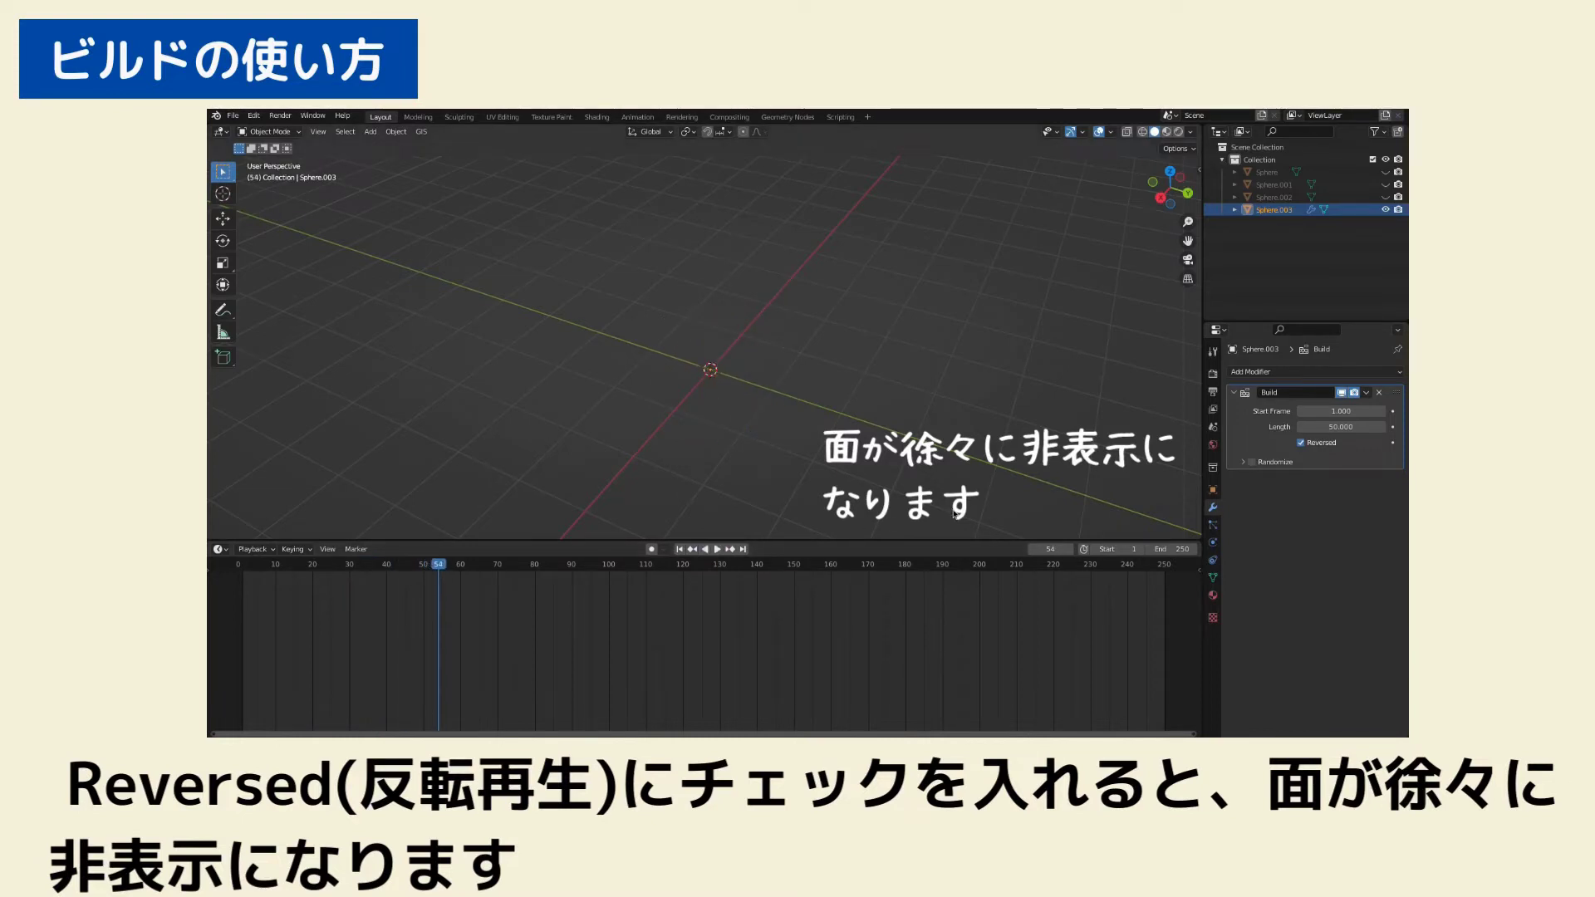
Turn off Reversed and play the randomized build animation
click(681, 550)
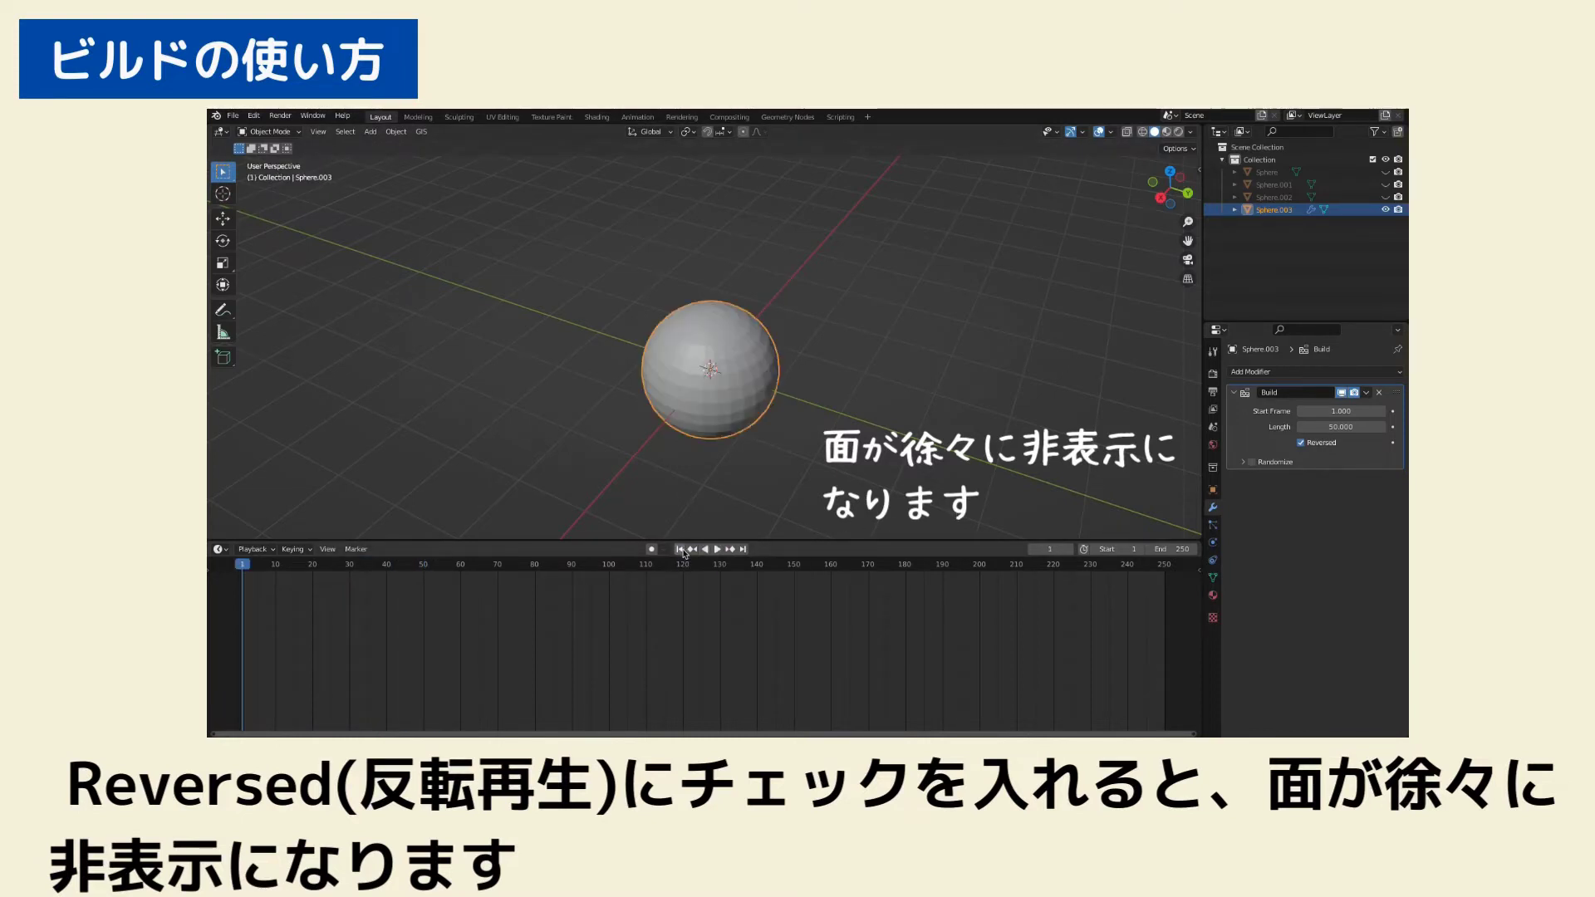
click(1301, 442)
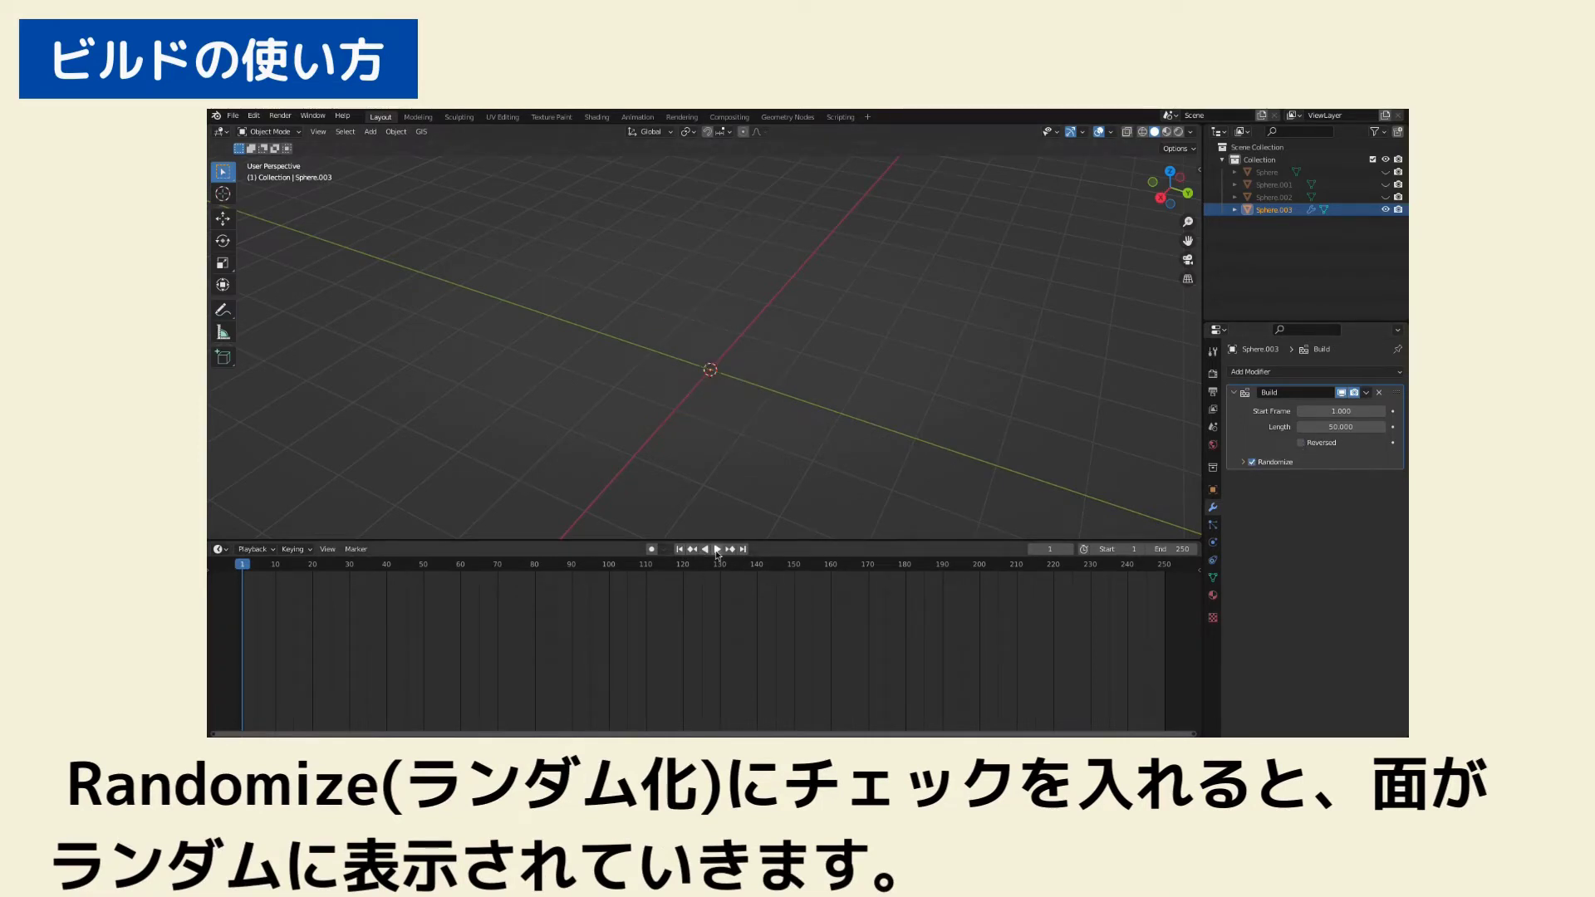
click(717, 551)
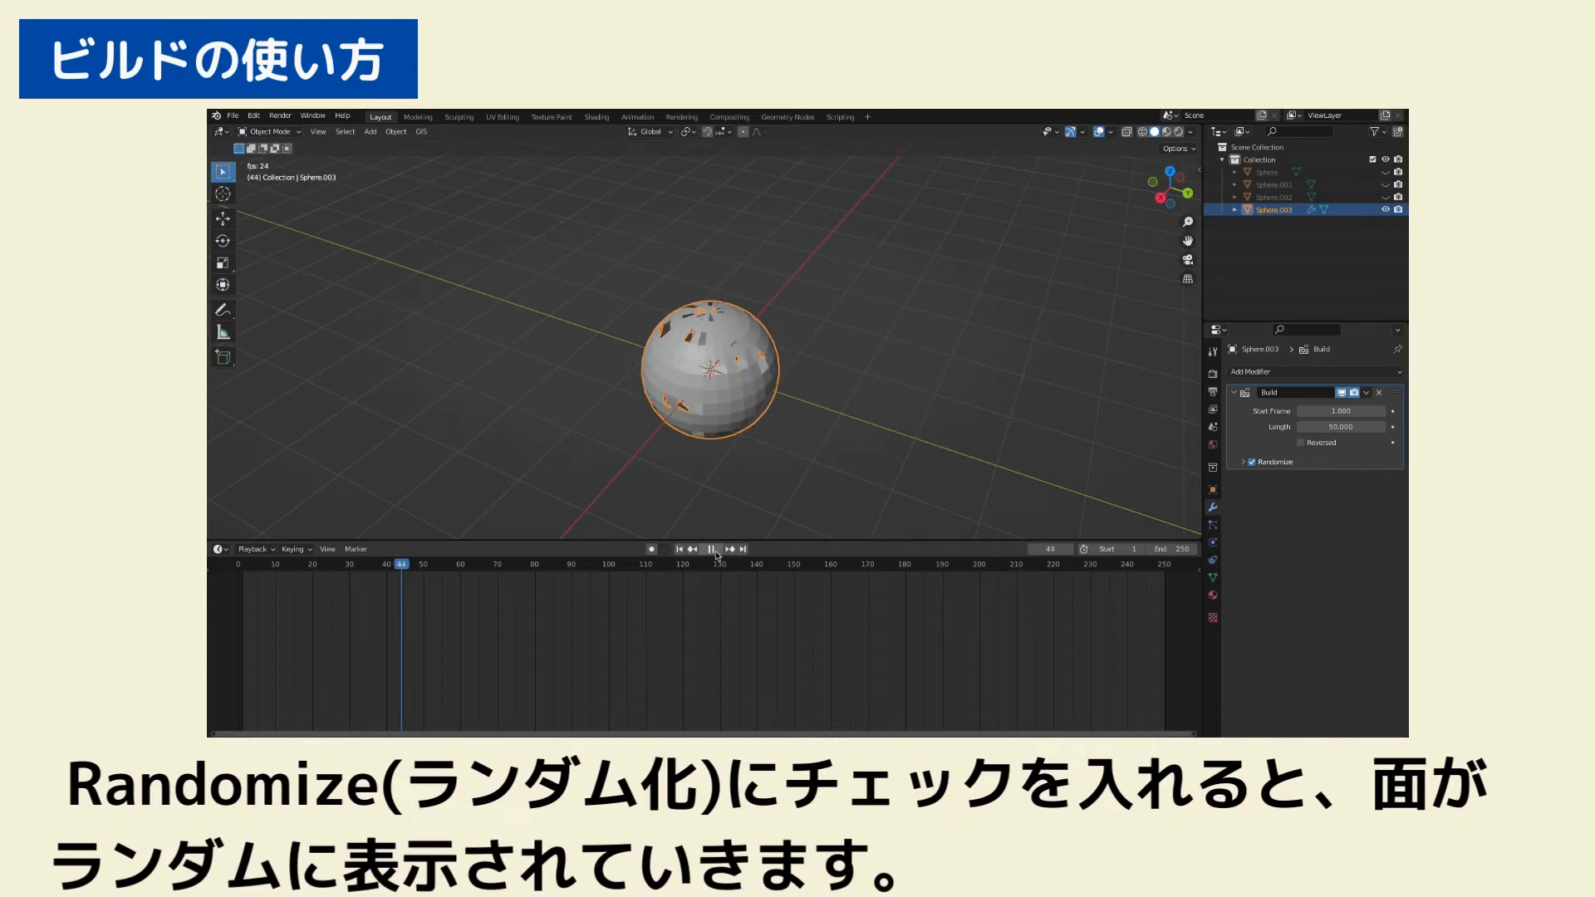
click(717, 551)
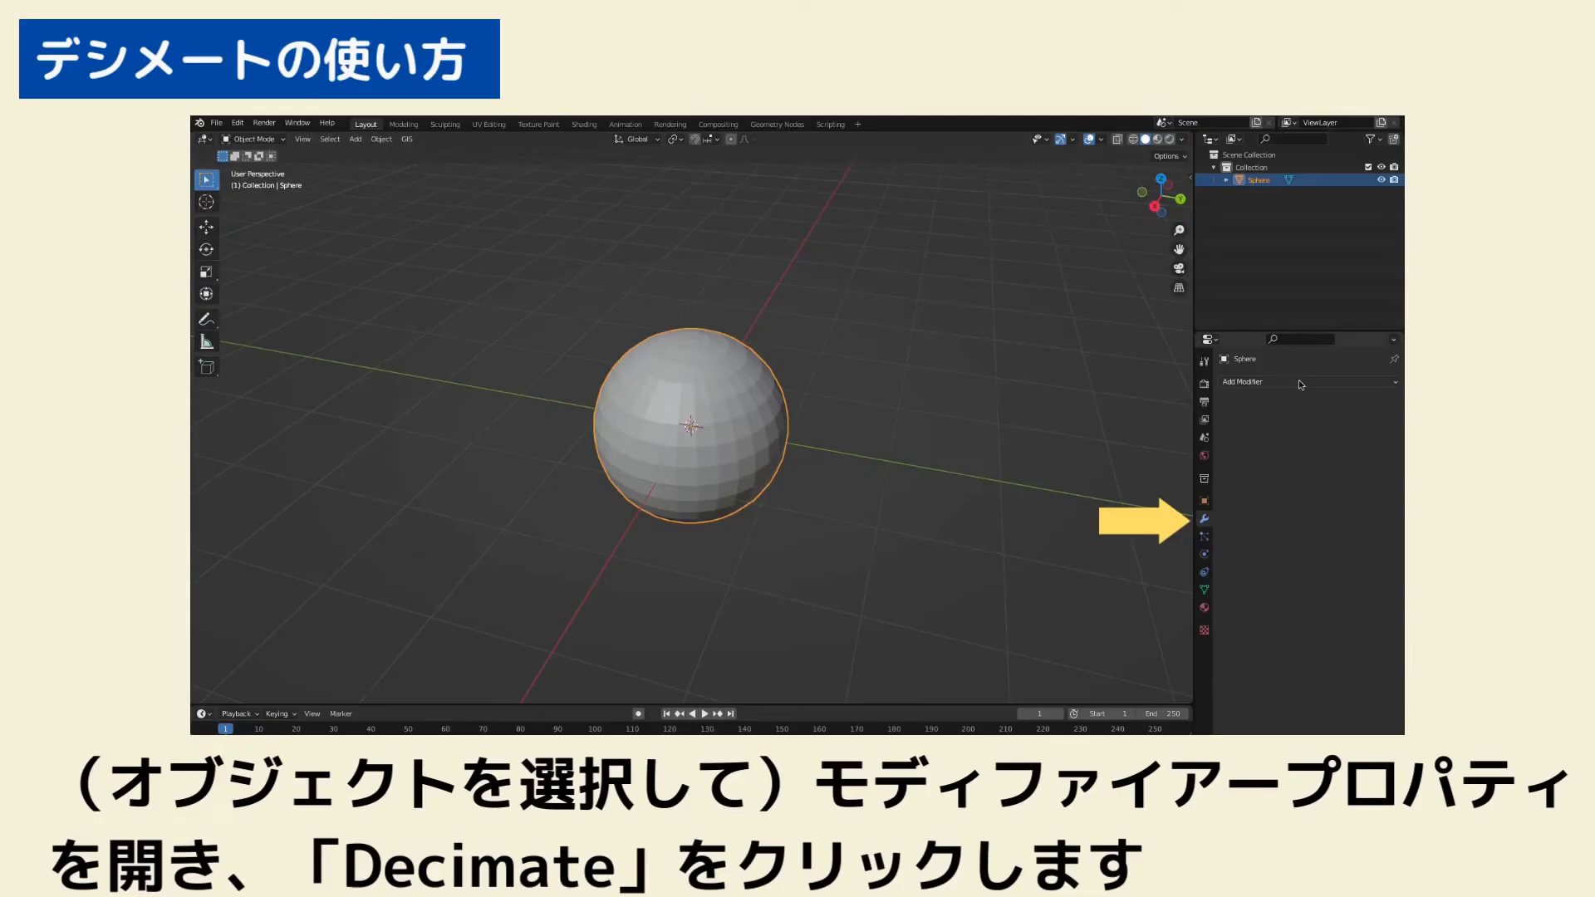
Add a Decimate modifier to the sphere and lower its Ratio to about 0.12 (115 faces)
click(1295, 383)
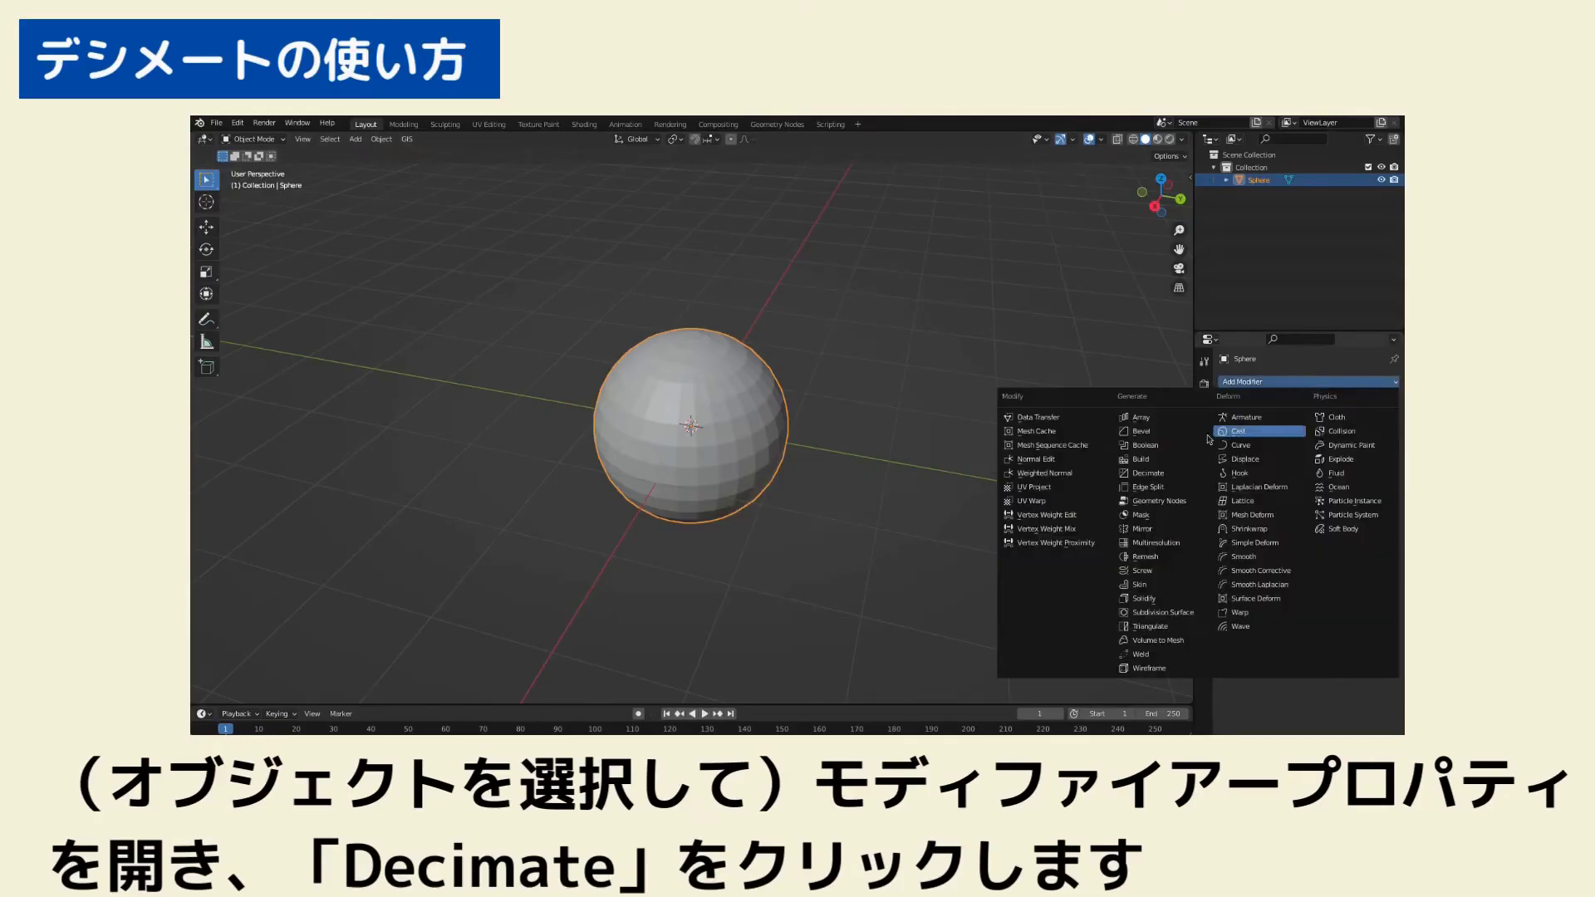
click(1154, 474)
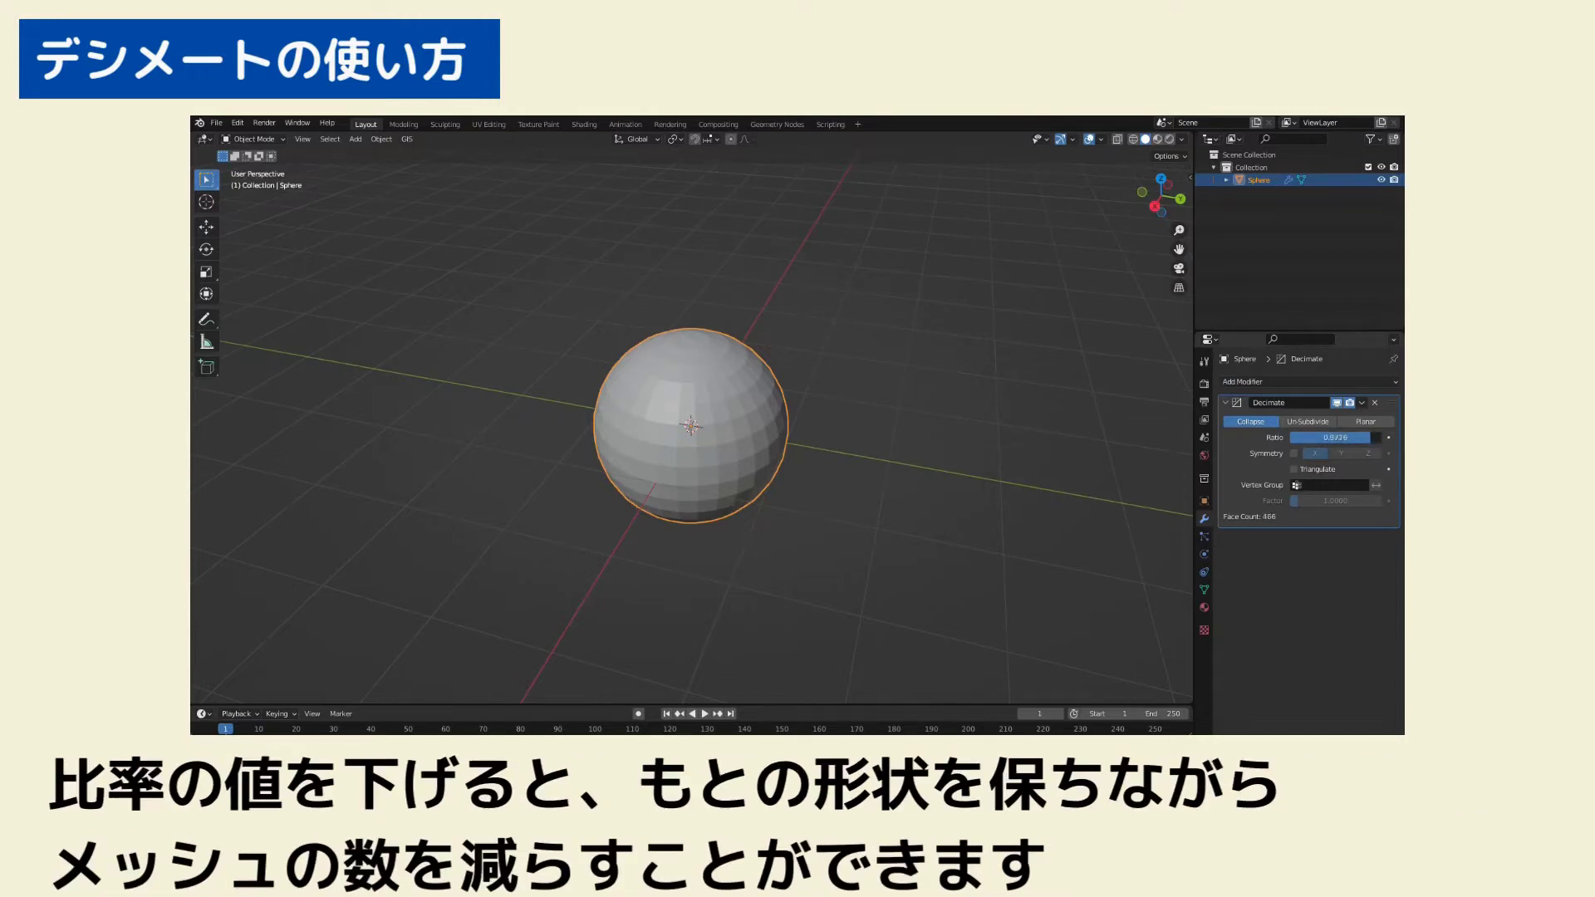
mouse_move(1335, 436)
mouse_down()
mouse_move(1295, 437)
mouse_move(1368, 437)
mouse_up()
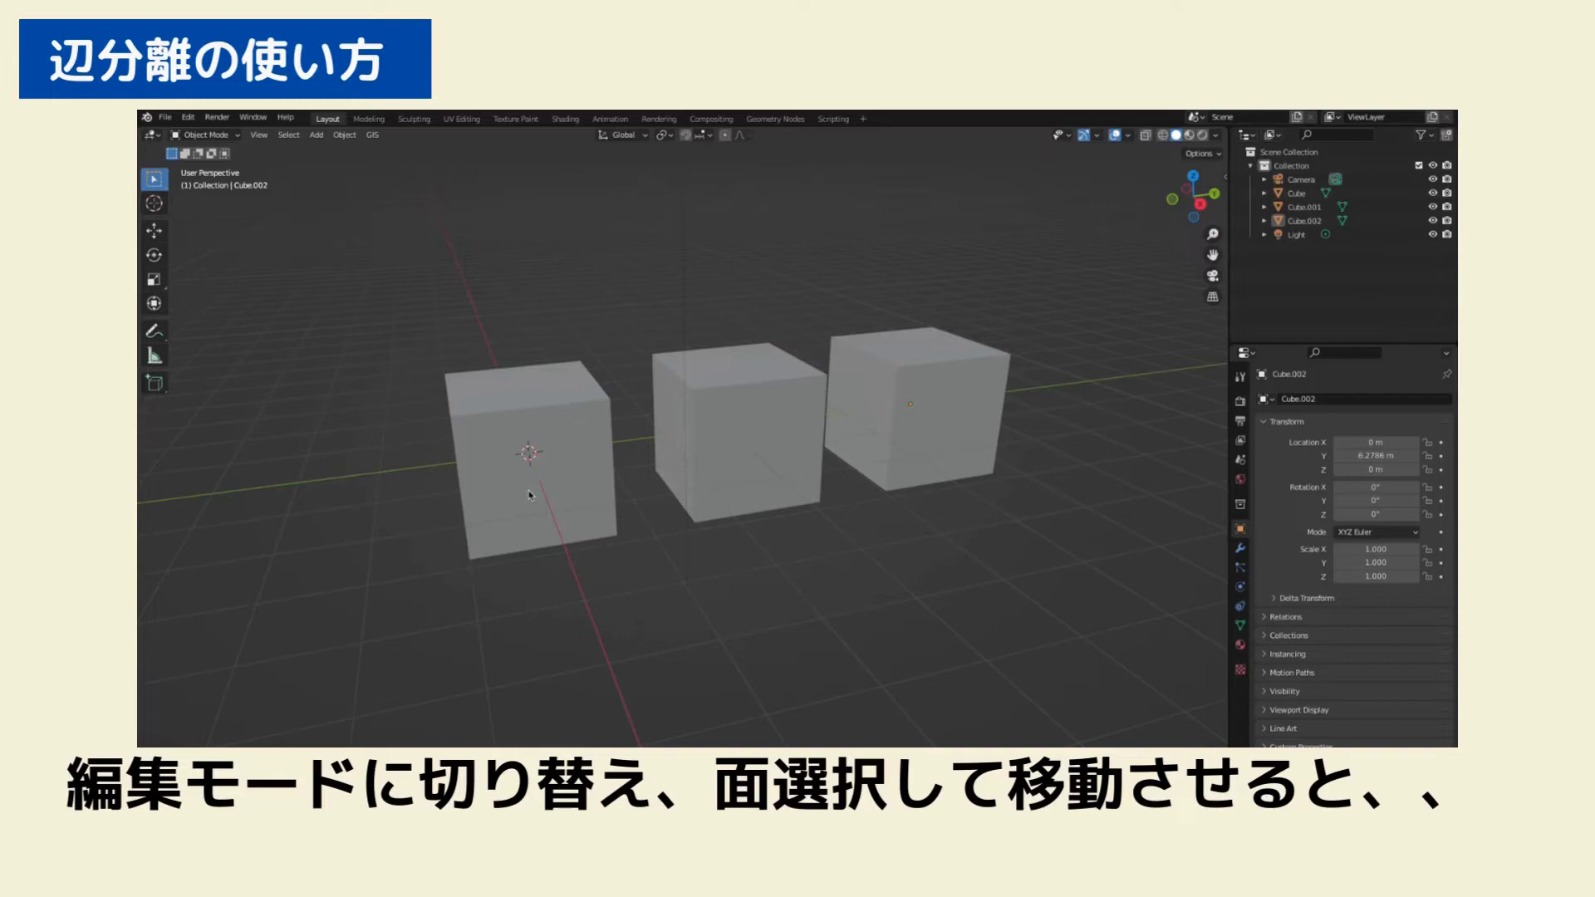
In face mode, move the left cube's front face along Z so its neighbours stretch
click(529, 496)
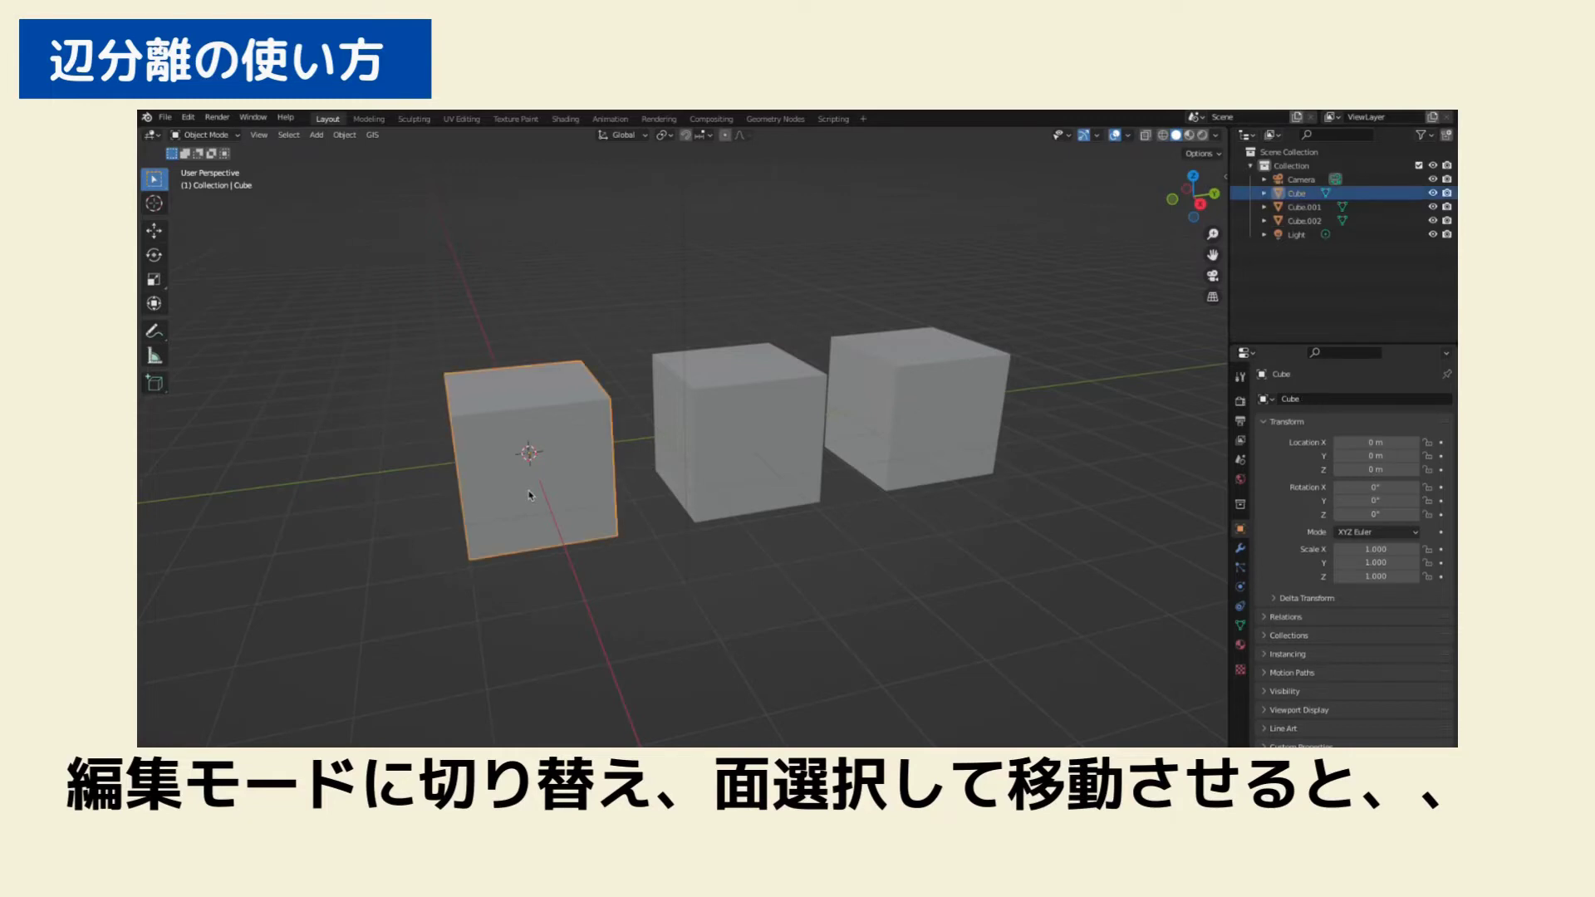
key(Tab)
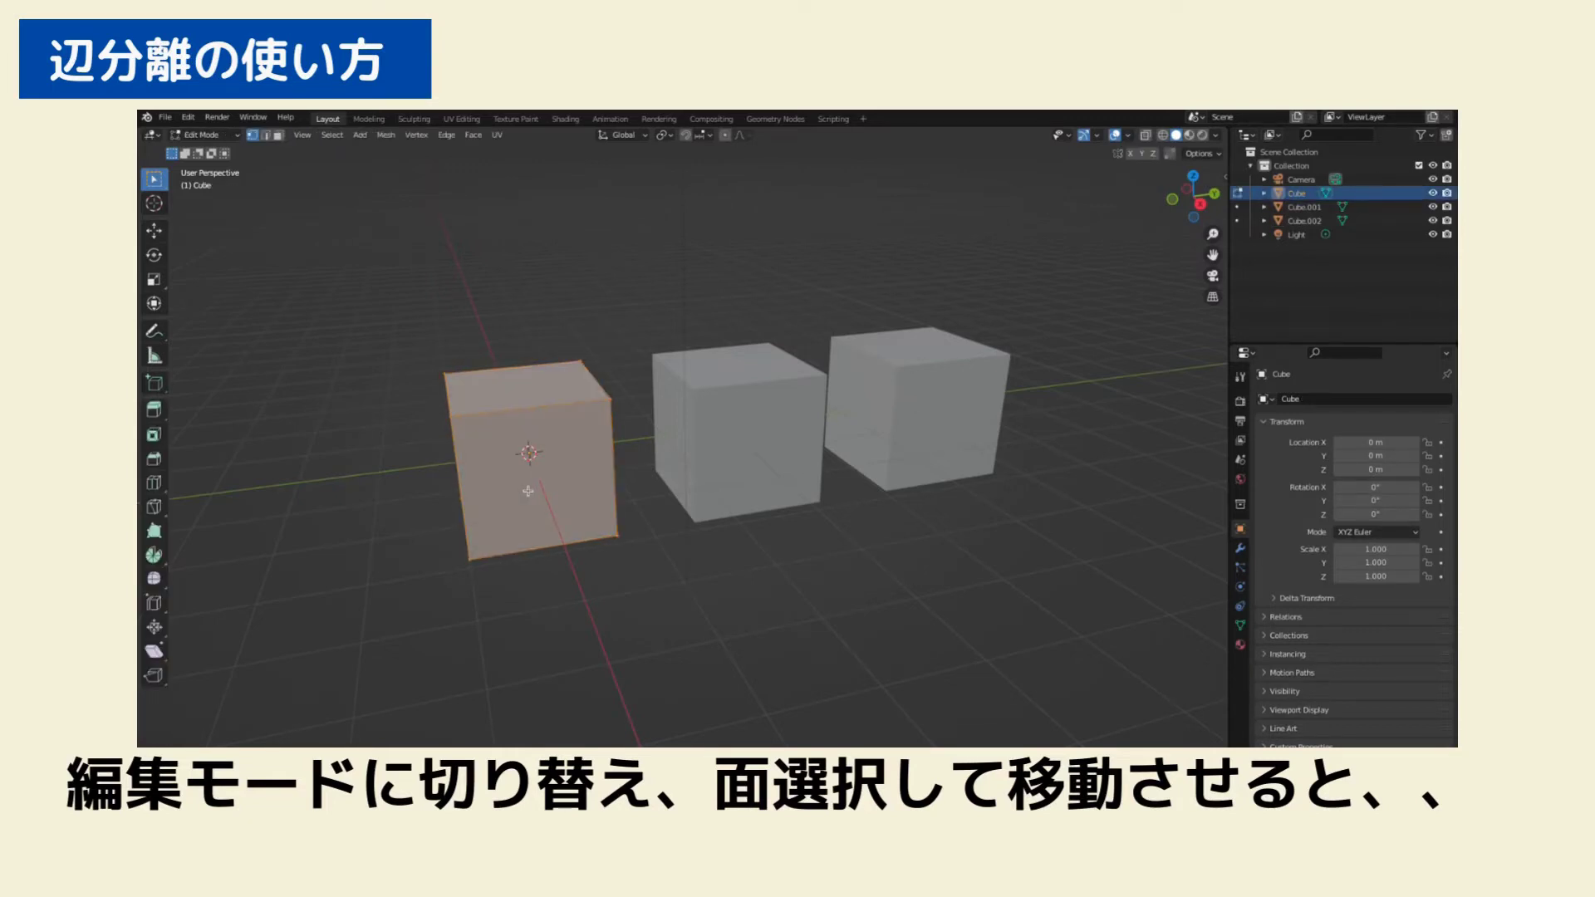
key(3)
click(577, 490)
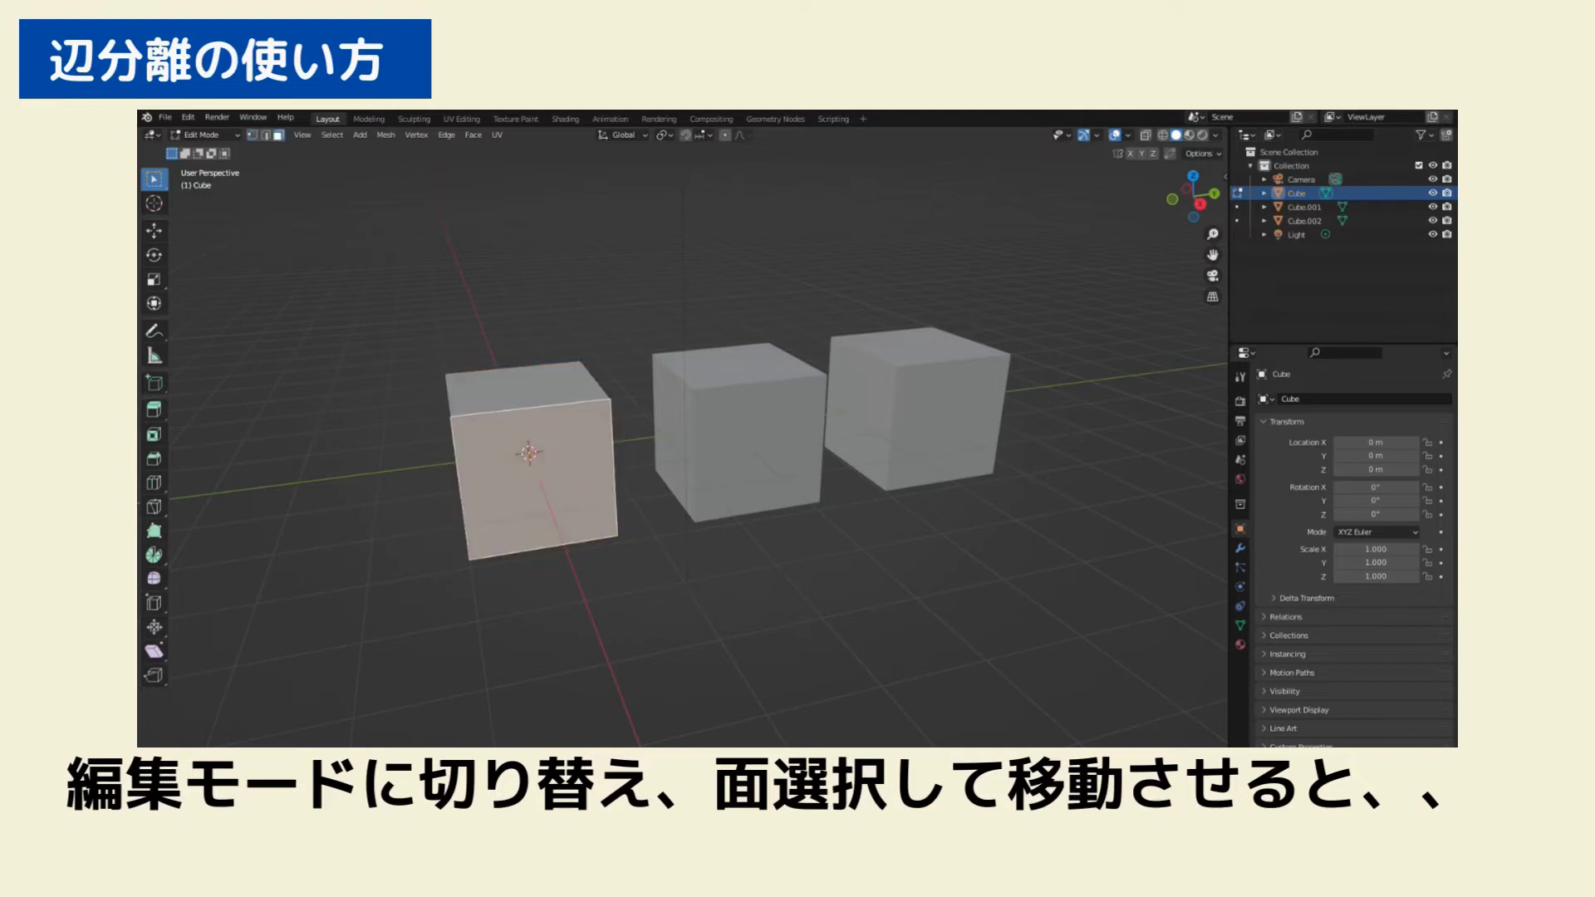
key(g)
key(z)
click(577, 572)
Move the face again along X, deselect it, and return to Object Mode
middle_drag(577, 572, 709, 600)
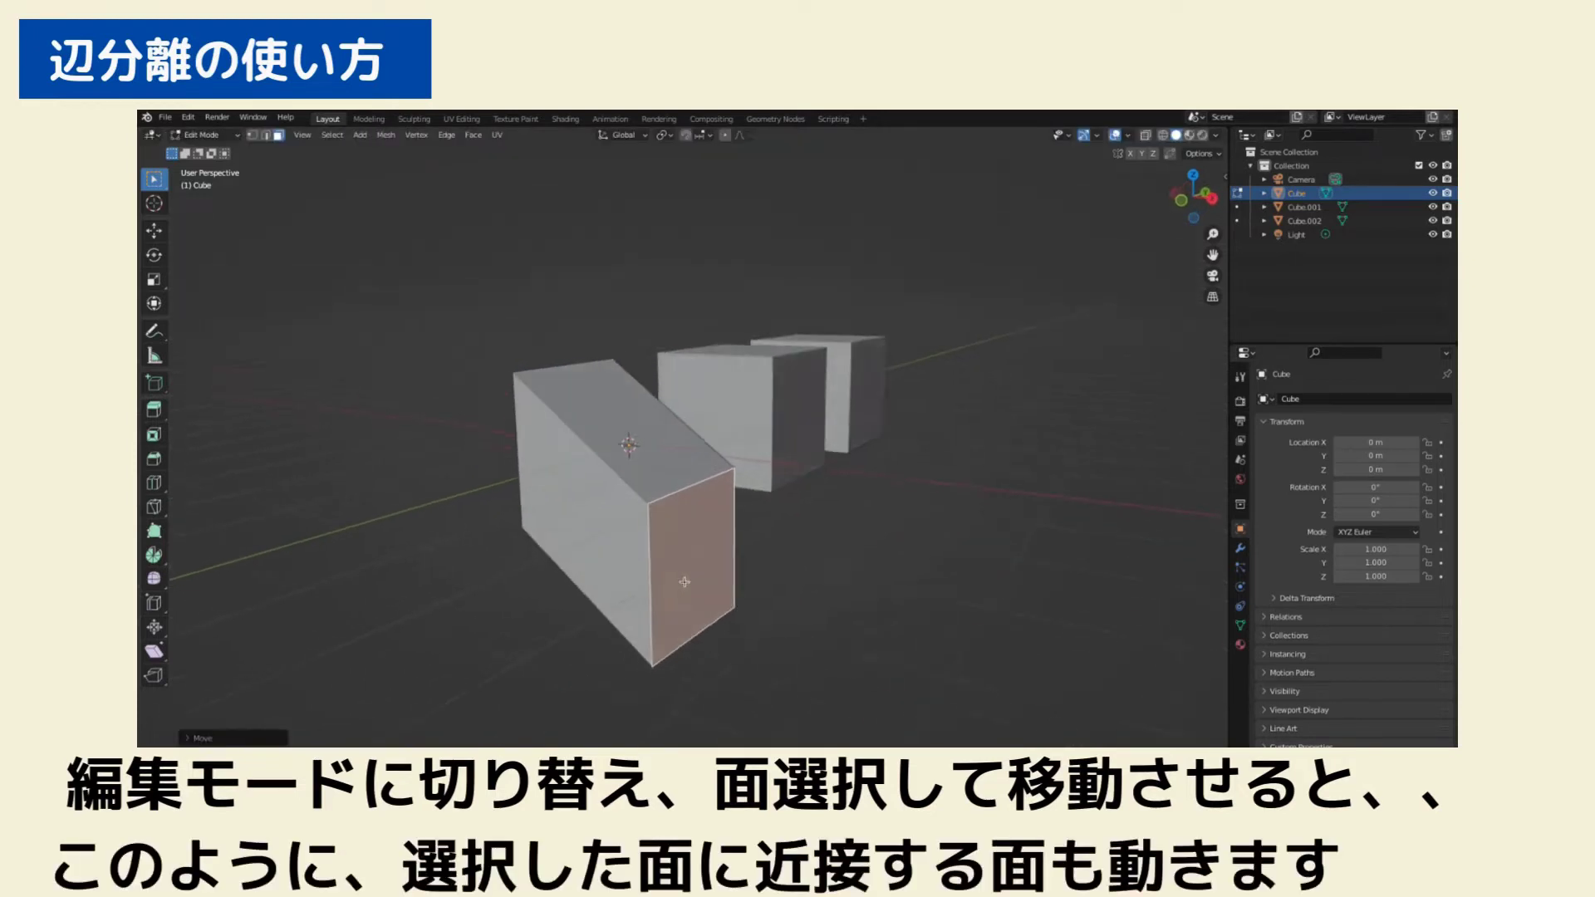
key(g)
key(x)
key(Escape)
key(alt+a)
middle_drag(900, 569, 777, 585)
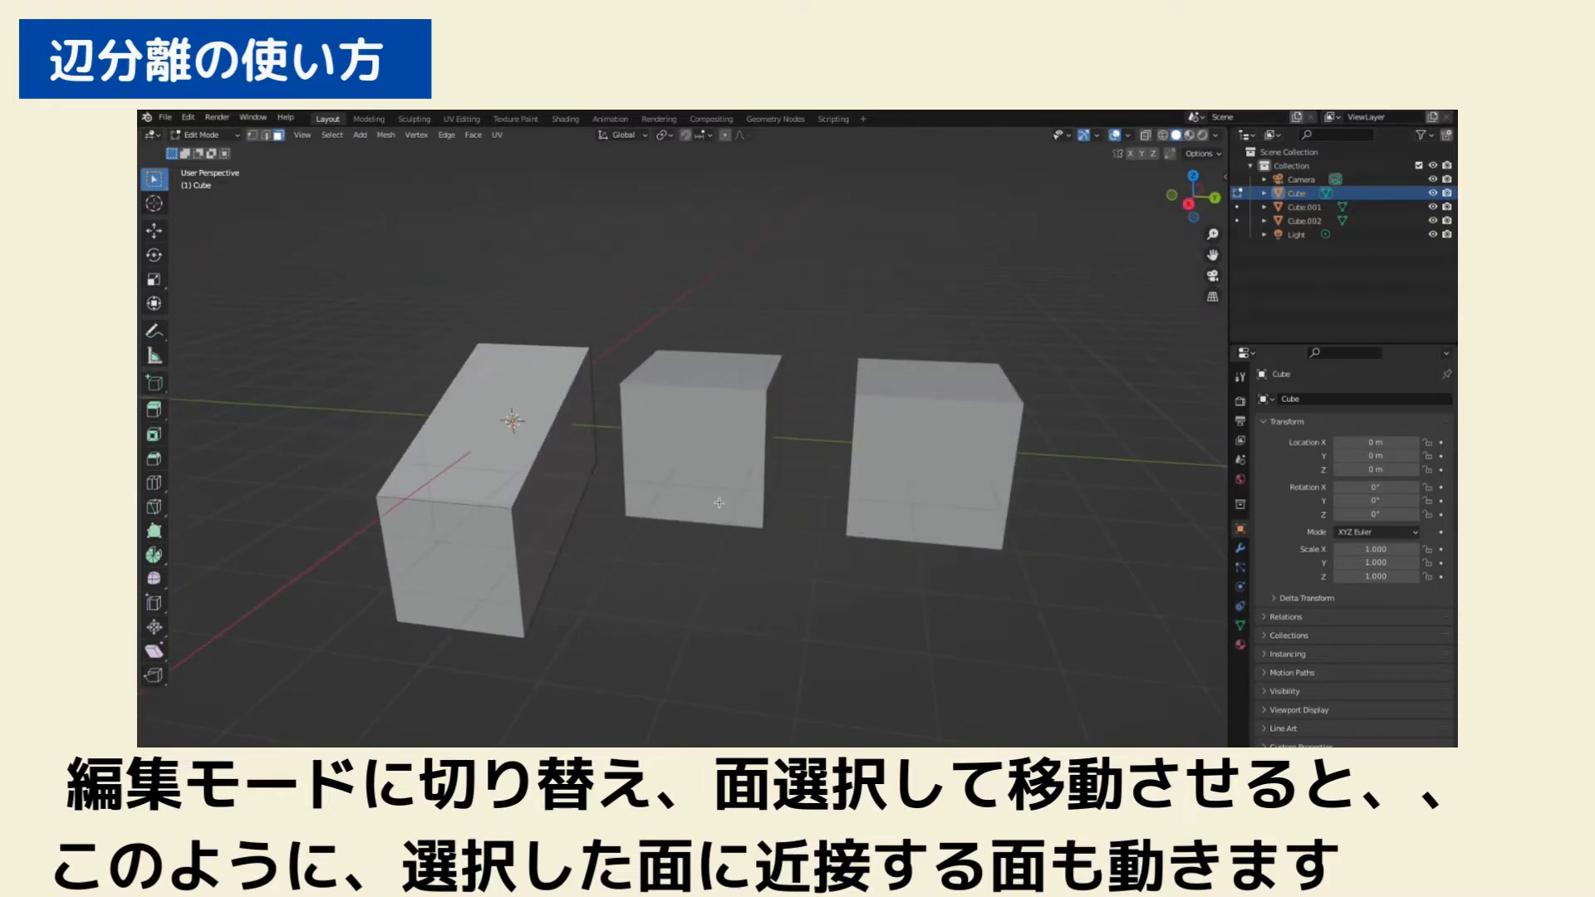
key(Tab)
click(720, 474)
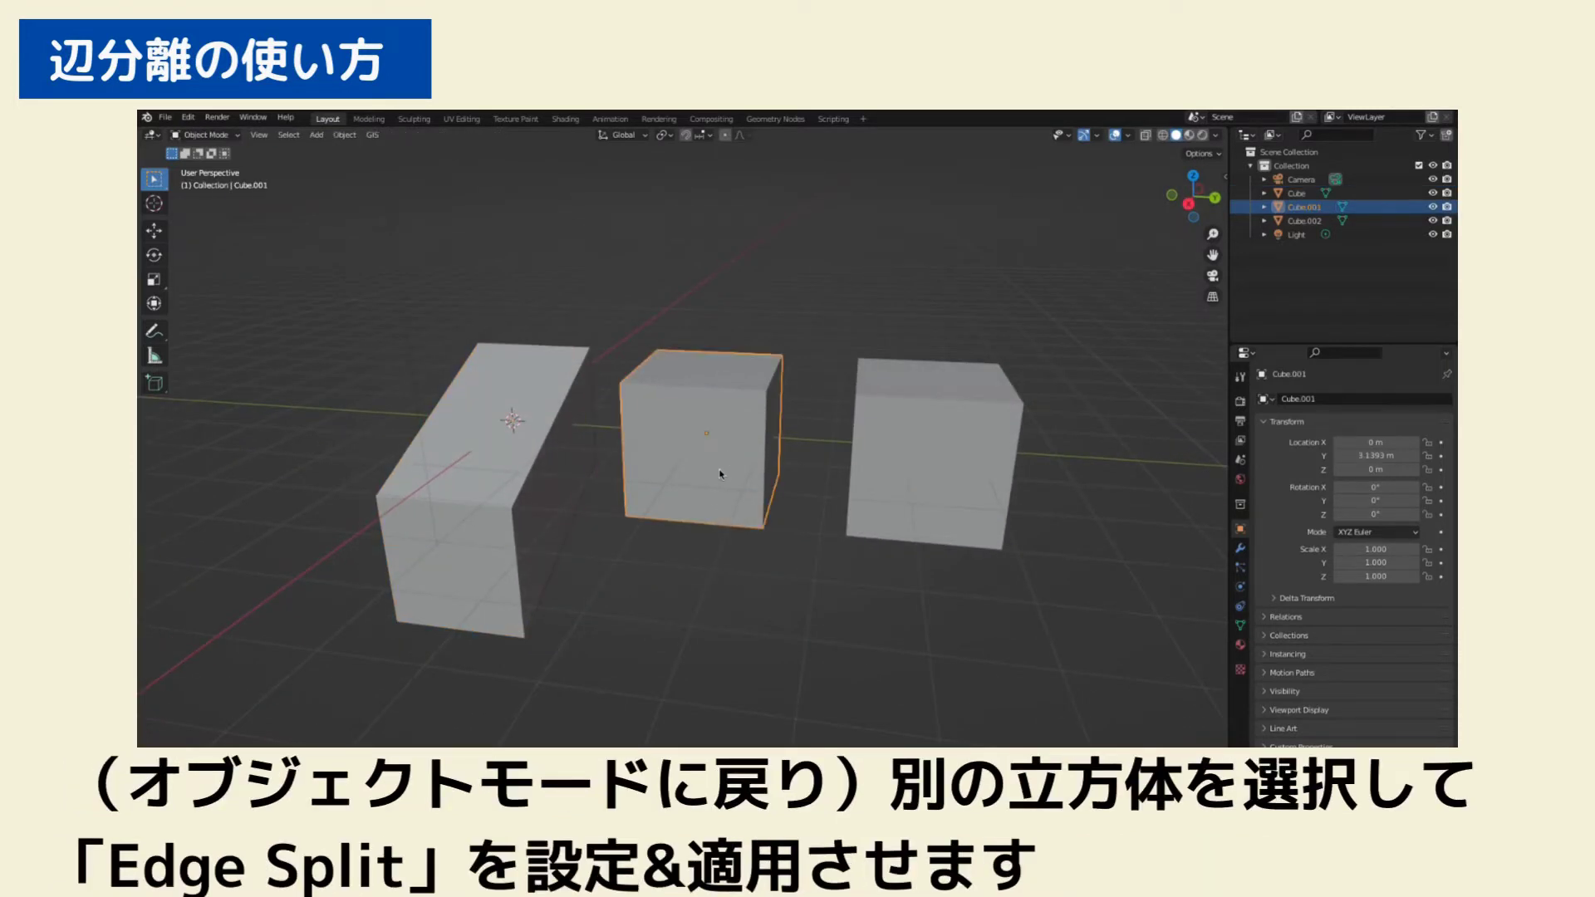
Add an Edge Split modifier to the middle cube and apply it
click(1240, 548)
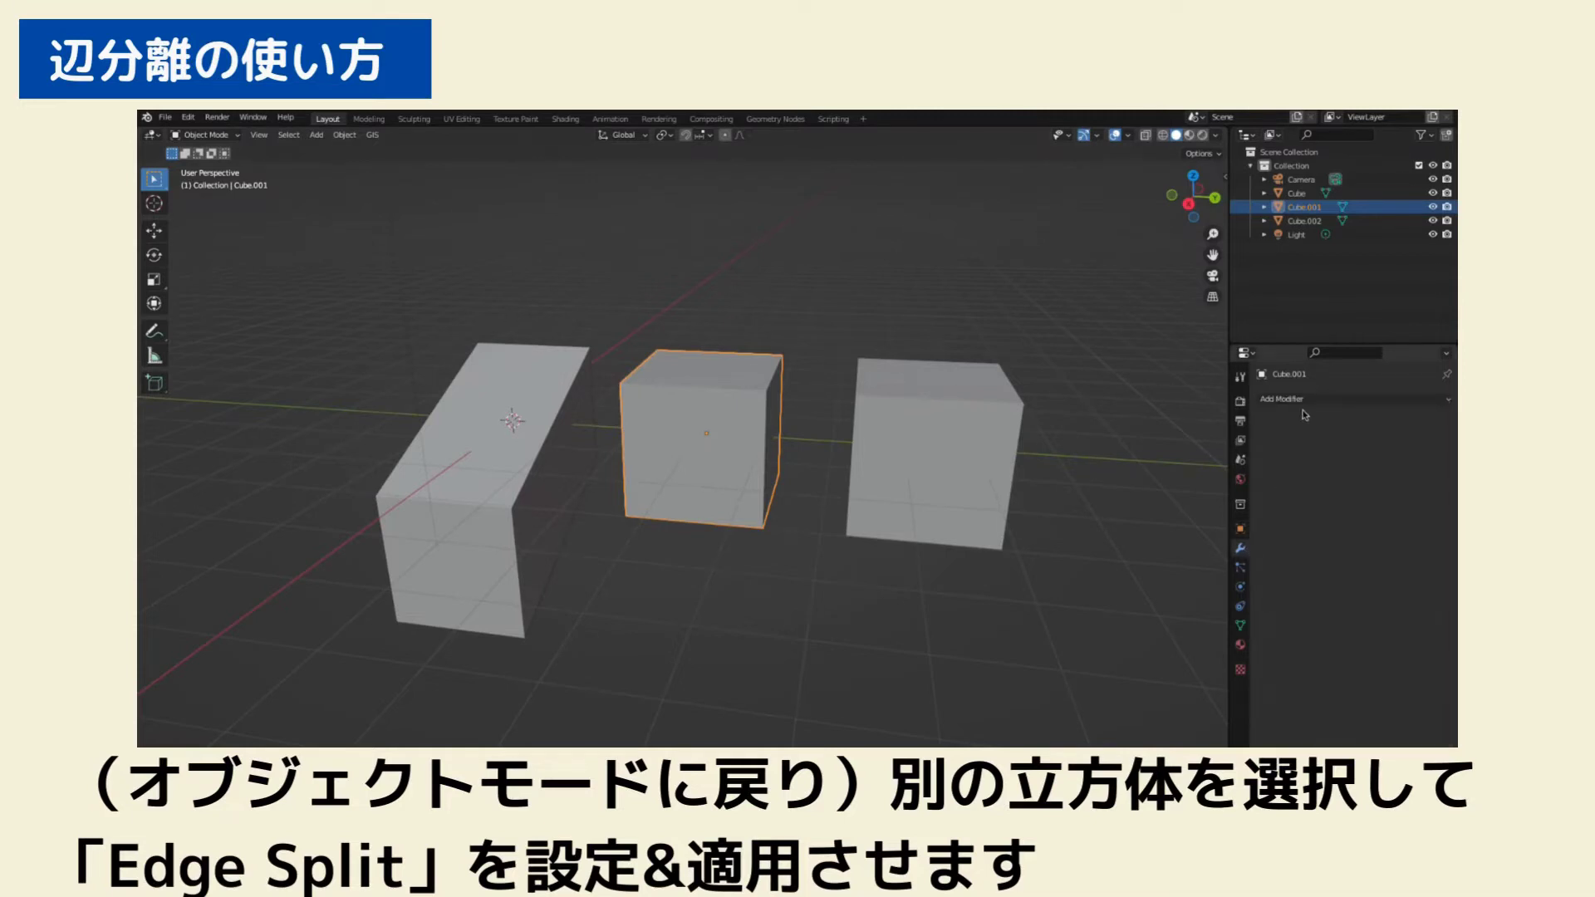
click(1305, 408)
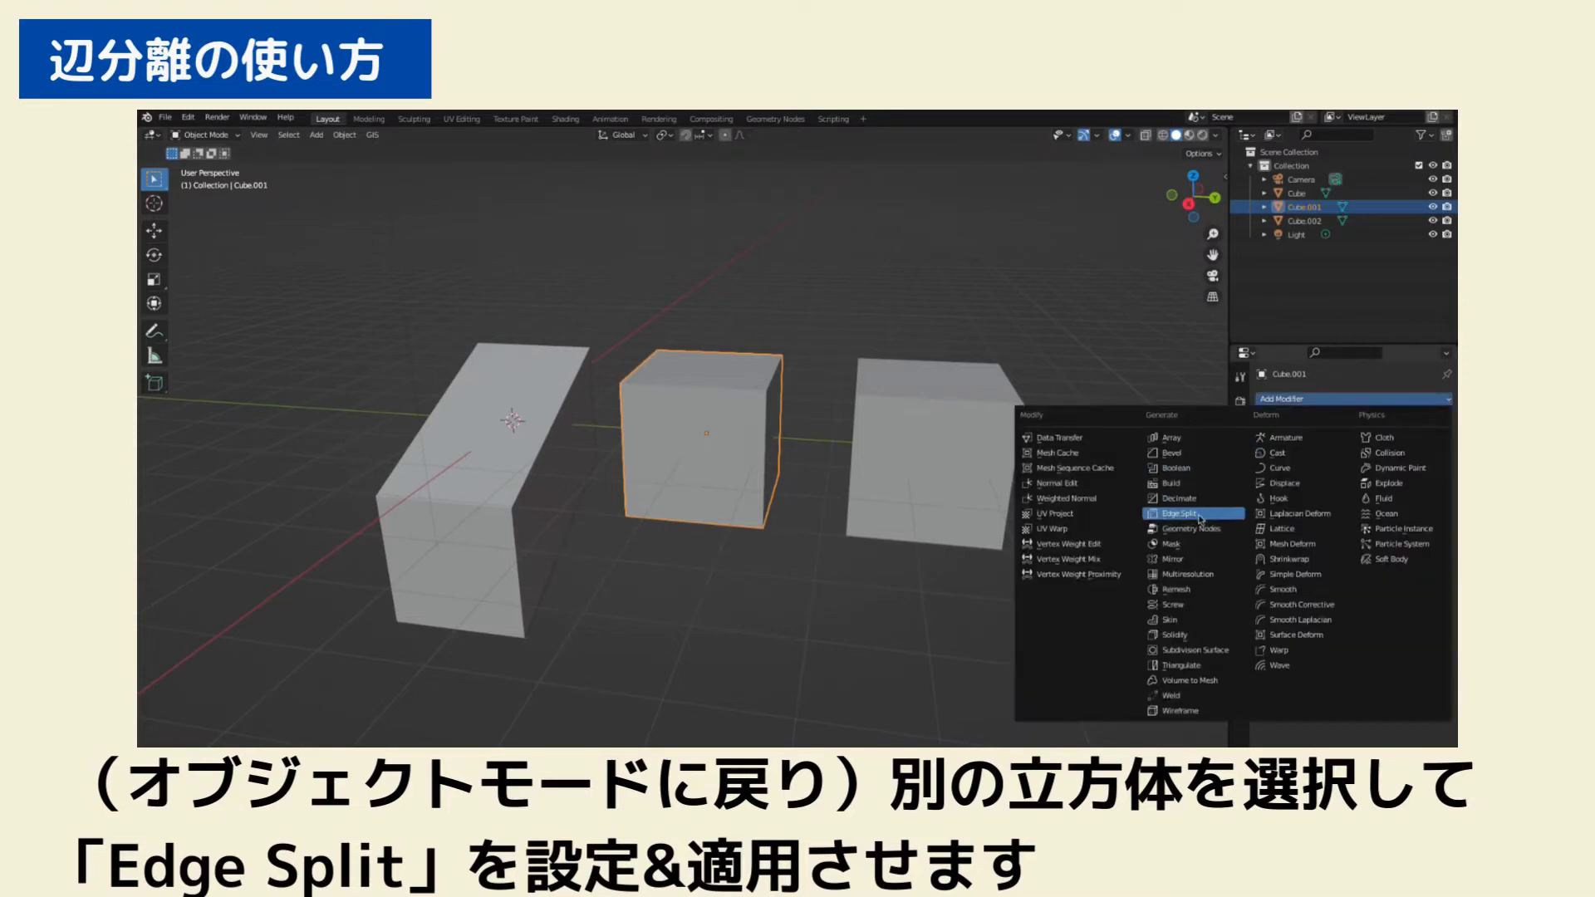
click(1200, 518)
click(1411, 422)
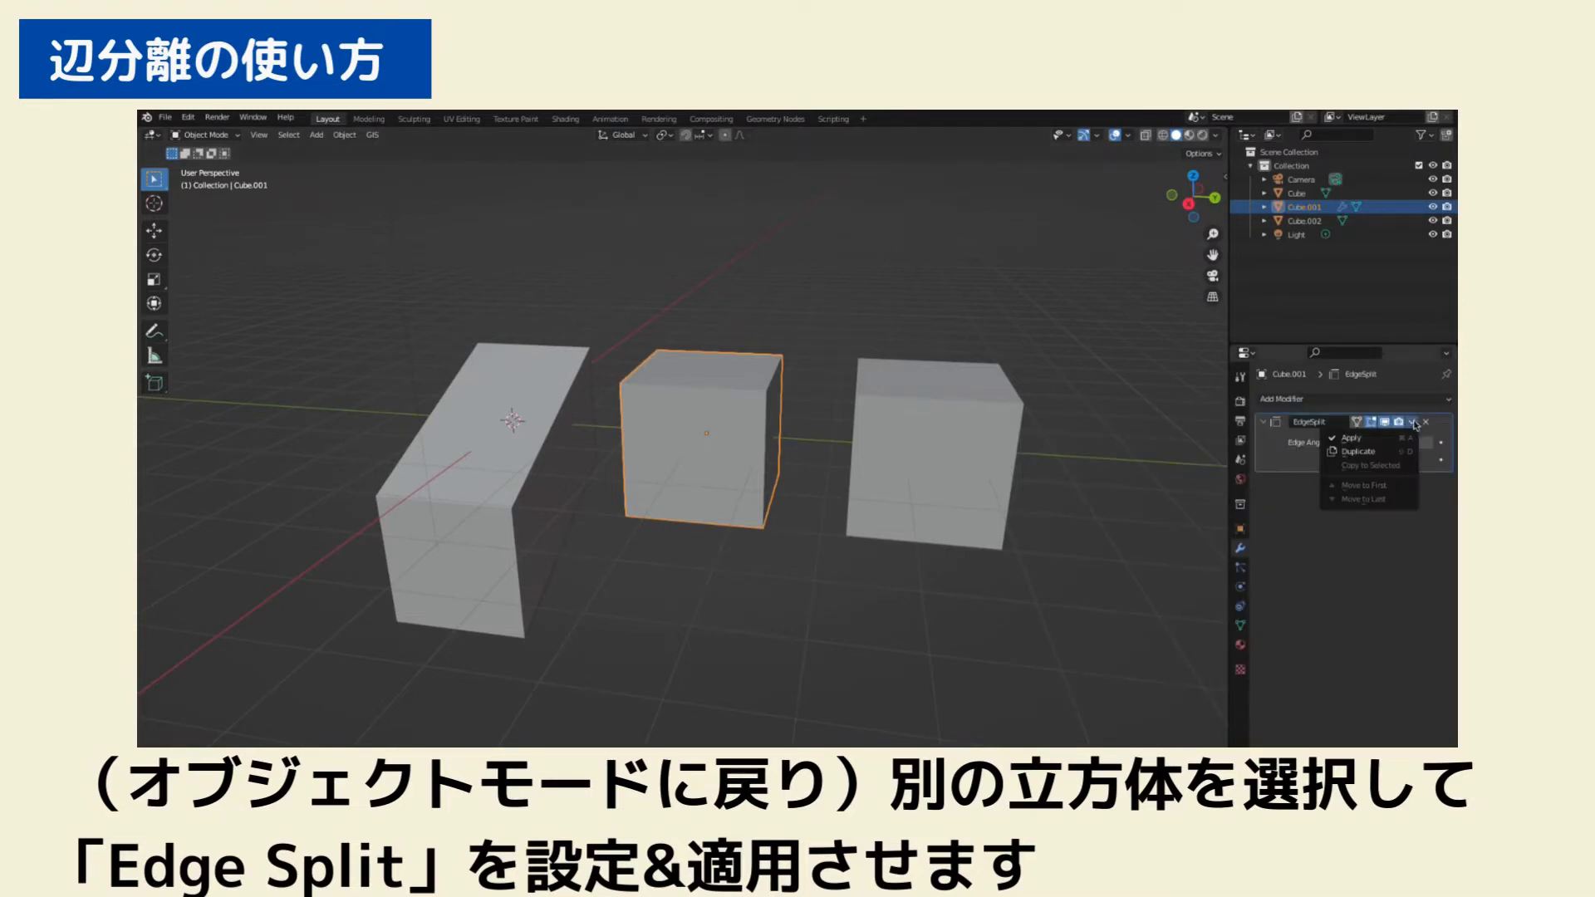
click(1360, 445)
In Edit Mode, detach the middle cube's front-right face by moving it down along Z and along X
key(Tab)
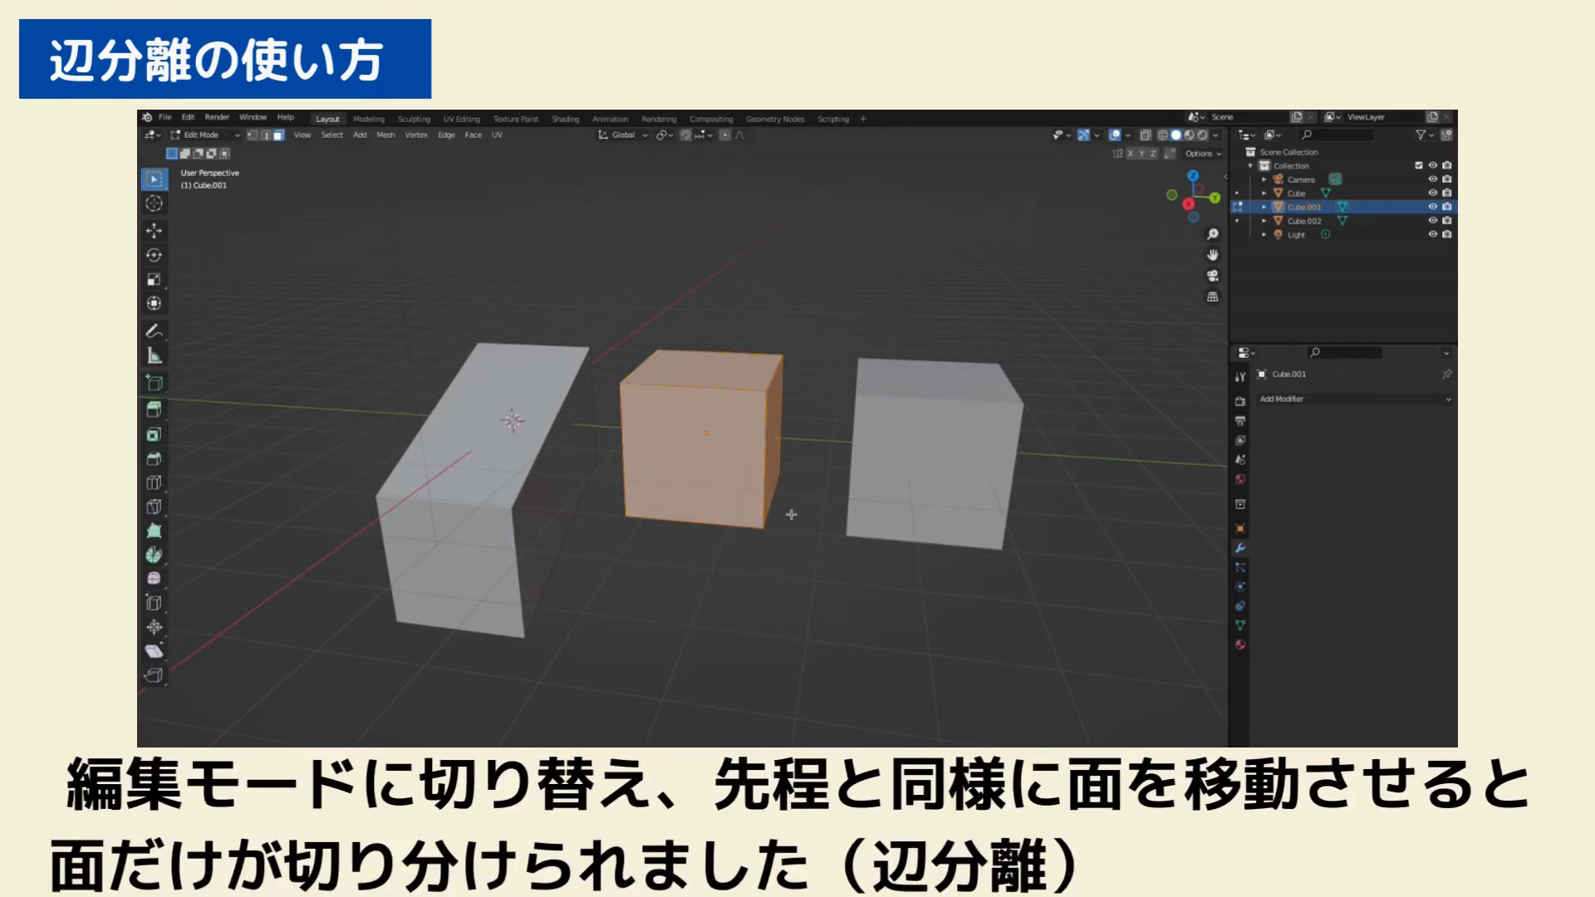
middle_drag(791, 514, 882, 506)
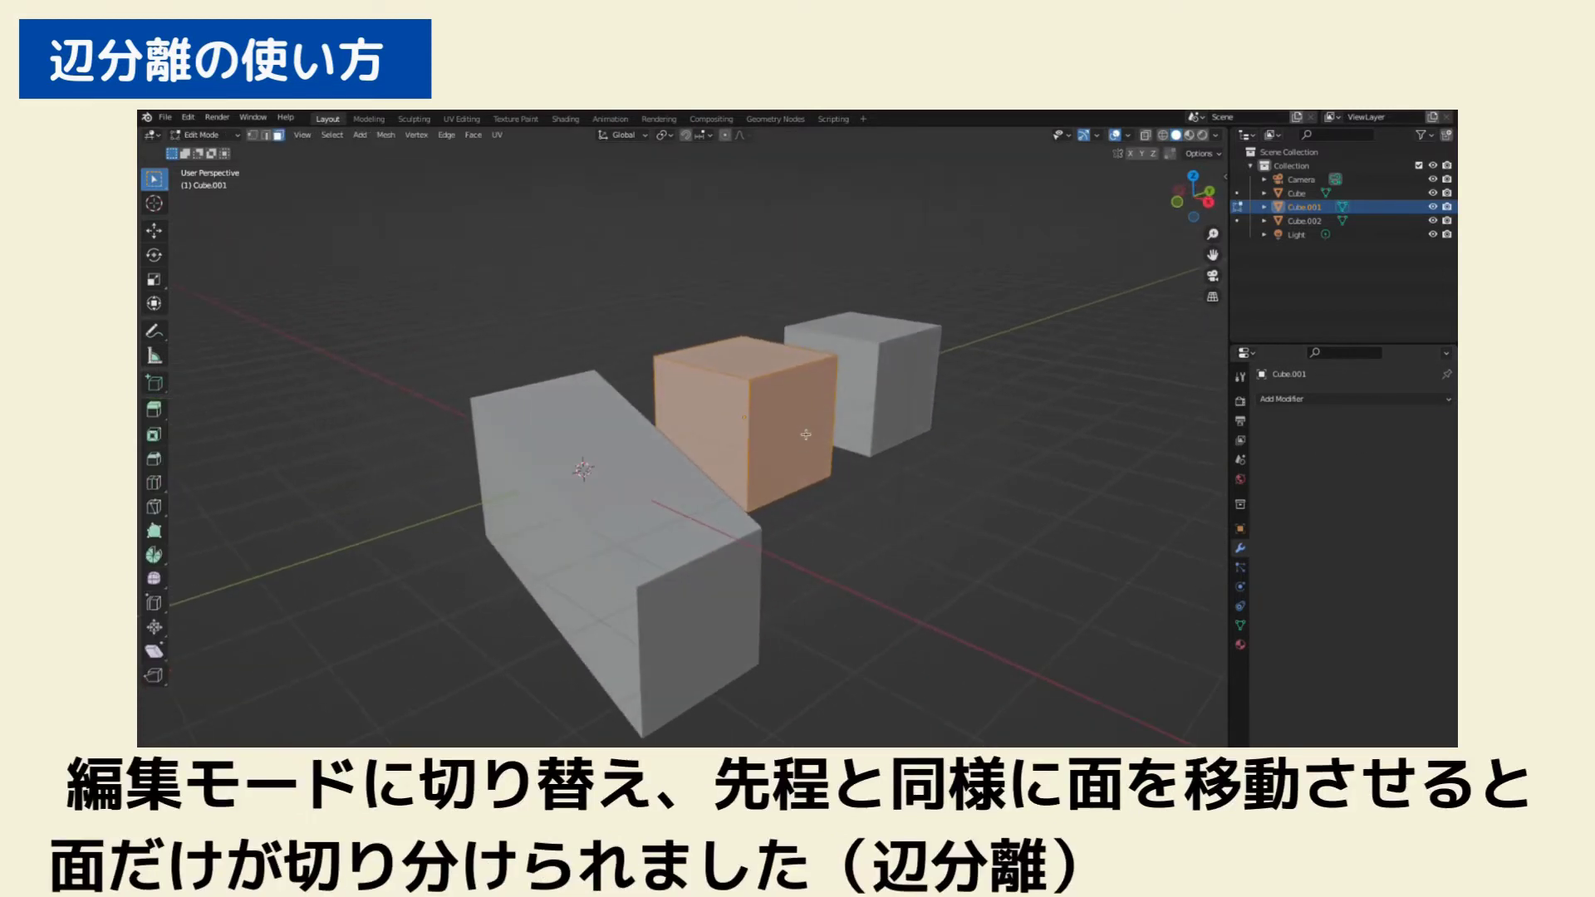
click(806, 434)
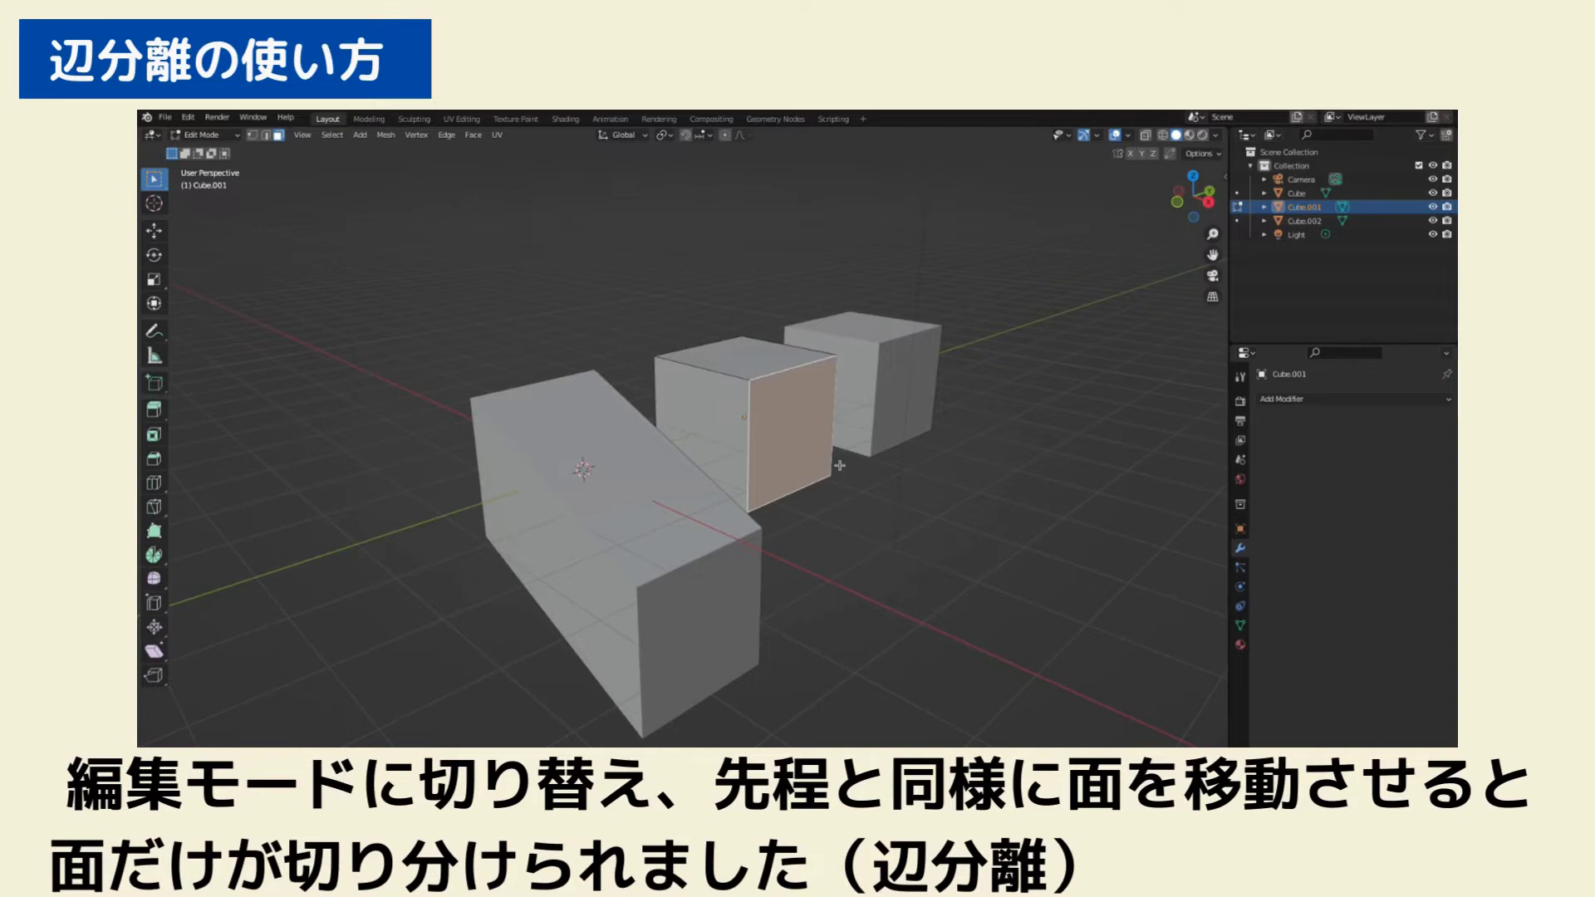
key(g)
key(z)
click(839, 602)
key(g)
key(x)
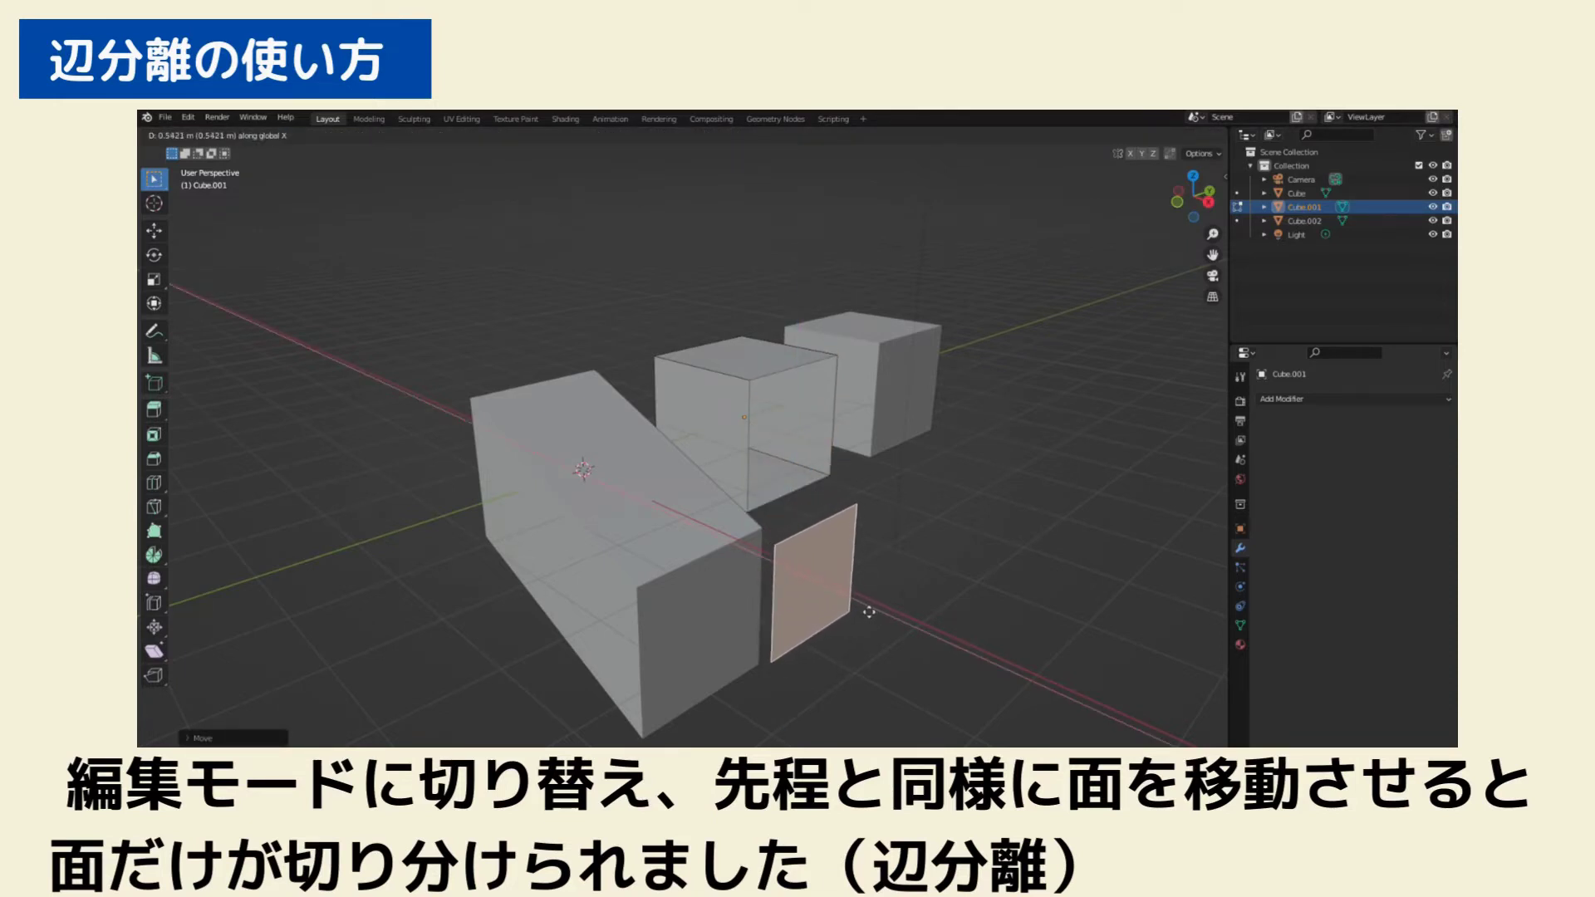
click(868, 611)
Lift the middle cube's top face off along Z as a separate piece, then deselect it
click(950, 581)
mouse_move(950, 580)
middle_down()
mouse_move(778, 585)
mouse_move(864, 580)
middle_up()
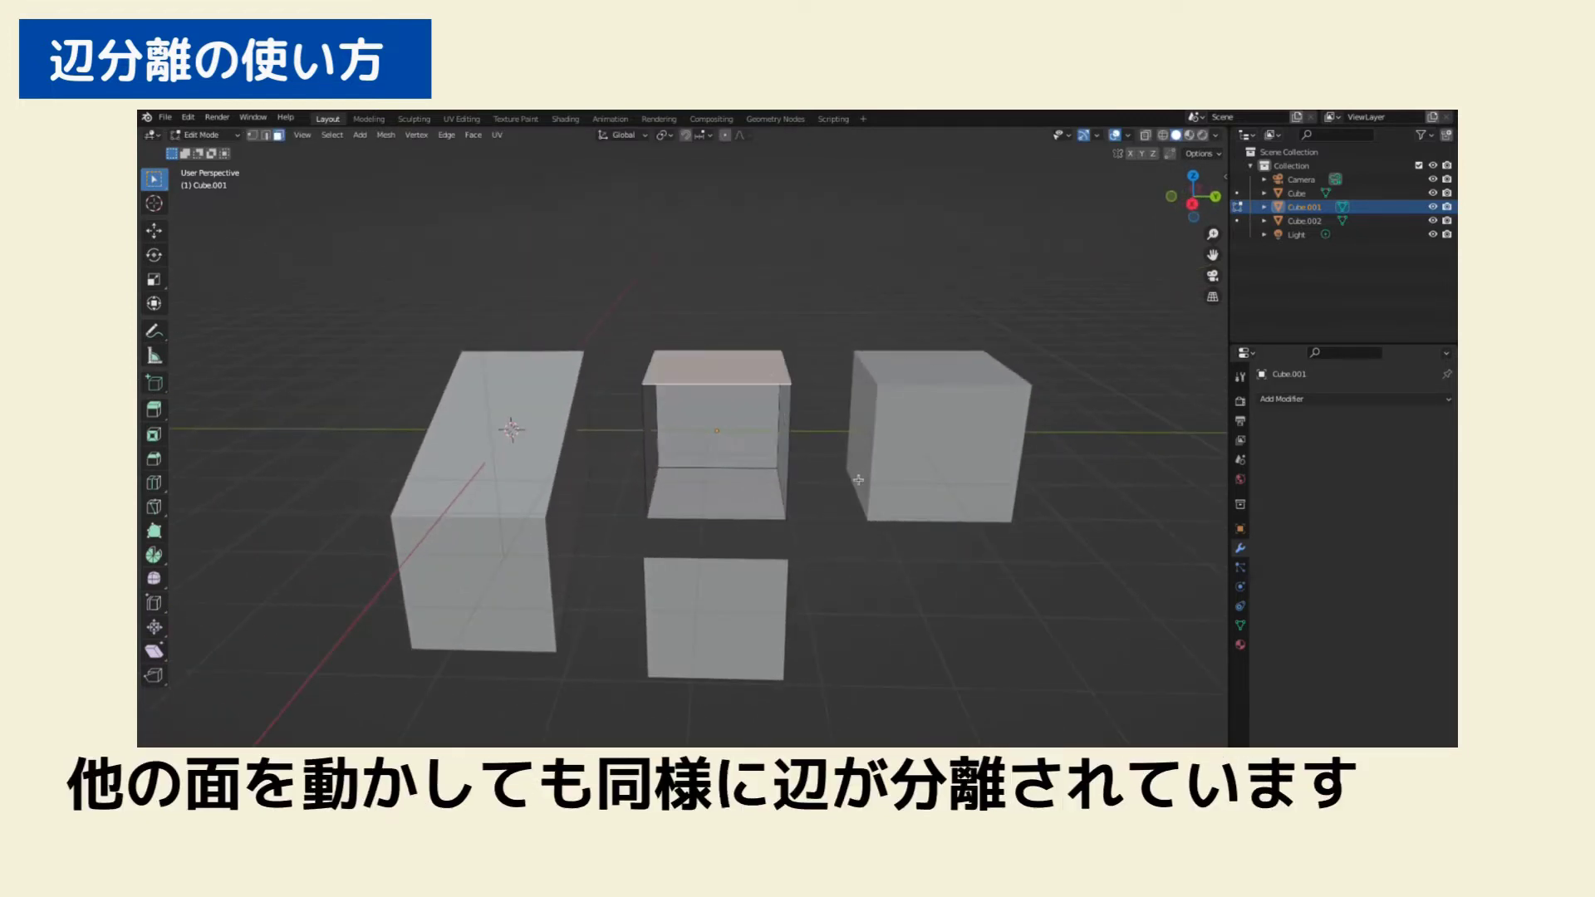
key(g)
key(z)
click(801, 444)
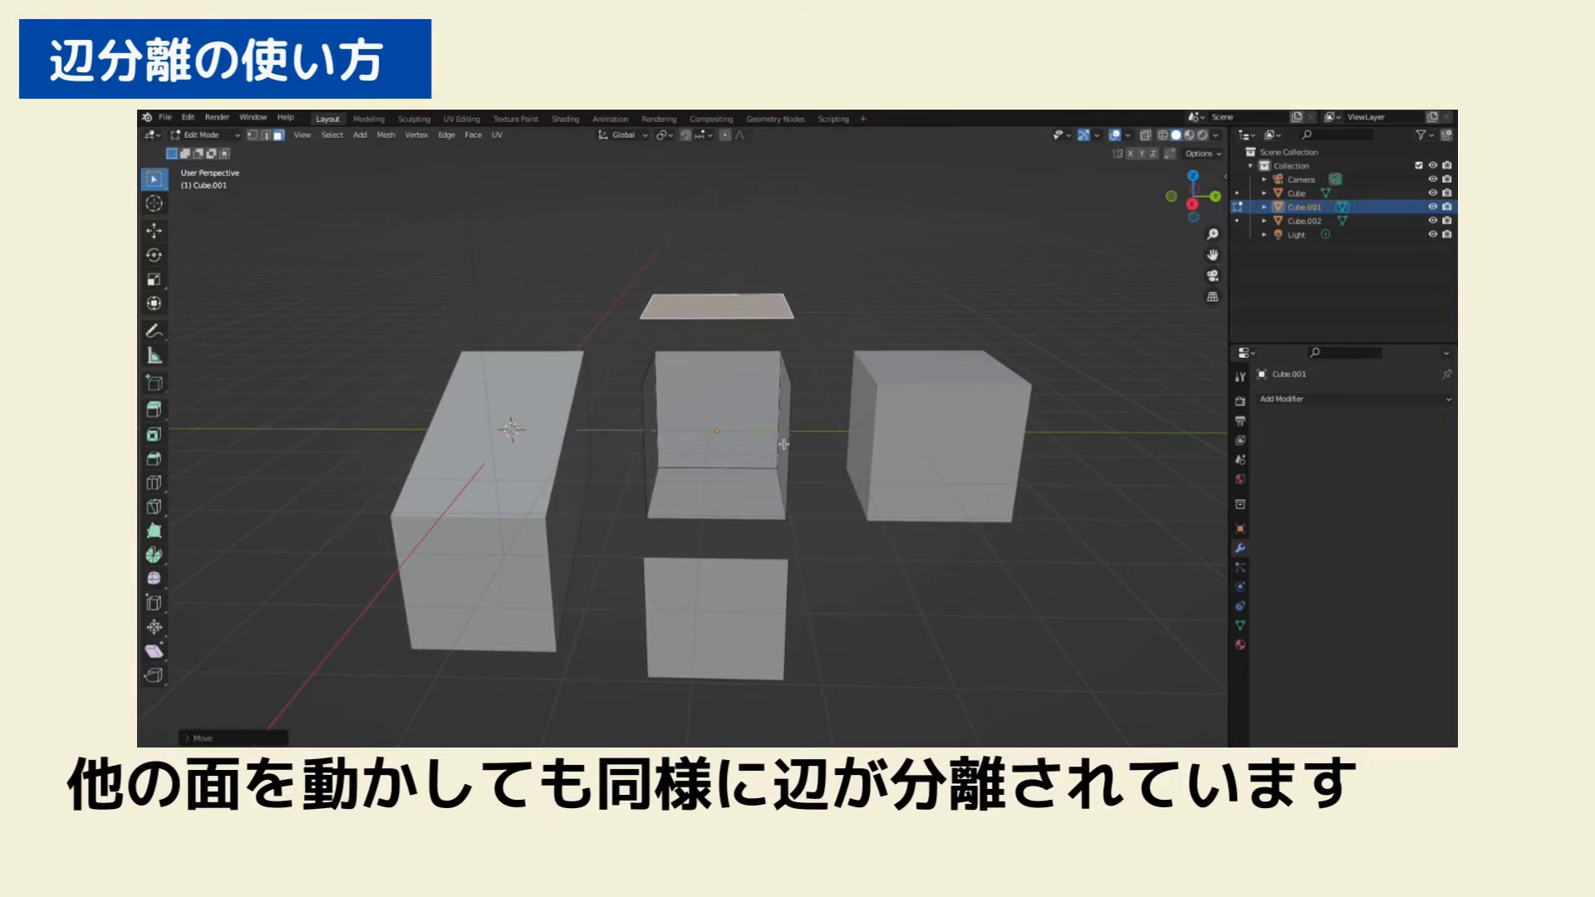
click(966, 563)
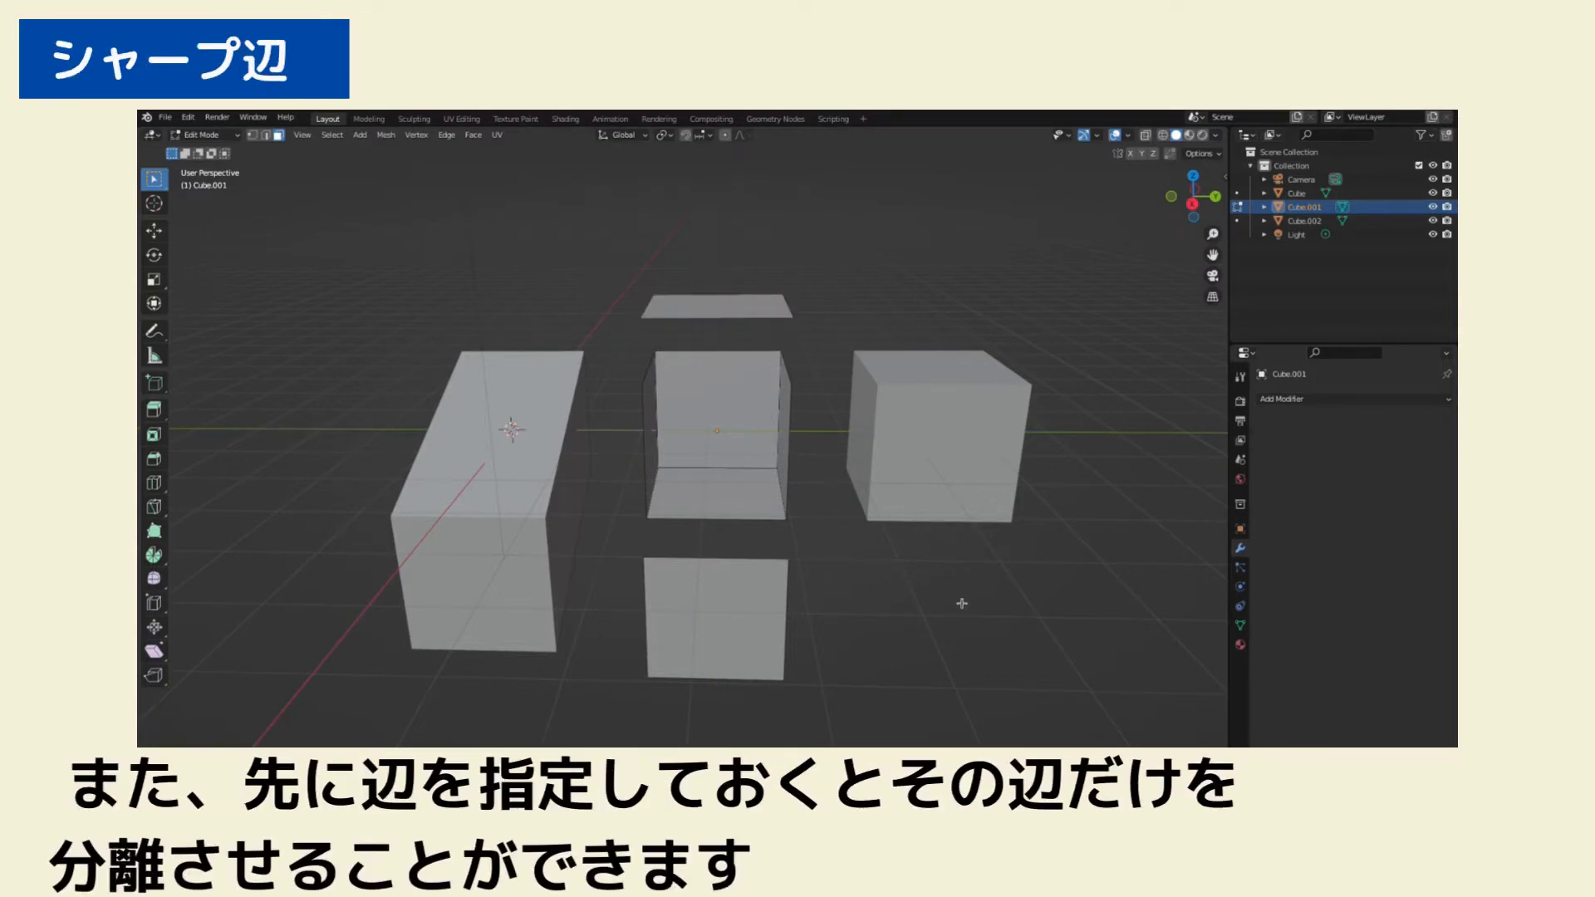
Leave the middle cube and enter Edit Mode on the right cube
key(Tab)
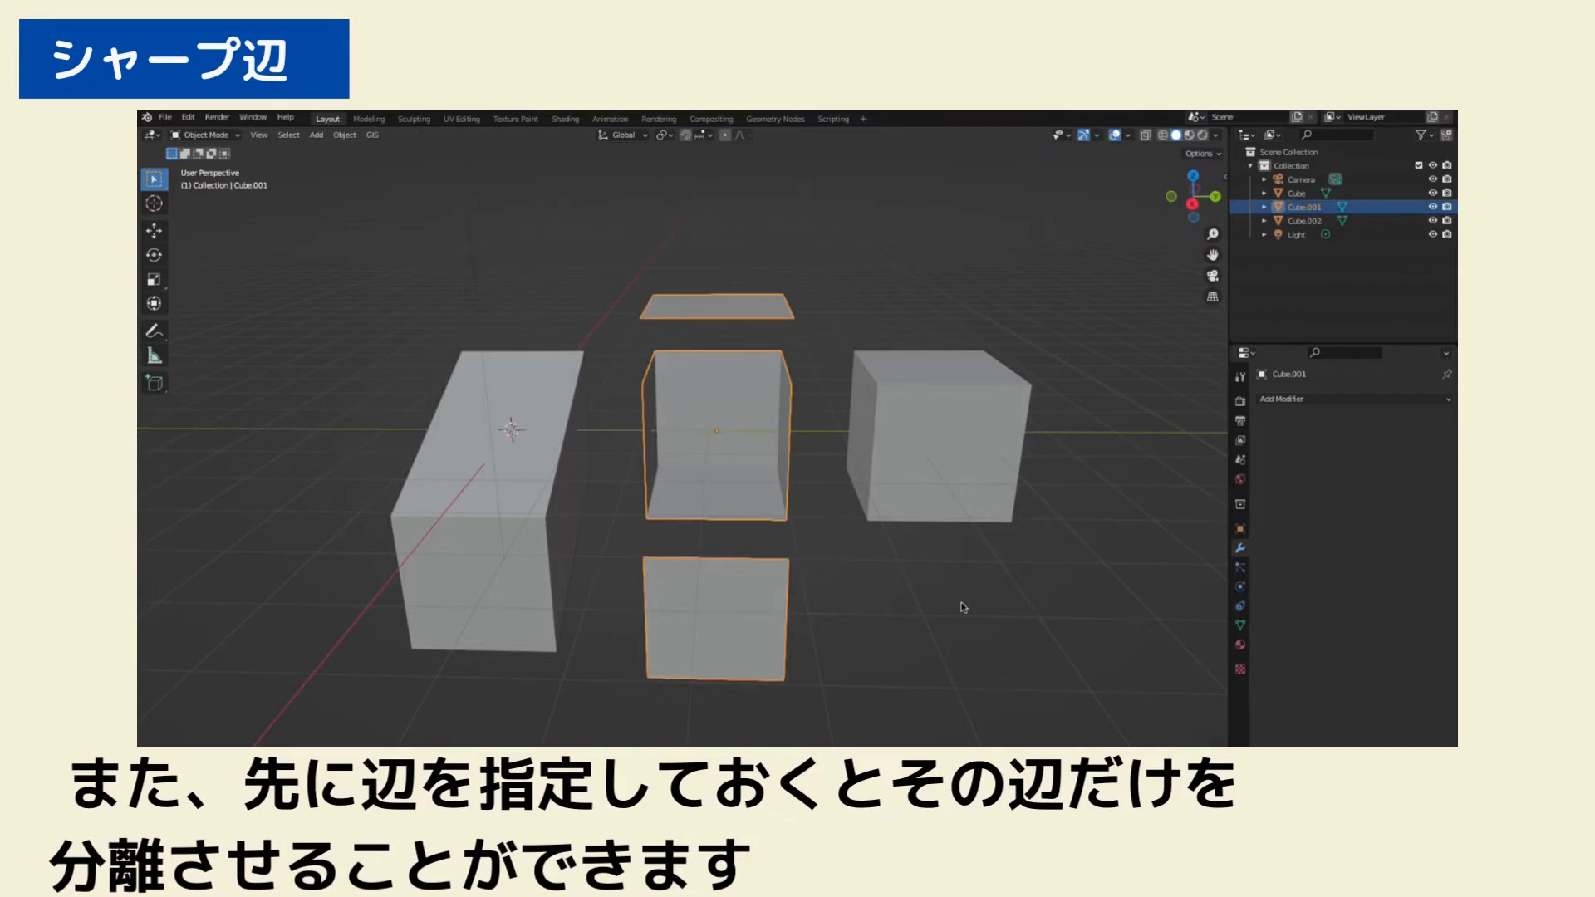
click(956, 600)
click(971, 505)
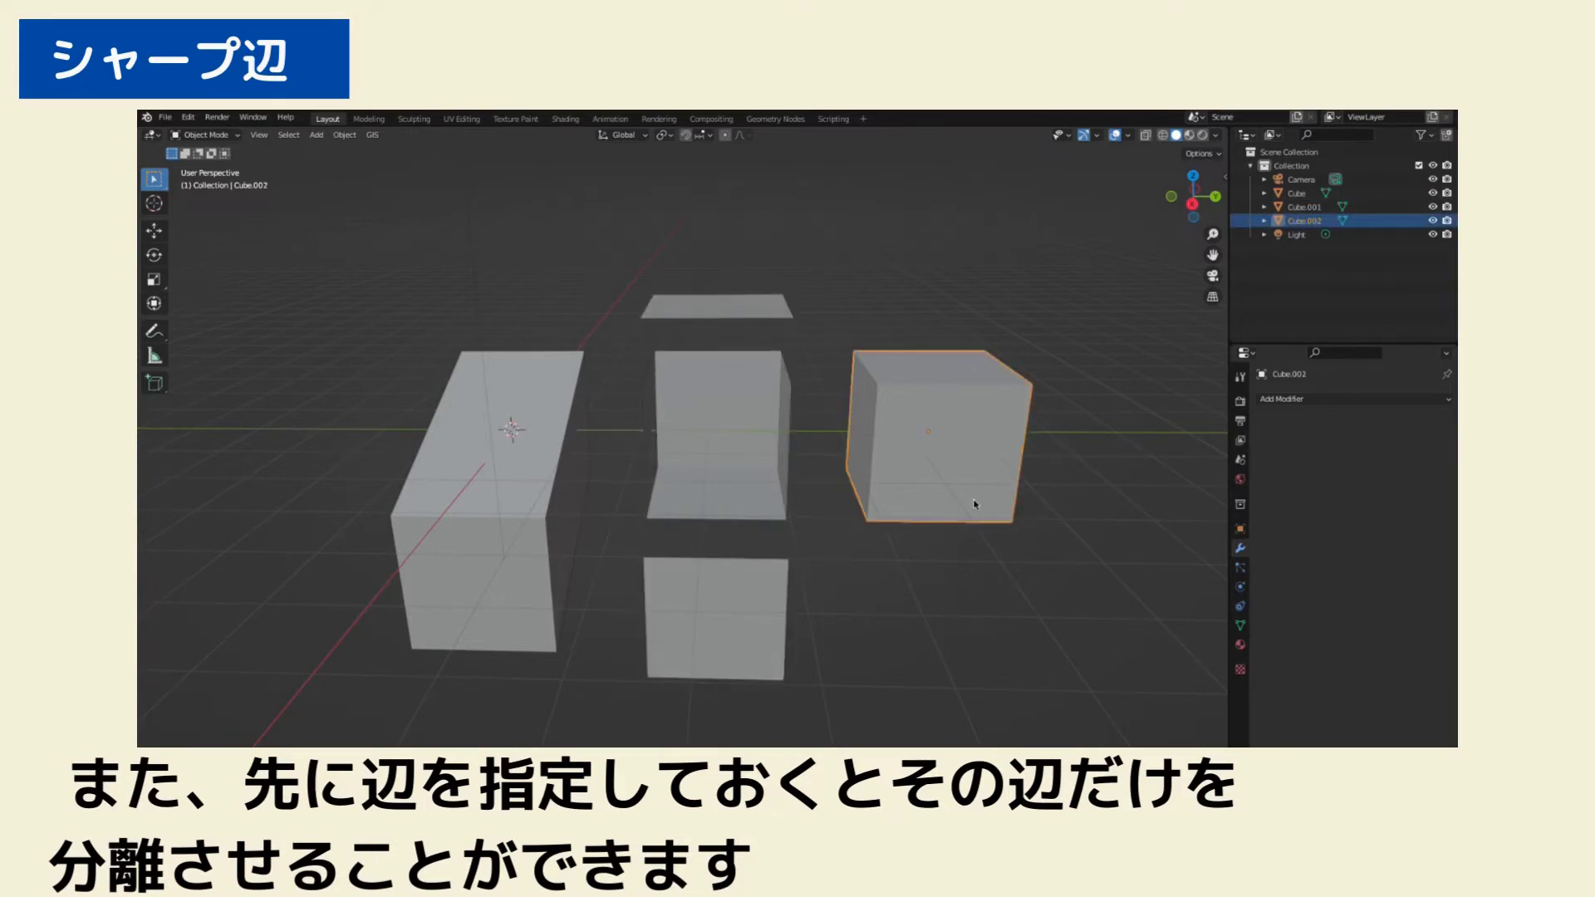
key(Tab)
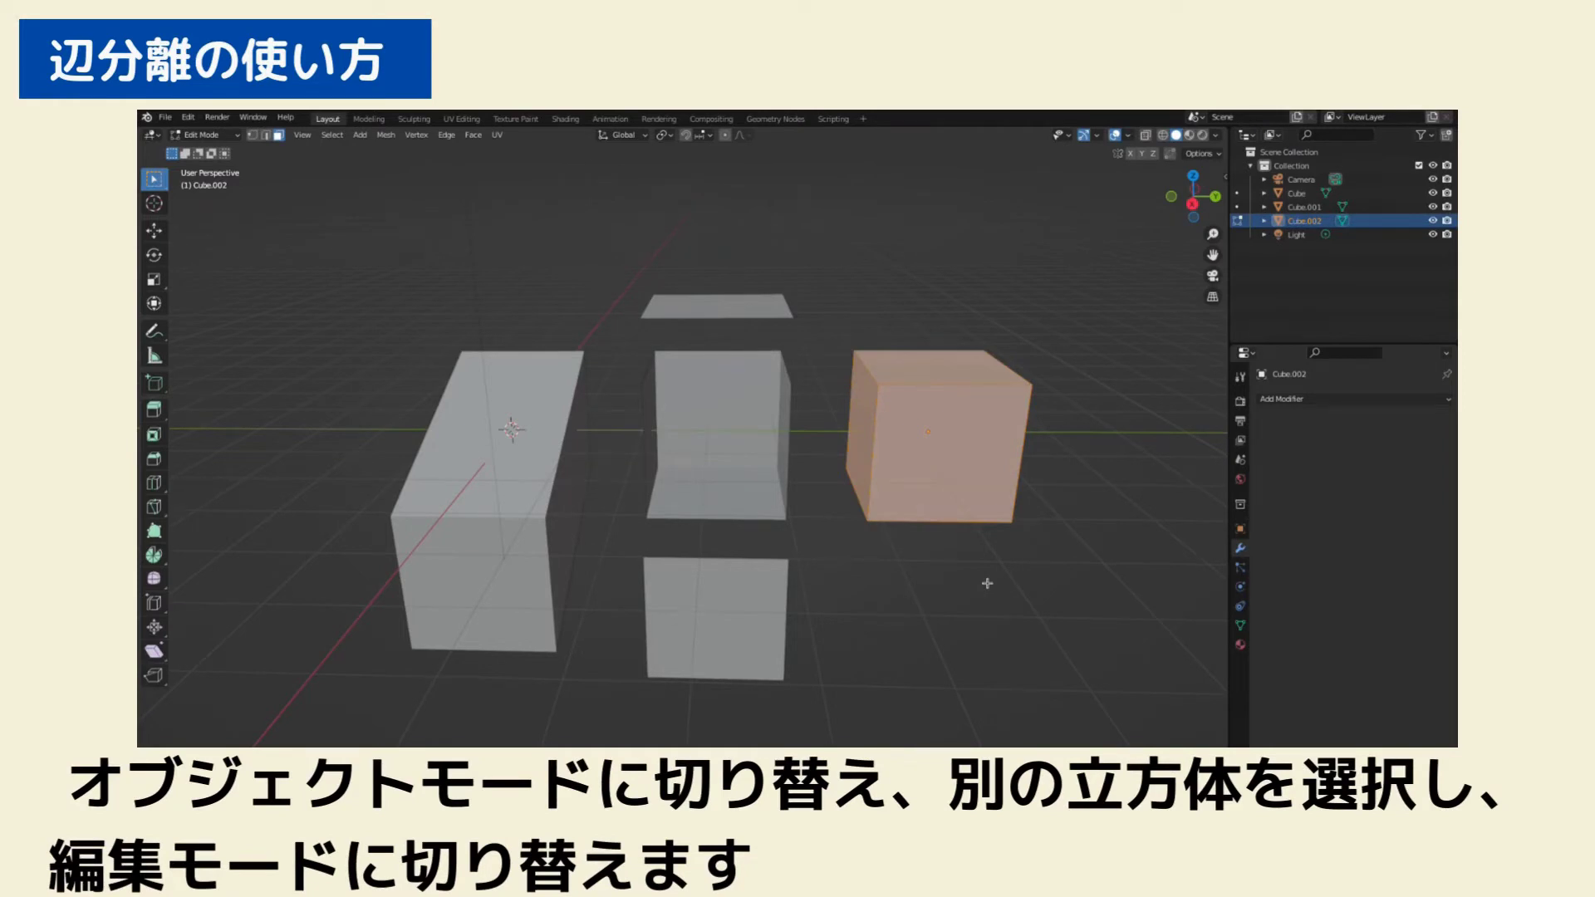
Select the four edges around the right cube's front face and mark them sharp
key(2)
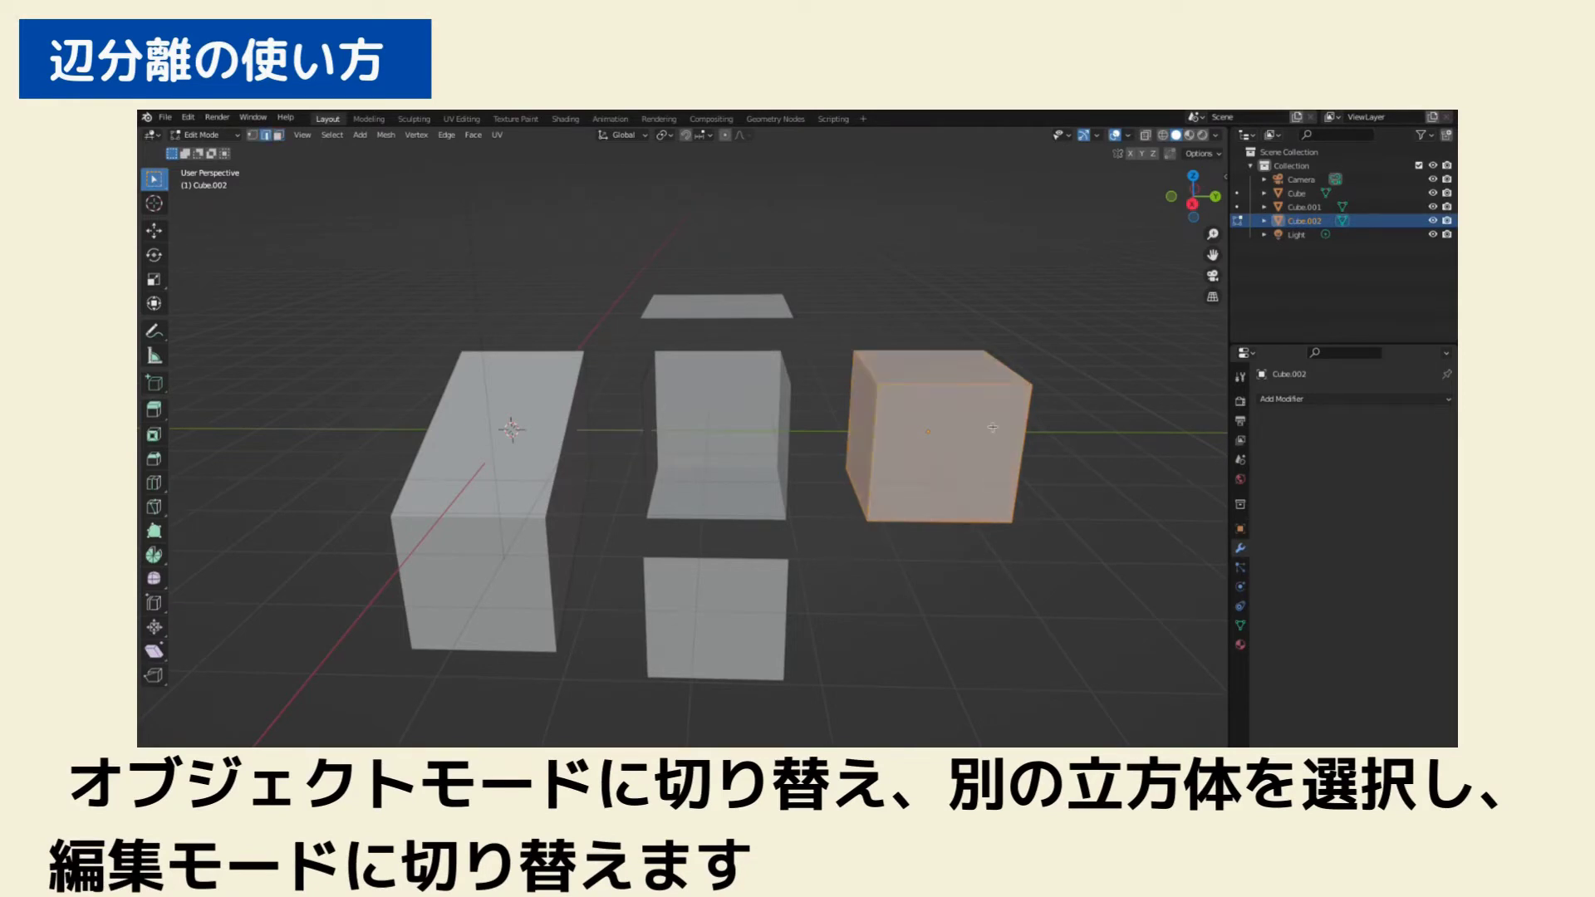
key(c)
key(alt+a)
drag(873, 441, 915, 521)
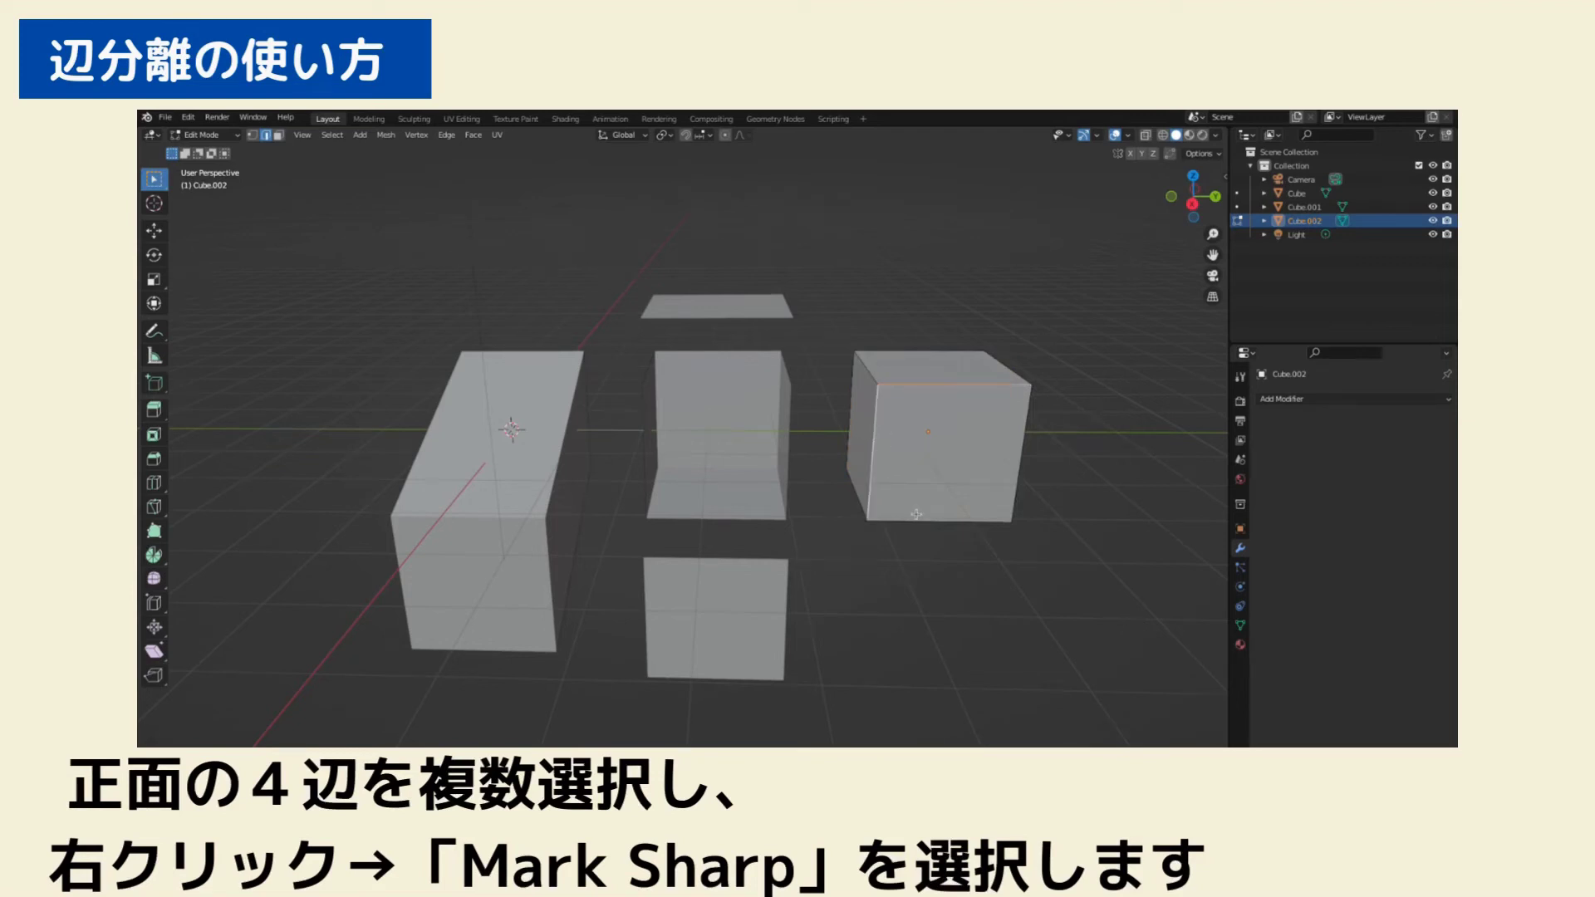
shift+click(1020, 462)
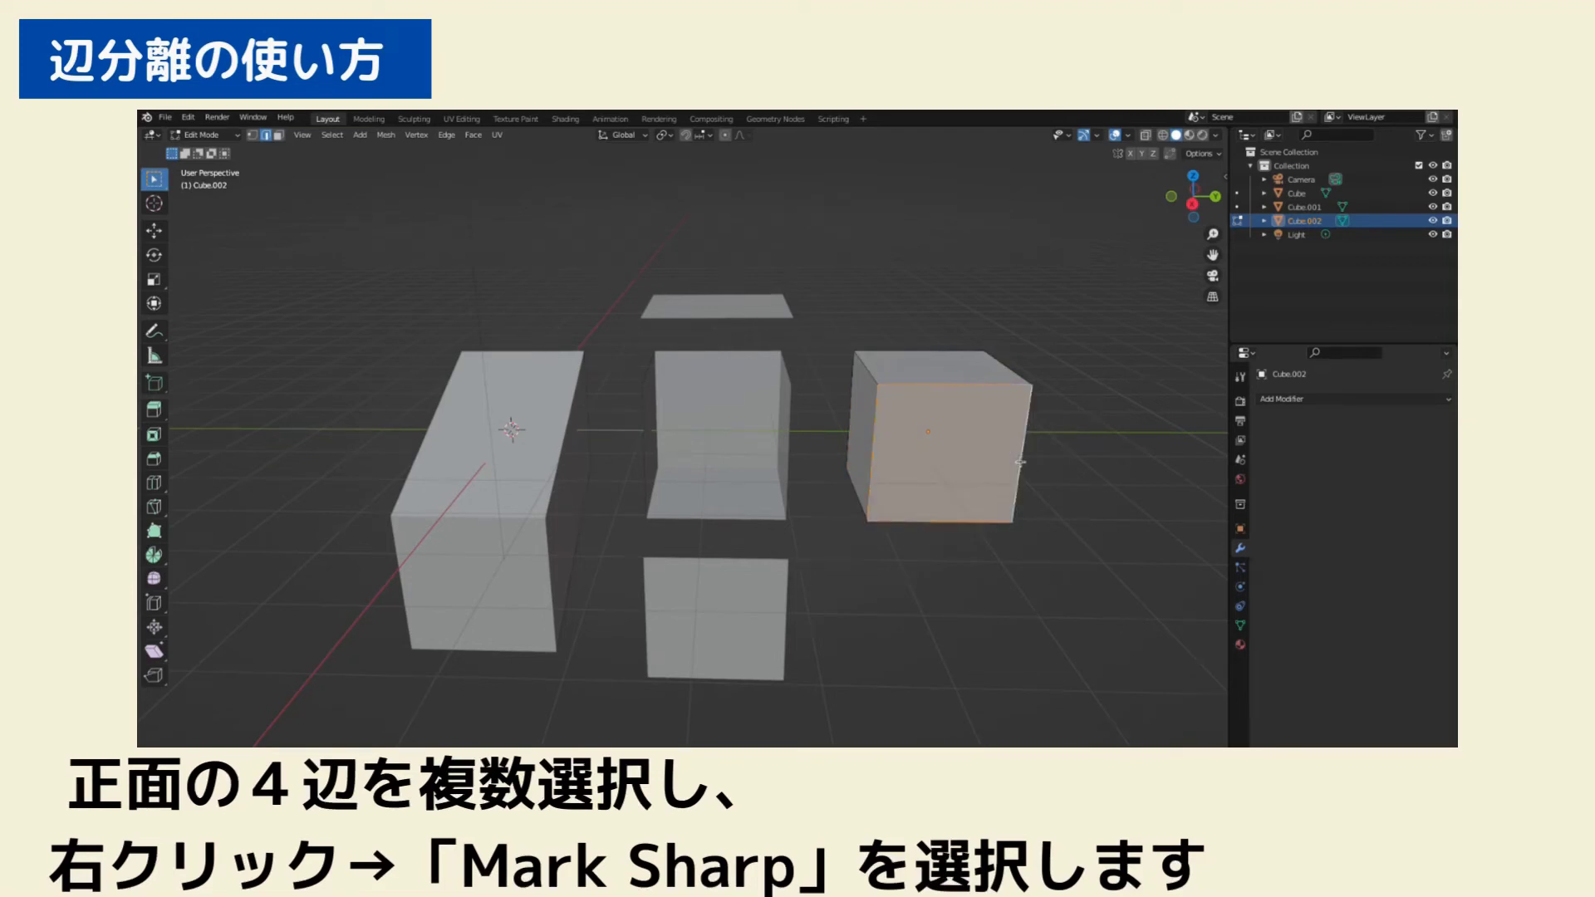
right_click(1021, 463)
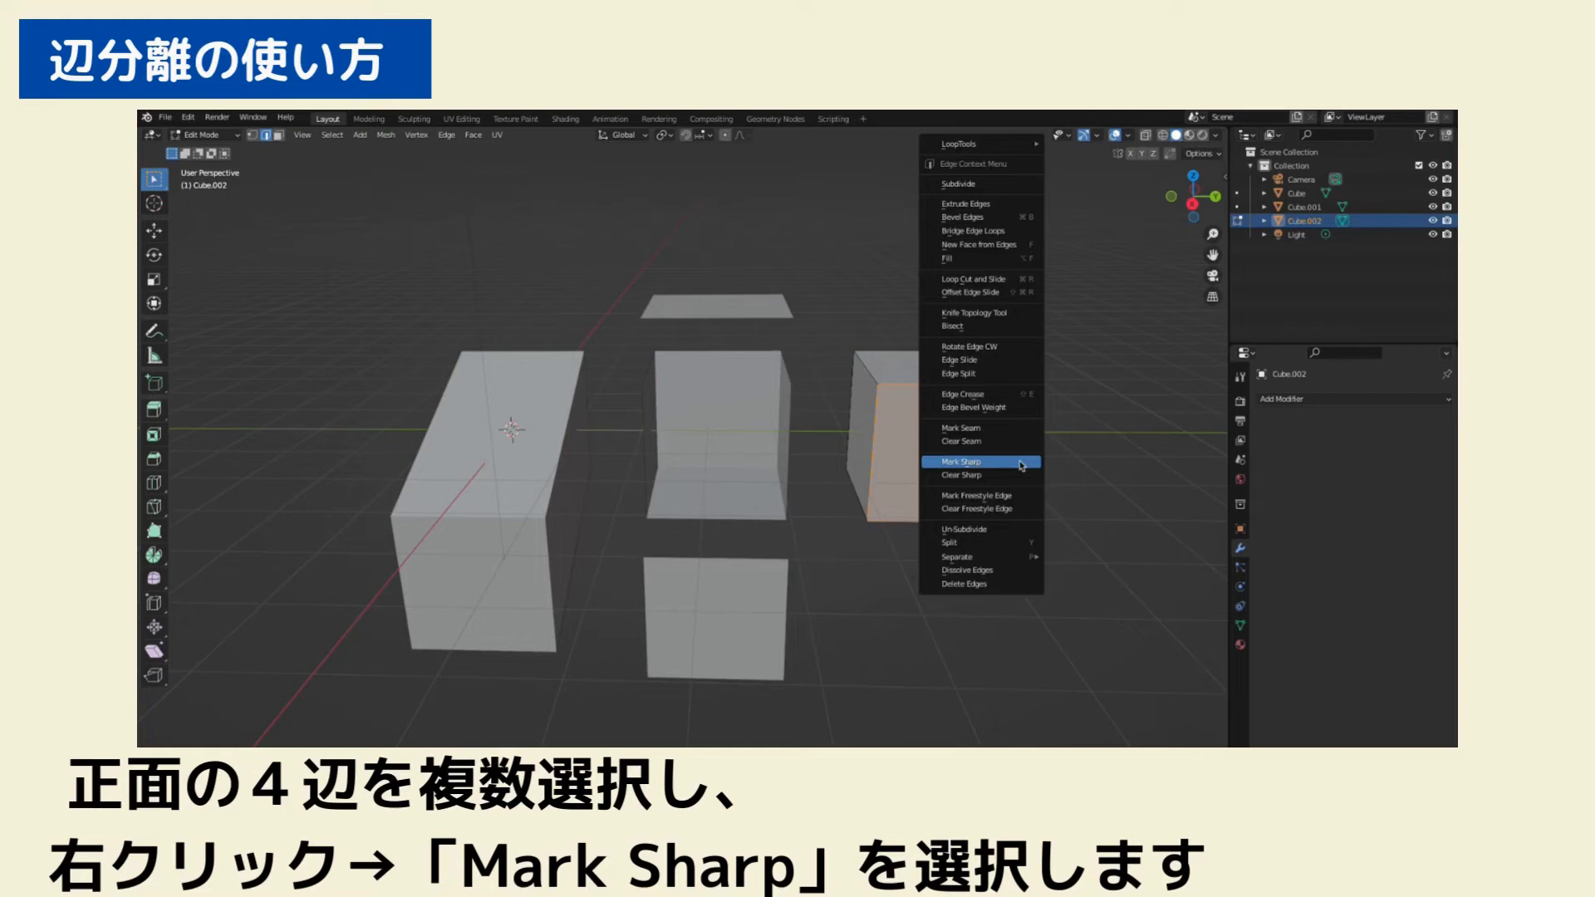
click(1020, 463)
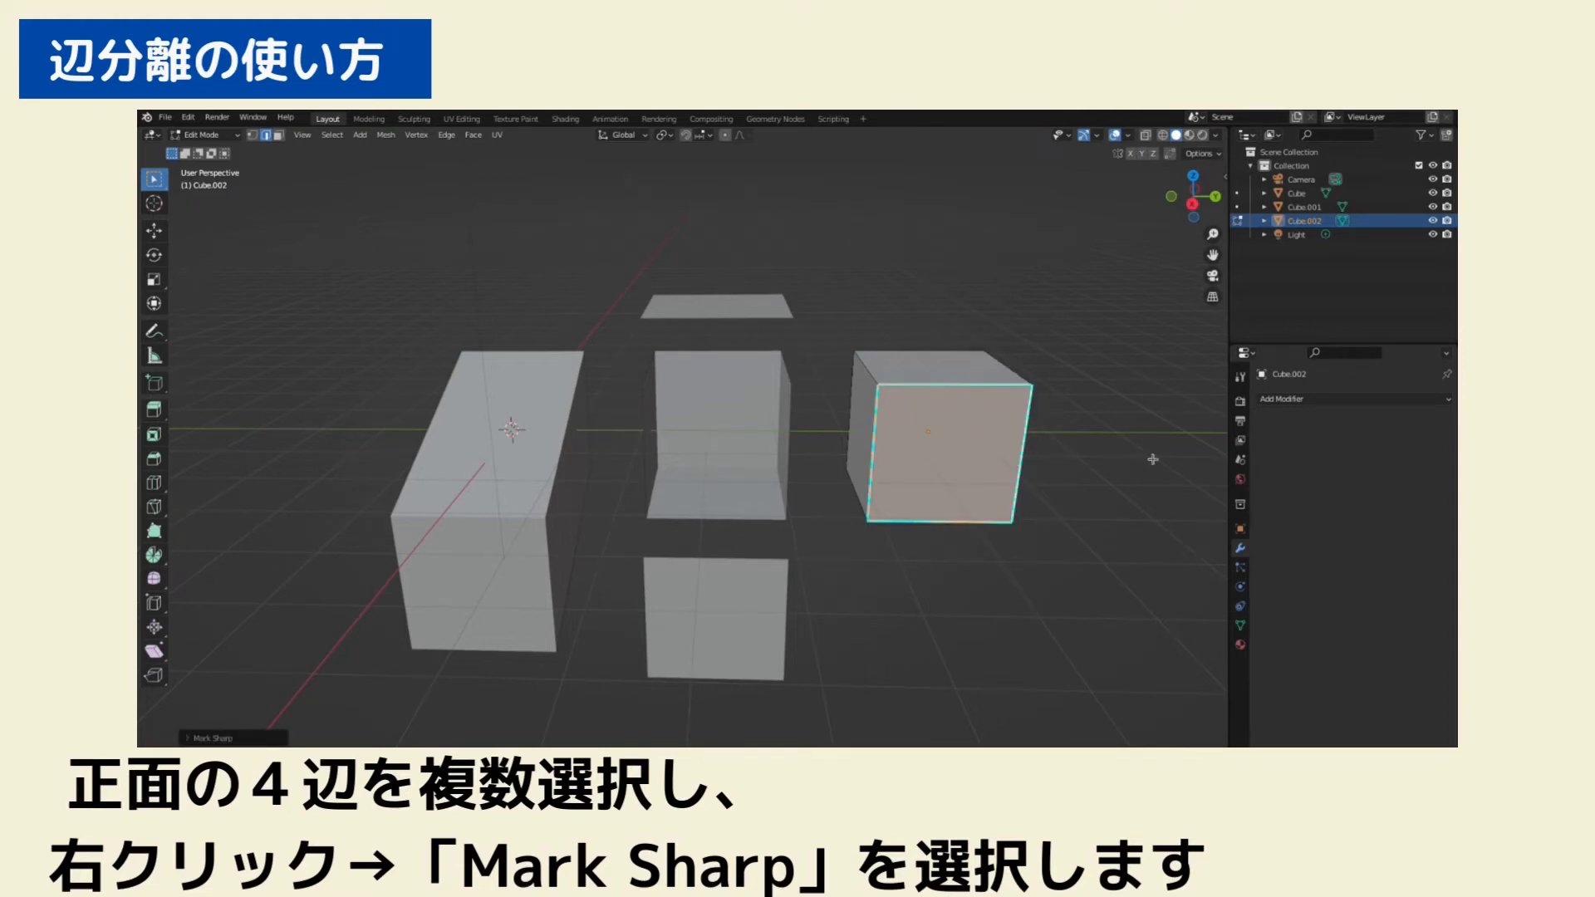
click(1334, 400)
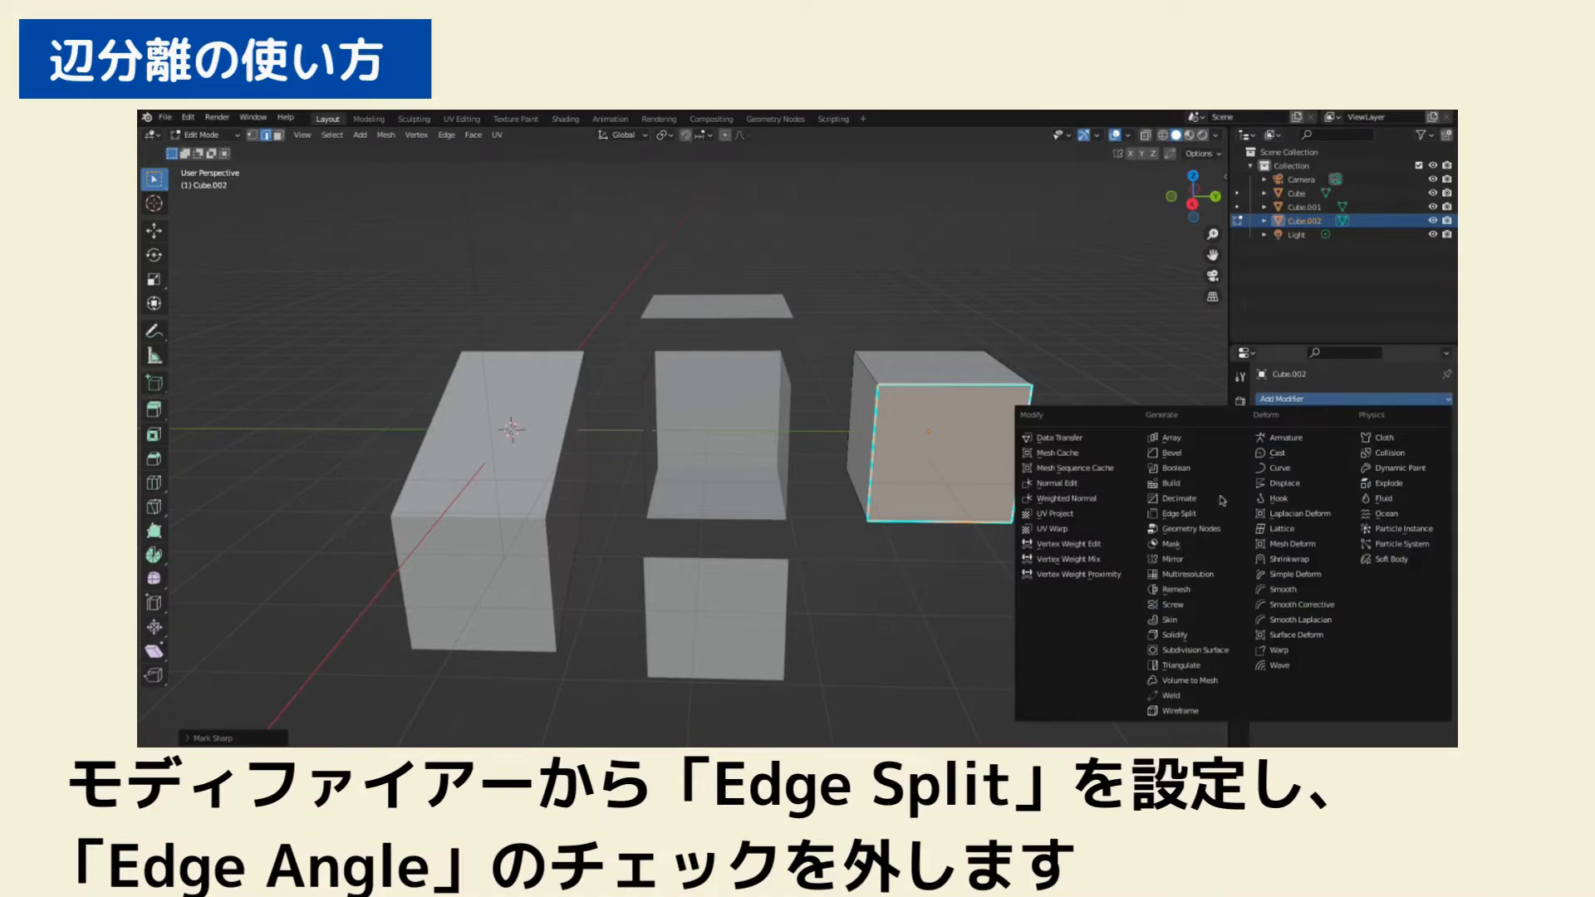
Add an Edge Split modifier to the right cube with Edge Angle off and apply it
click(1201, 513)
click(1338, 442)
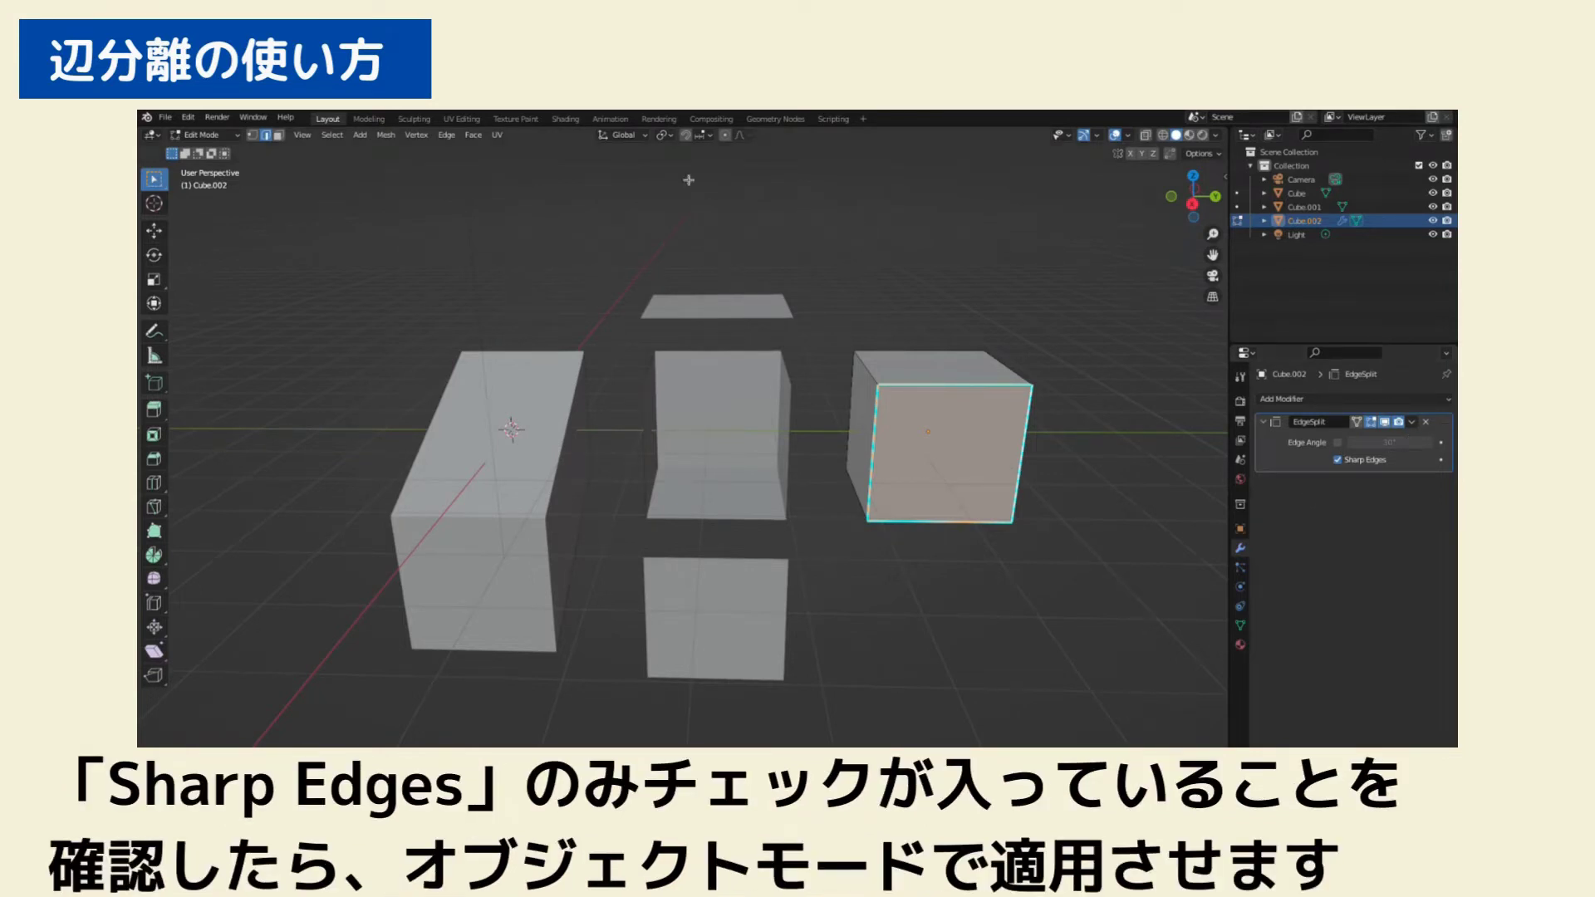
click(214, 135)
click(214, 152)
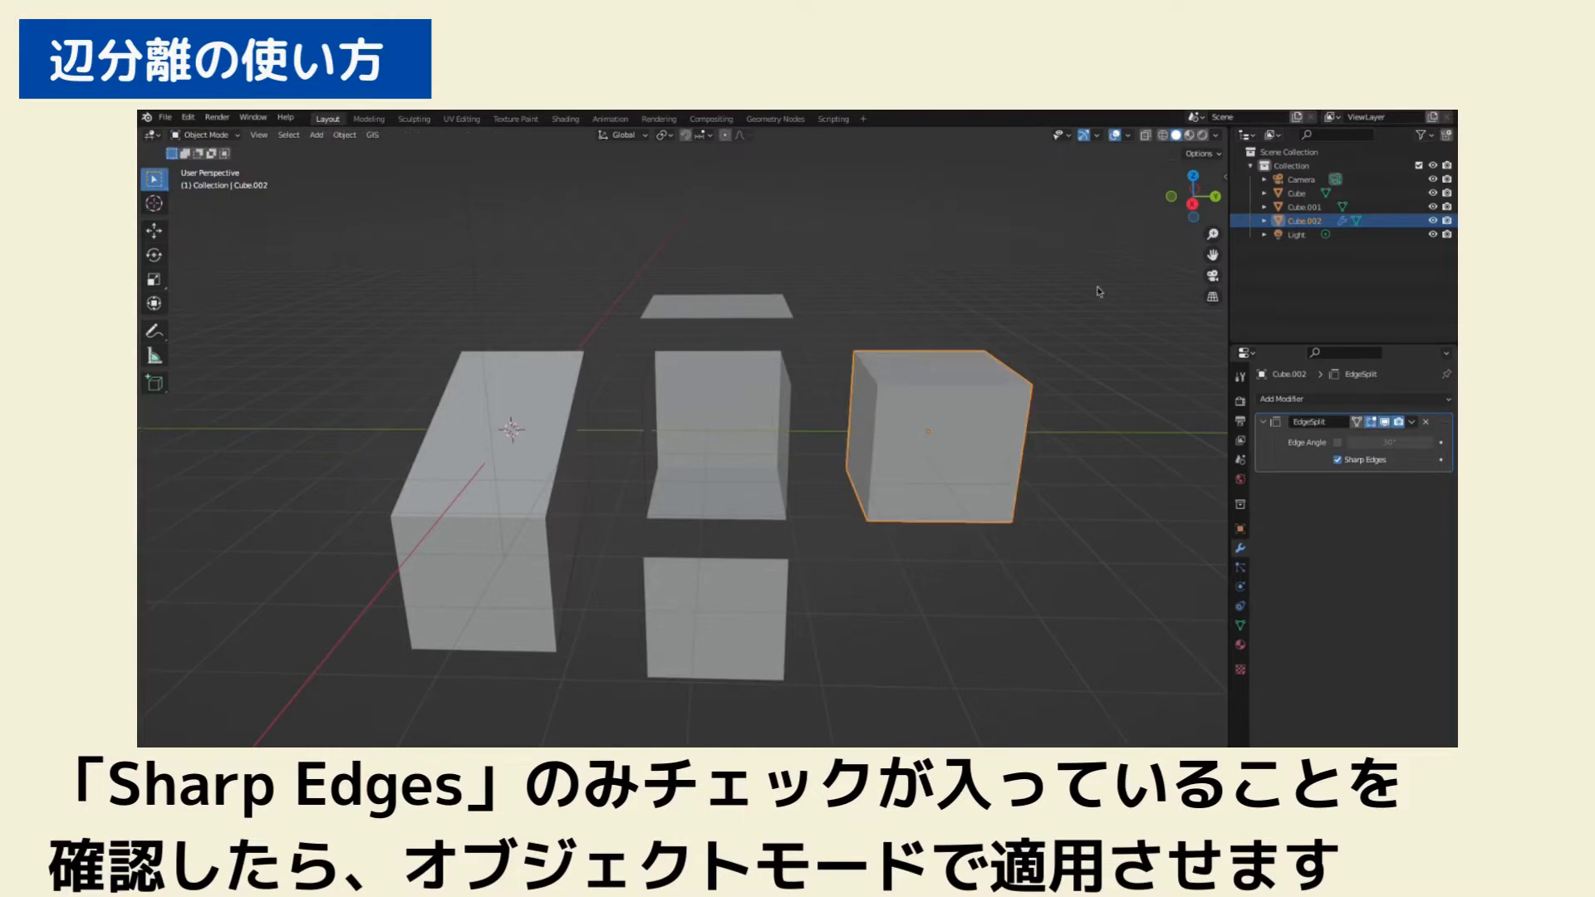
click(1412, 422)
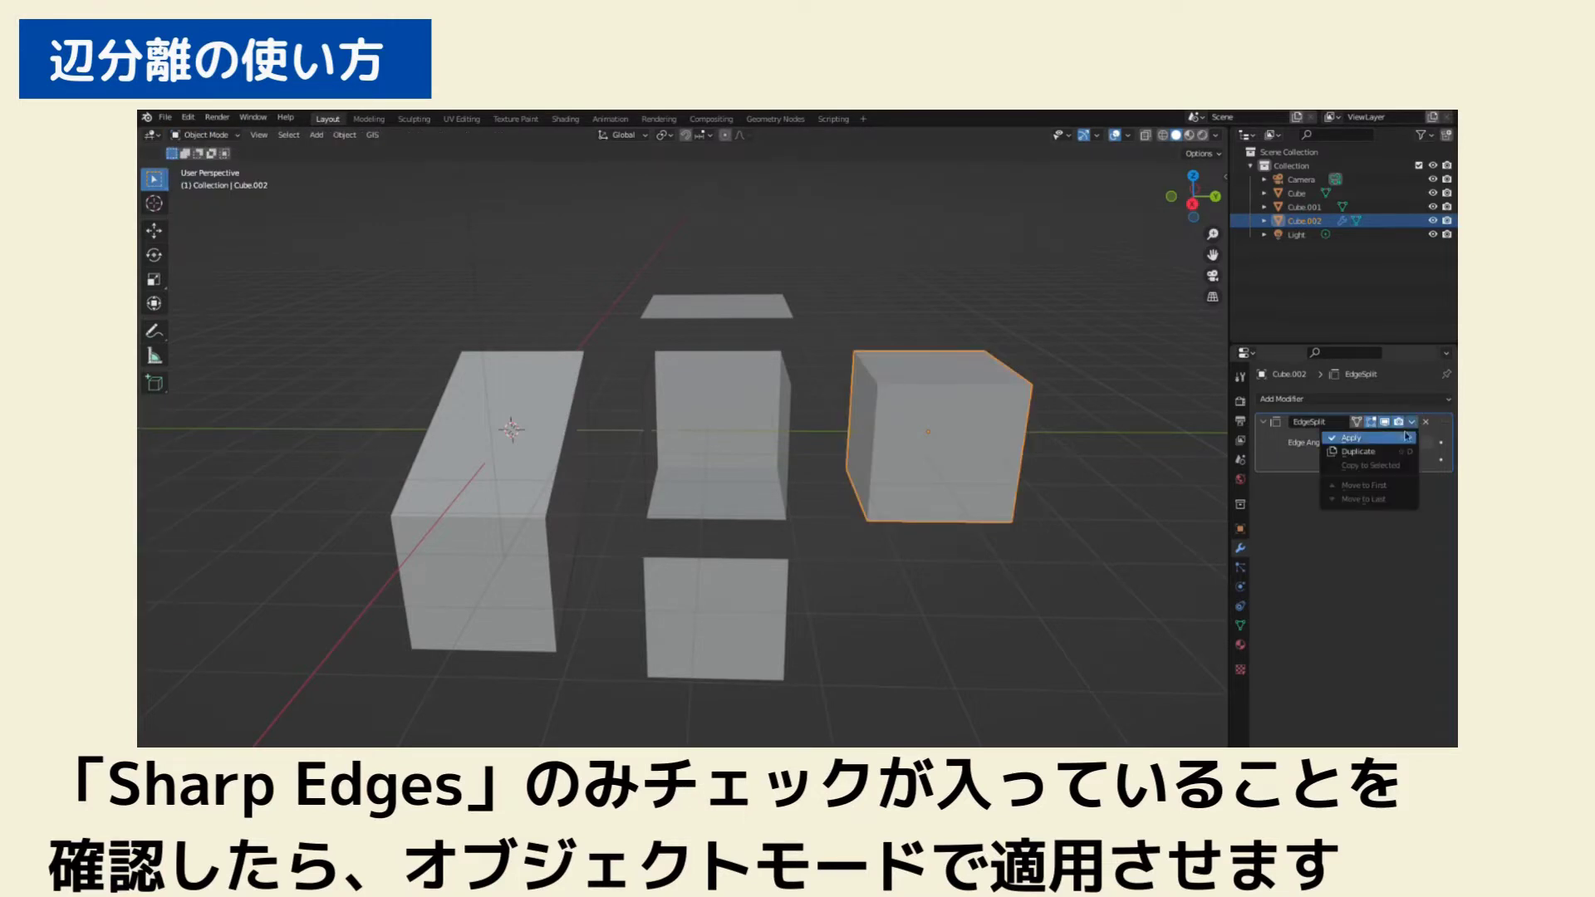
click(1375, 440)
In face mode, move the right cube's front face down along Z
key(Tab)
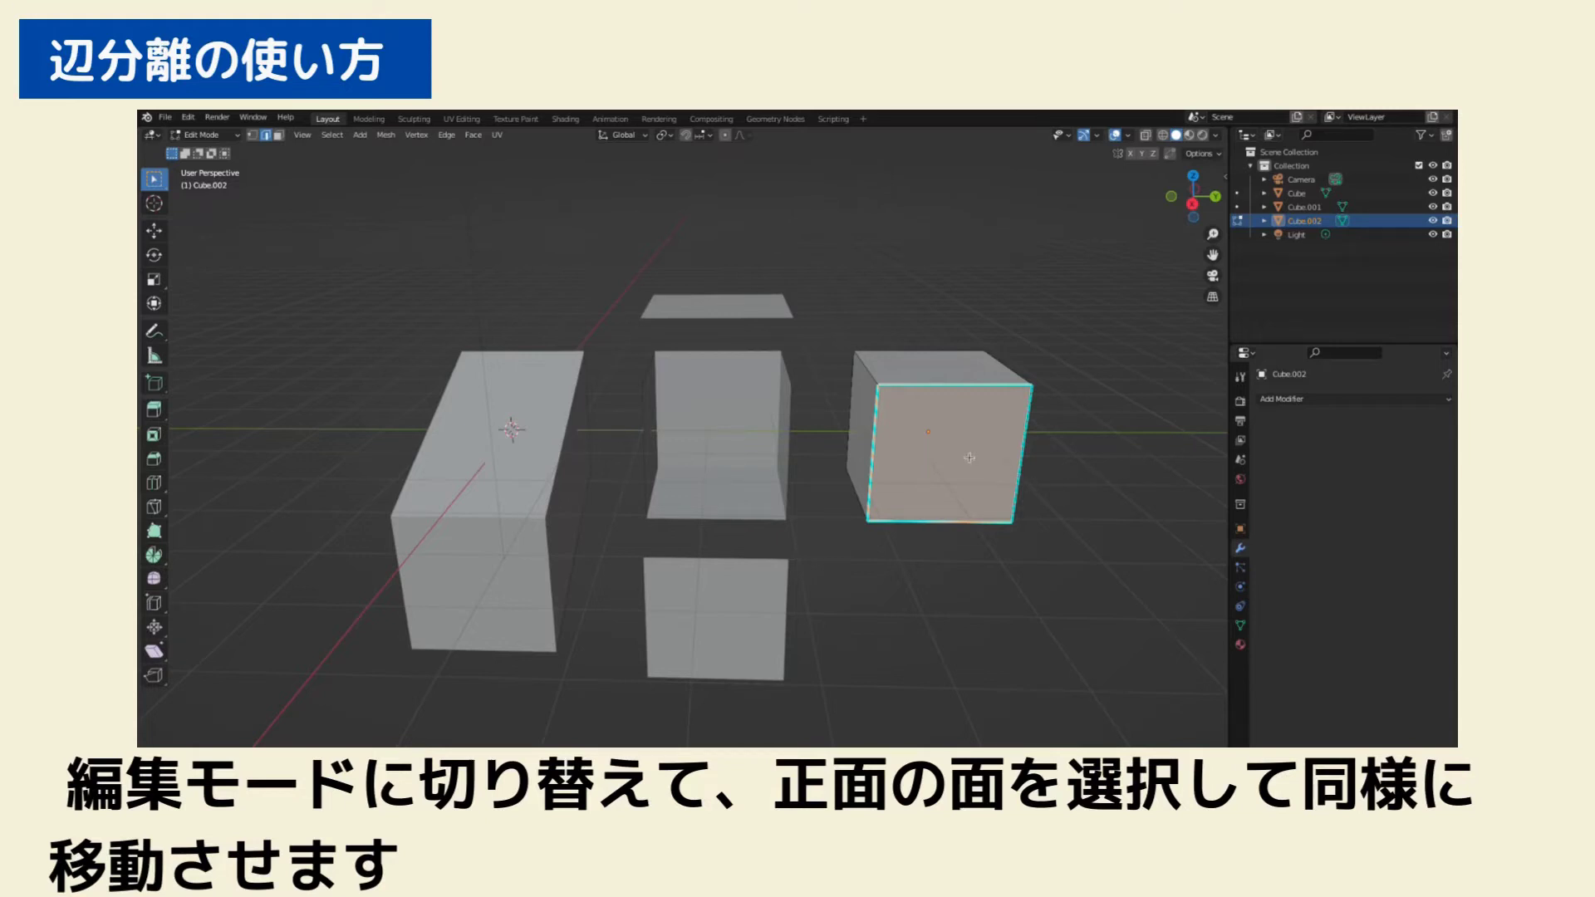
key(3)
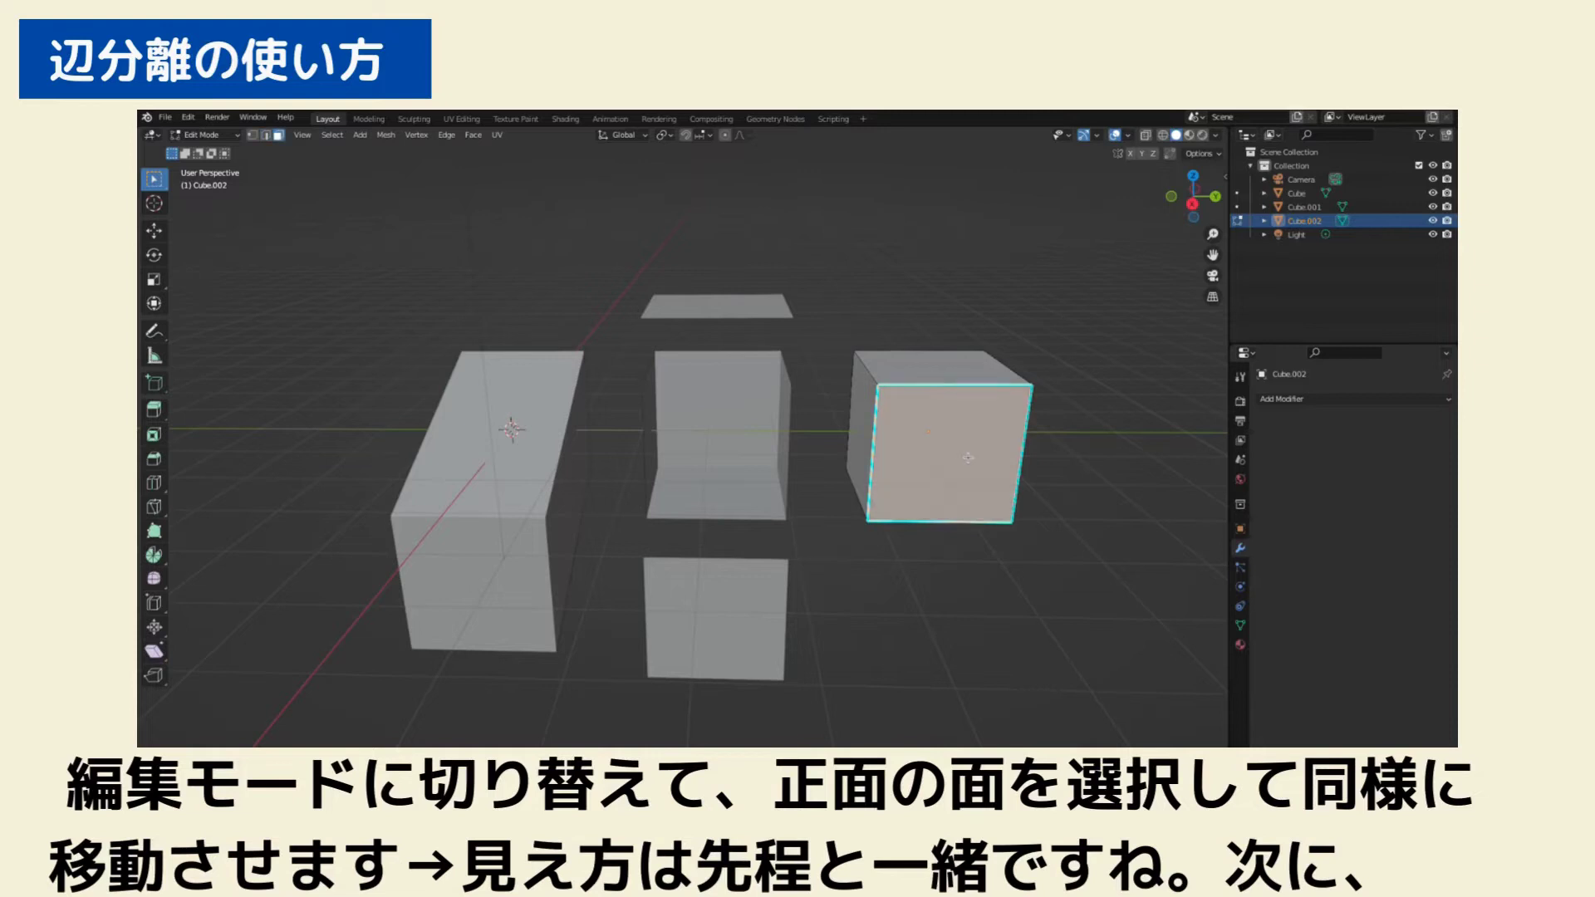
key(g)
key(z)
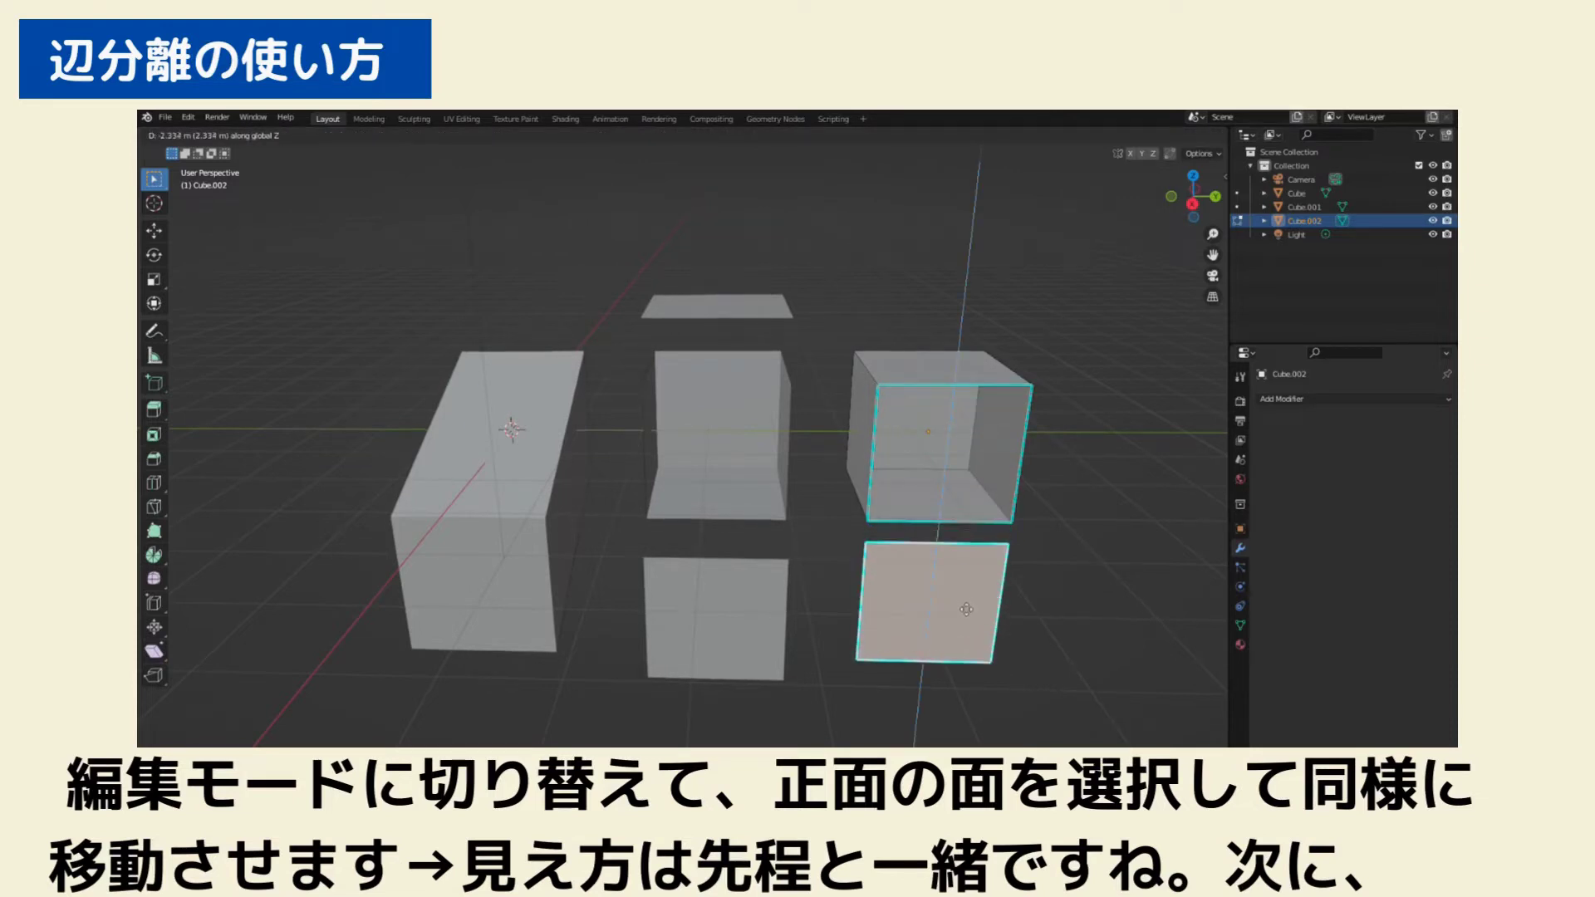
click(962, 629)
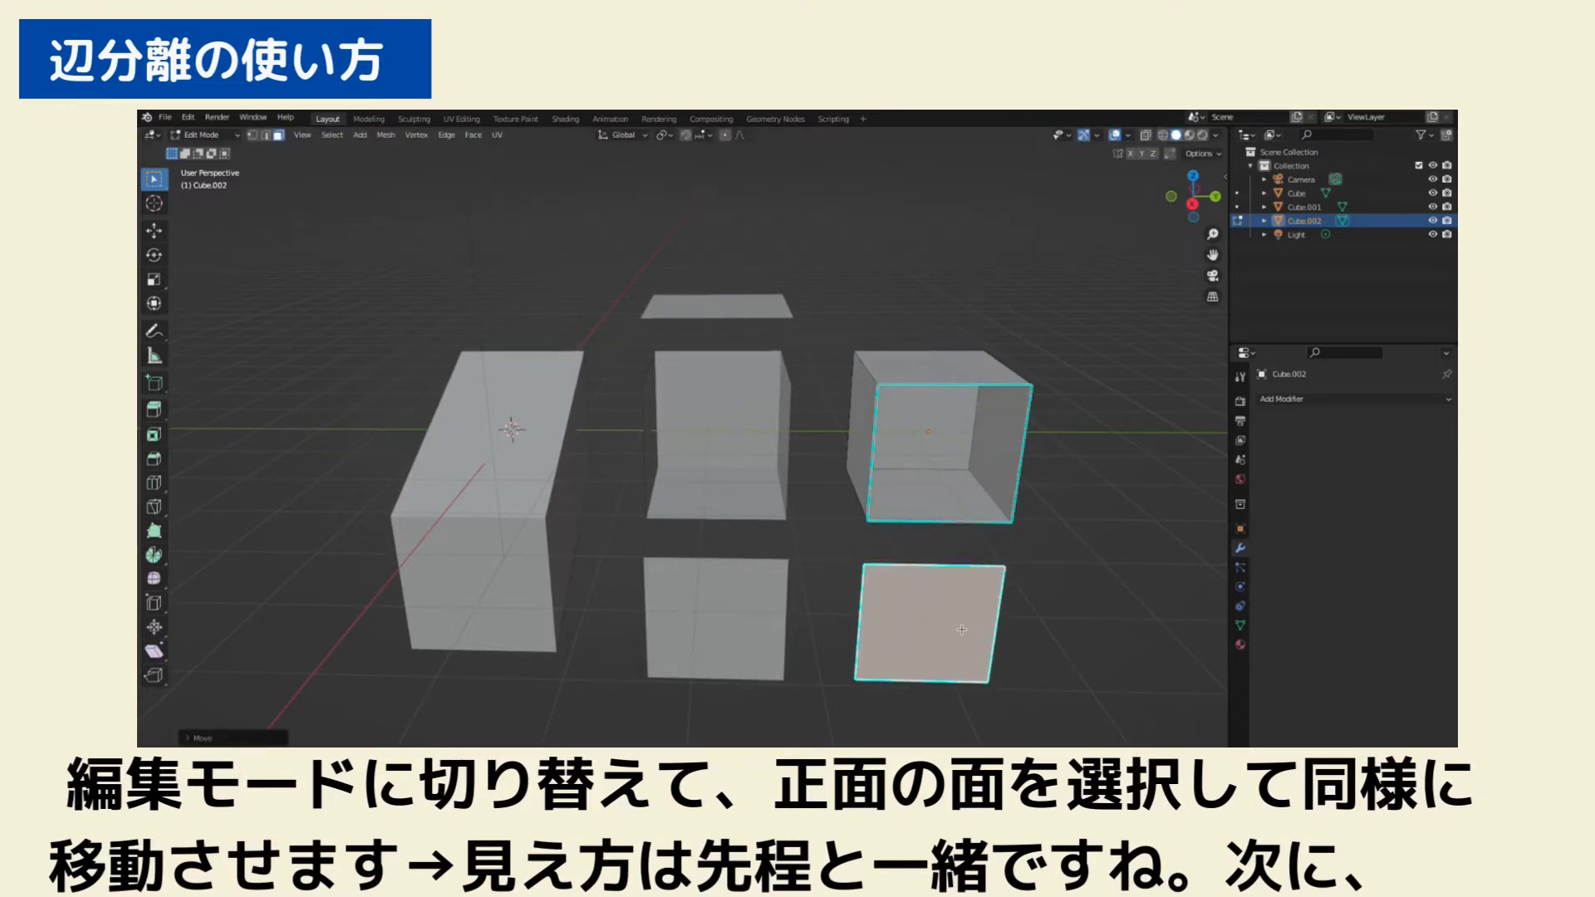
Raise the cube's top face along Z and move its left face outward
click(963, 355)
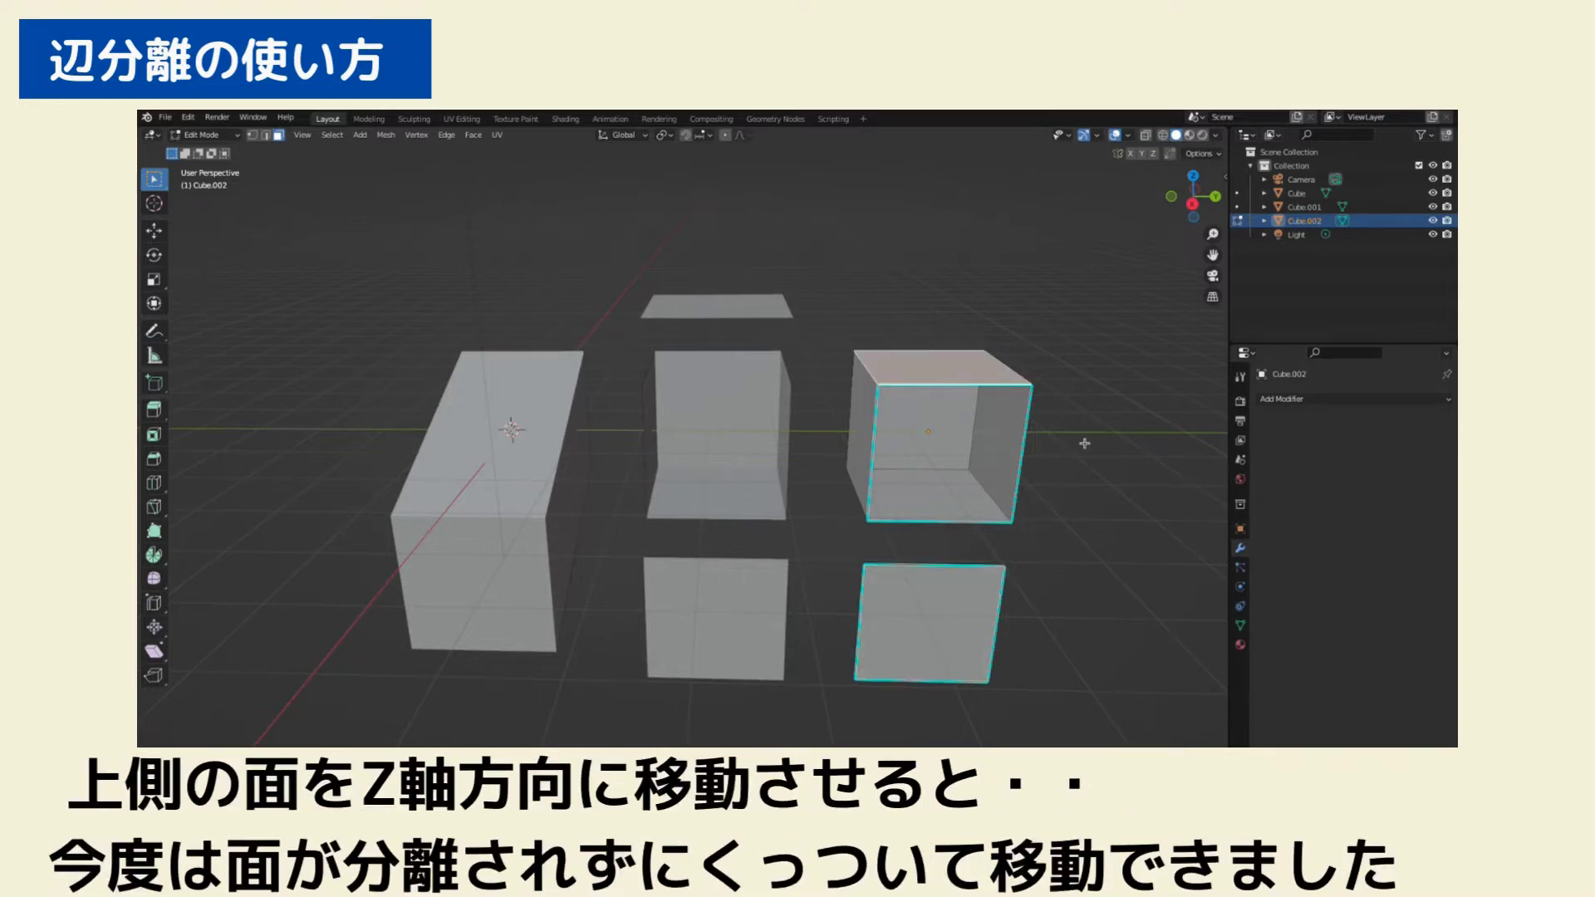
key(g)
key(z)
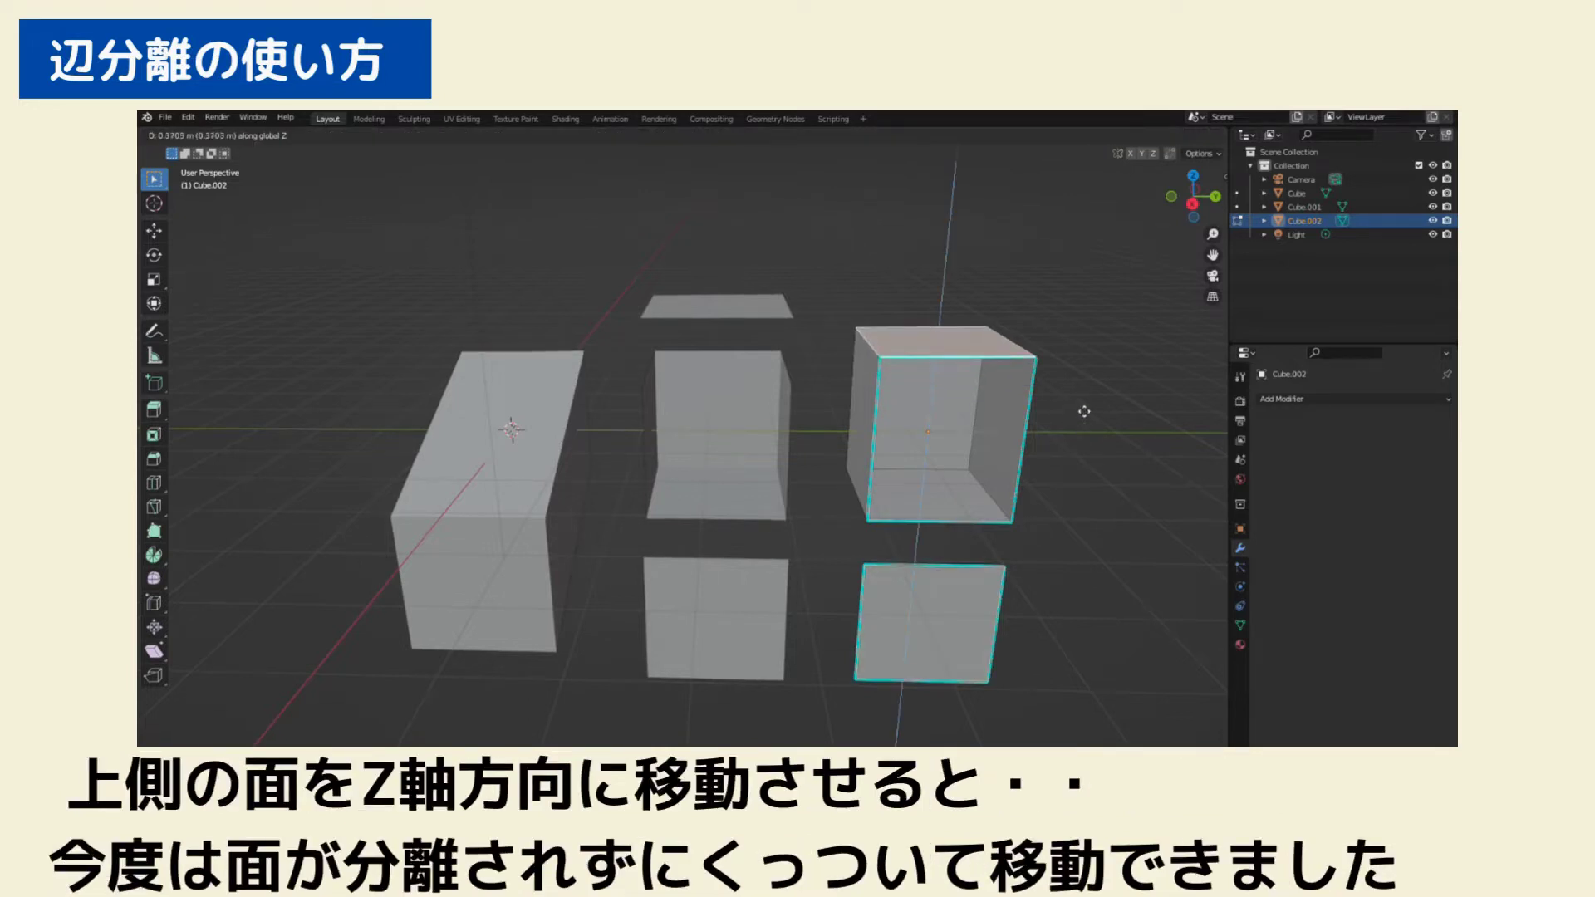
click(1082, 378)
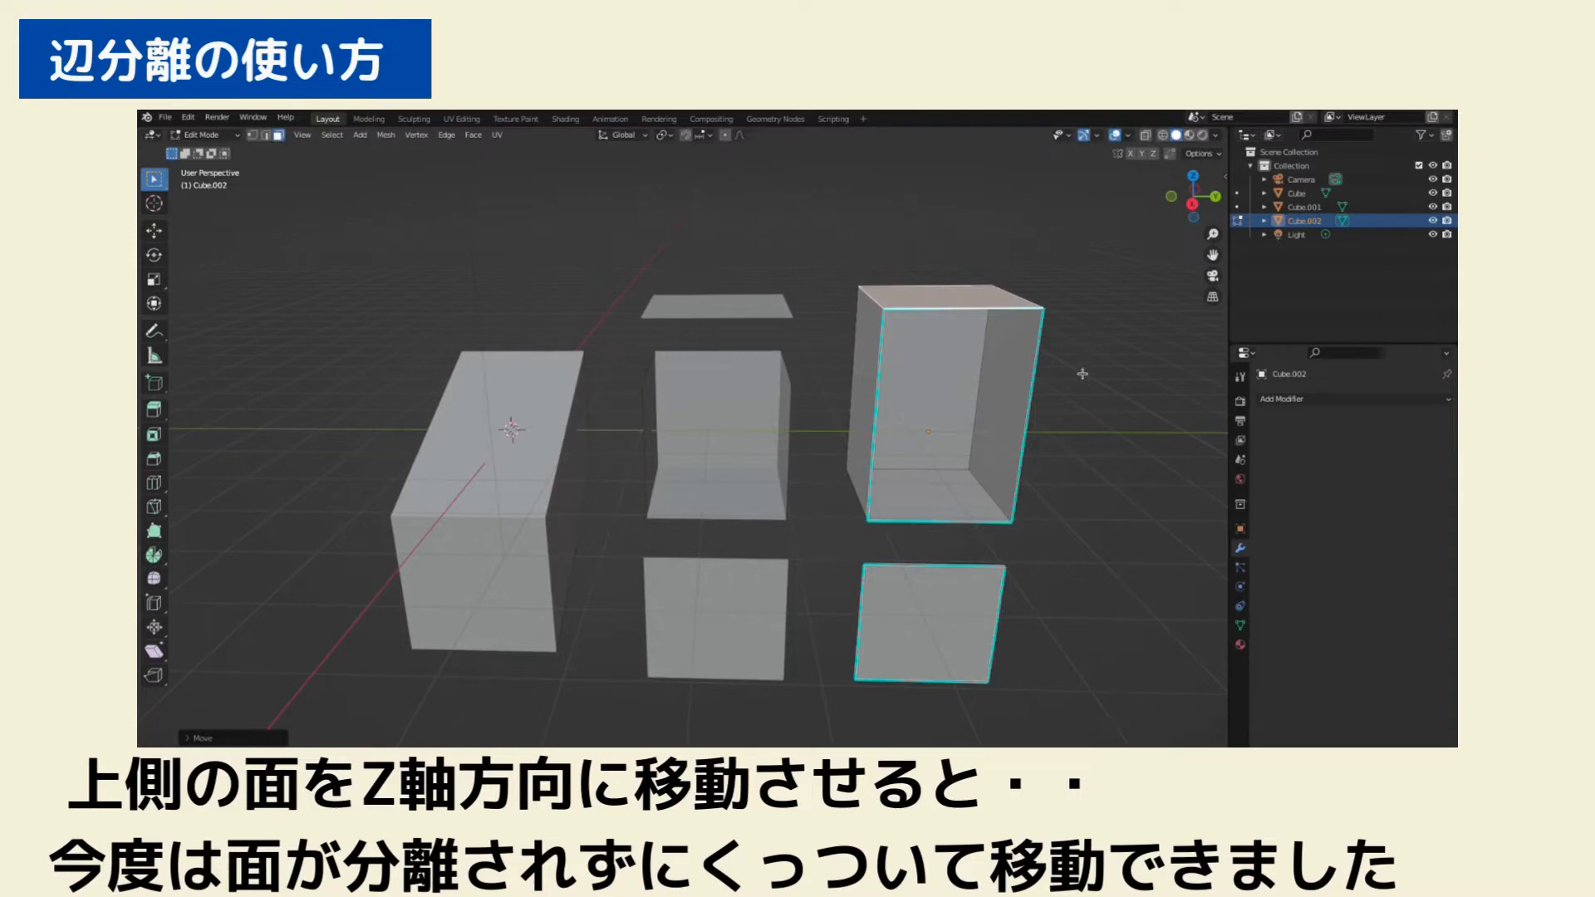
click(933, 470)
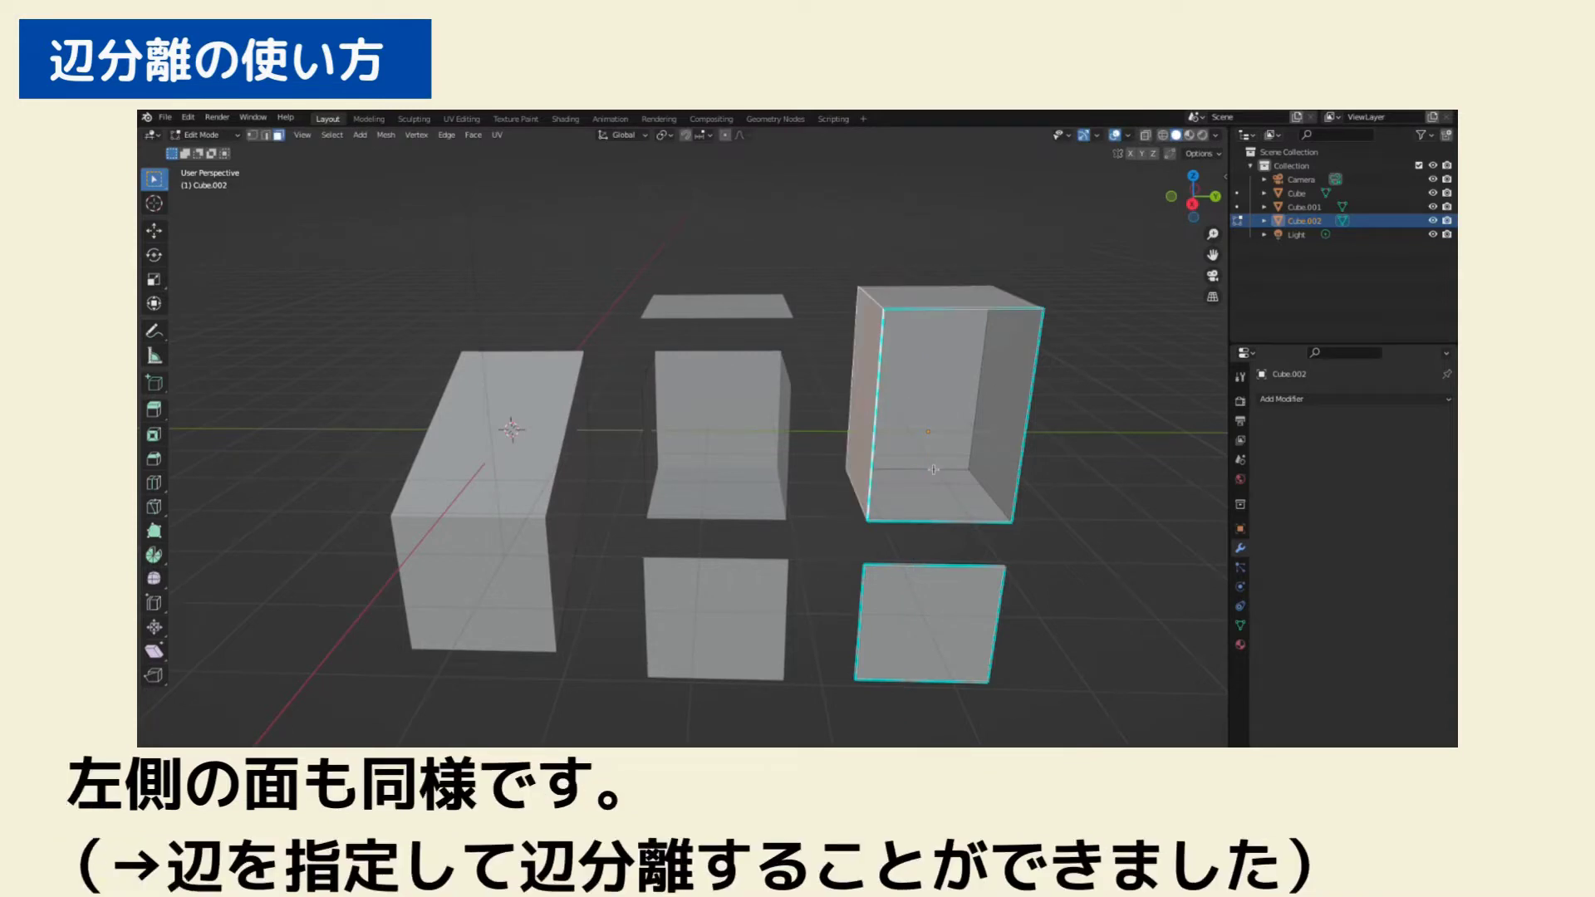
key(g)
click(1101, 463)
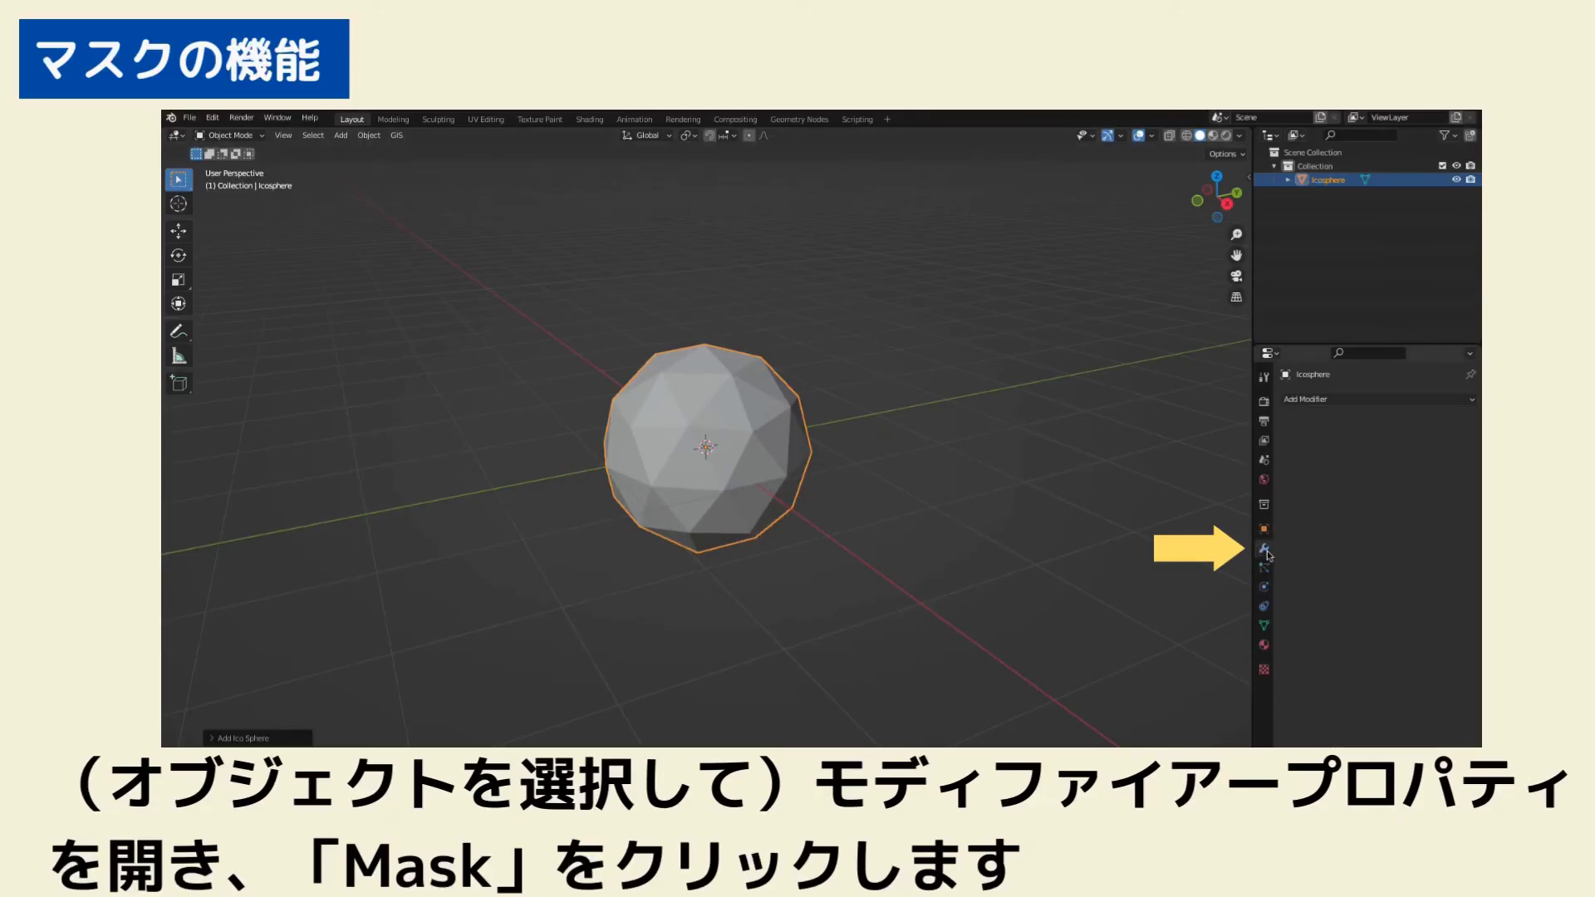
Add a Mask modifier to the icosphere and keep it visible in the viewport
click(1336, 407)
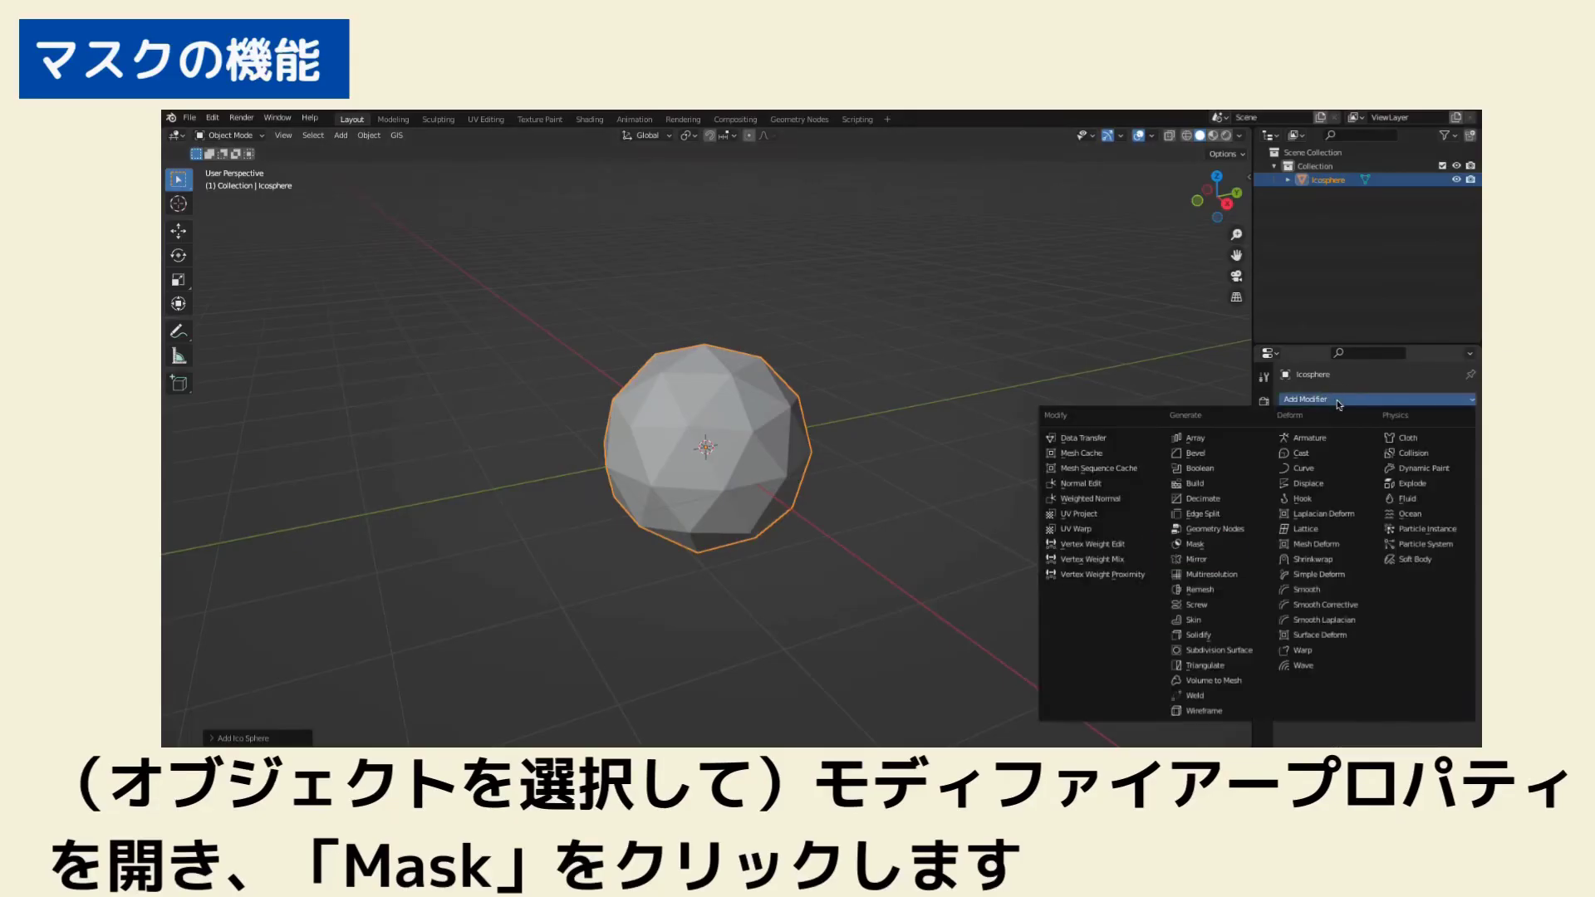
click(1210, 550)
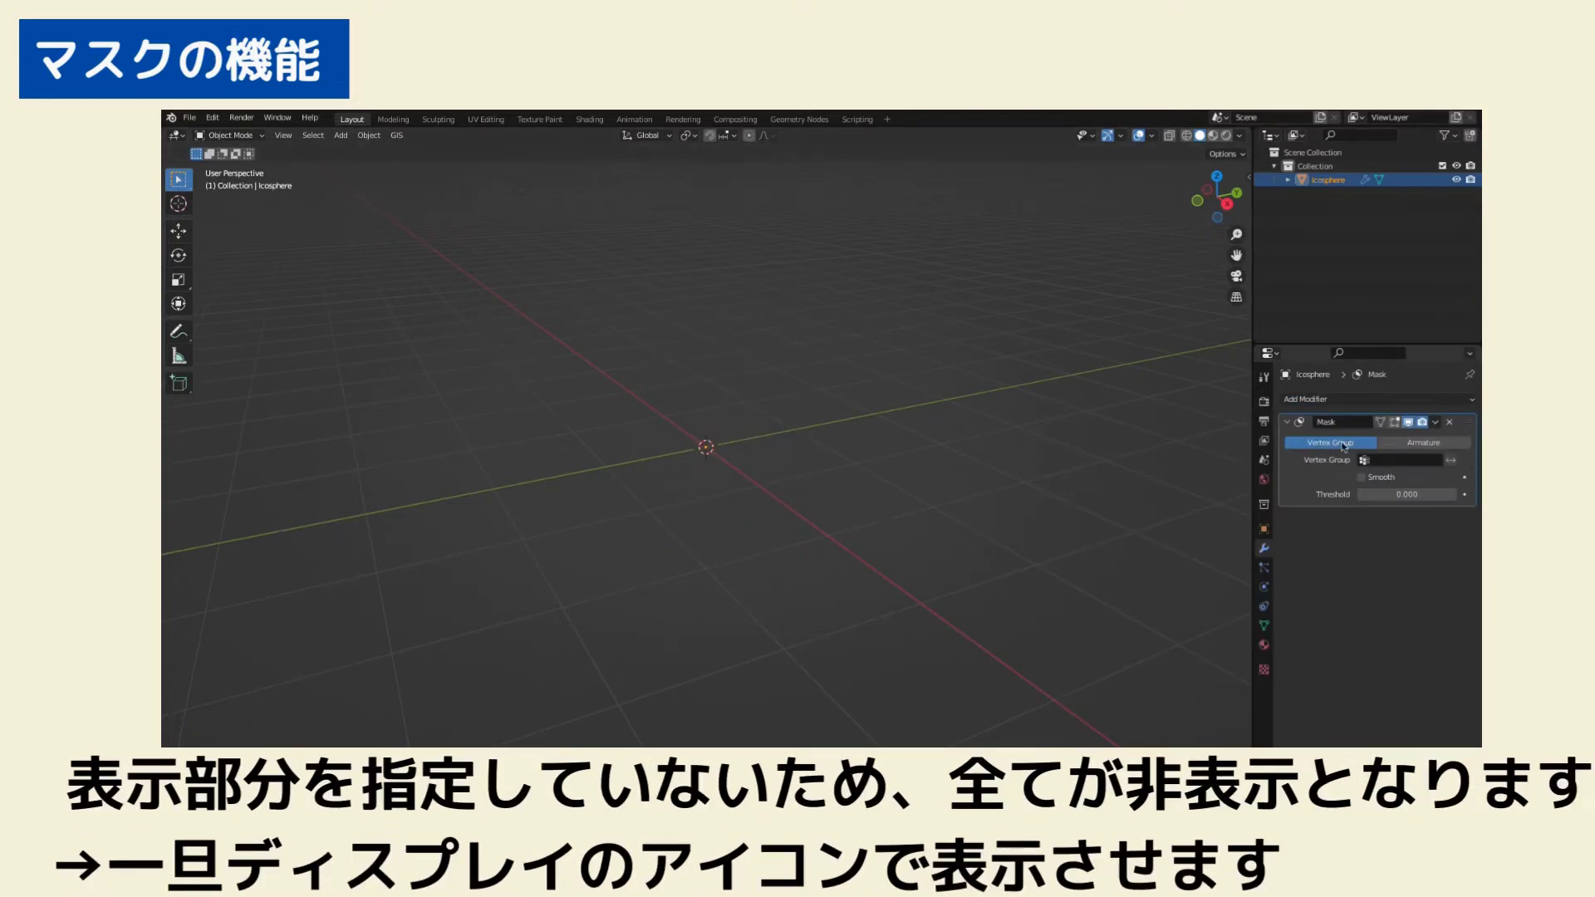
click(1408, 423)
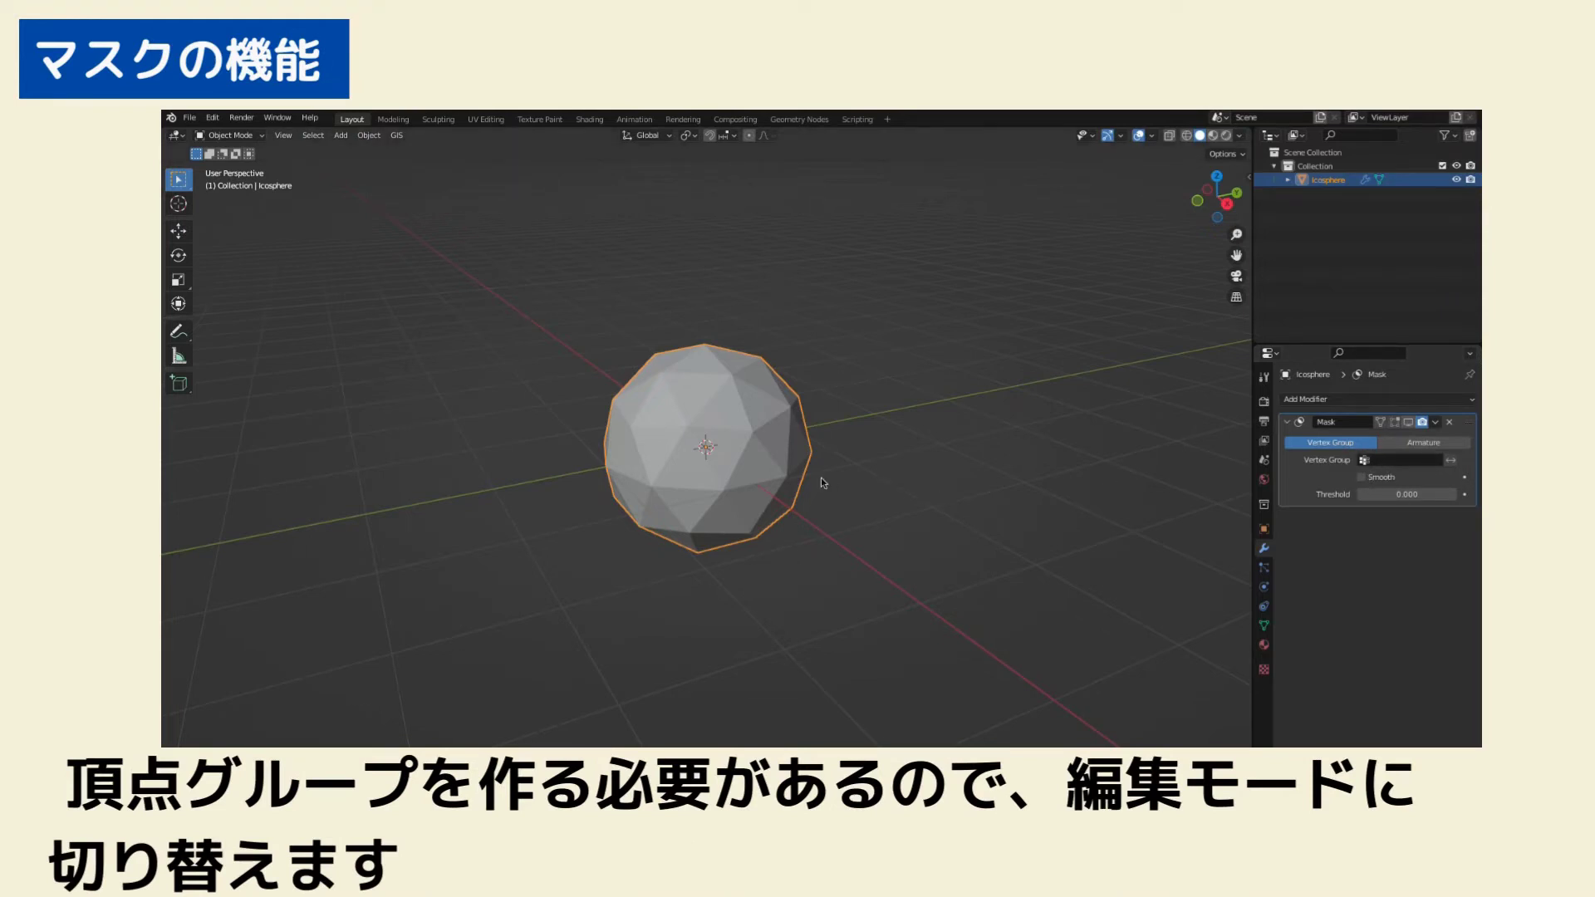
In Edit Mode, select several vertices on the icosphere
key(Tab)
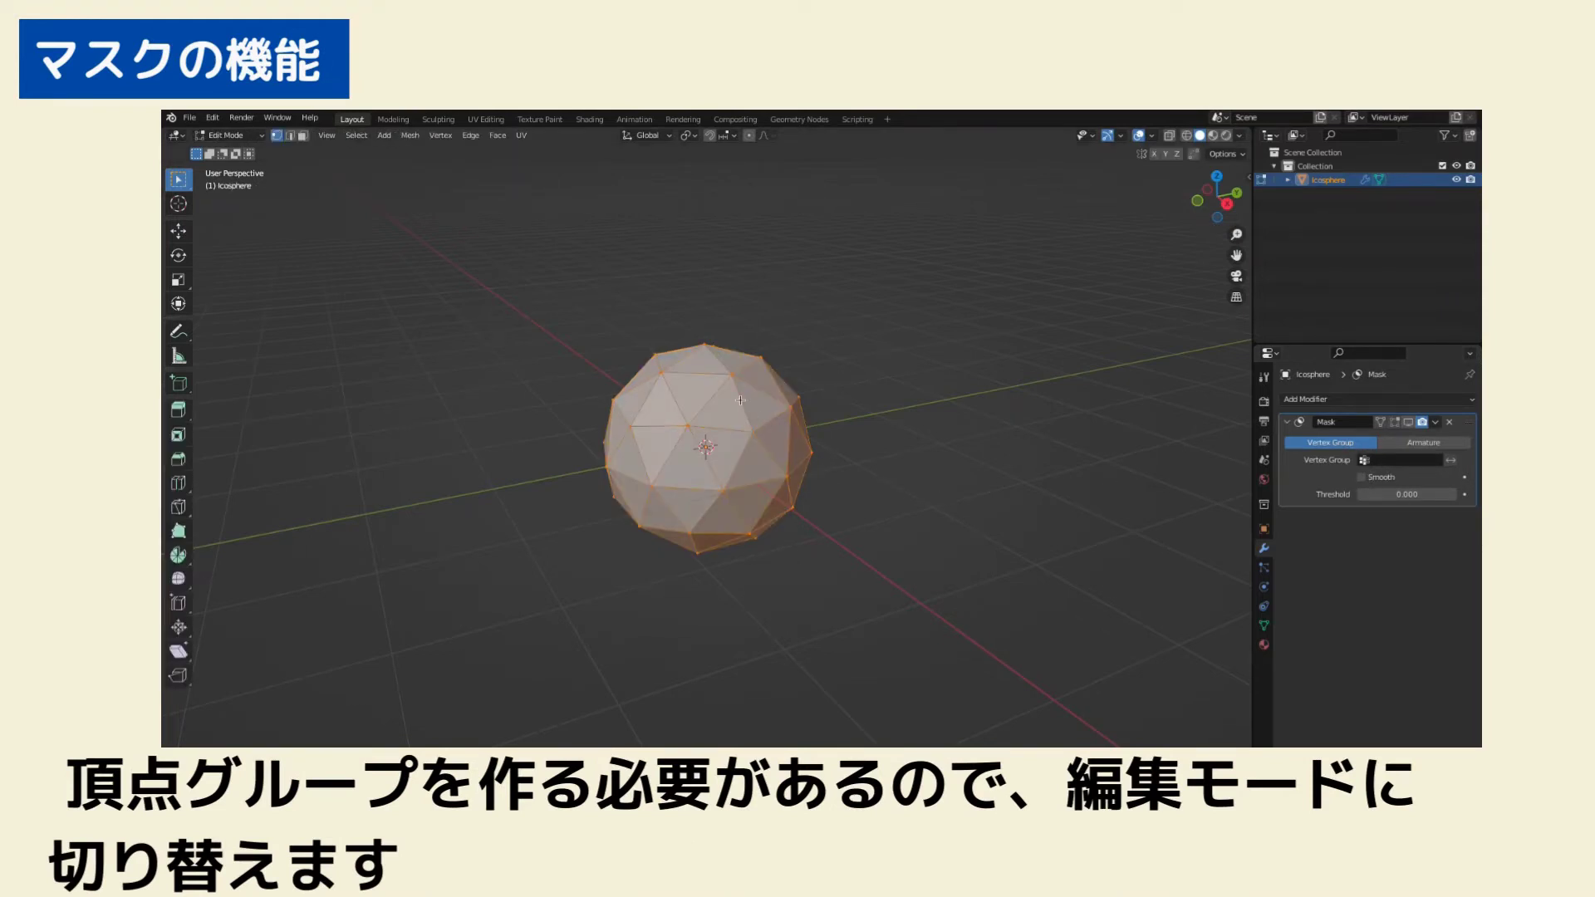
click(740, 401)
shift+click(792, 407)
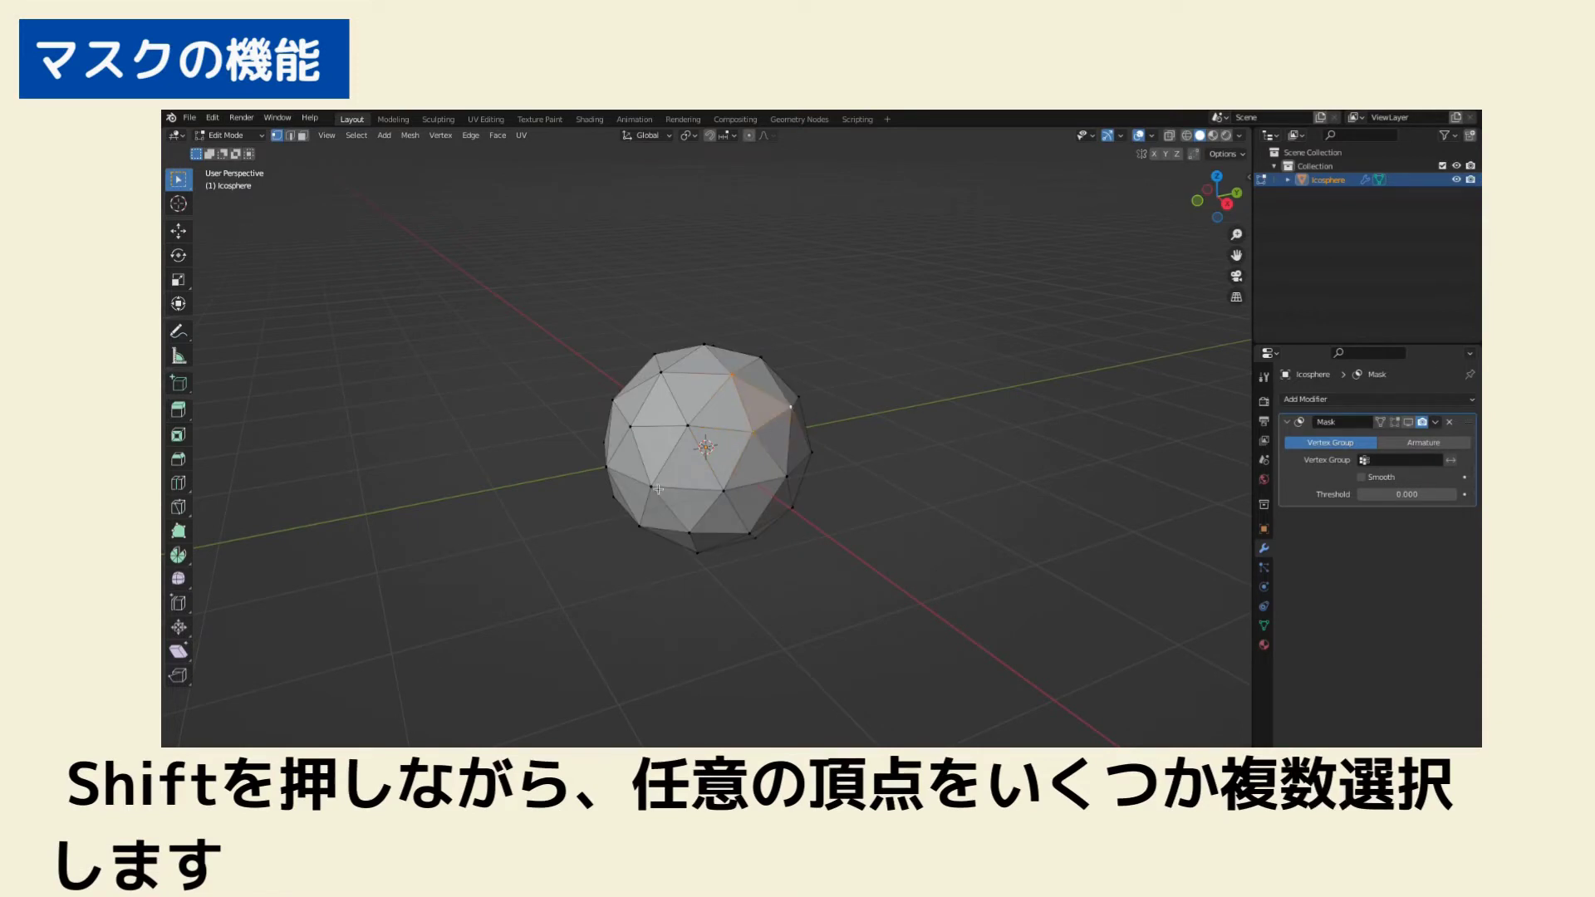
shift+click(724, 490)
mouse_move(830, 519)
middle_down()
mouse_move(864, 527)
mouse_move(718, 436)
middle_up()
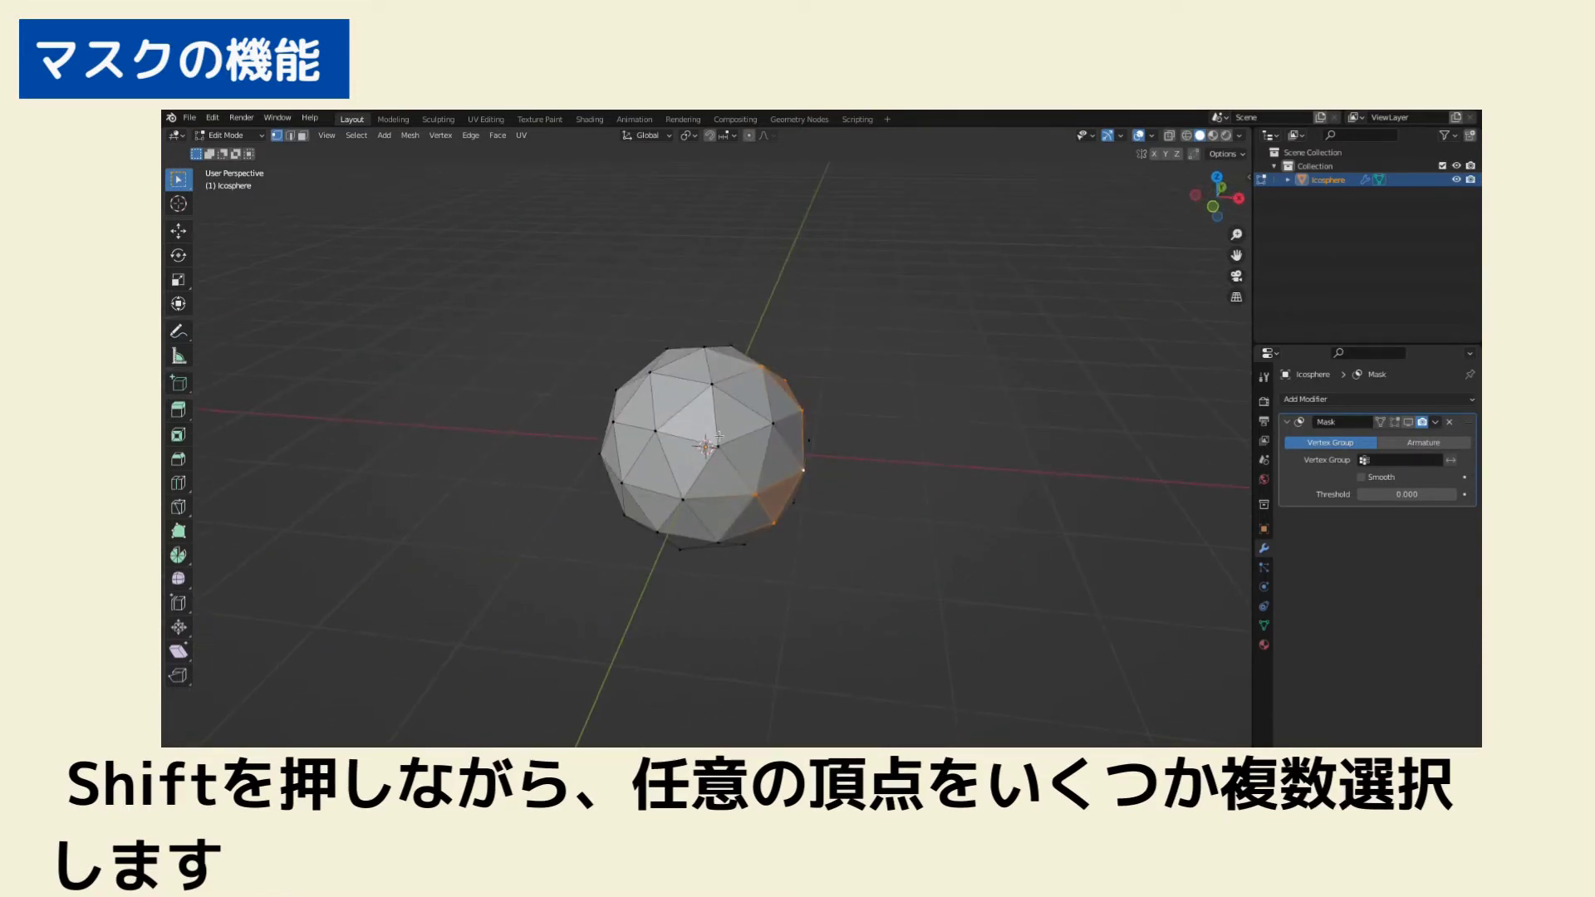
shift+click(650, 371)
shift+click(710, 438)
middle_drag(915, 455, 820, 466)
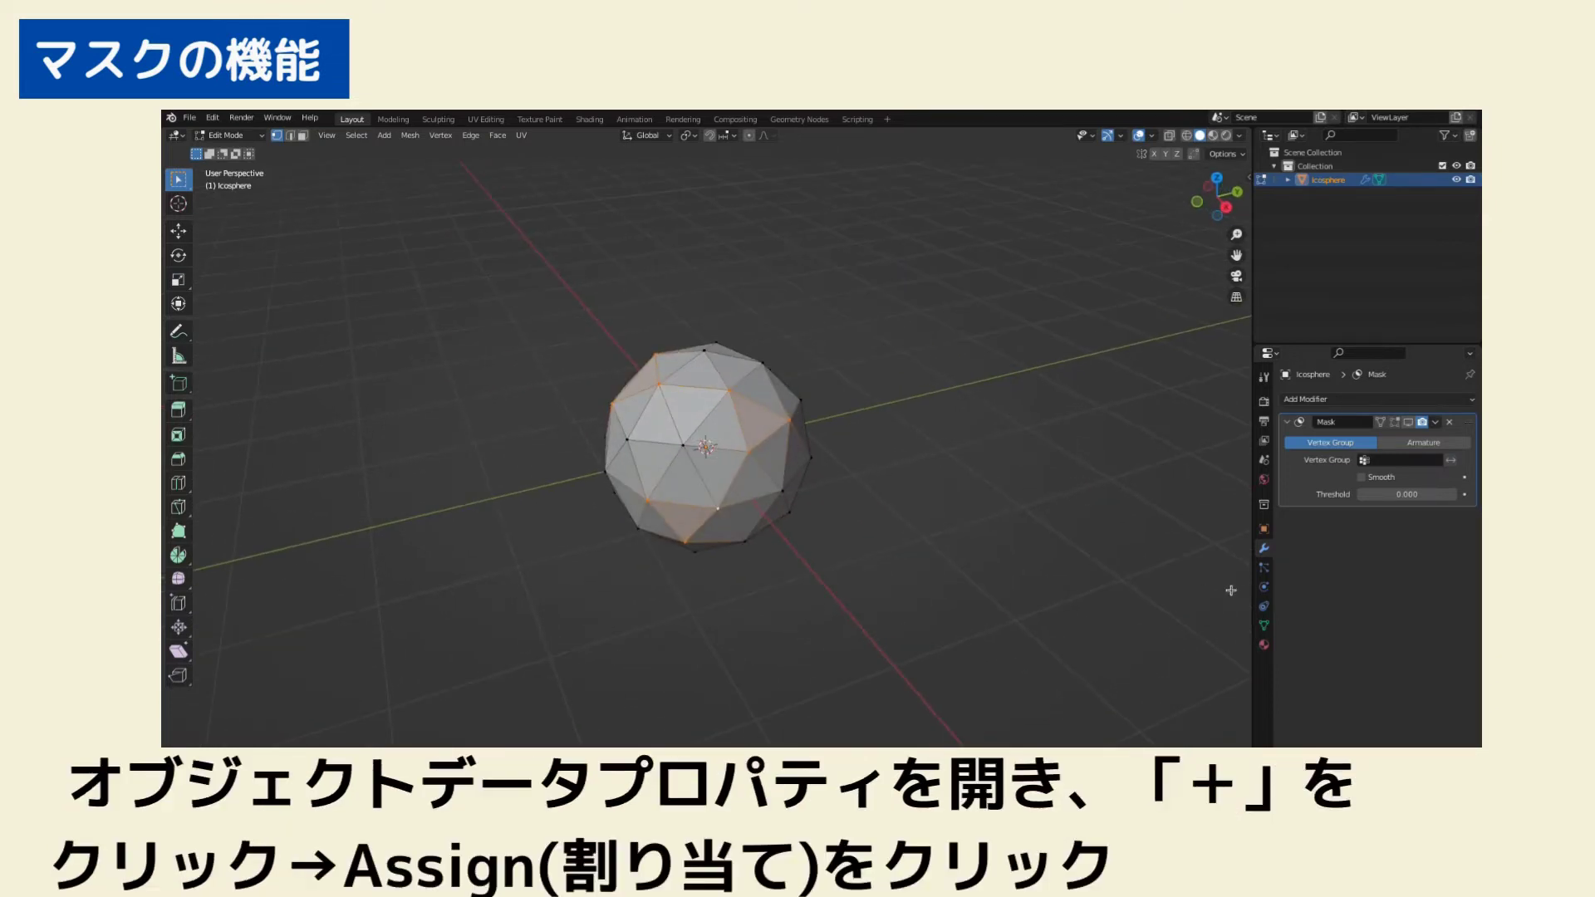
Create vertex group 'Group' from the selected vertices and set it as the Mask's vertex group
click(1264, 625)
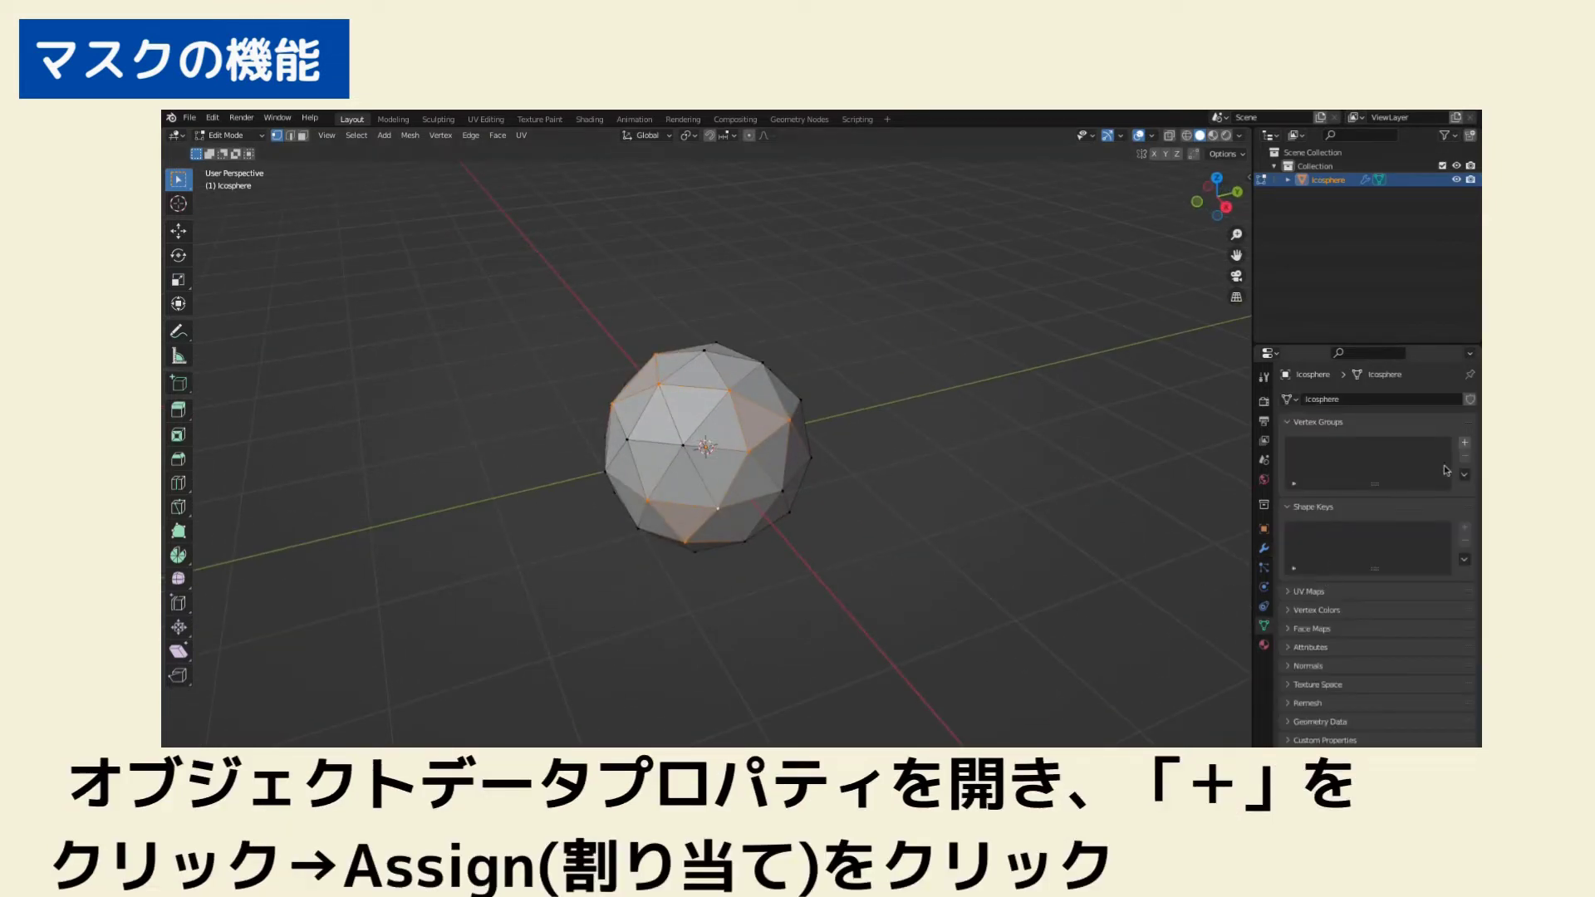
click(1466, 442)
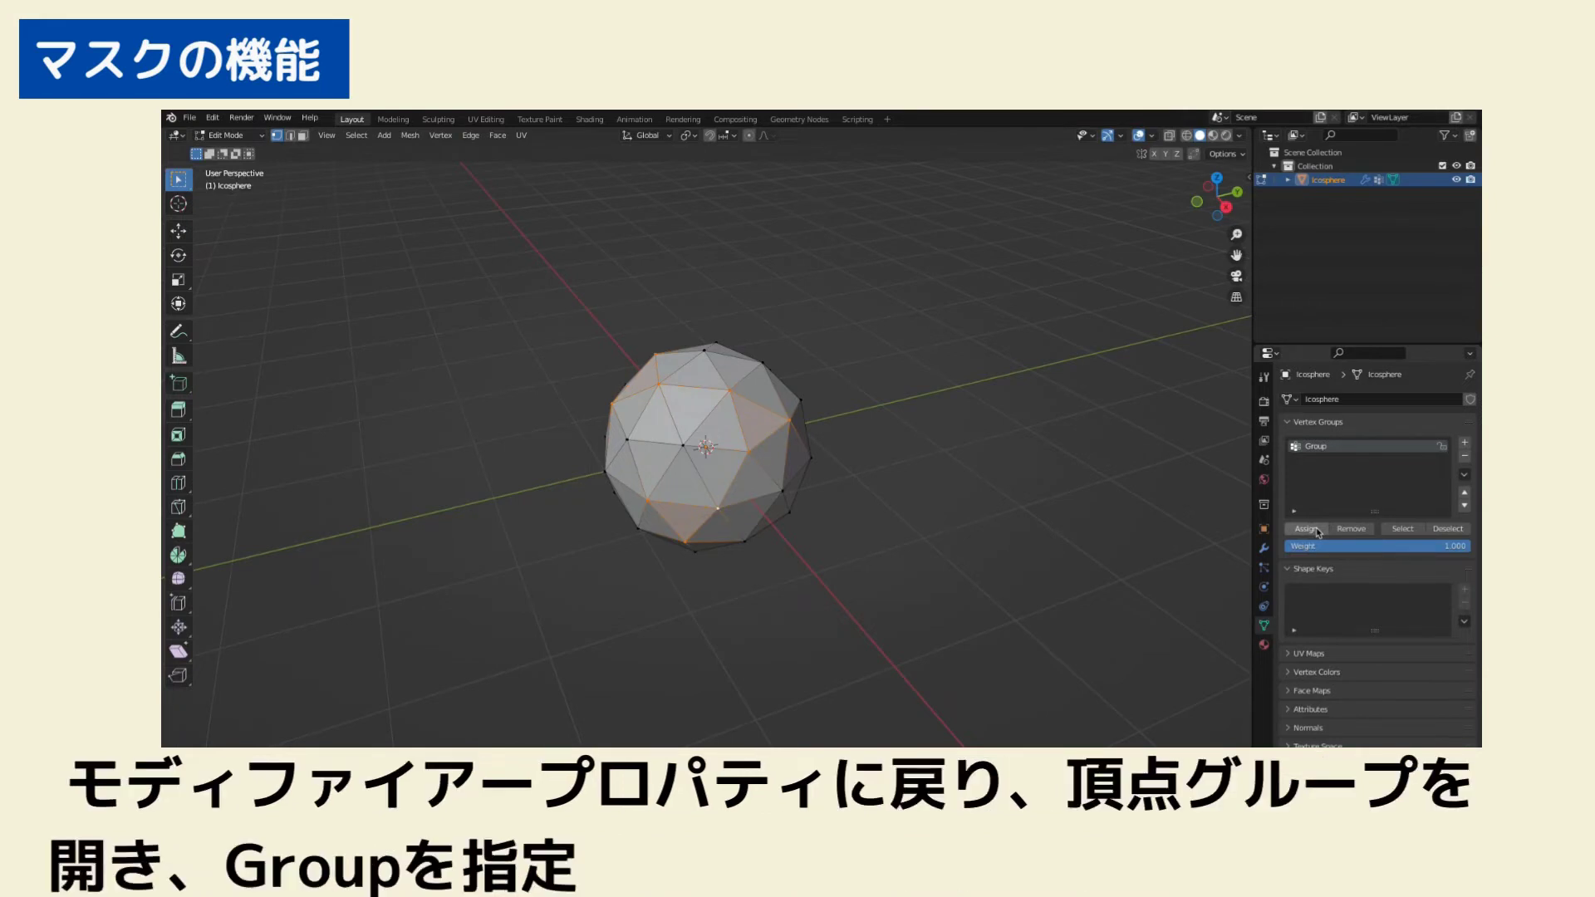
click(1264, 548)
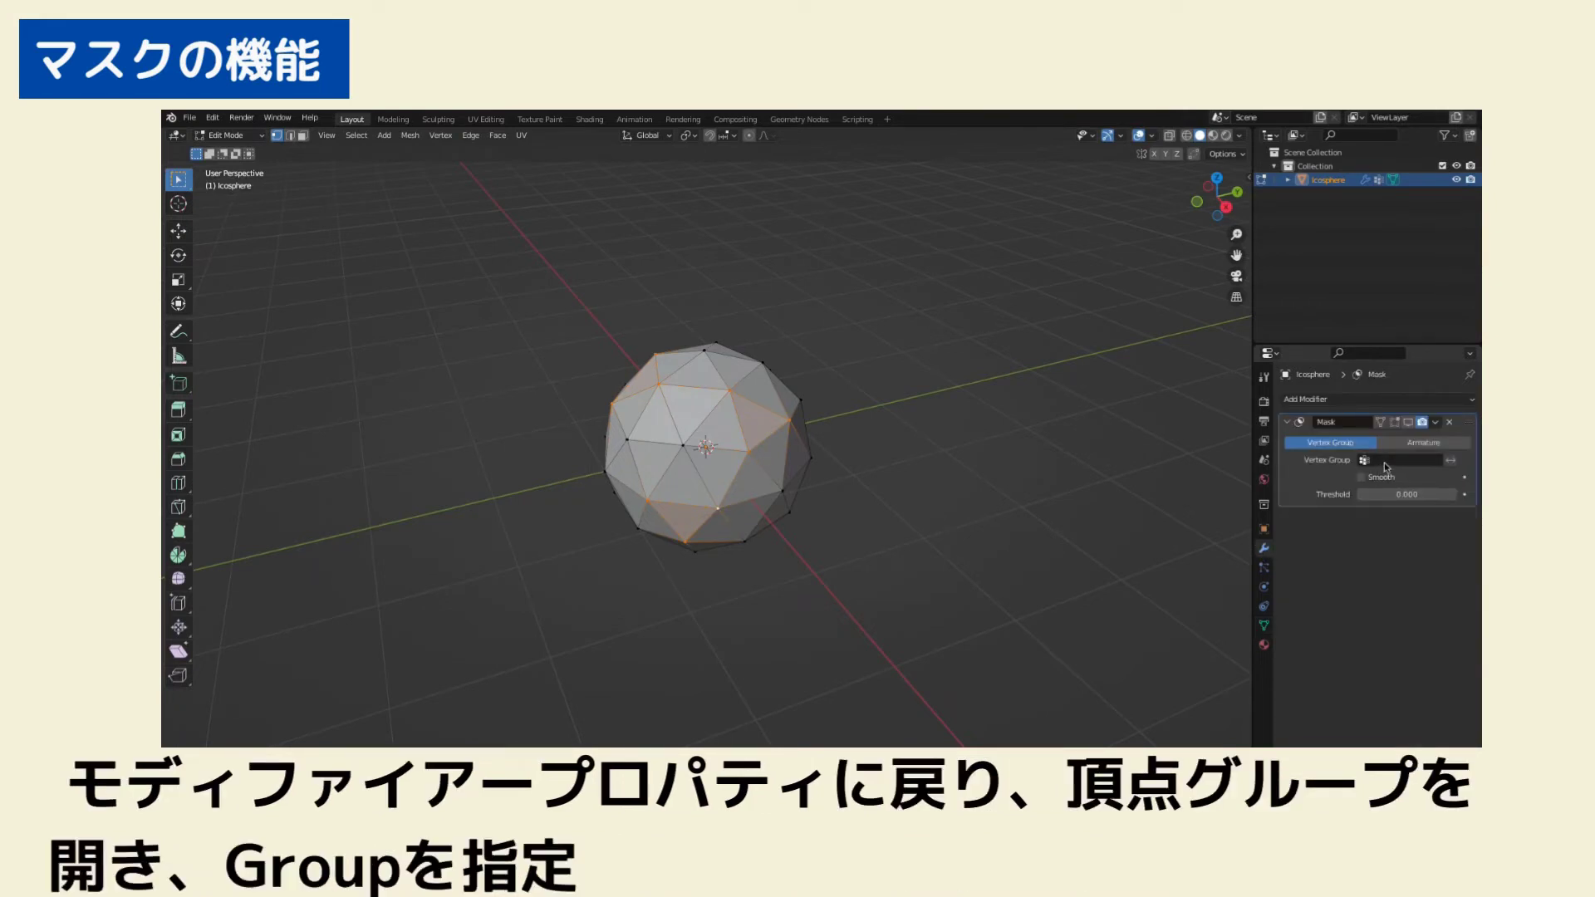
click(1381, 462)
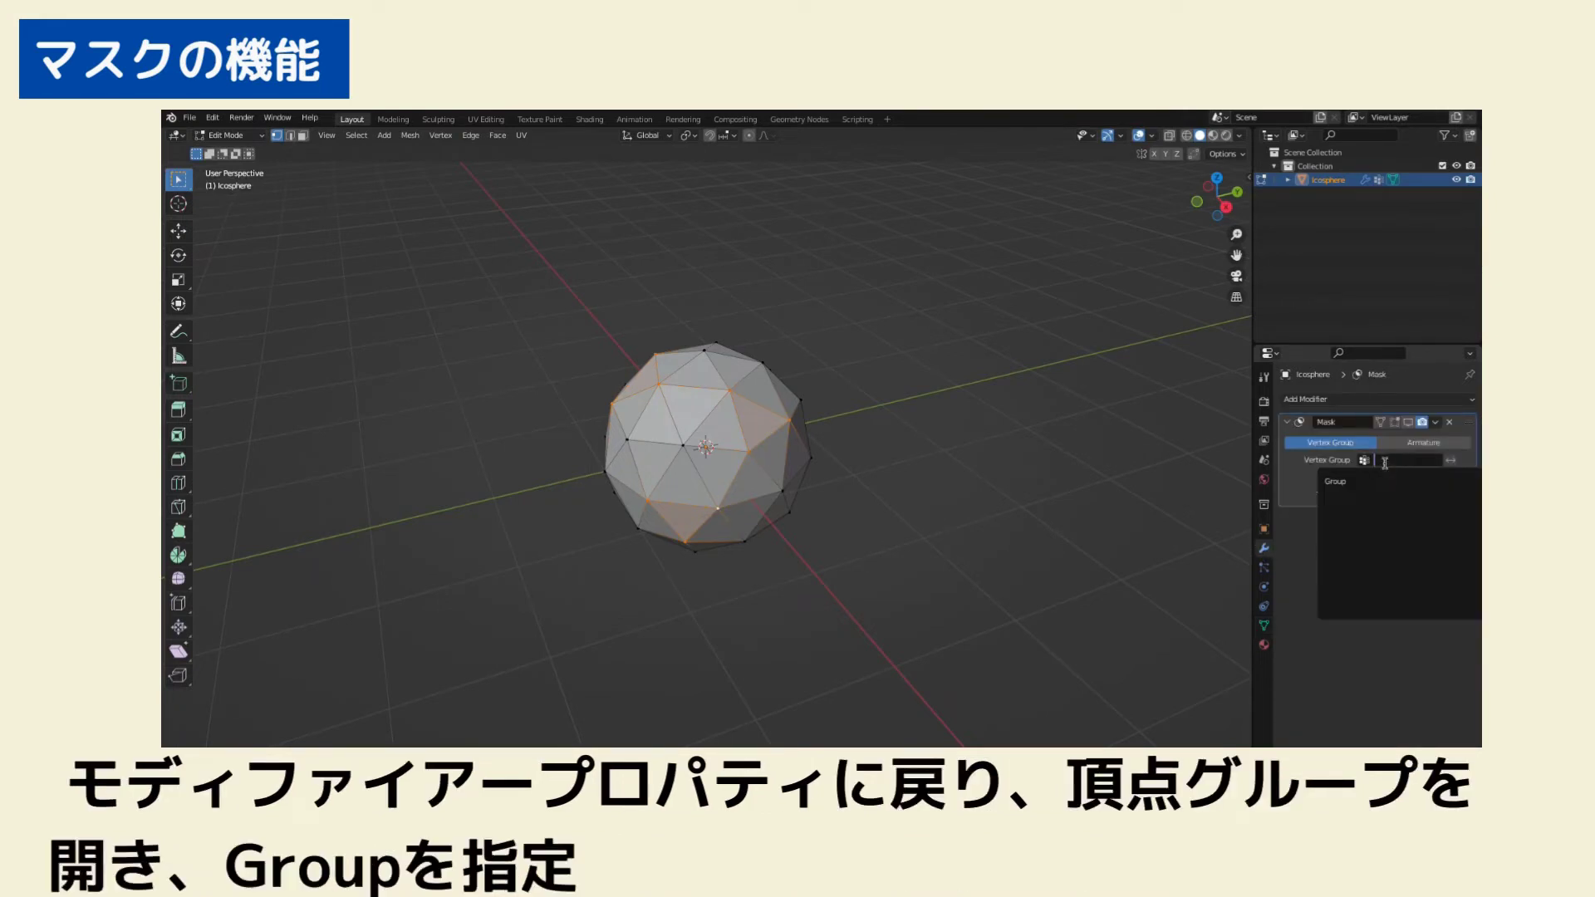
click(1347, 485)
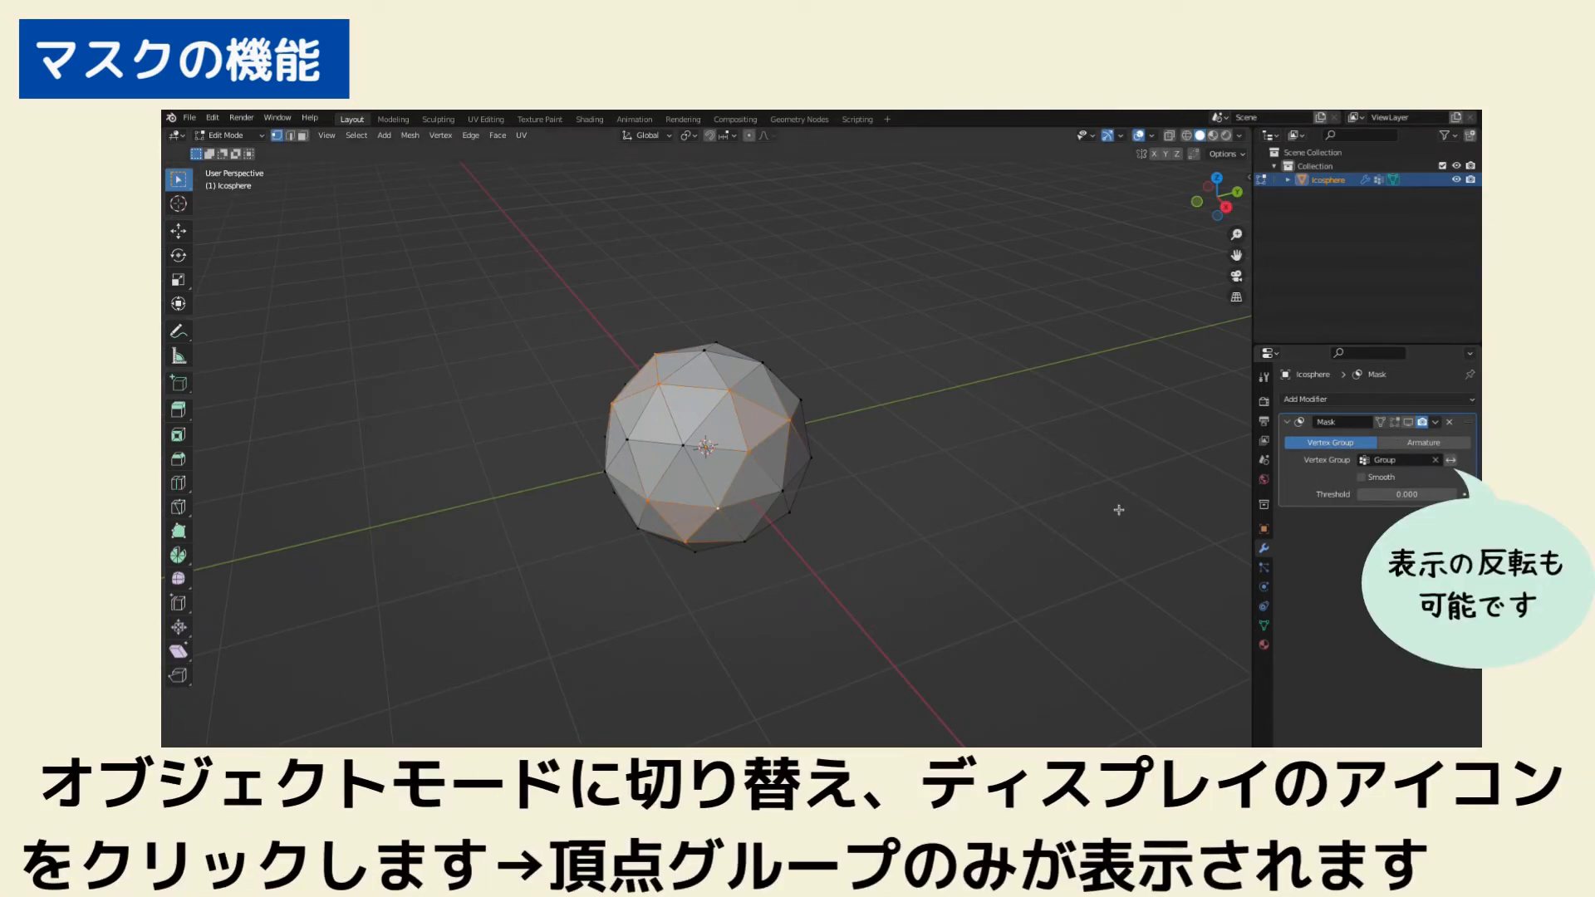
Return to Object Mode and show the Mask result, leaving only the grouped triangles
key(Tab)
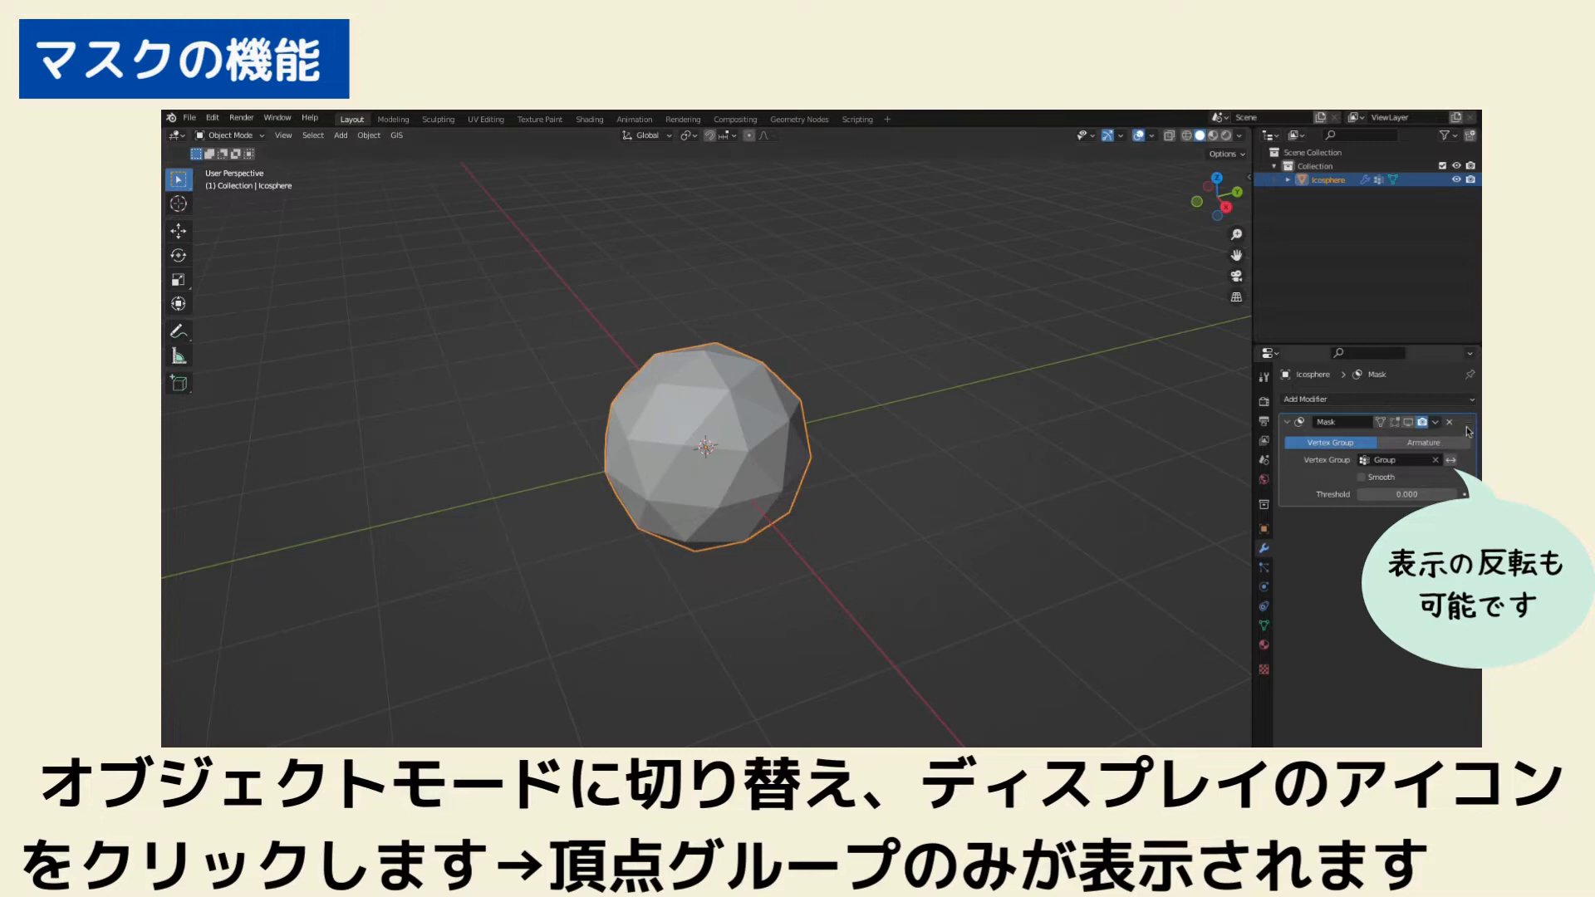
click(1408, 423)
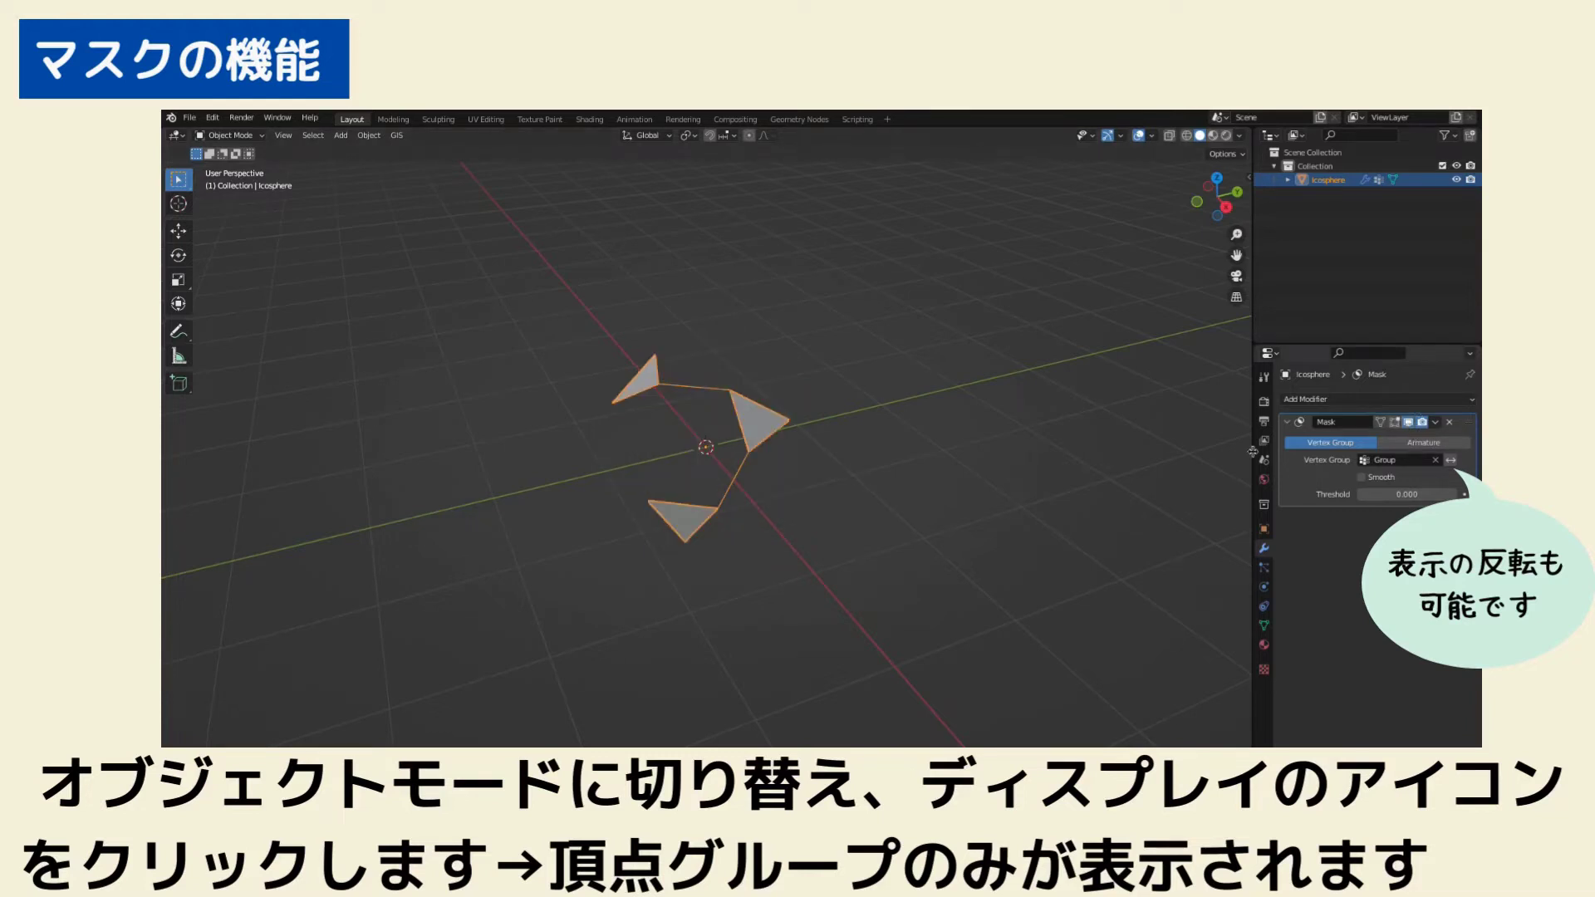
mouse_move(863, 521)
middle_down()
mouse_move(935, 470)
mouse_move(971, 494)
mouse_move(863, 512)
middle_up()
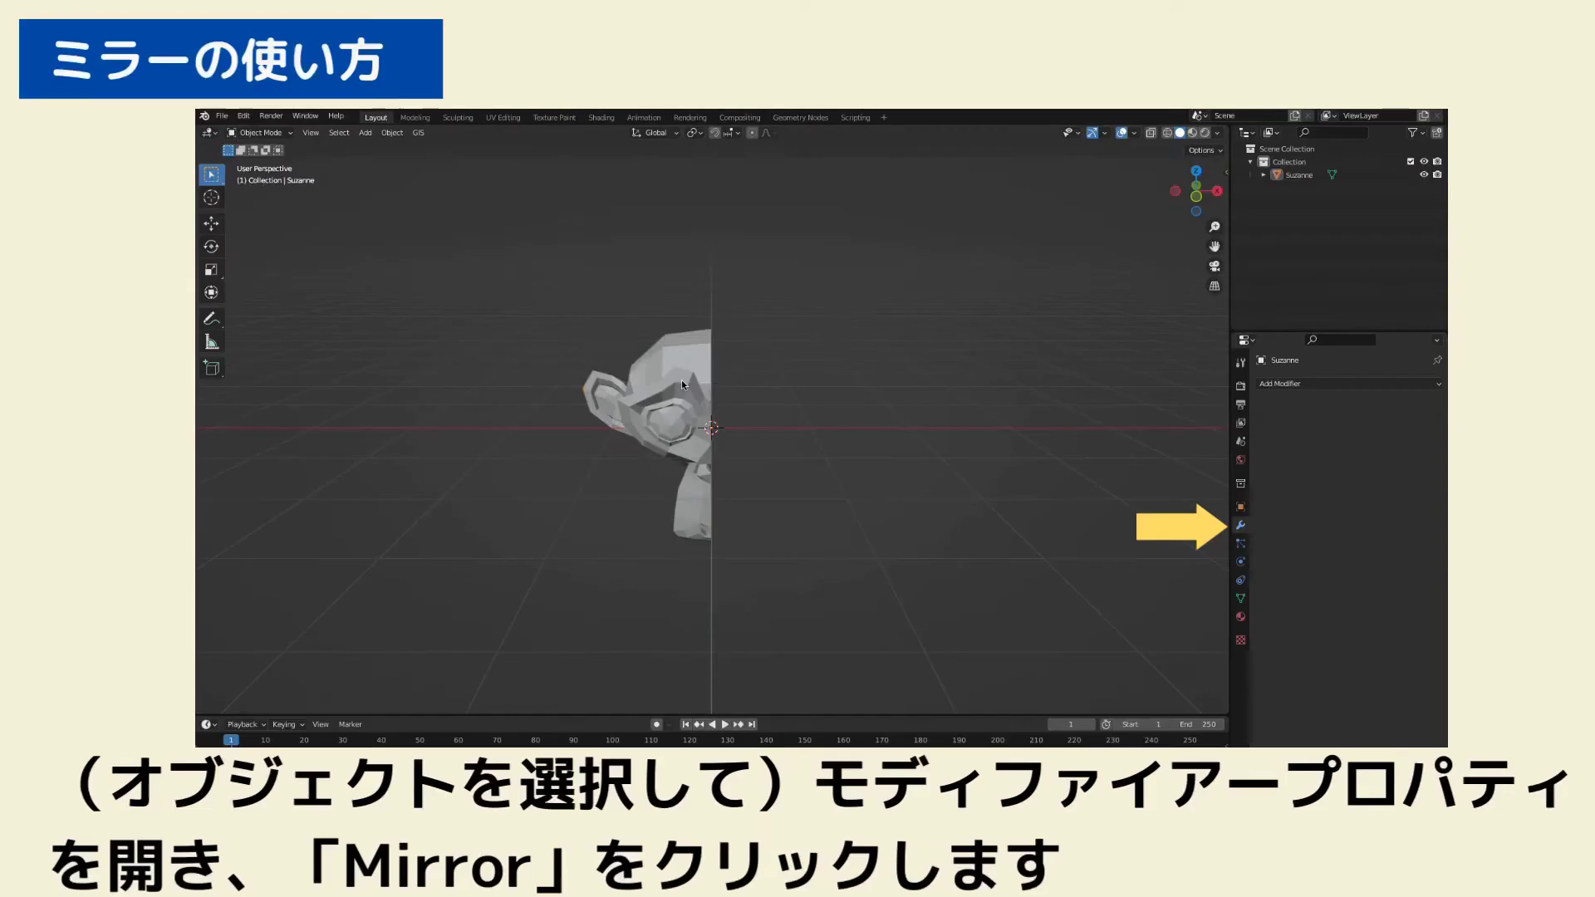
click(681, 381)
Add a Mirror modifier to half Suzanne, trying Y and Z axes before settling on X
click(1279, 383)
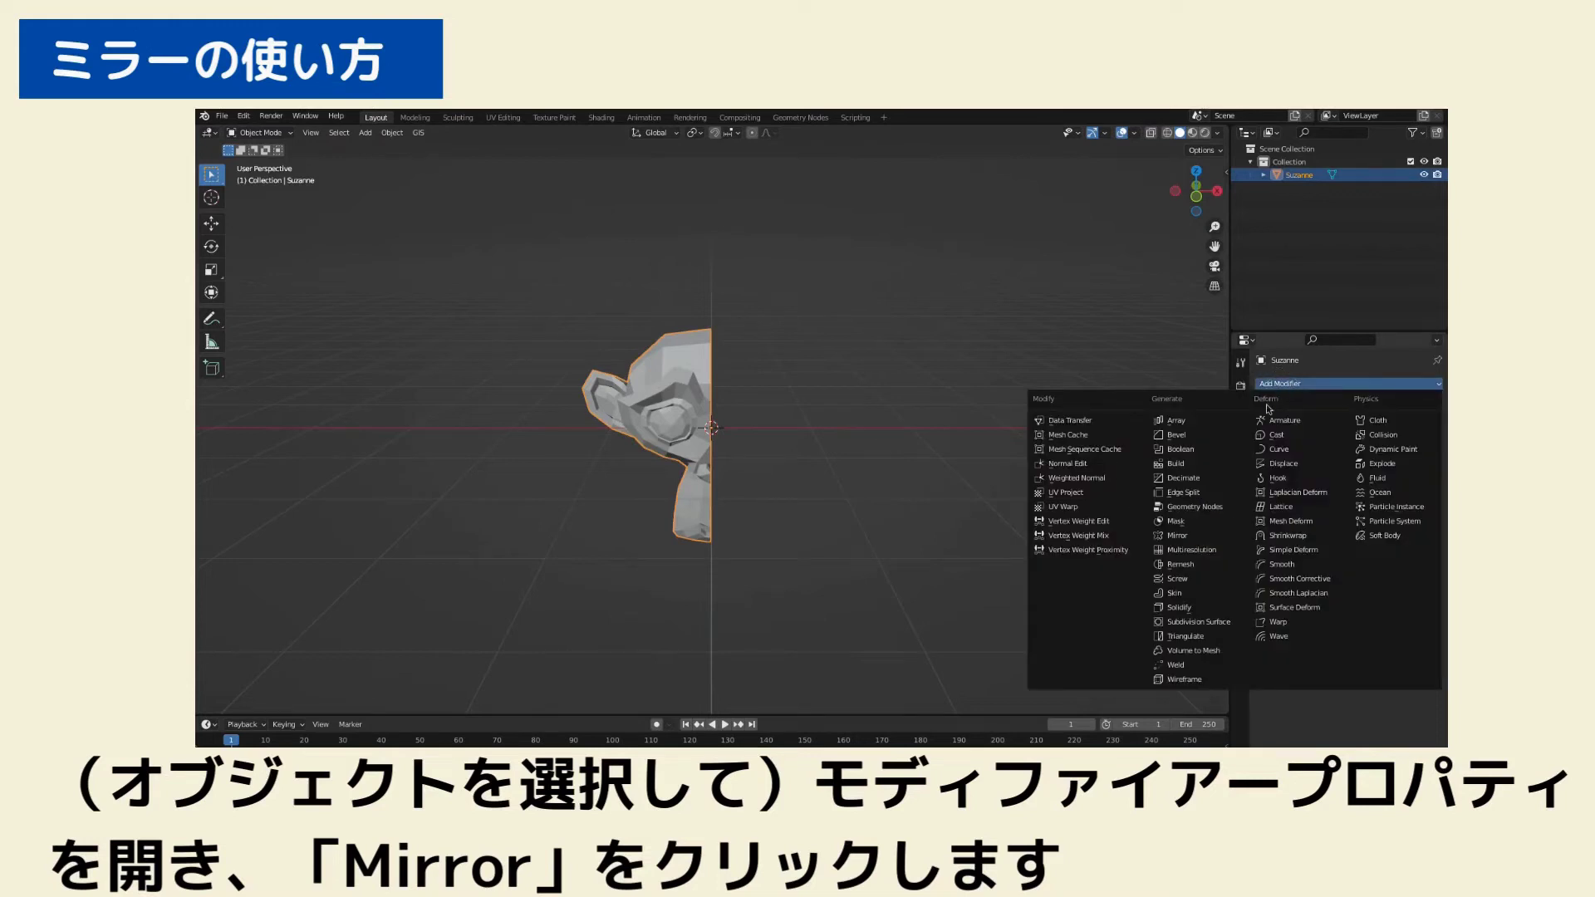
click(1180, 523)
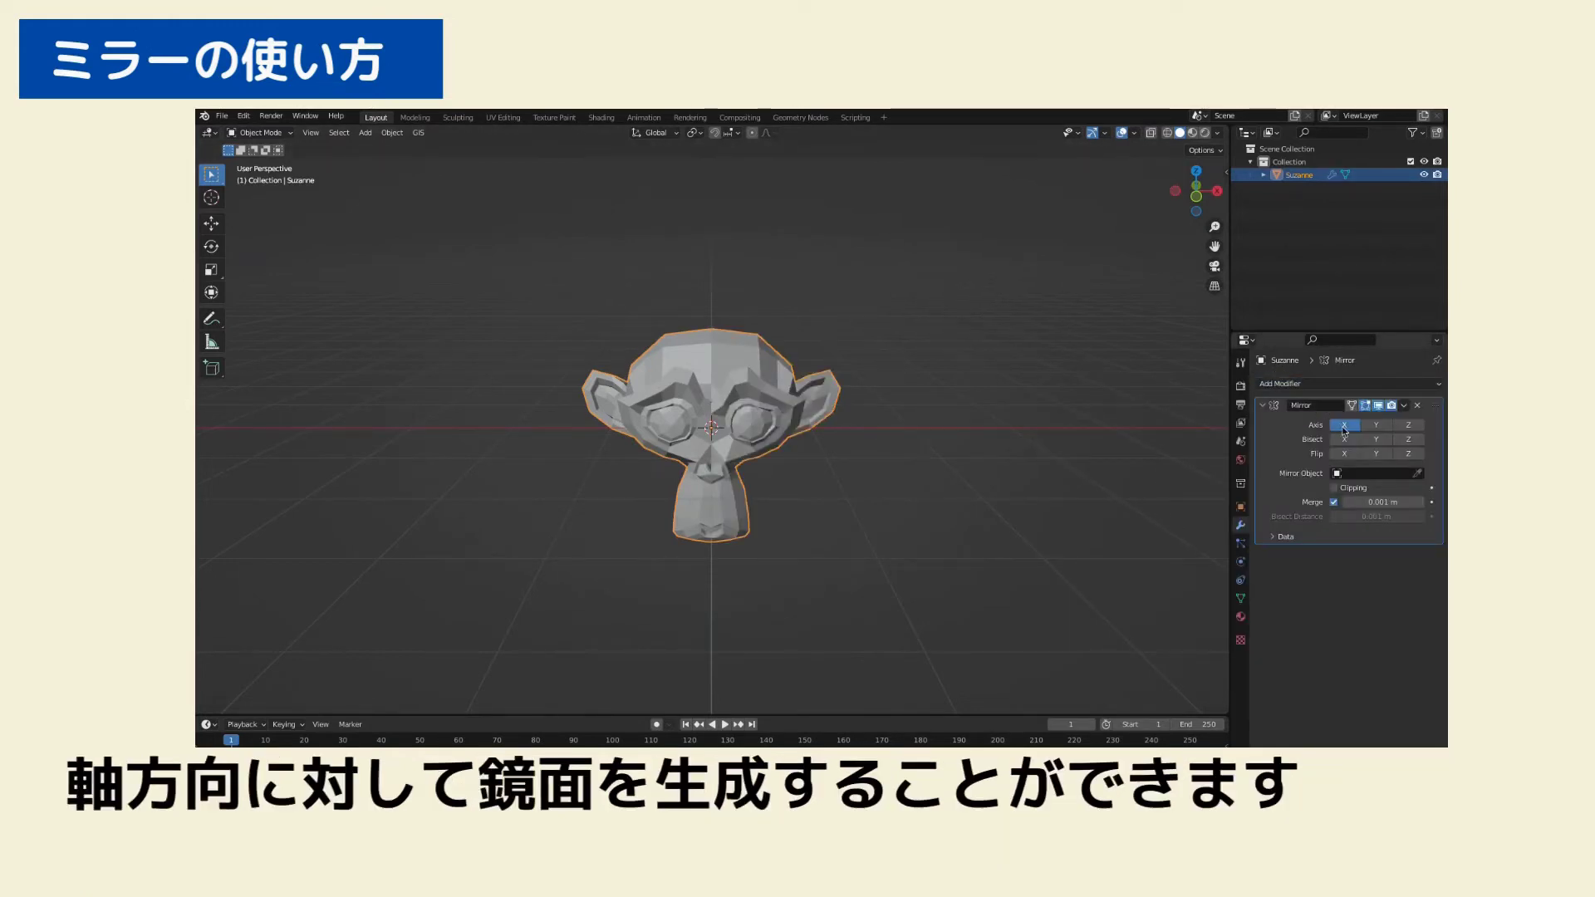
click(1343, 425)
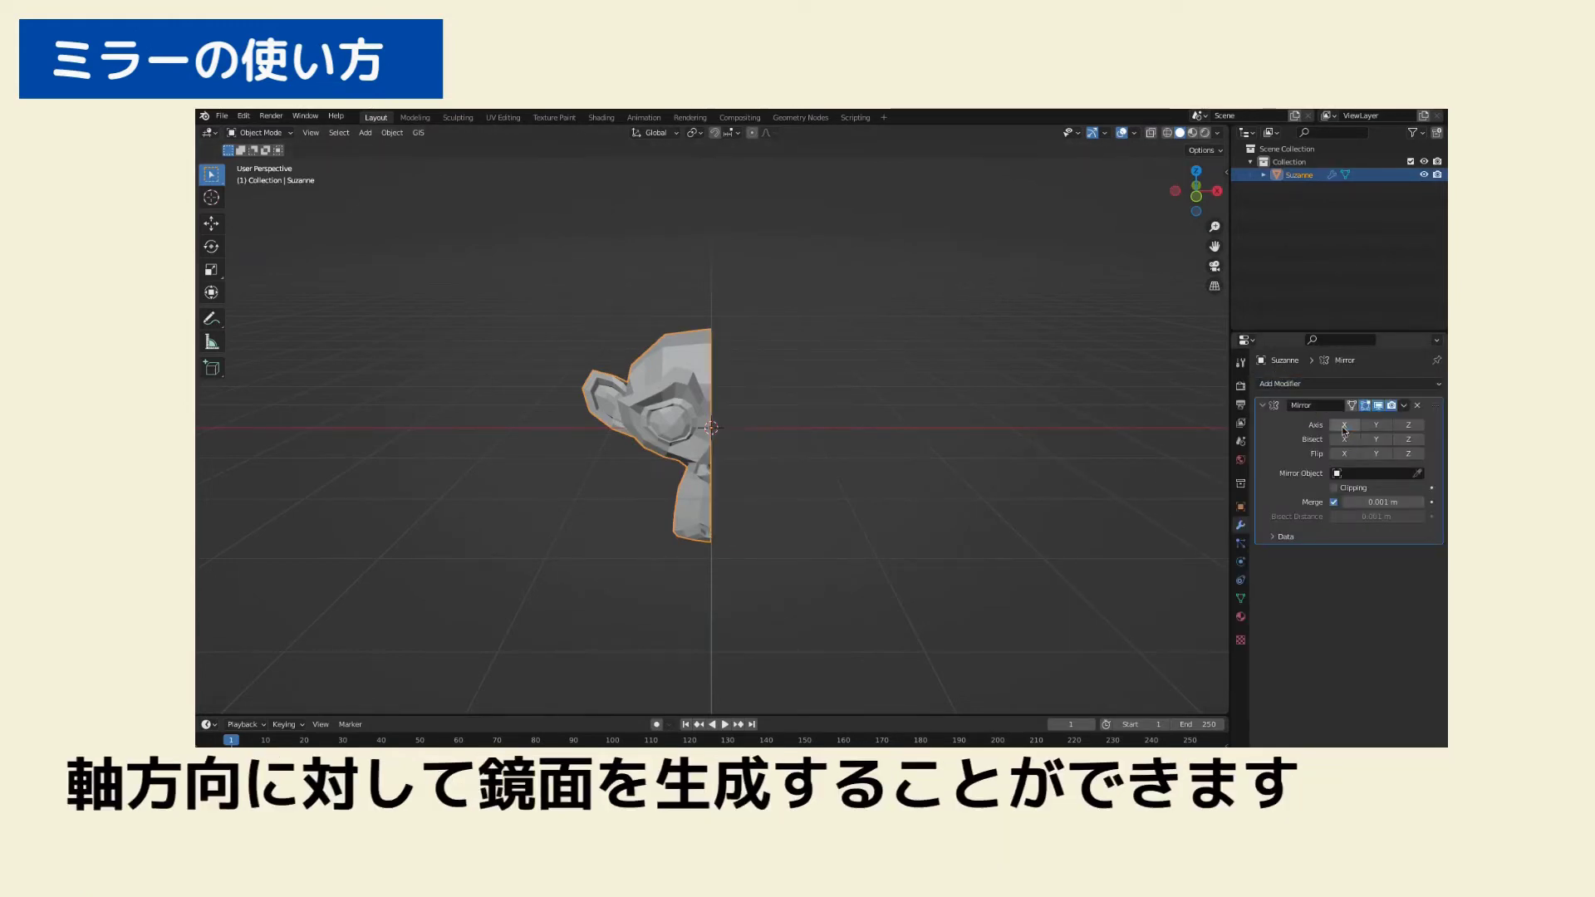
middle_drag(997, 461, 847, 462)
click(1375, 424)
mouse_move(927, 492)
middle_down()
mouse_move(959, 404)
mouse_move(943, 480)
mouse_move(786, 437)
middle_up()
click(1408, 424)
click(1344, 425)
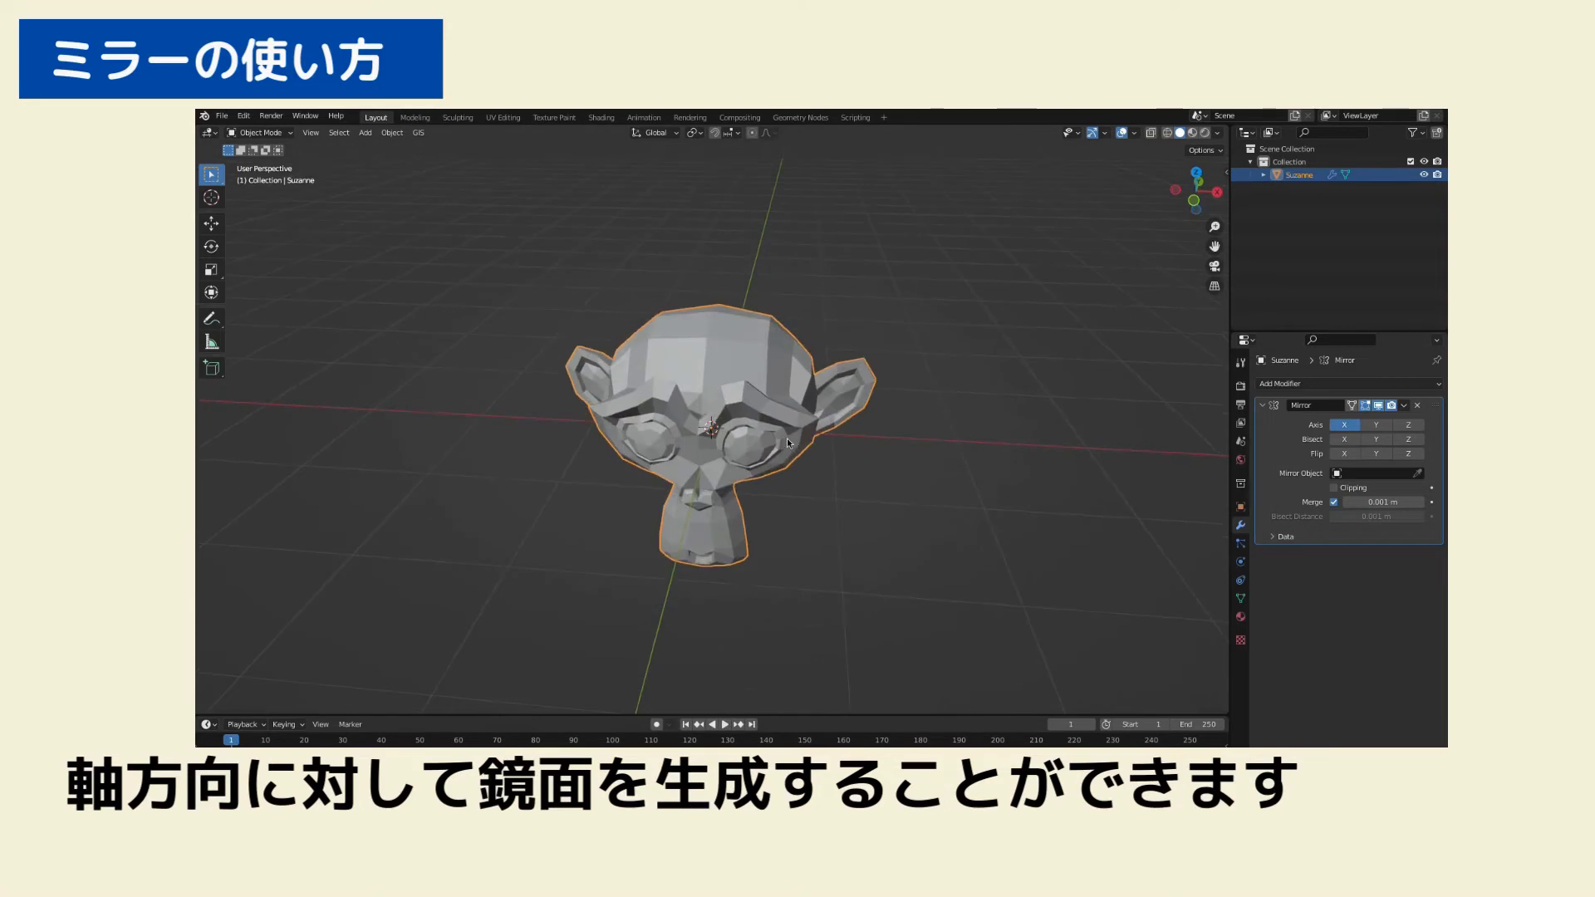
In Edit Mode, pull the ear-tip vertex outward so the mirrored ear points too
key(Tab)
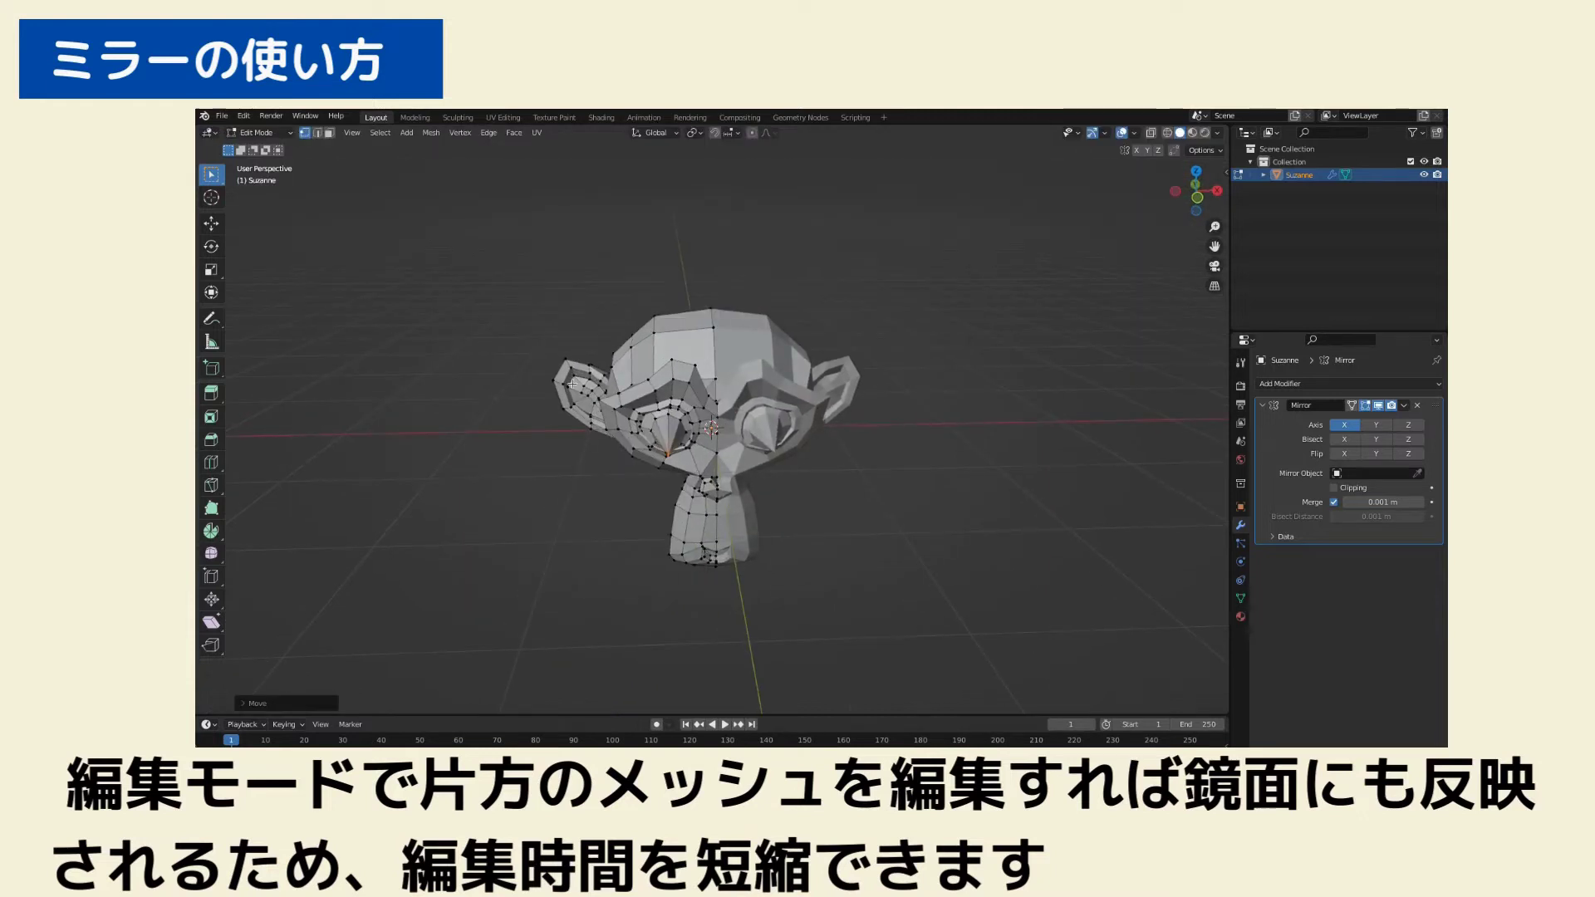
key(g)
click(754, 569)
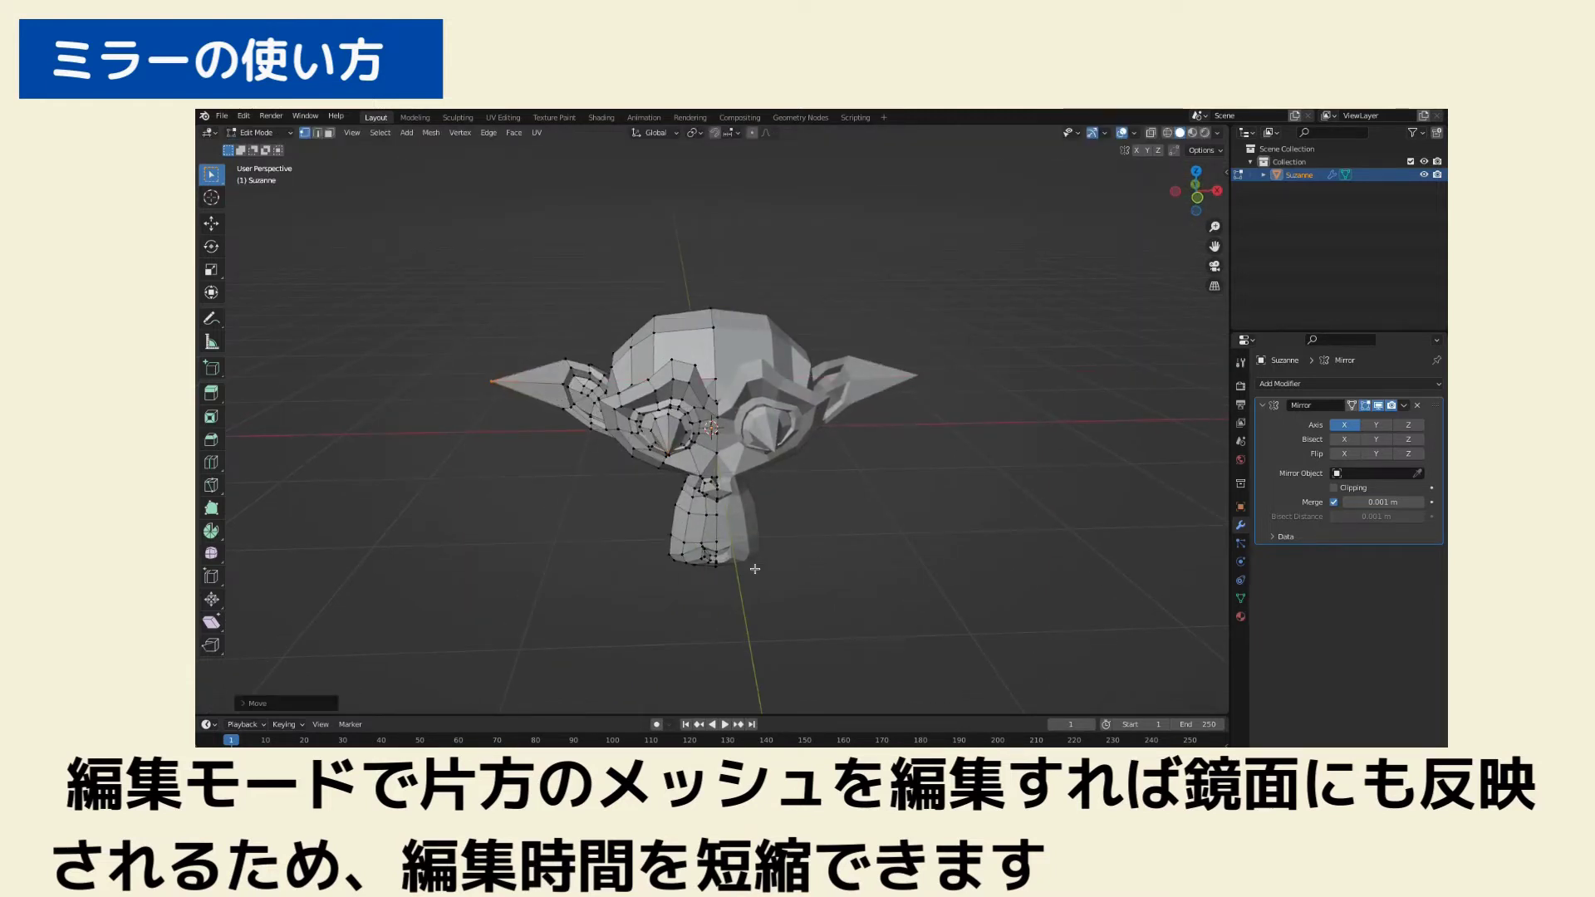
middle_drag(790, 516, 932, 526)
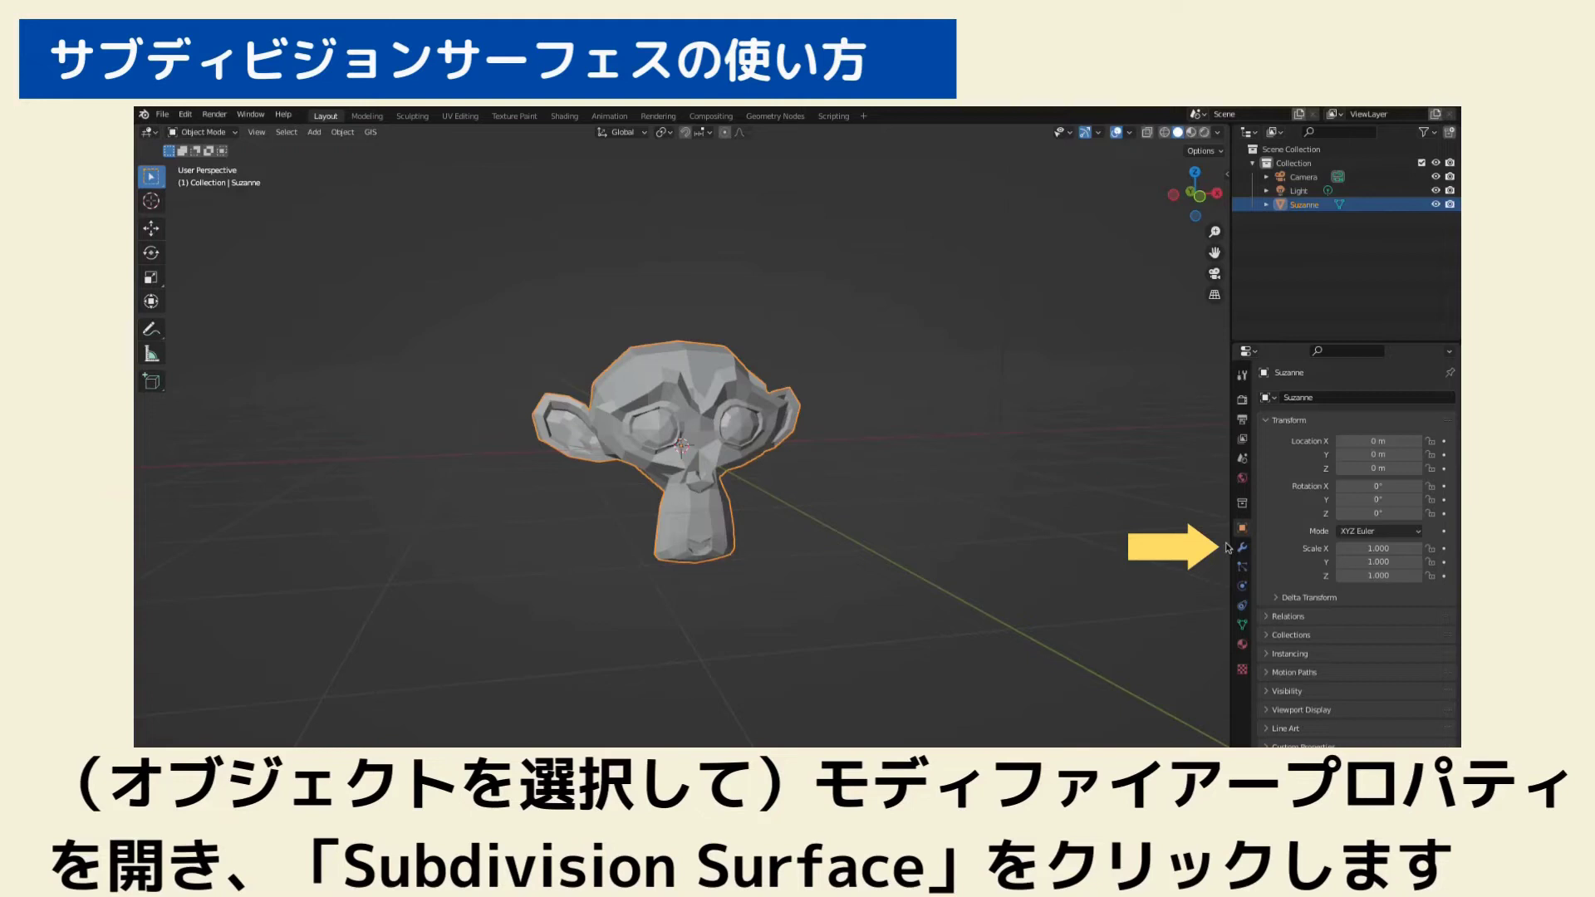
Add a Subdivision Surface modifier to Suzanne with Levels Viewport 3
click(1292, 402)
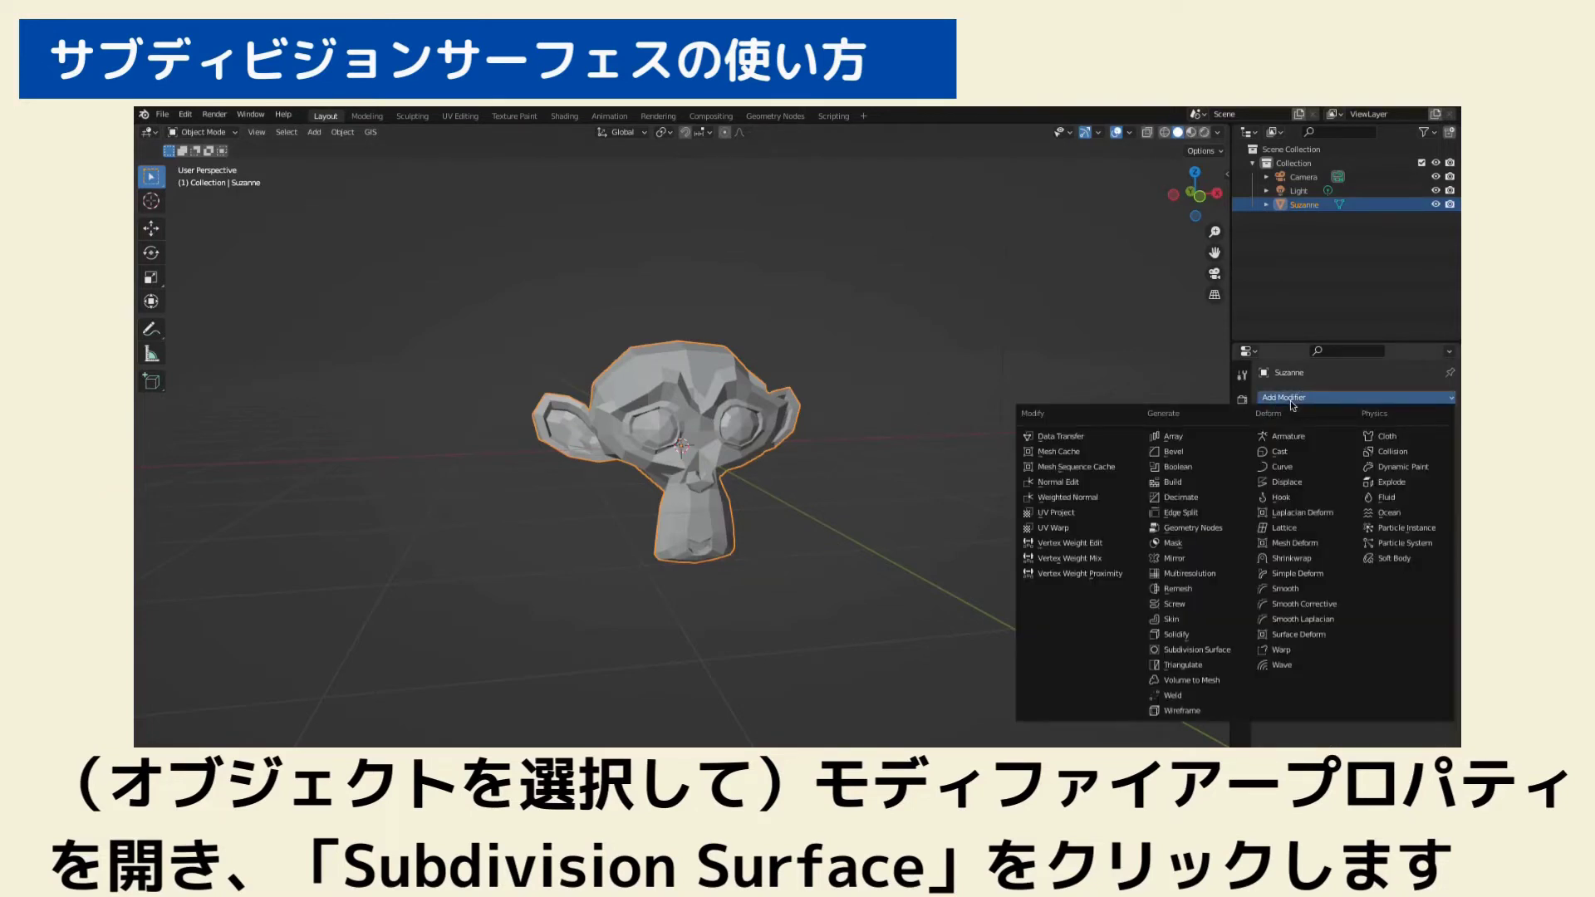
click(1204, 650)
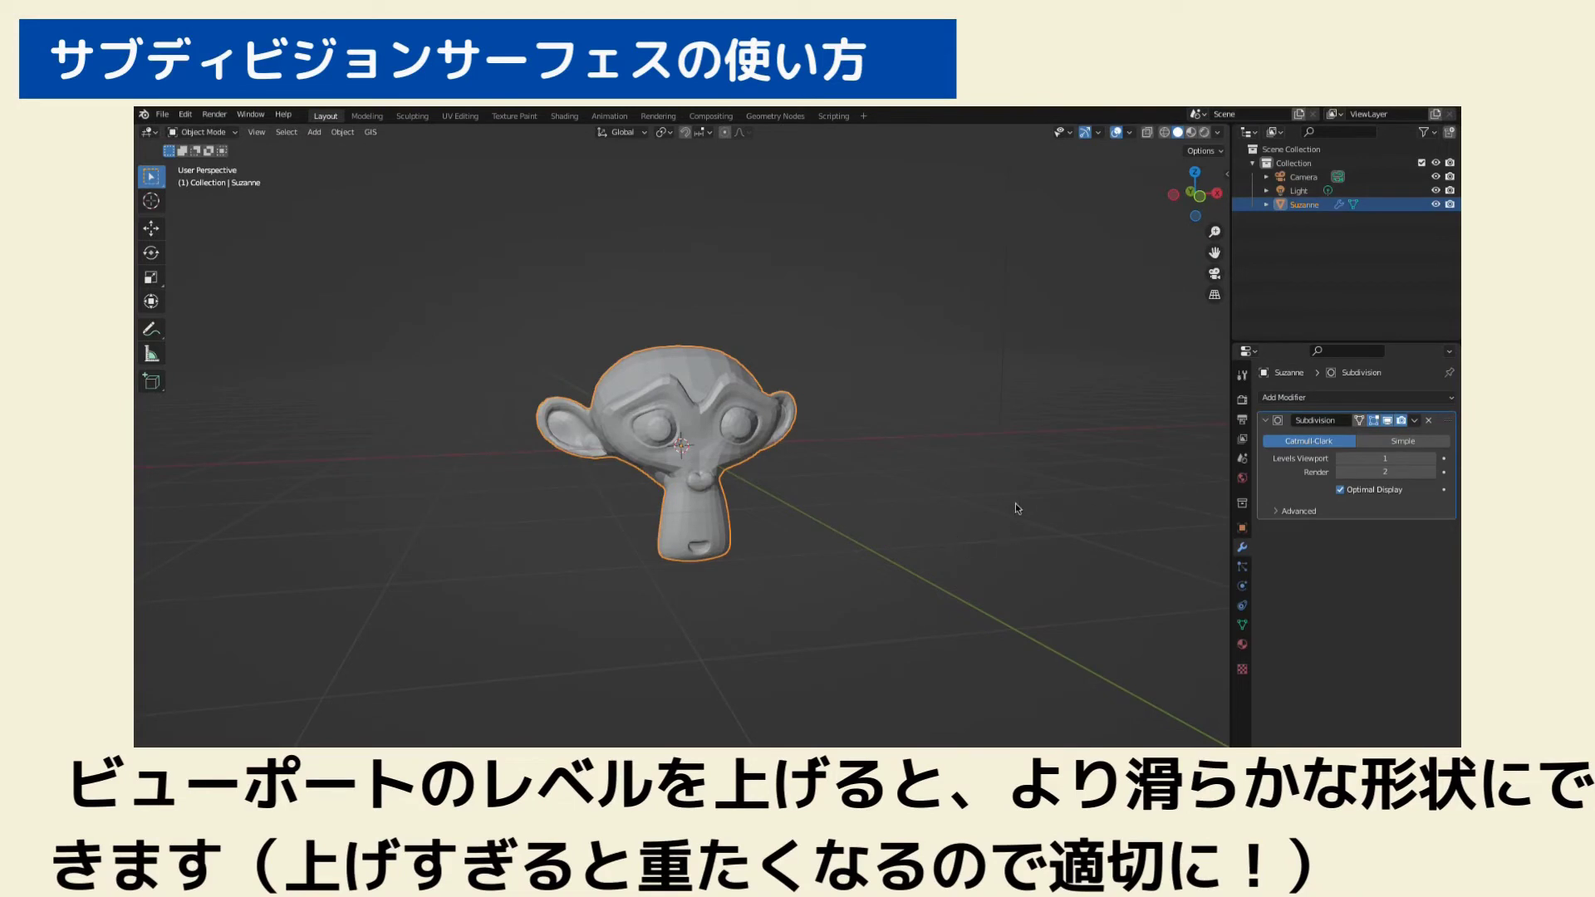
scroll(984, 509, up, 2)
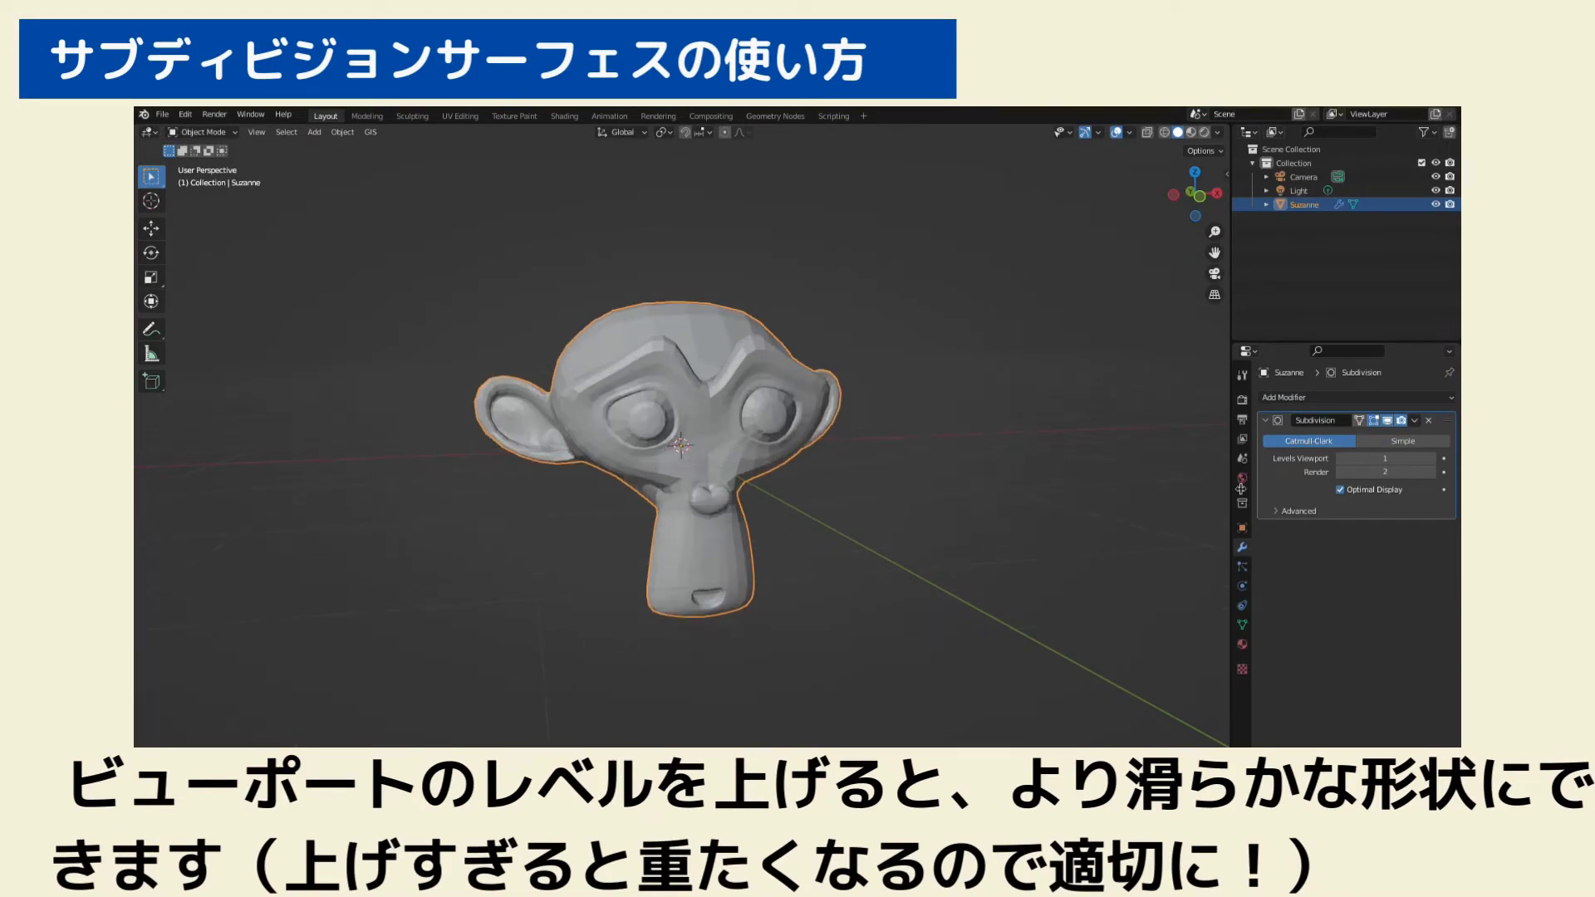
click(1432, 459)
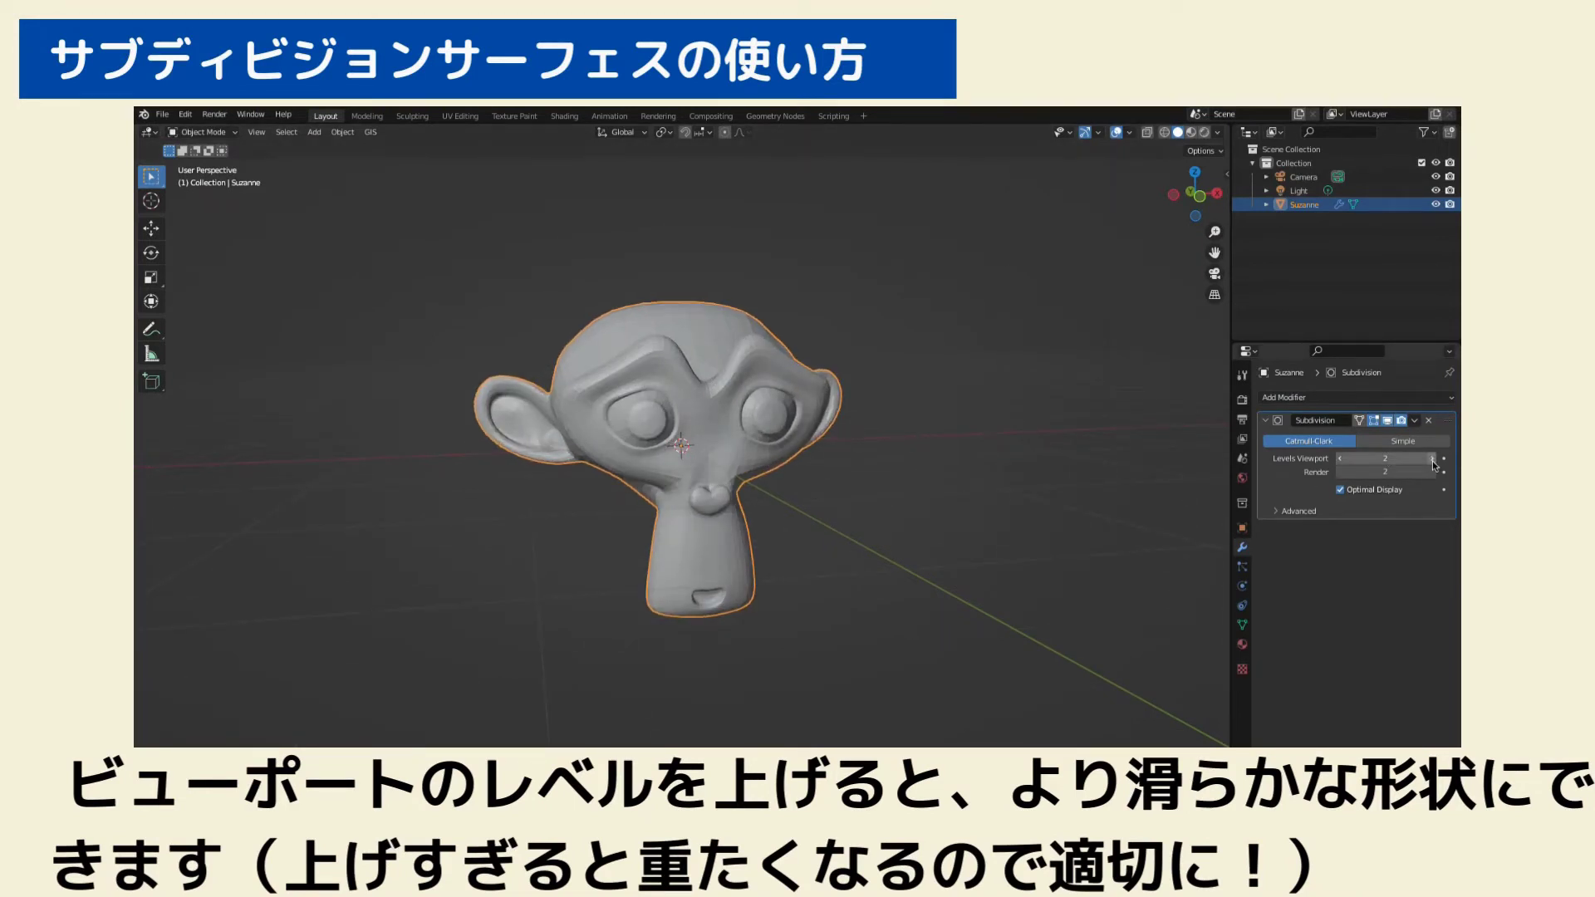
click(1432, 461)
Apply Shade Smooth to Suzanne
click(899, 439)
mouse_move(900, 438)
middle_down()
mouse_move(870, 459)
mouse_move(790, 435)
mouse_move(844, 422)
mouse_move(806, 415)
middle_up()
scroll(806, 415, up, 3)
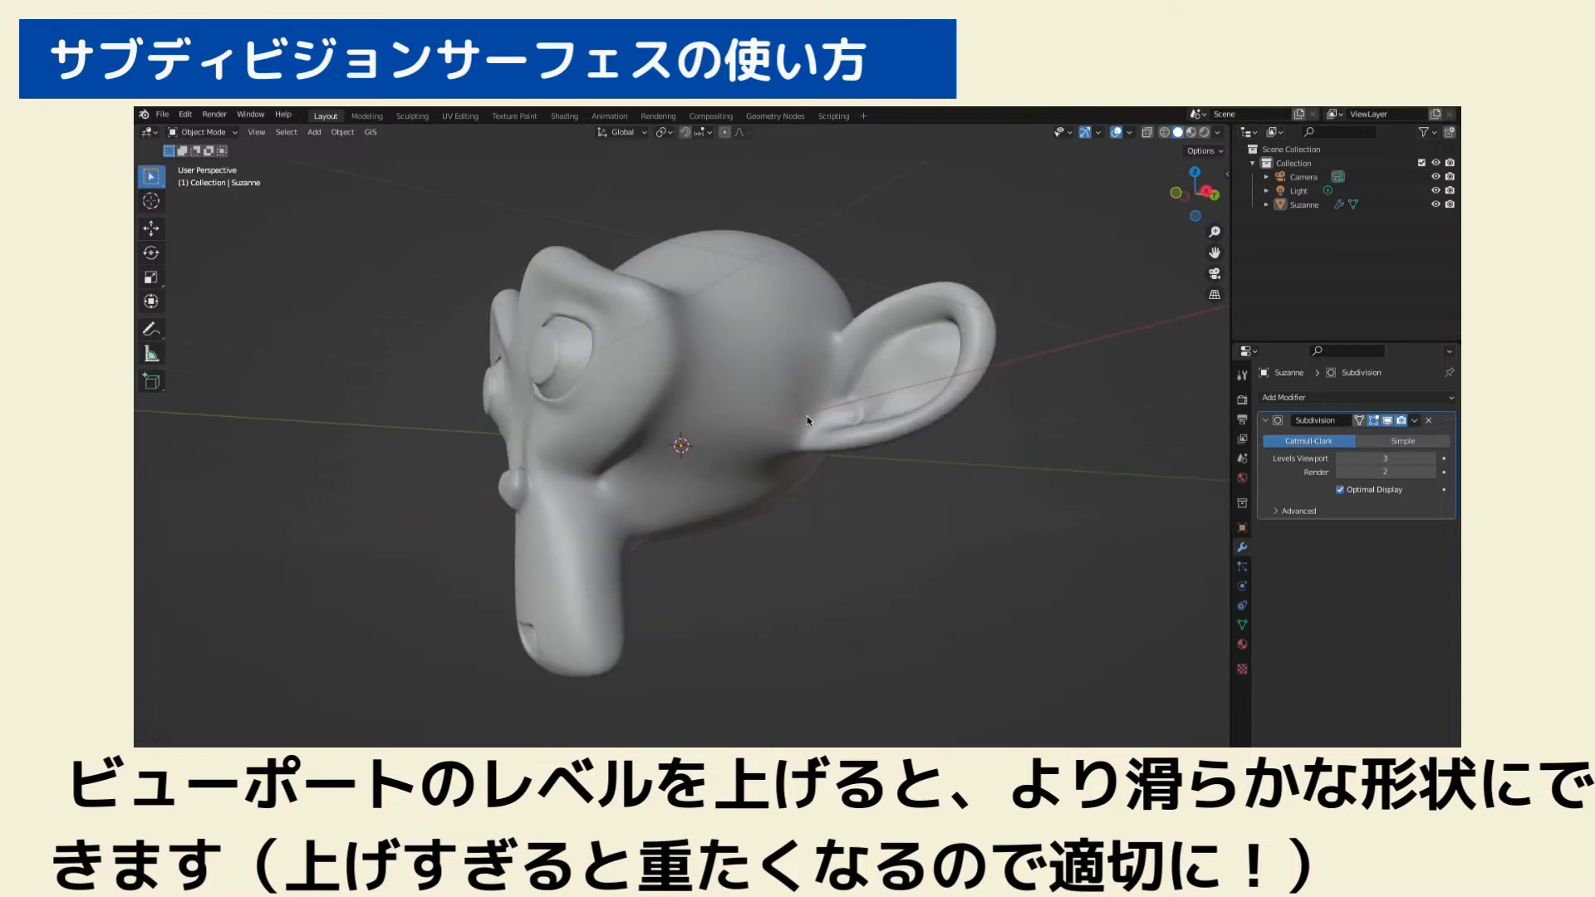
scroll(805, 419, up, 2)
click(740, 371)
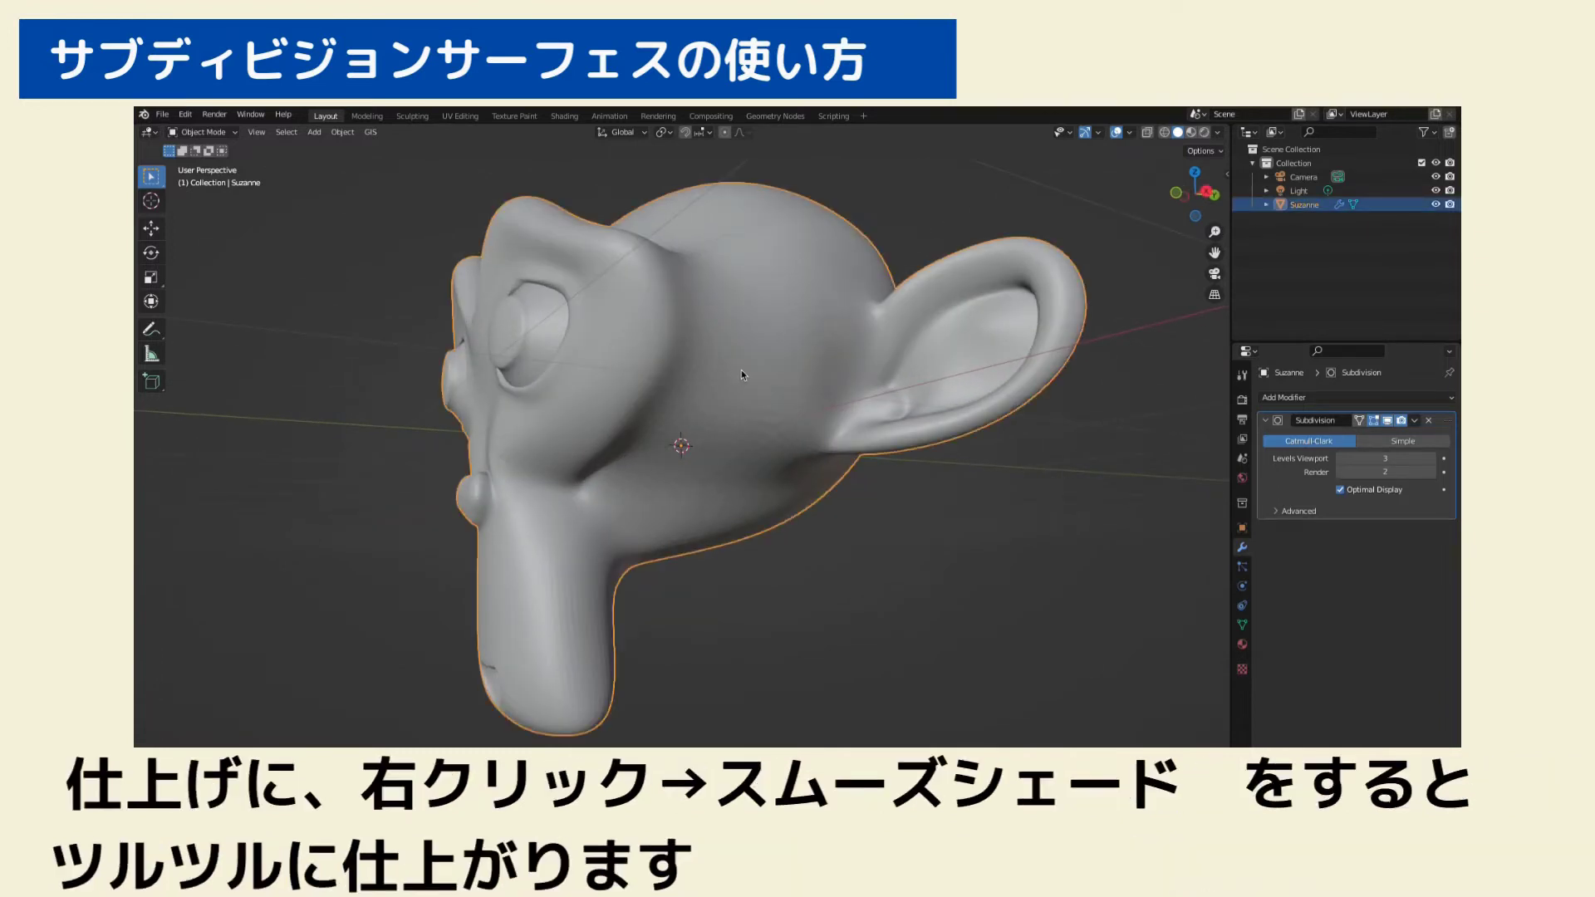
right_click(741, 374)
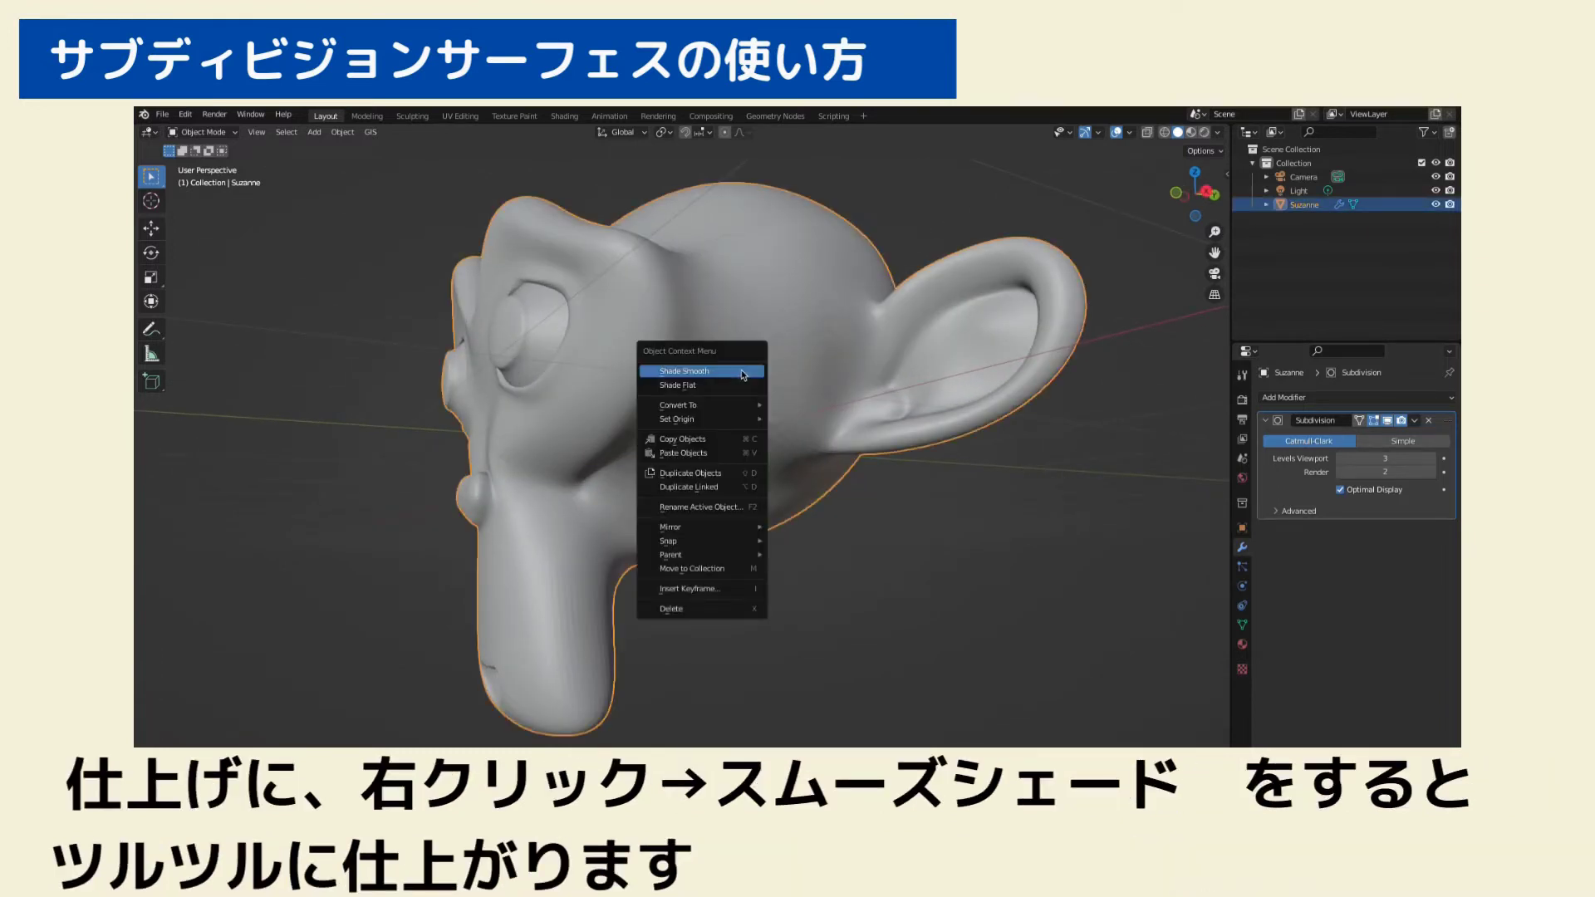
click(742, 375)
click(845, 535)
mouse_move(845, 536)
middle_down()
mouse_move(834, 500)
mouse_move(928, 509)
middle_up()
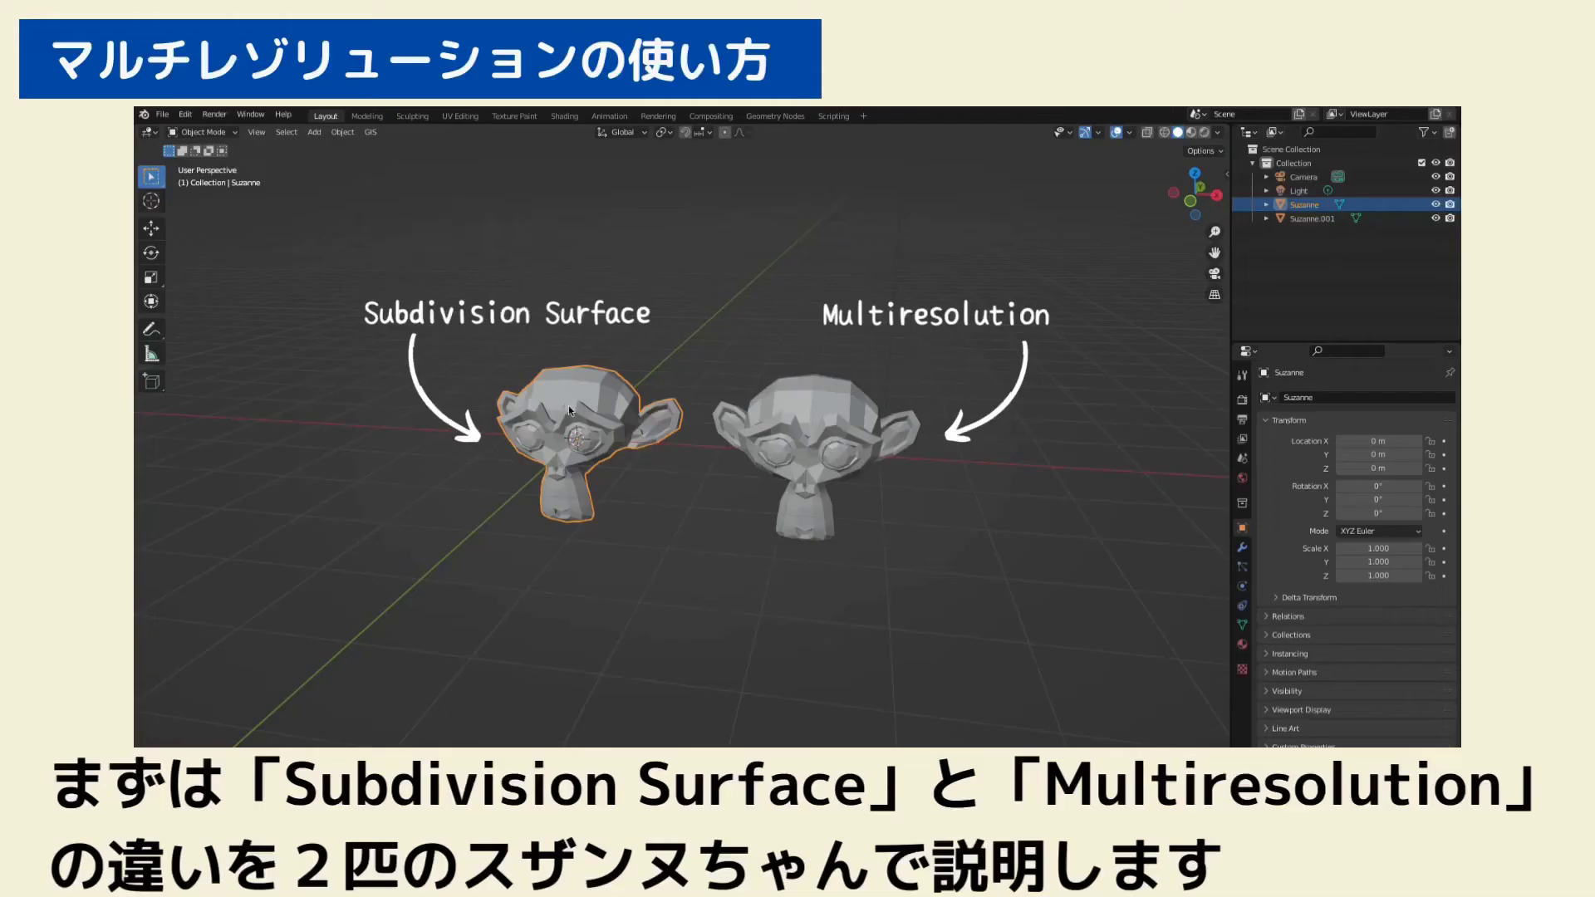
Add a Subdivision Surface modifier to the left Suzanne
click(1242, 548)
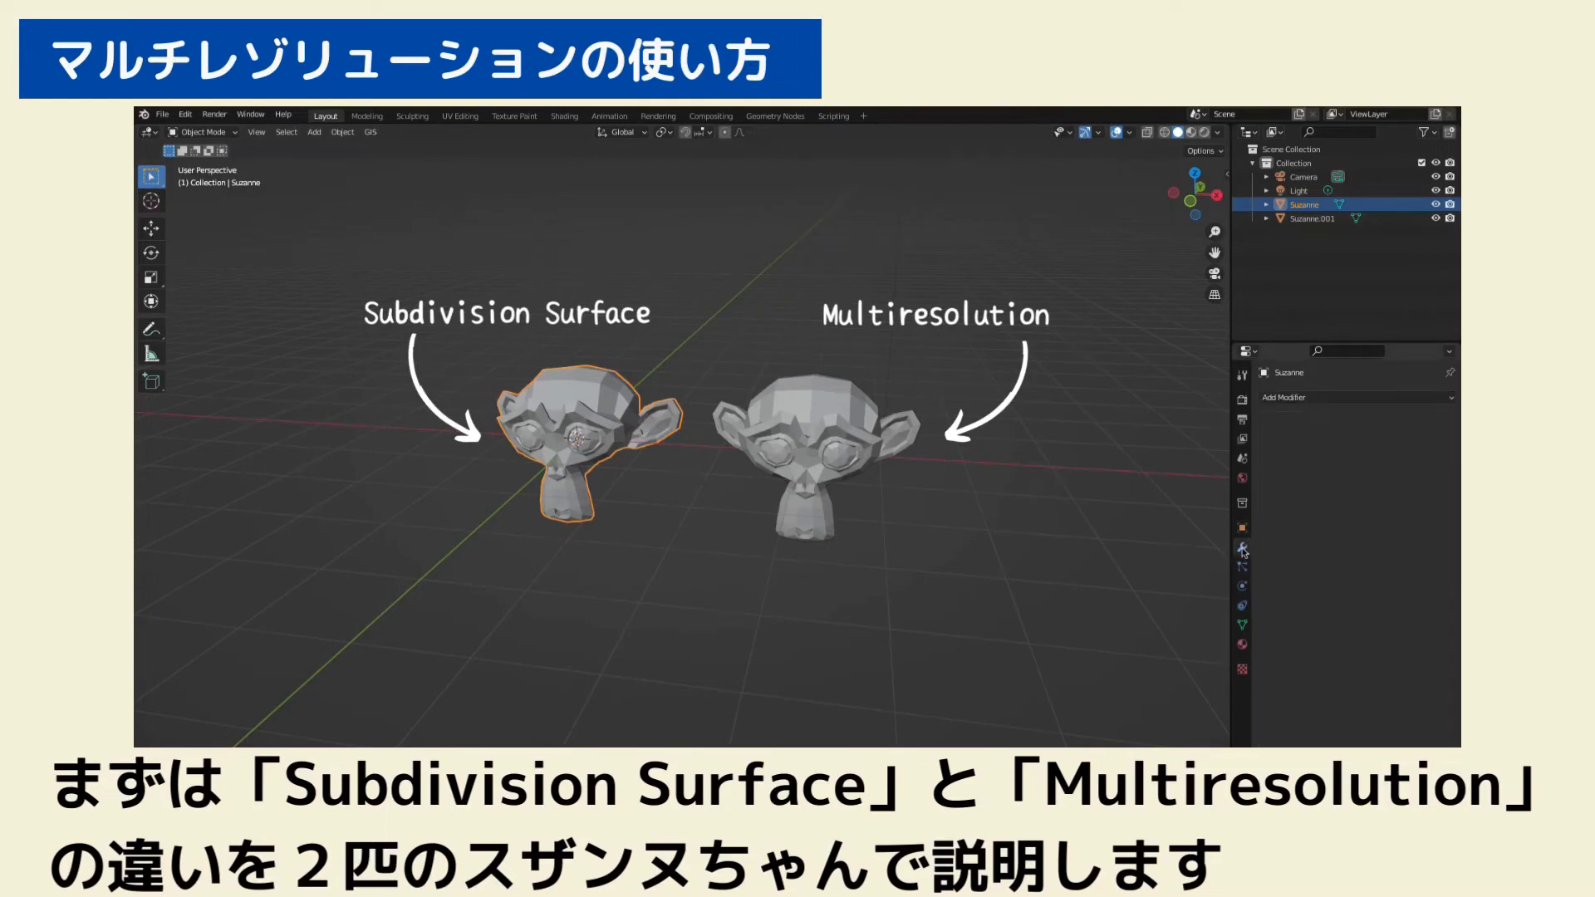
click(1312, 397)
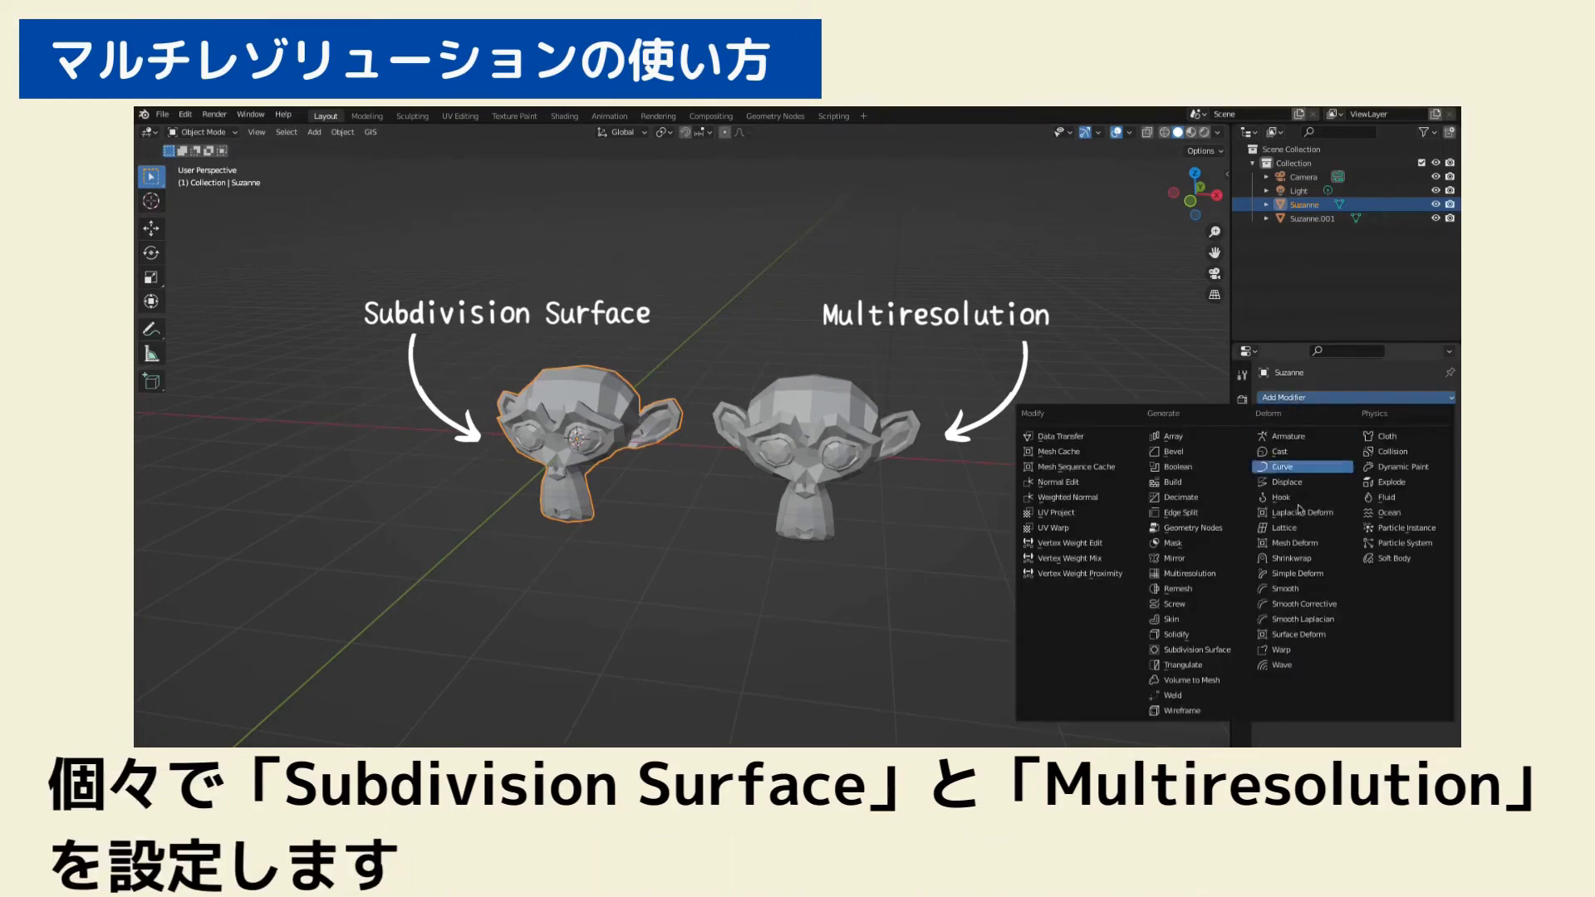
click(1218, 651)
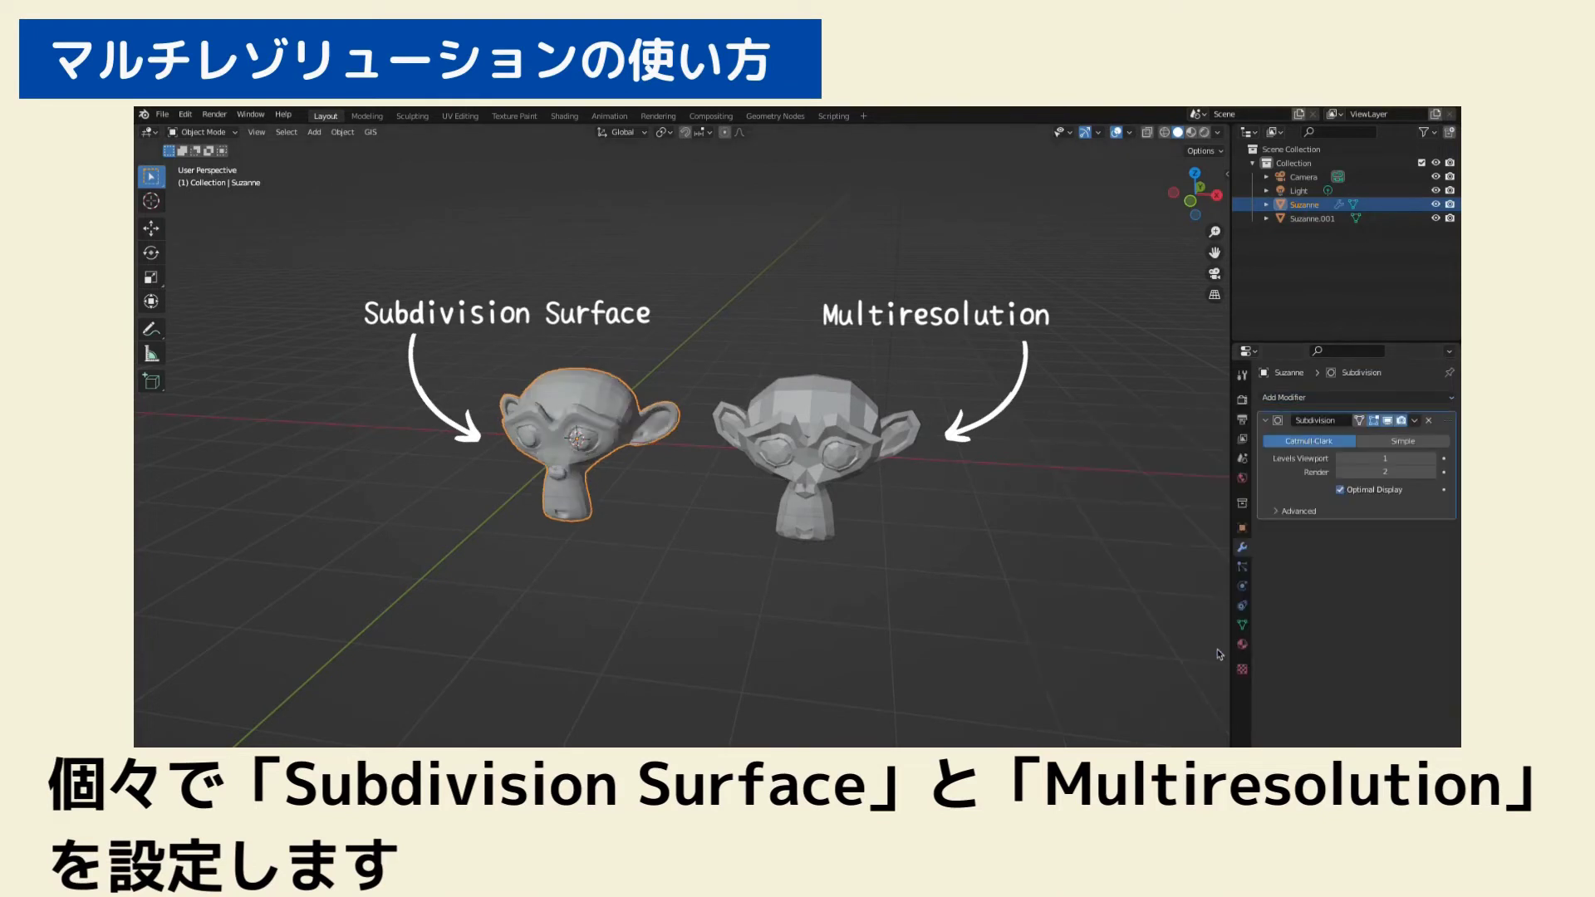
Add a Multires modifier to Suzanne.001 and subdivide it once to level 1
click(835, 436)
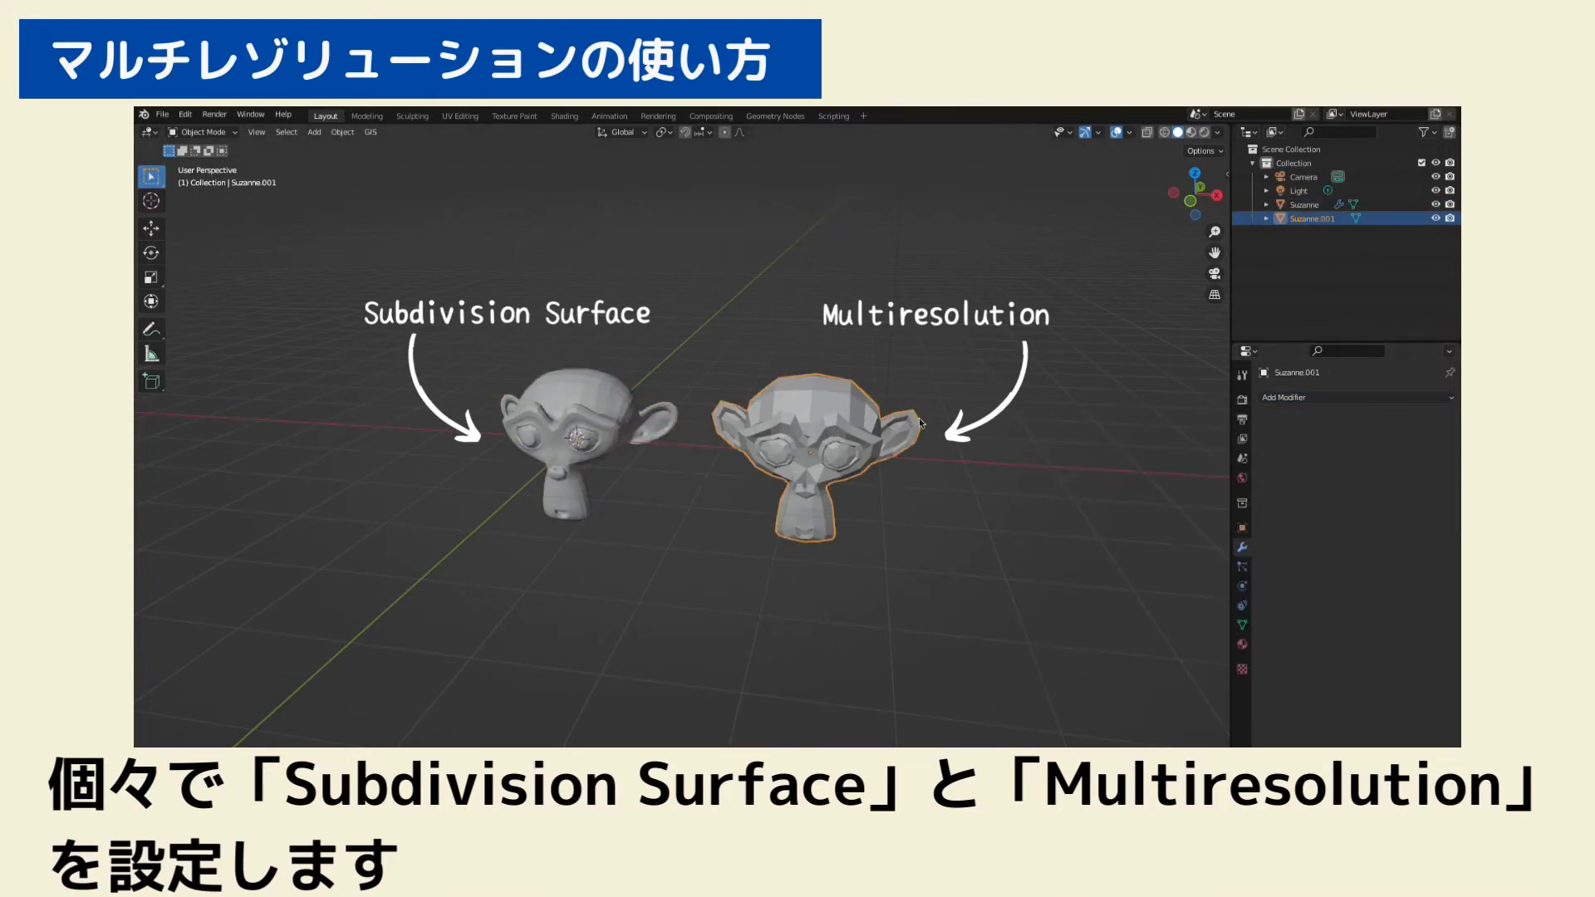
click(1289, 398)
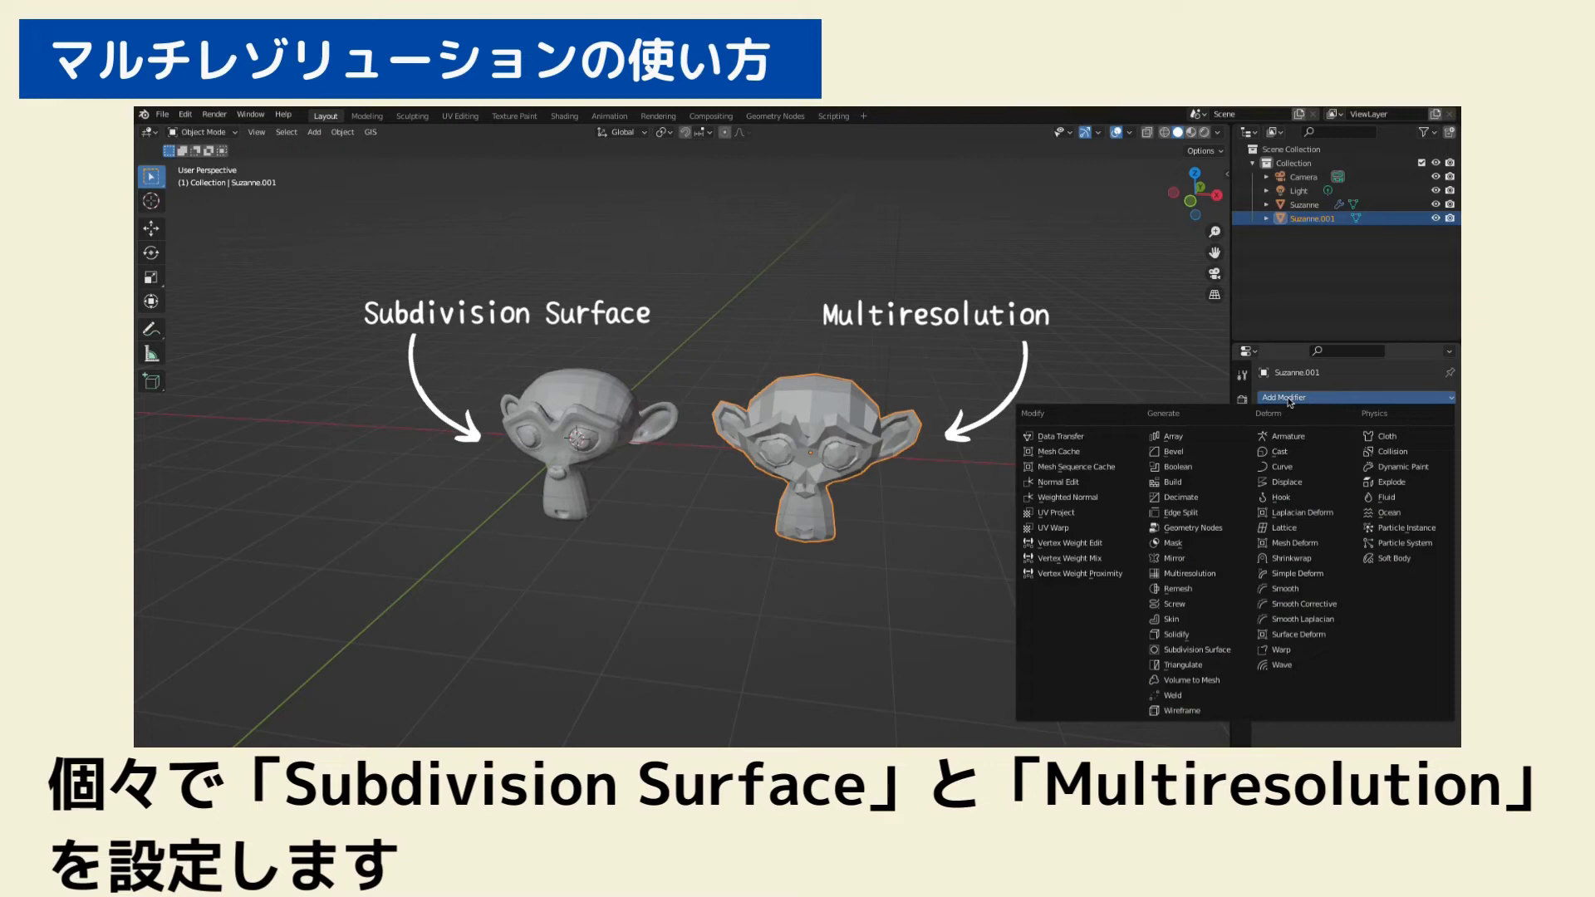
click(1203, 575)
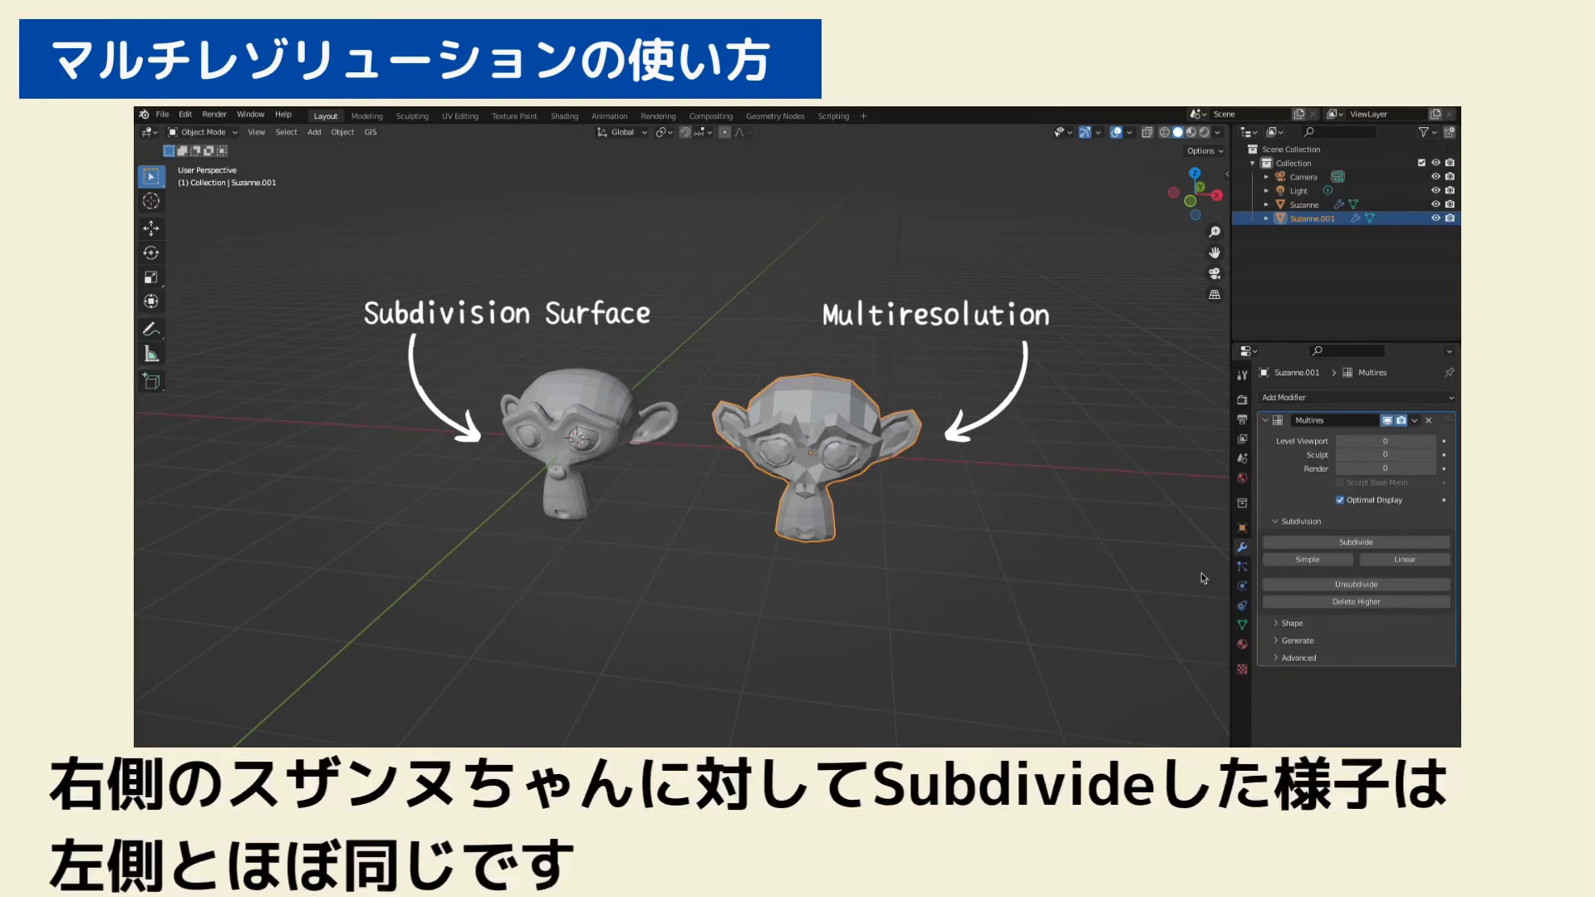
click(1310, 544)
mouse_move(1057, 448)
middle_down()
mouse_move(1127, 414)
mouse_move(1045, 421)
mouse_move(1068, 425)
middle_up()
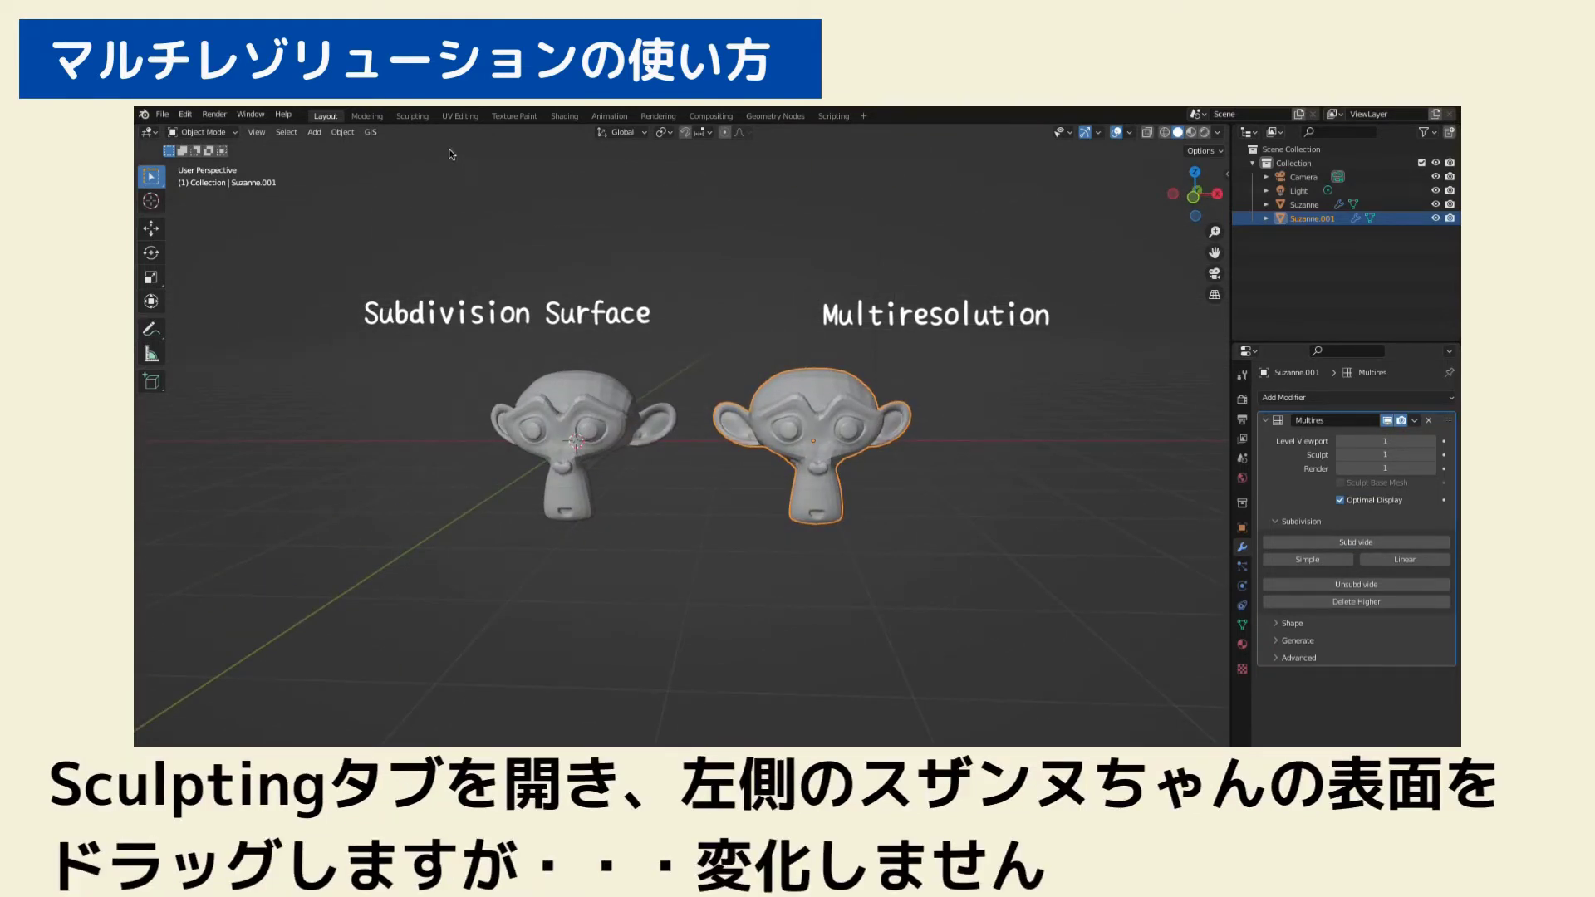
In the Sculpting workspace, raise the right Suzanne's crown and enlarge its eyes with the Draw brush
click(412, 116)
middle_drag(714, 321, 638, 401)
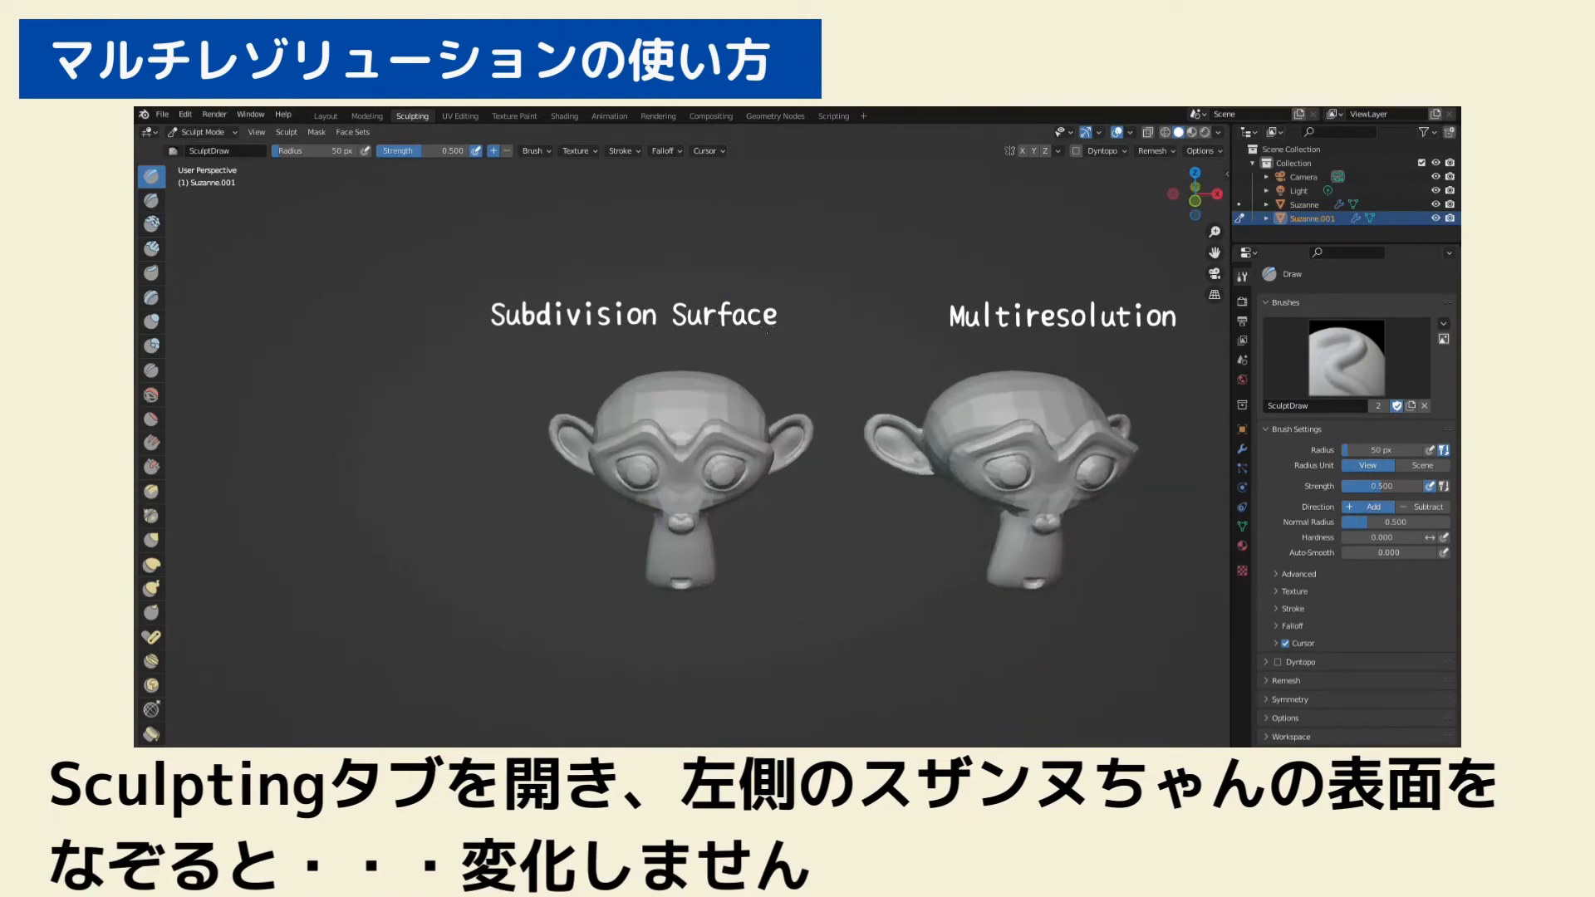
scroll(638, 401, up, 2)
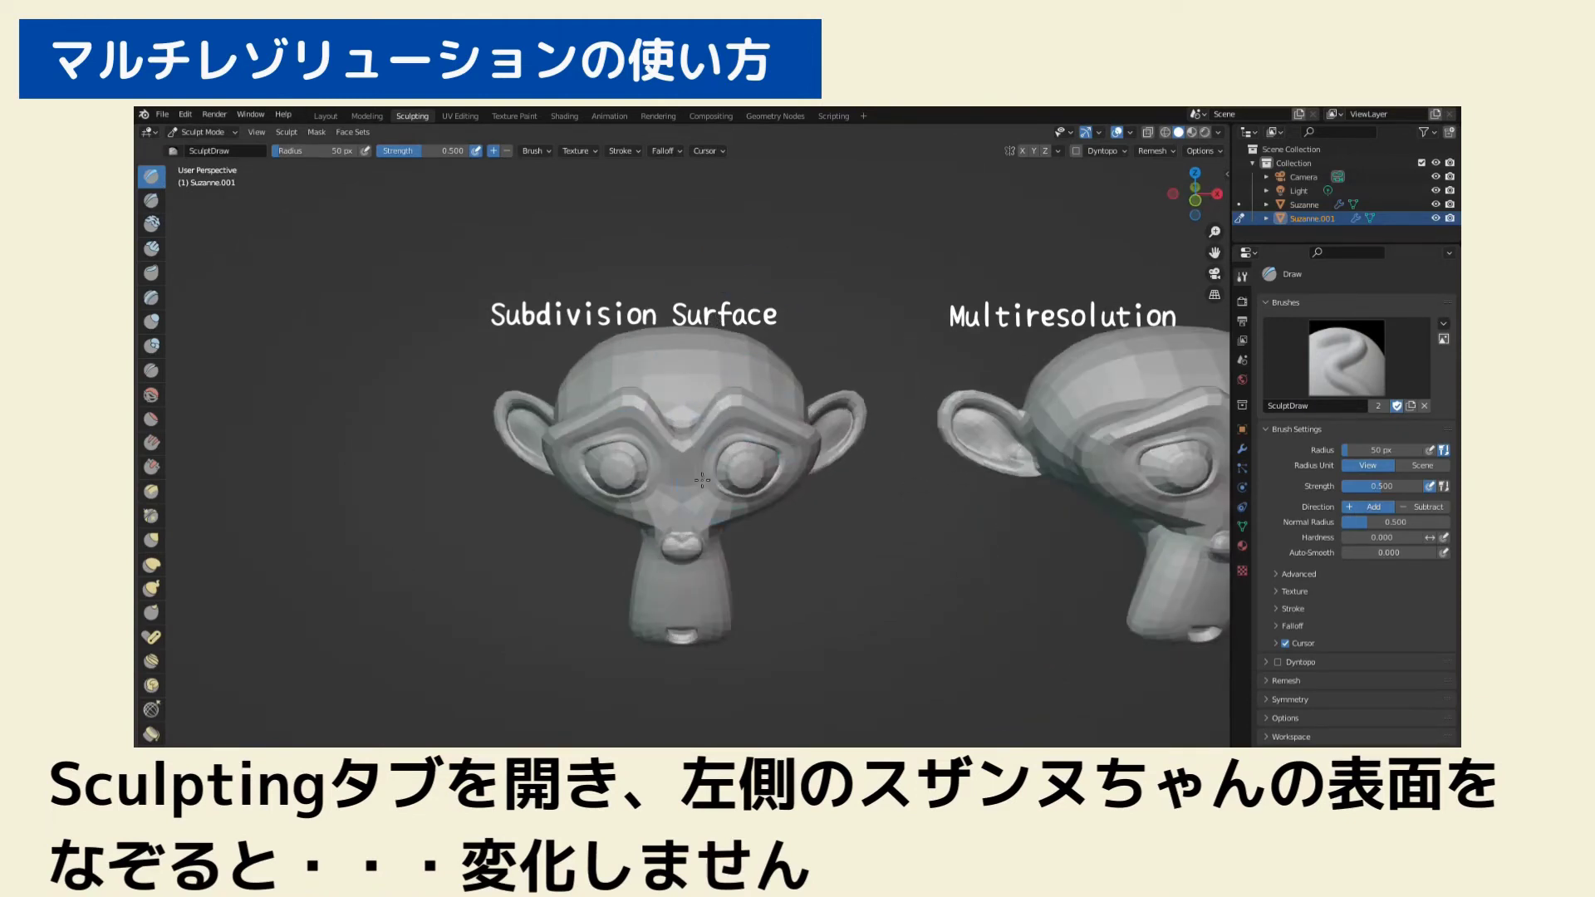
scroll(818, 456, down, 2)
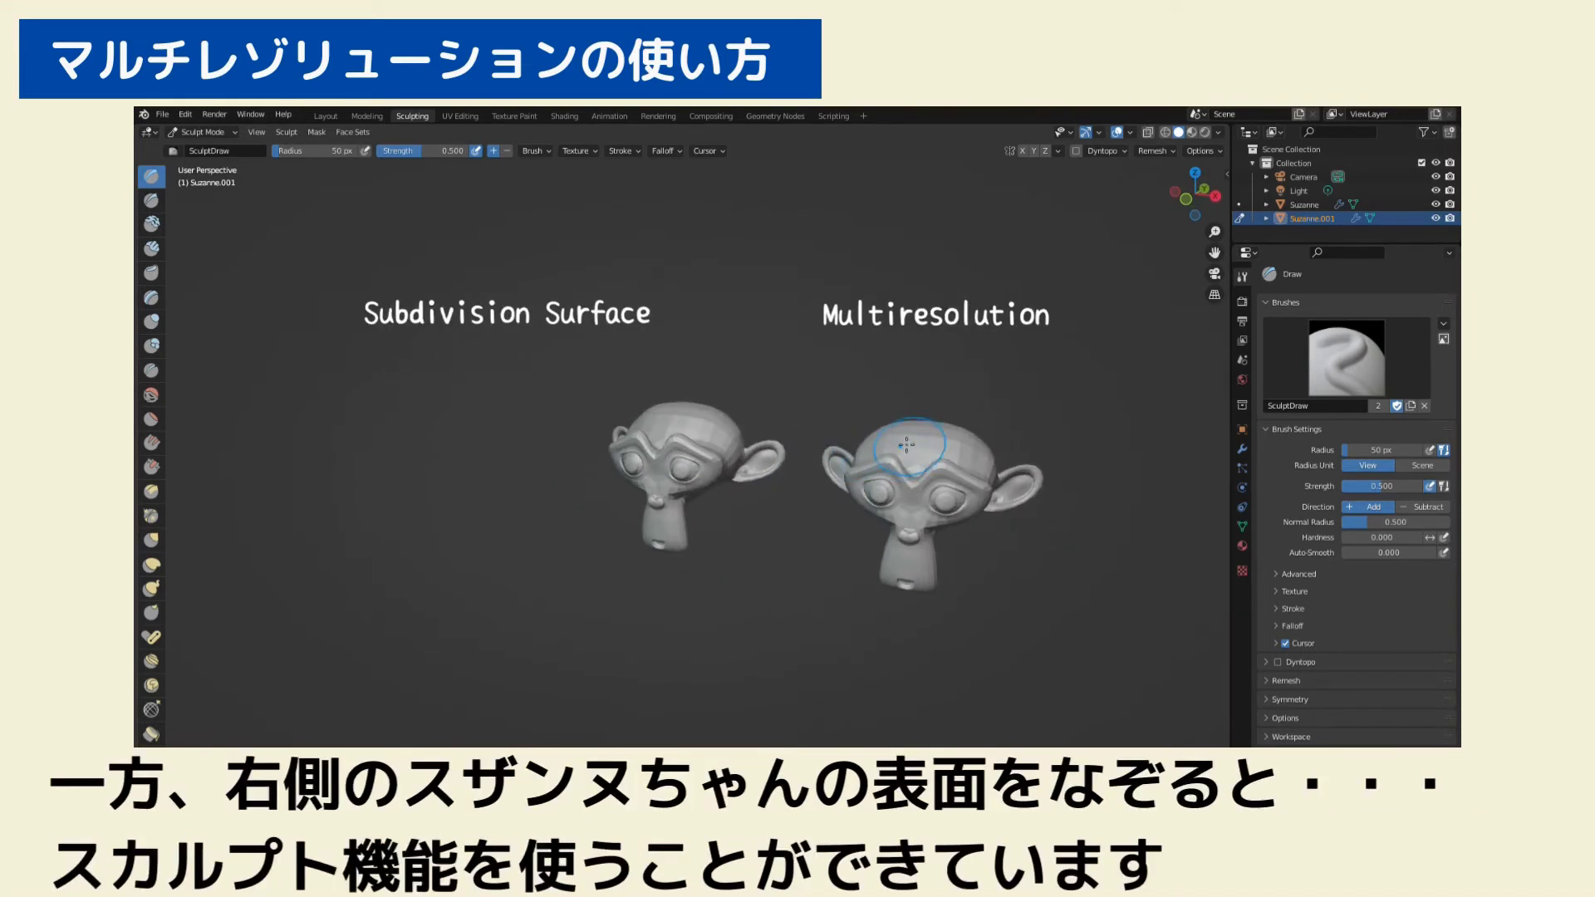
mouse_move(906, 445)
mouse_down()
mouse_move(872, 445)
mouse_move(925, 437)
mouse_up()
scroll(1038, 525, up, 1)
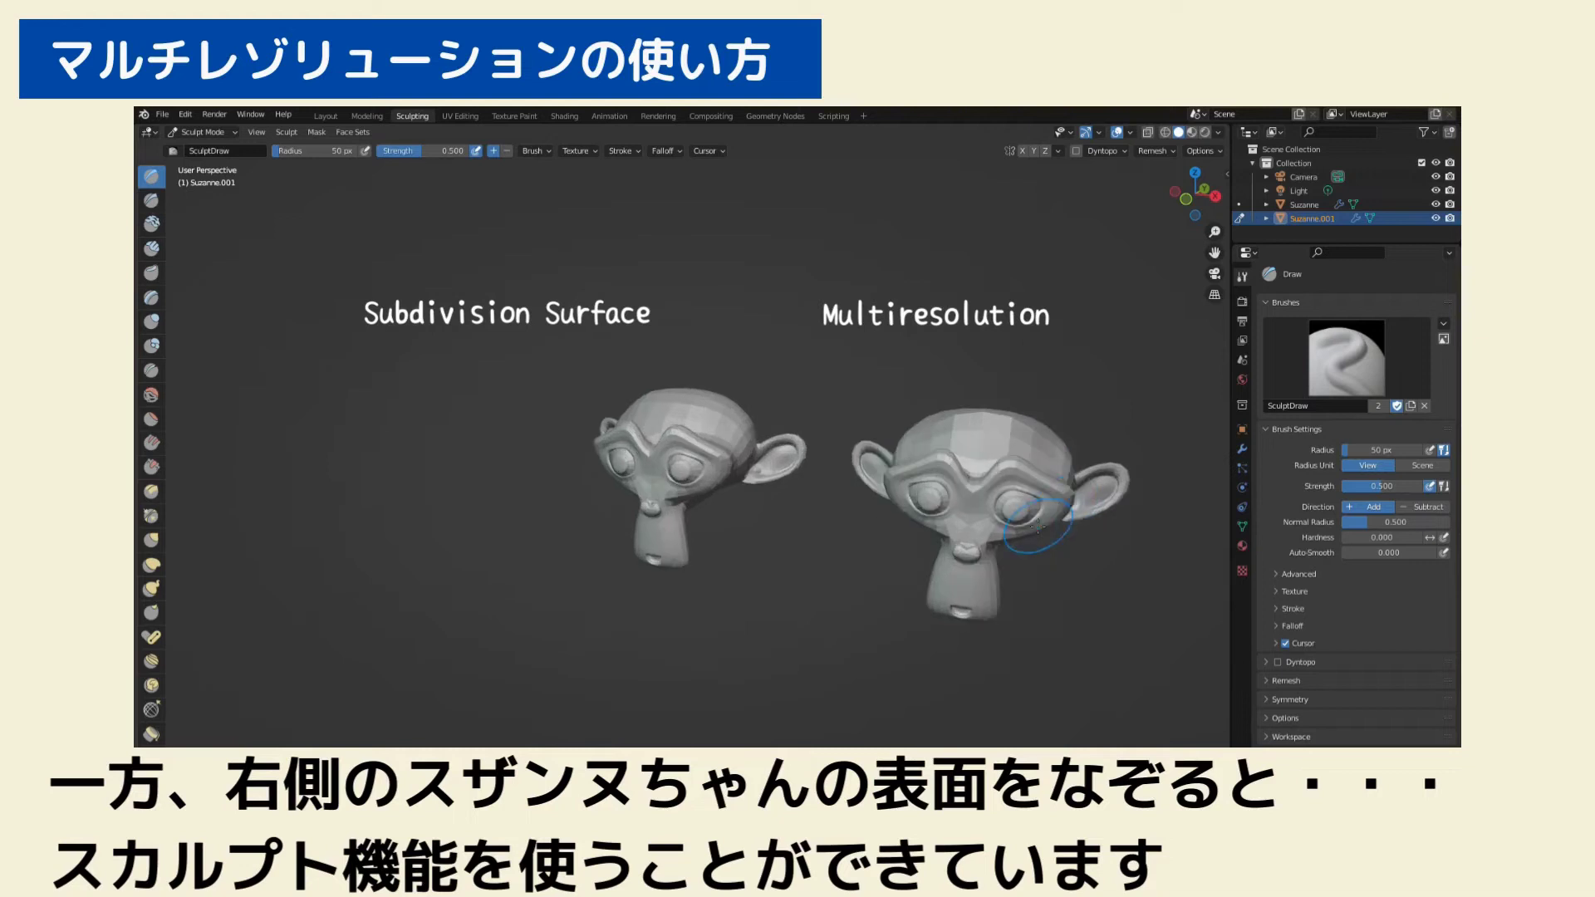
drag(1018, 499, 934, 494)
Switch the brush to Subtract and dent the right Suzanne's neck, undoing the ear stroke
click(506, 150)
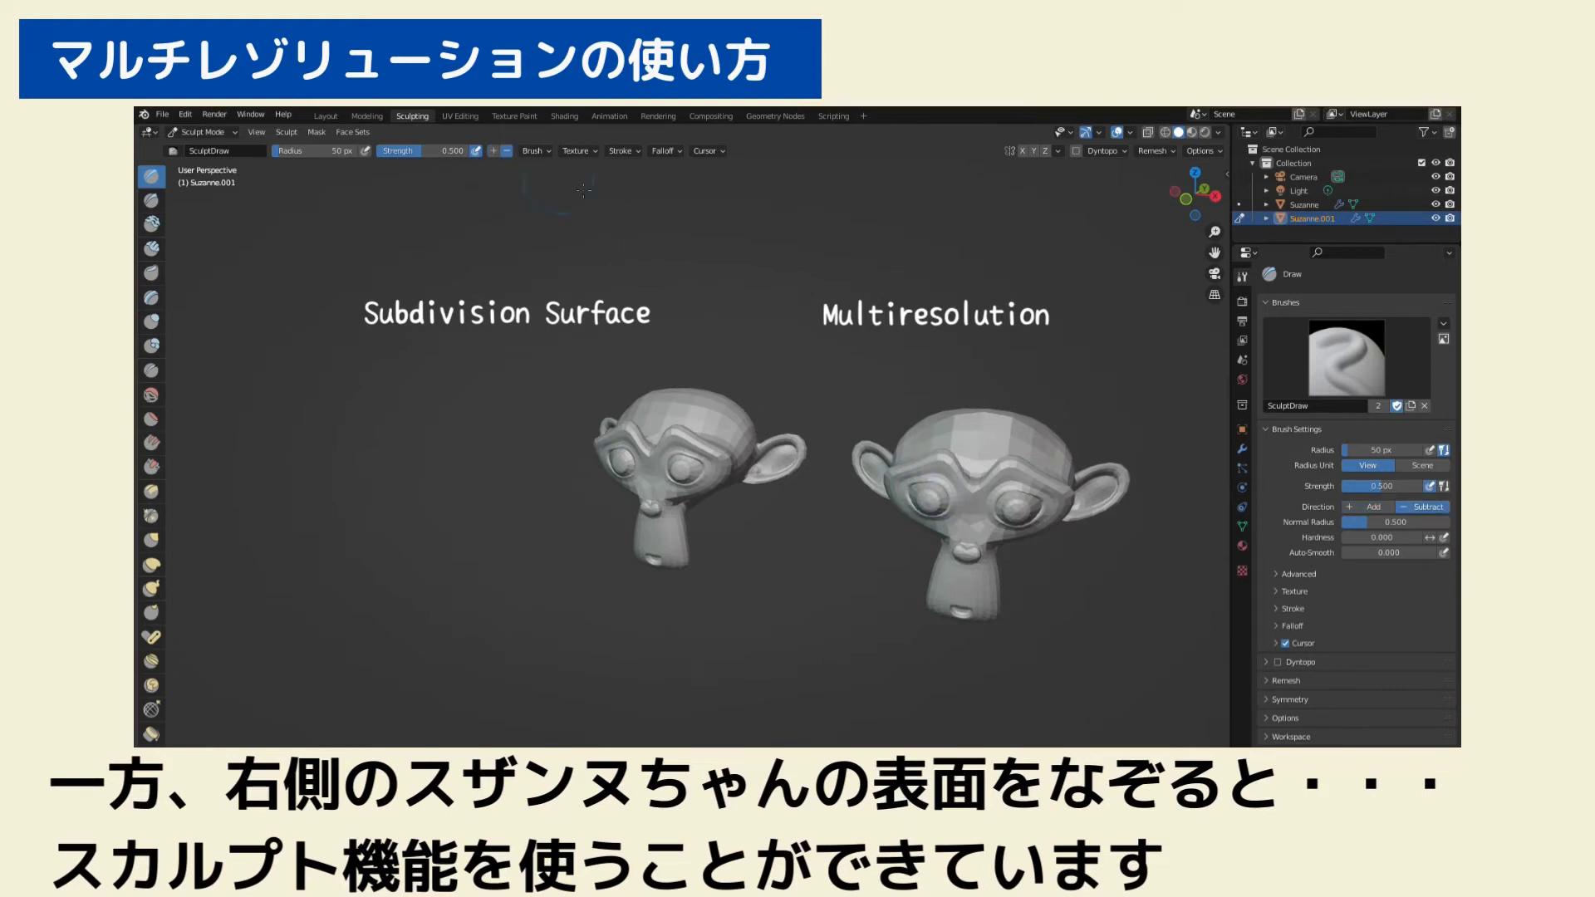
drag(968, 589, 965, 608)
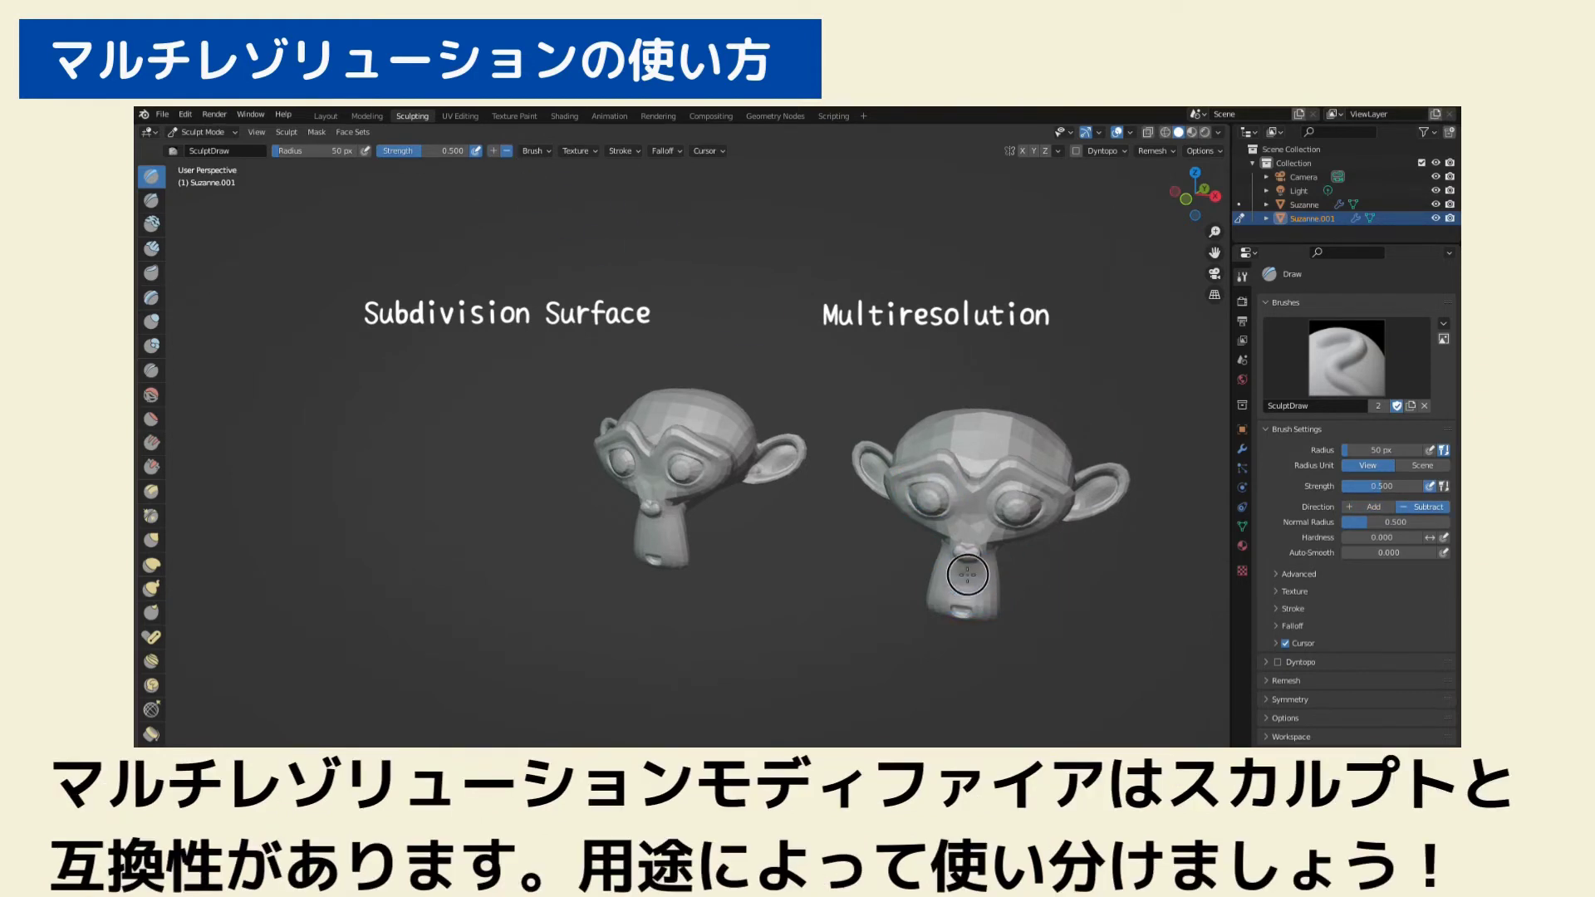
drag(1084, 490, 1112, 482)
key(ctrl+z)
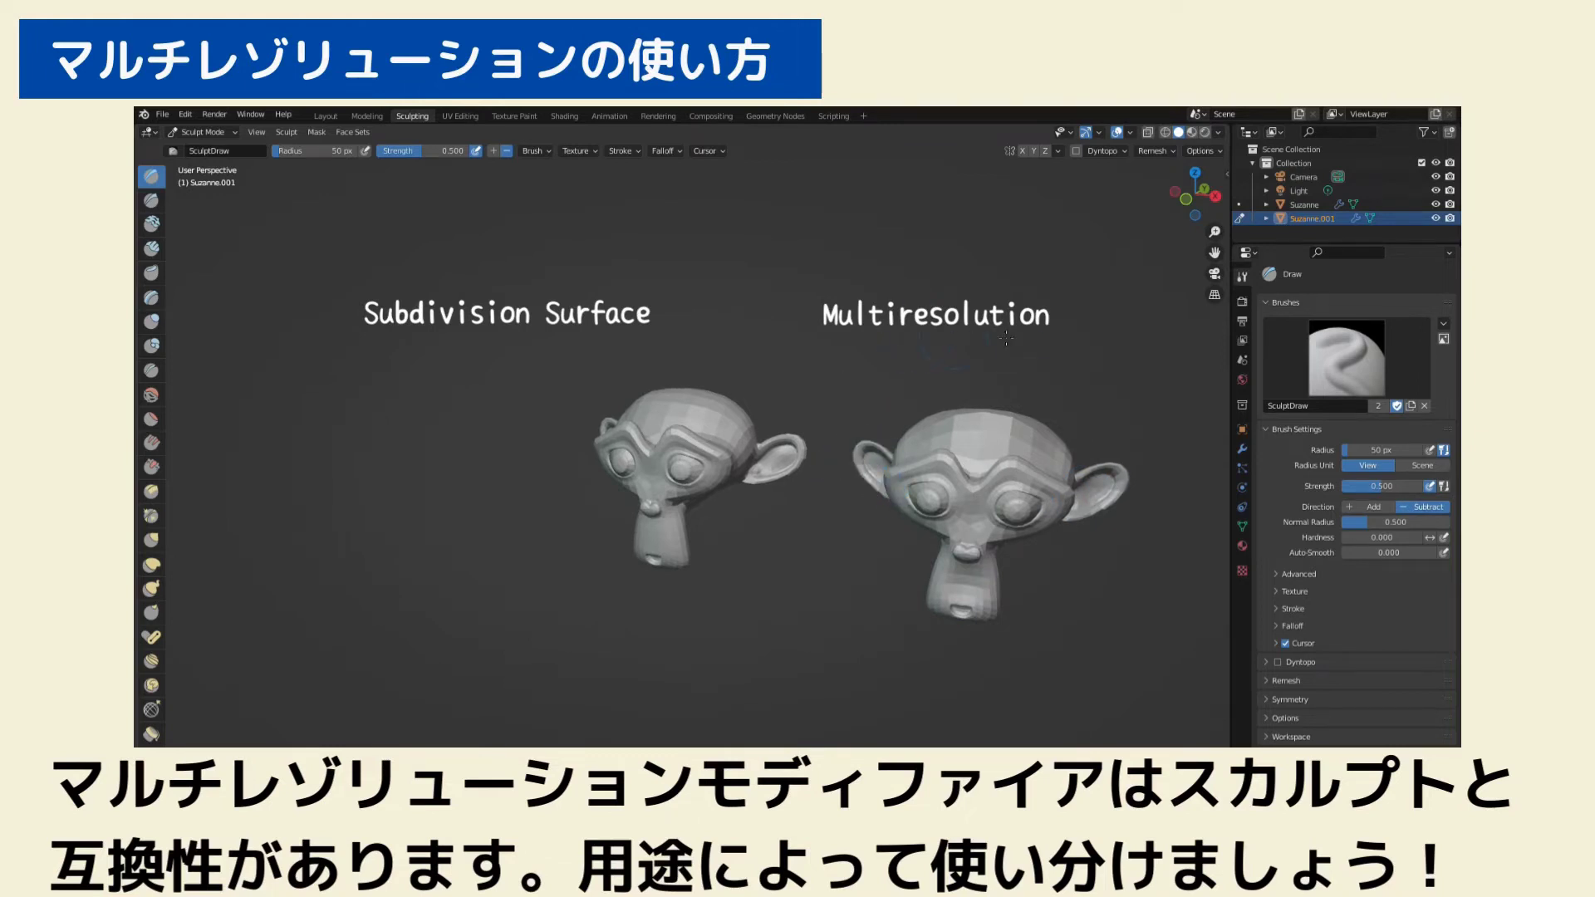
middle_drag(1100, 370, 948, 353)
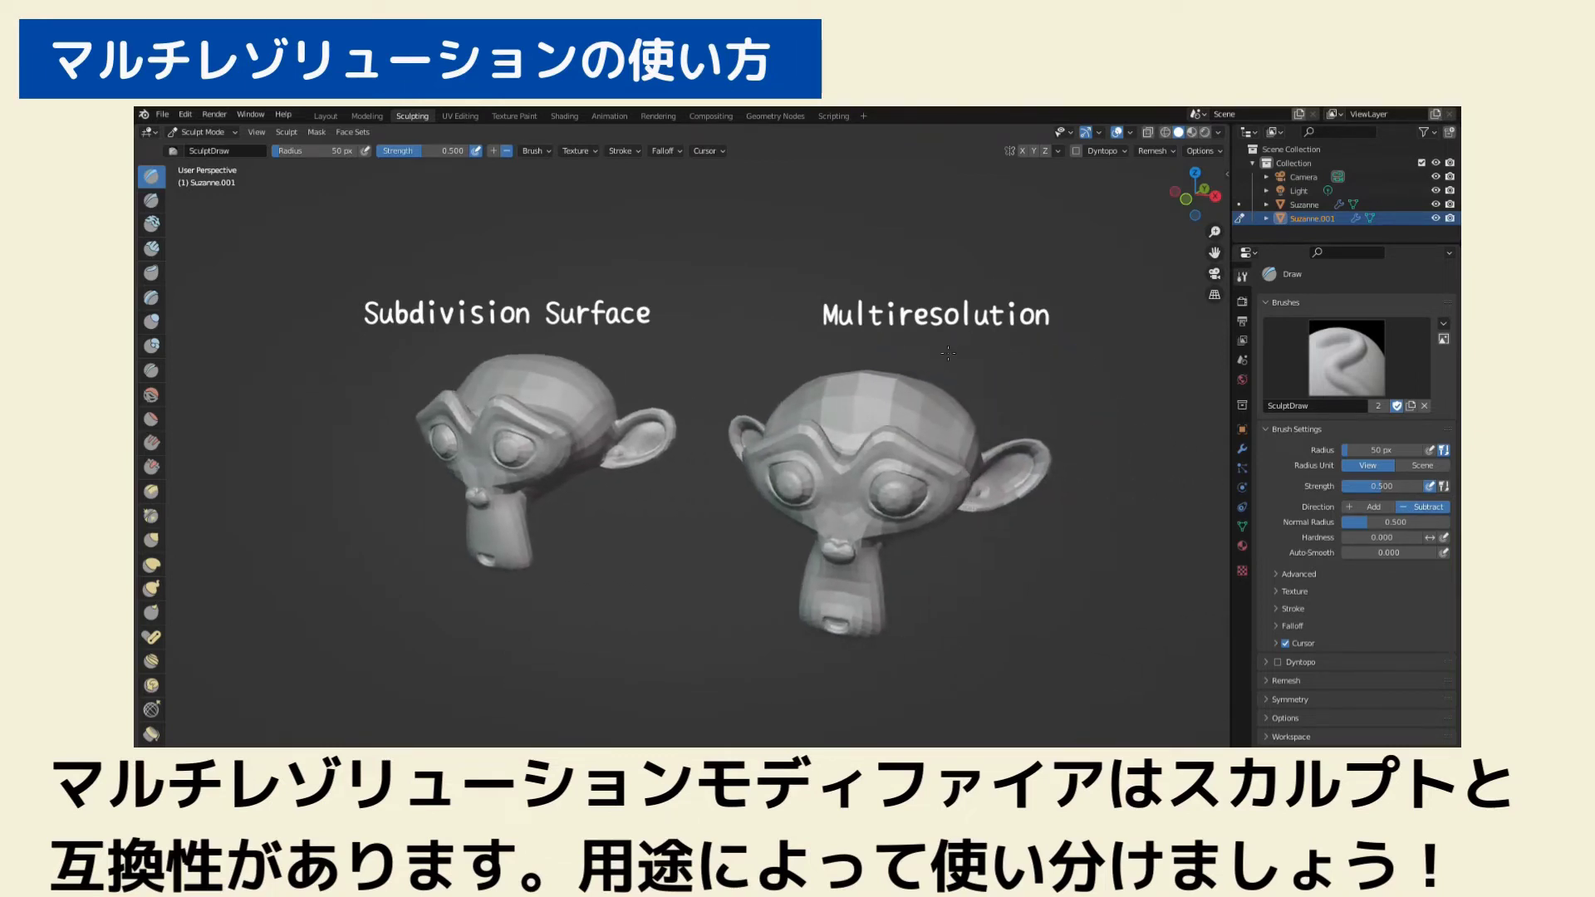
middle_drag(1074, 375, 1115, 375)
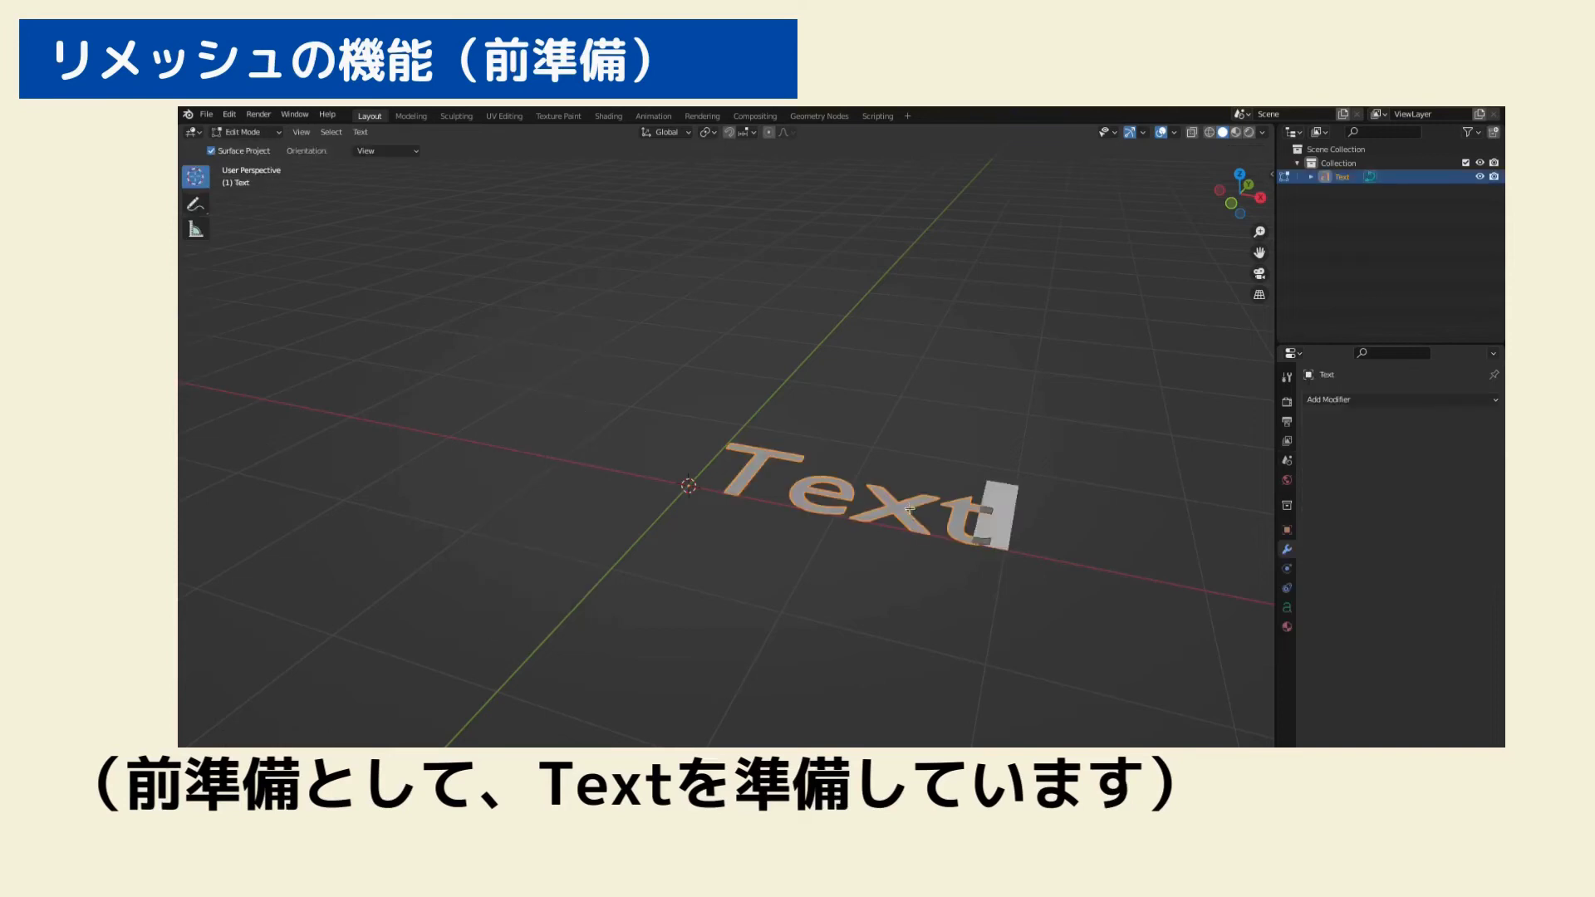
Leave text editing, rotate the letter A 90° about X, and extrude it 0.11 m
key(Tab)
key(r)
key(x)
key(9)
key(0)
key(Return)
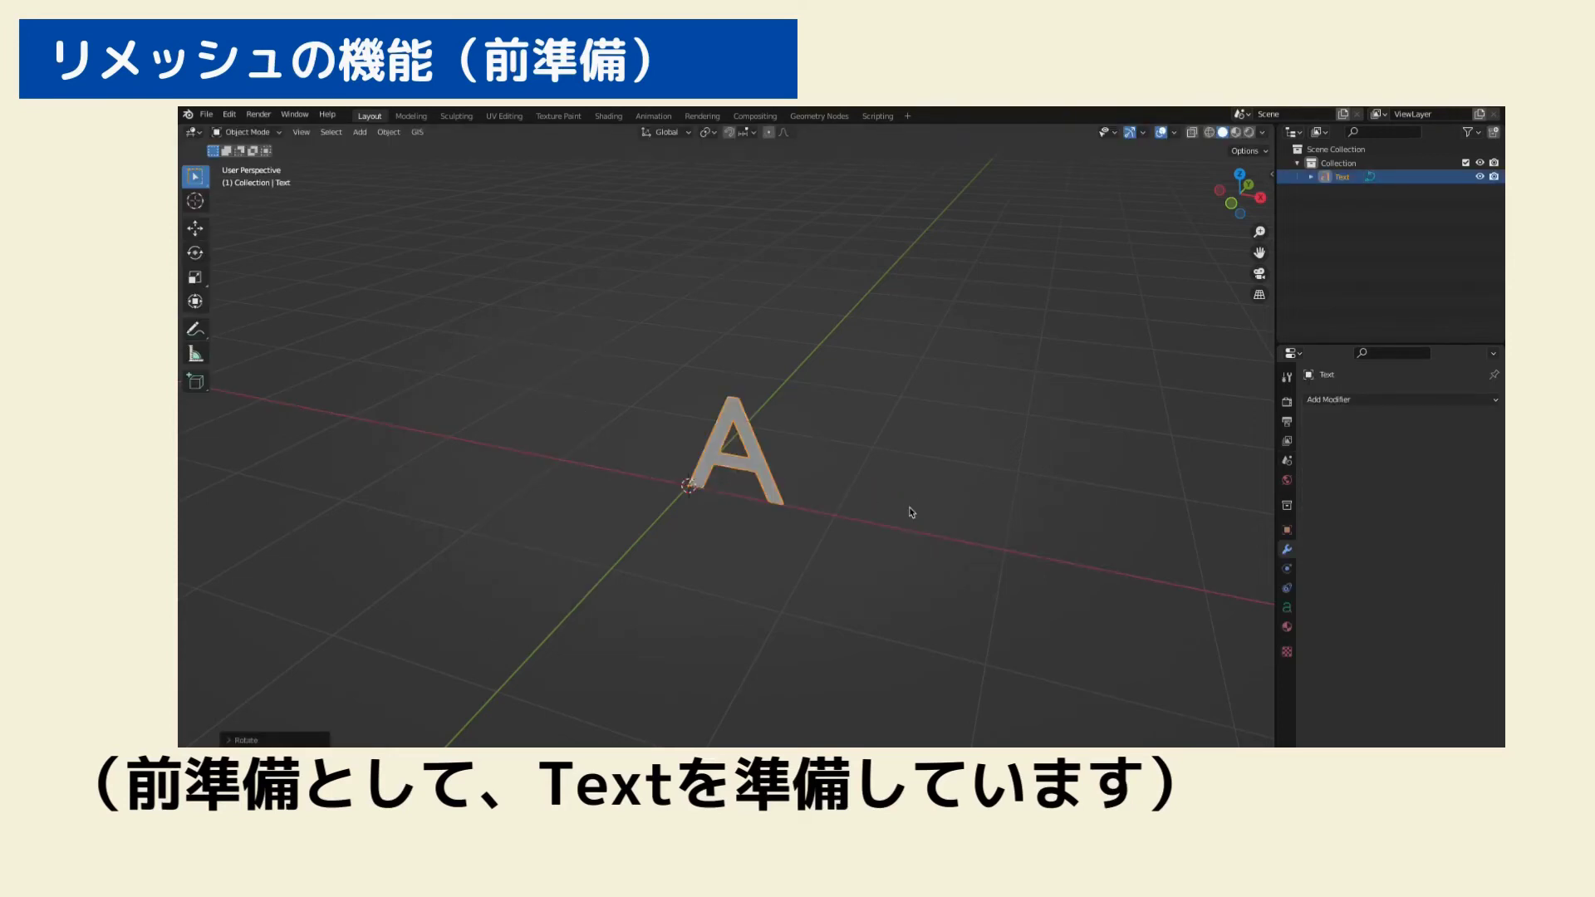
click(1287, 607)
drag(1412, 579, 1461, 579)
Convert the letter A to a mesh and enter Edit Mode
click(846, 442)
mouse_move(845, 441)
middle_down()
mouse_move(796, 418)
mouse_move(854, 427)
middle_up()
scroll(839, 448, up, 2)
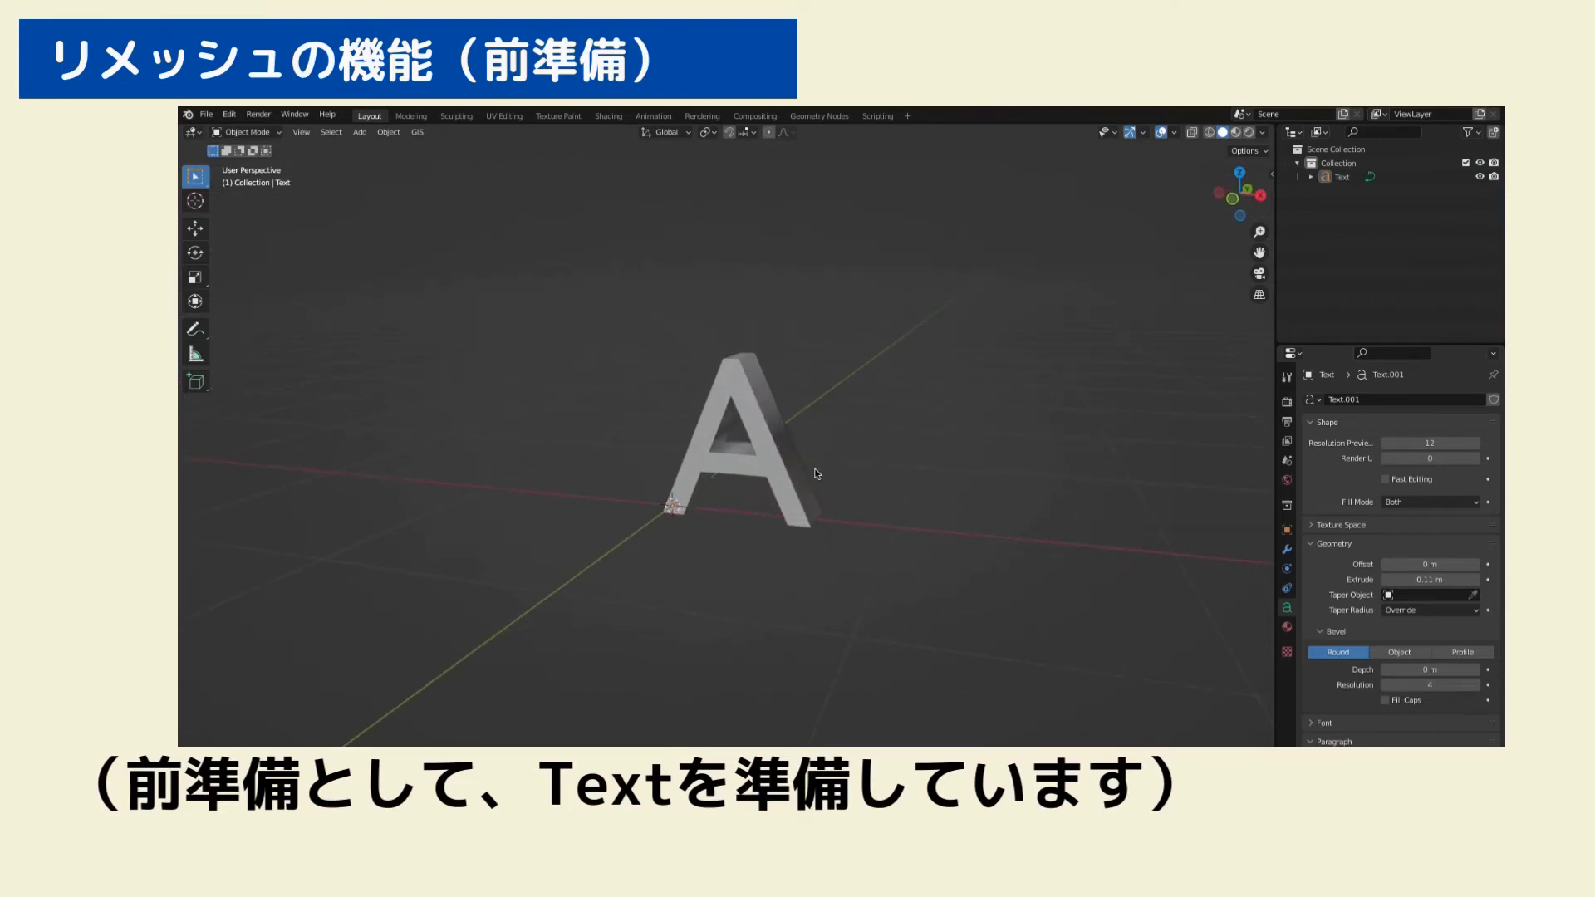
click(759, 395)
right_click(760, 416)
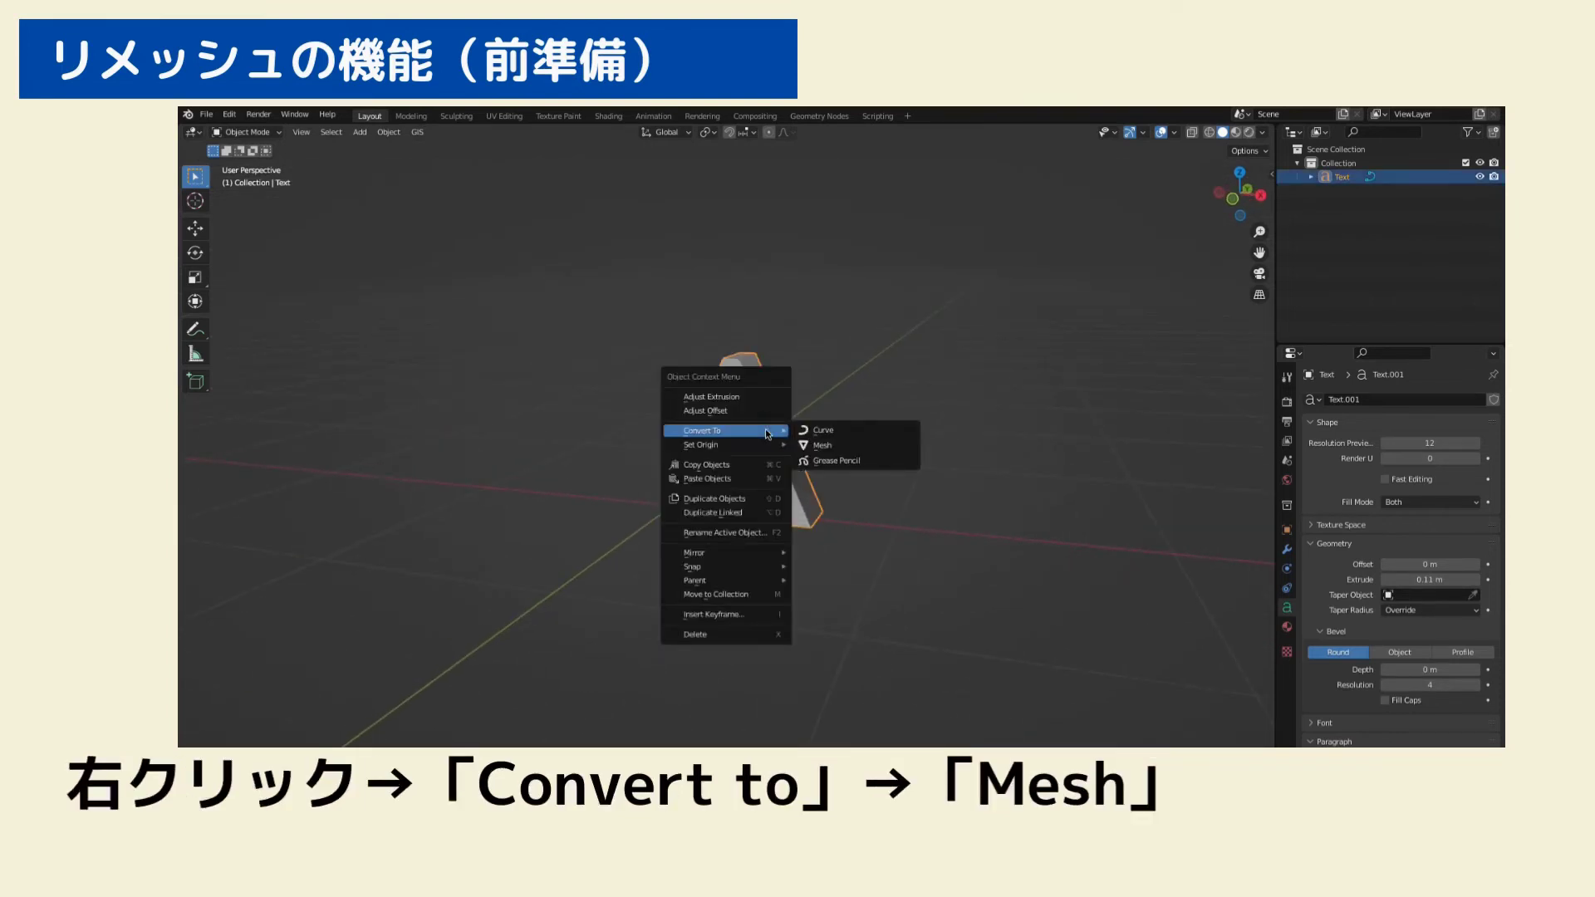
click(827, 446)
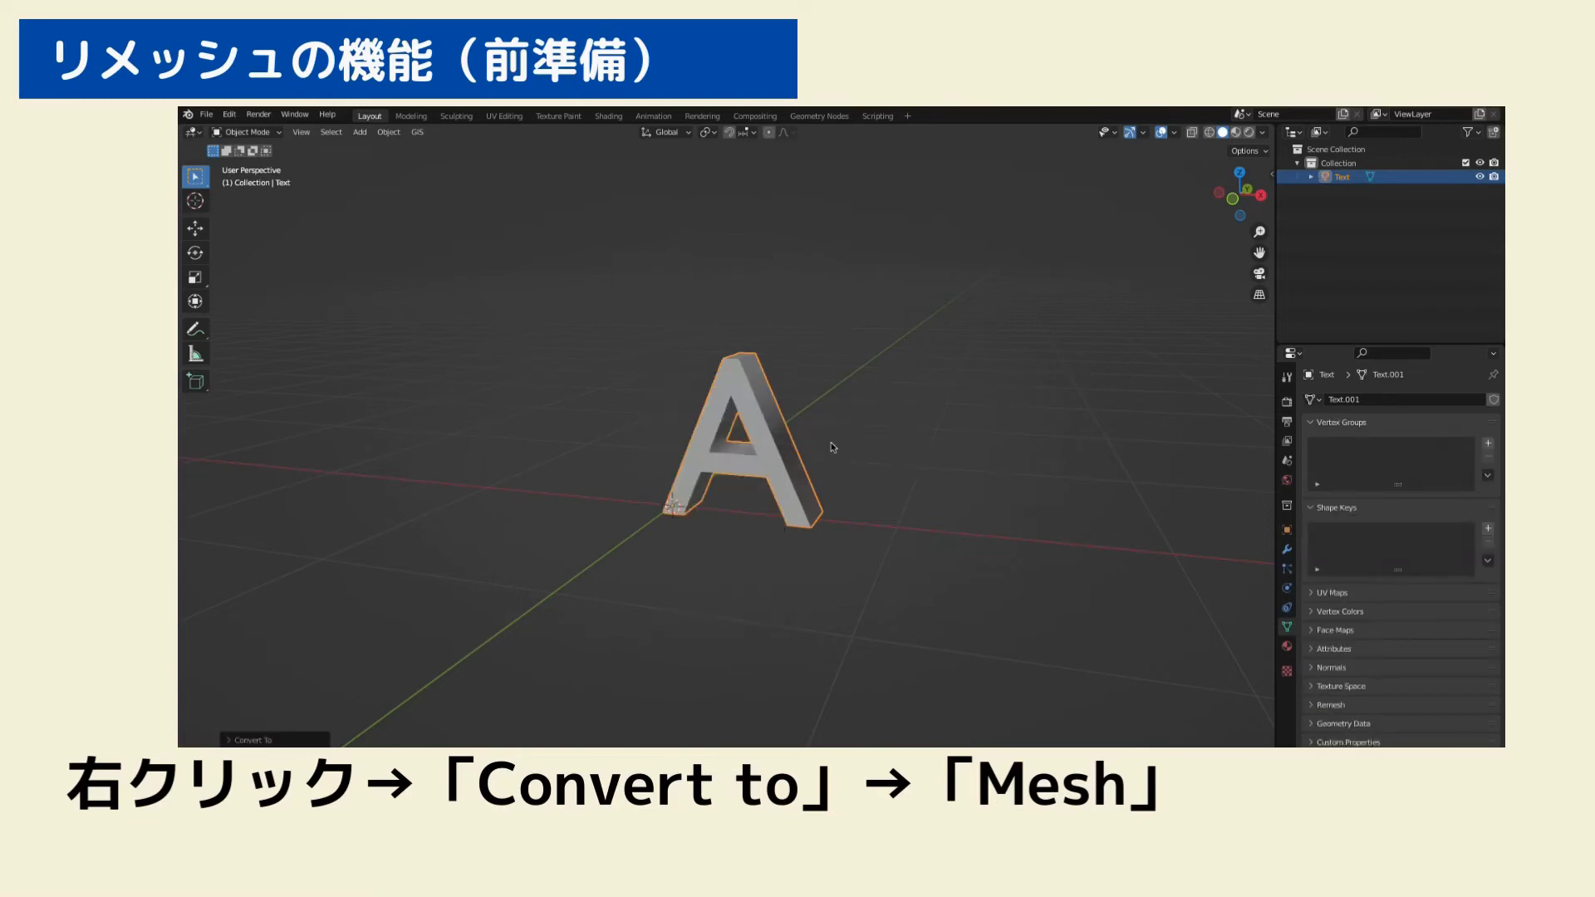
mouse_move(847, 462)
middle_down()
mouse_move(789, 463)
mouse_move(874, 468)
middle_up()
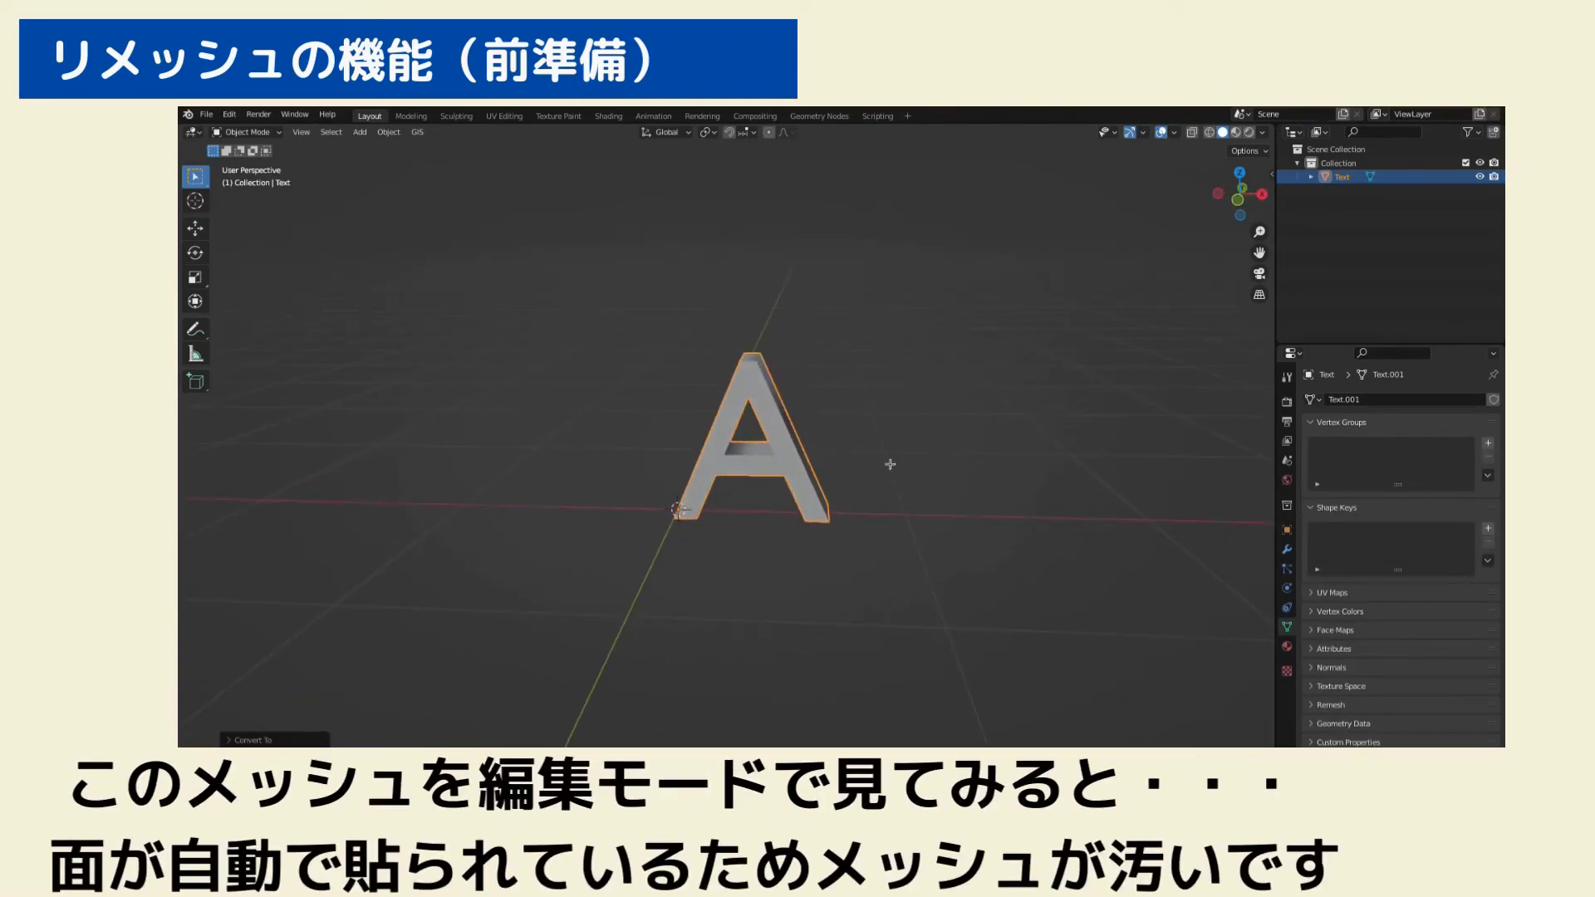
key(Tab)
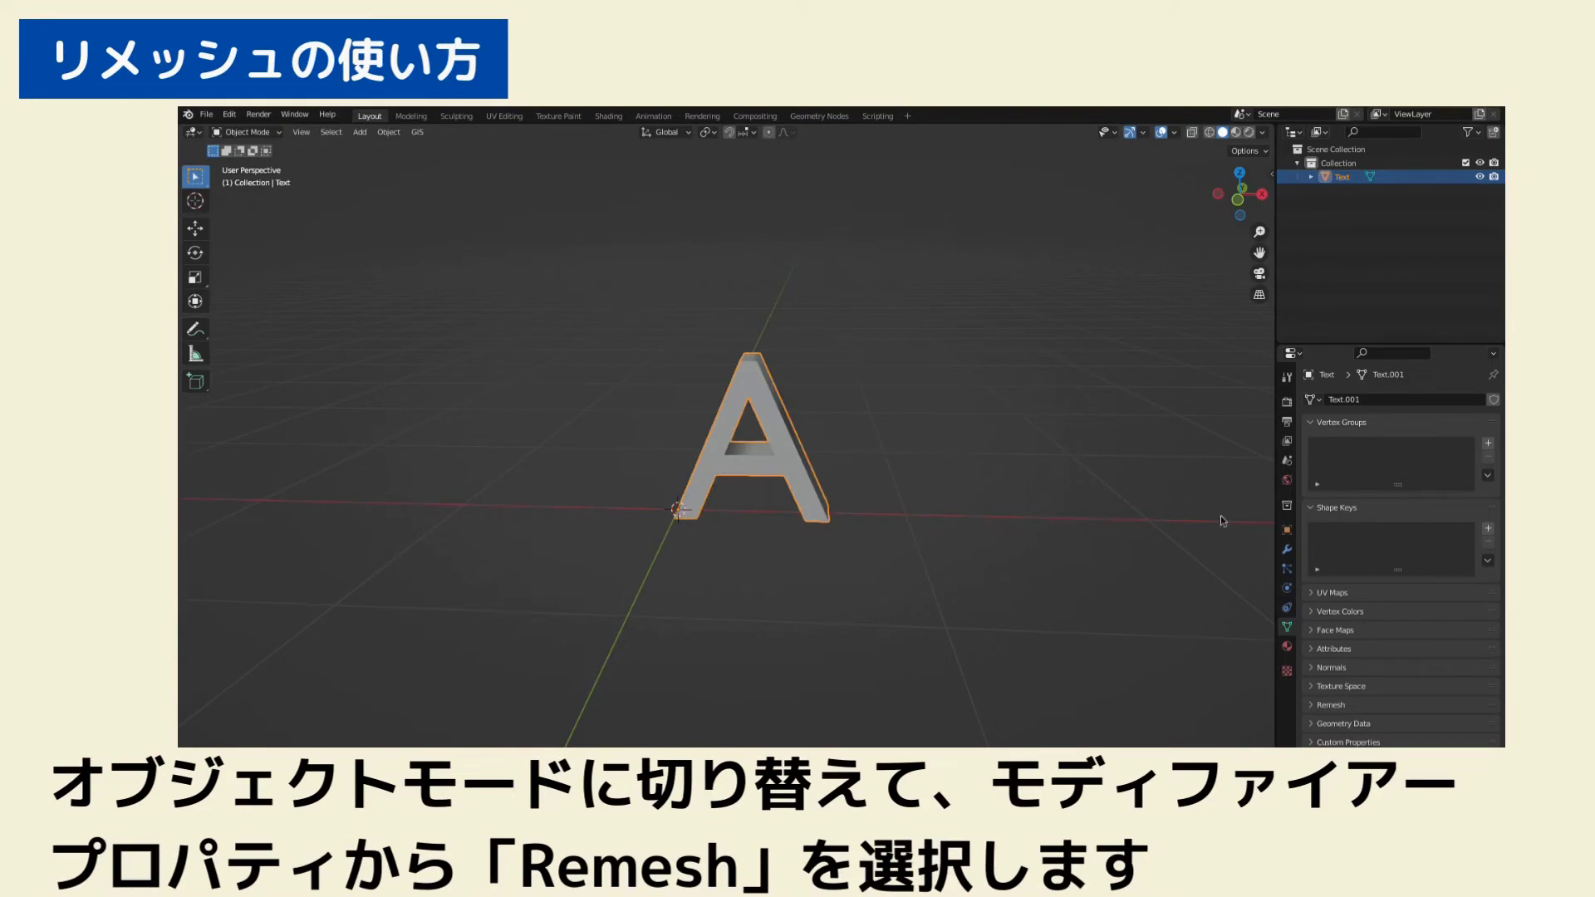
Add a Remesh modifier to the A, trying voxel size and Sharp, Smooth, Blocks modes, Octree Depth 5
click(1286, 550)
click(1339, 400)
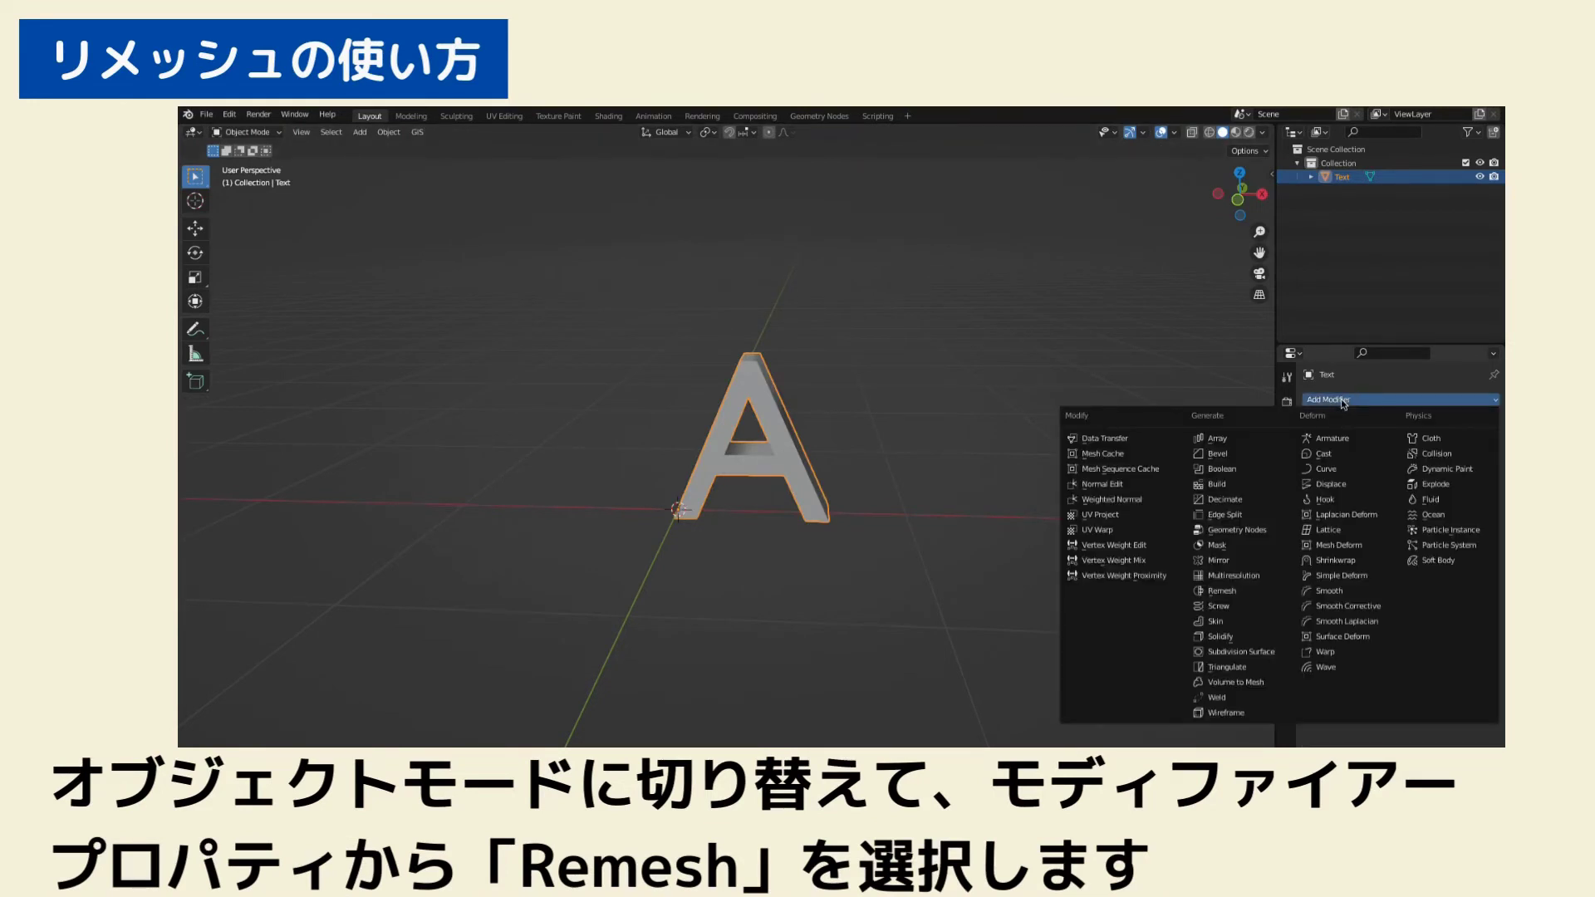
click(1221, 591)
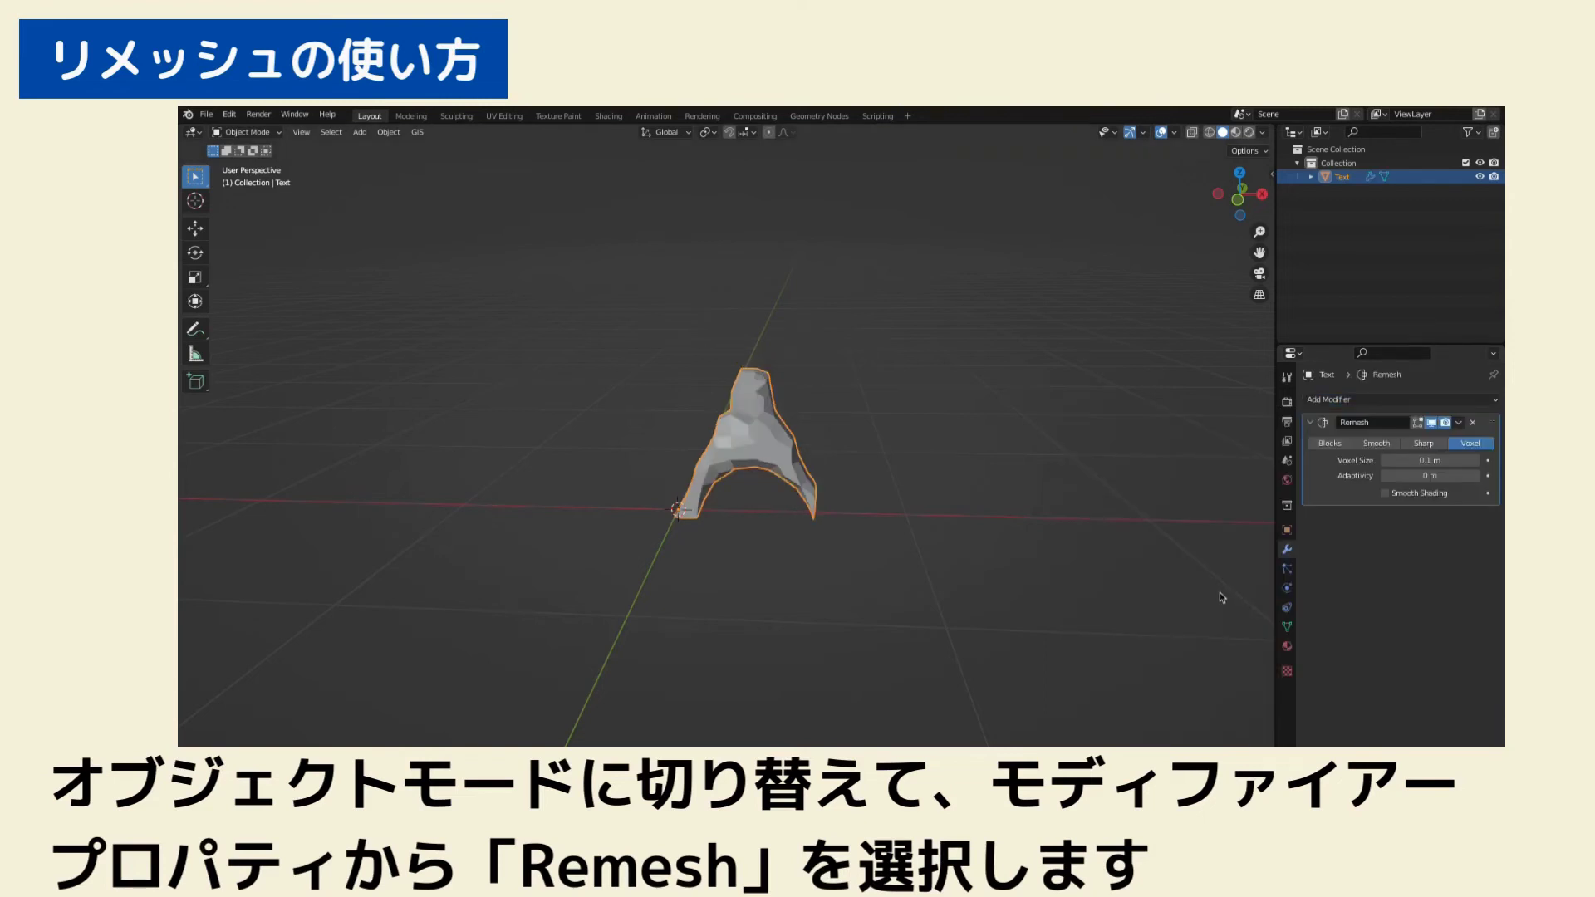
mouse_move(1428, 460)
mouse_down()
mouse_move(1449, 460)
mouse_move(1419, 460)
mouse_up()
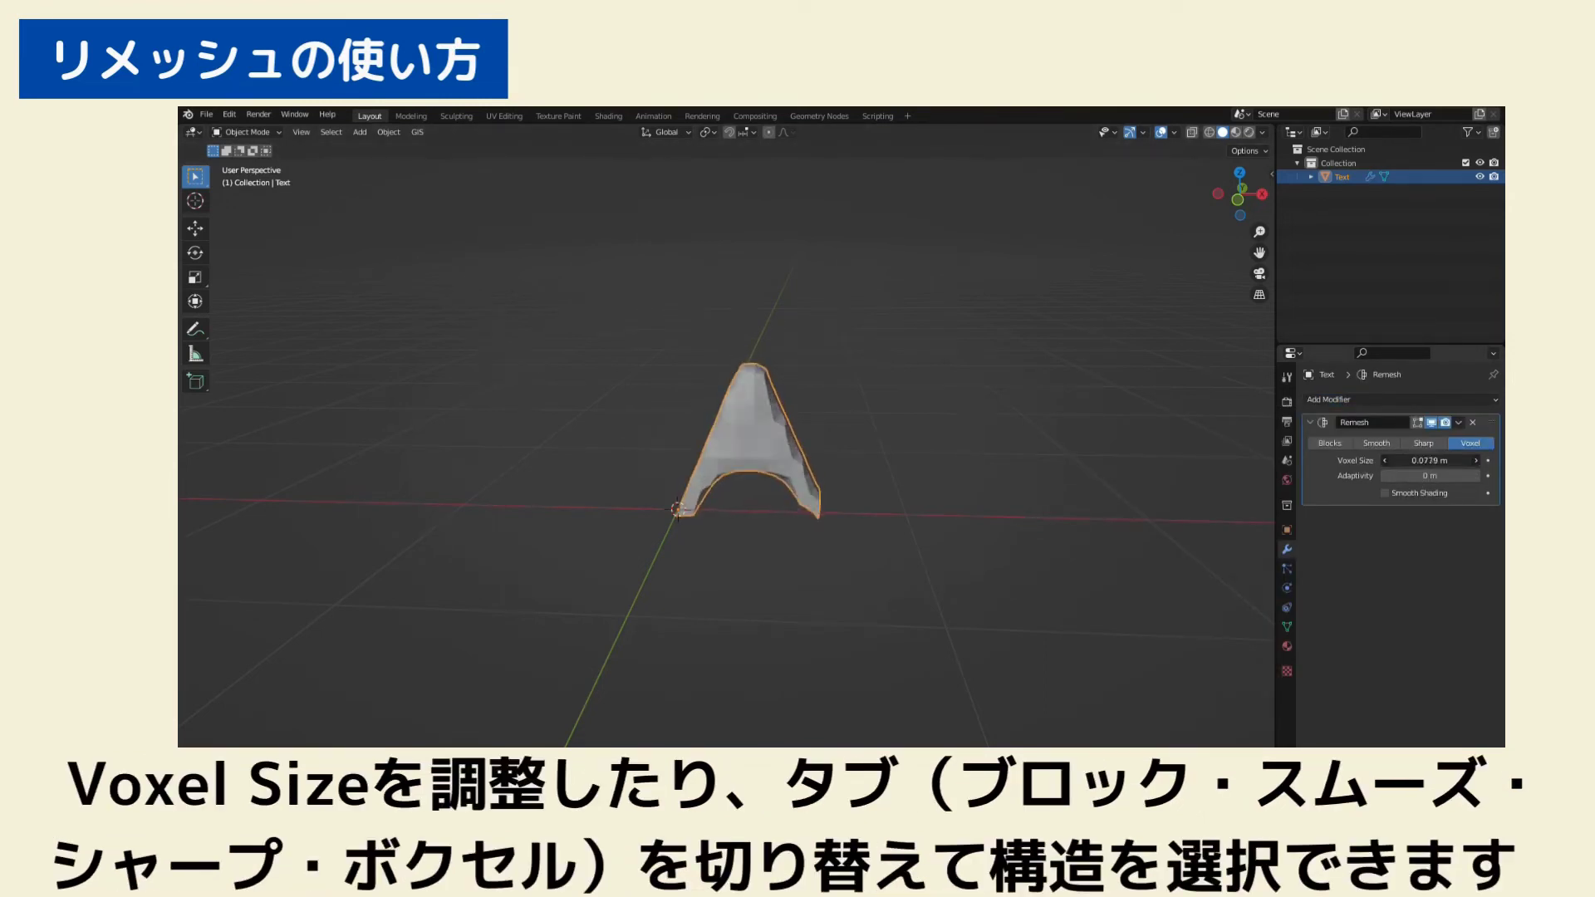
click(1423, 444)
click(1388, 442)
click(1329, 445)
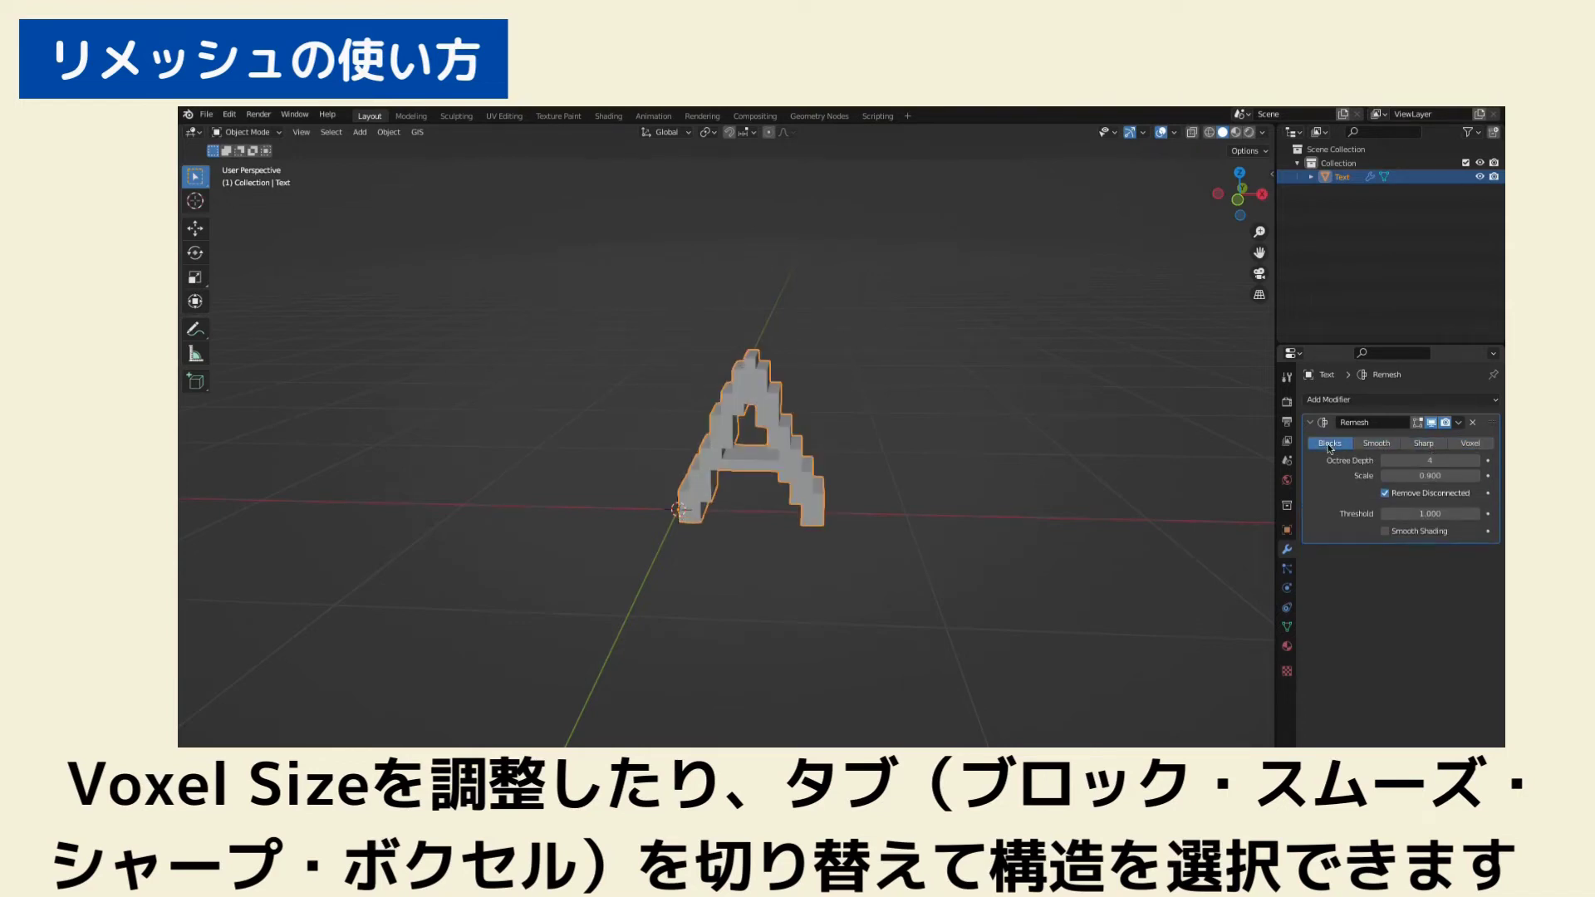
drag(1403, 461, 1416, 460)
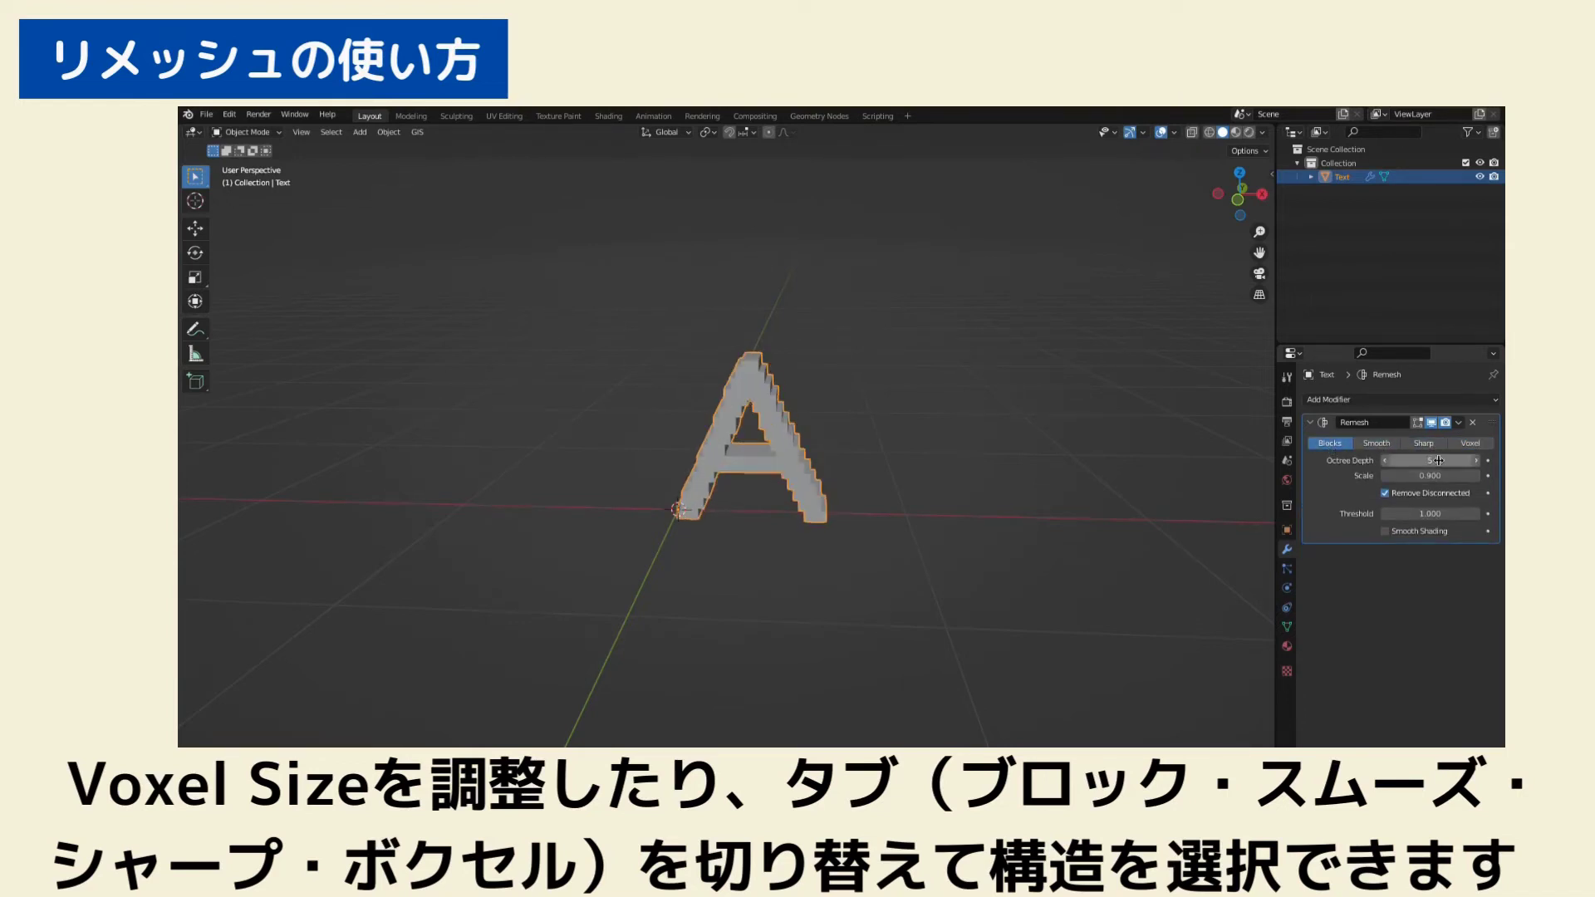
click(1377, 444)
click(1423, 443)
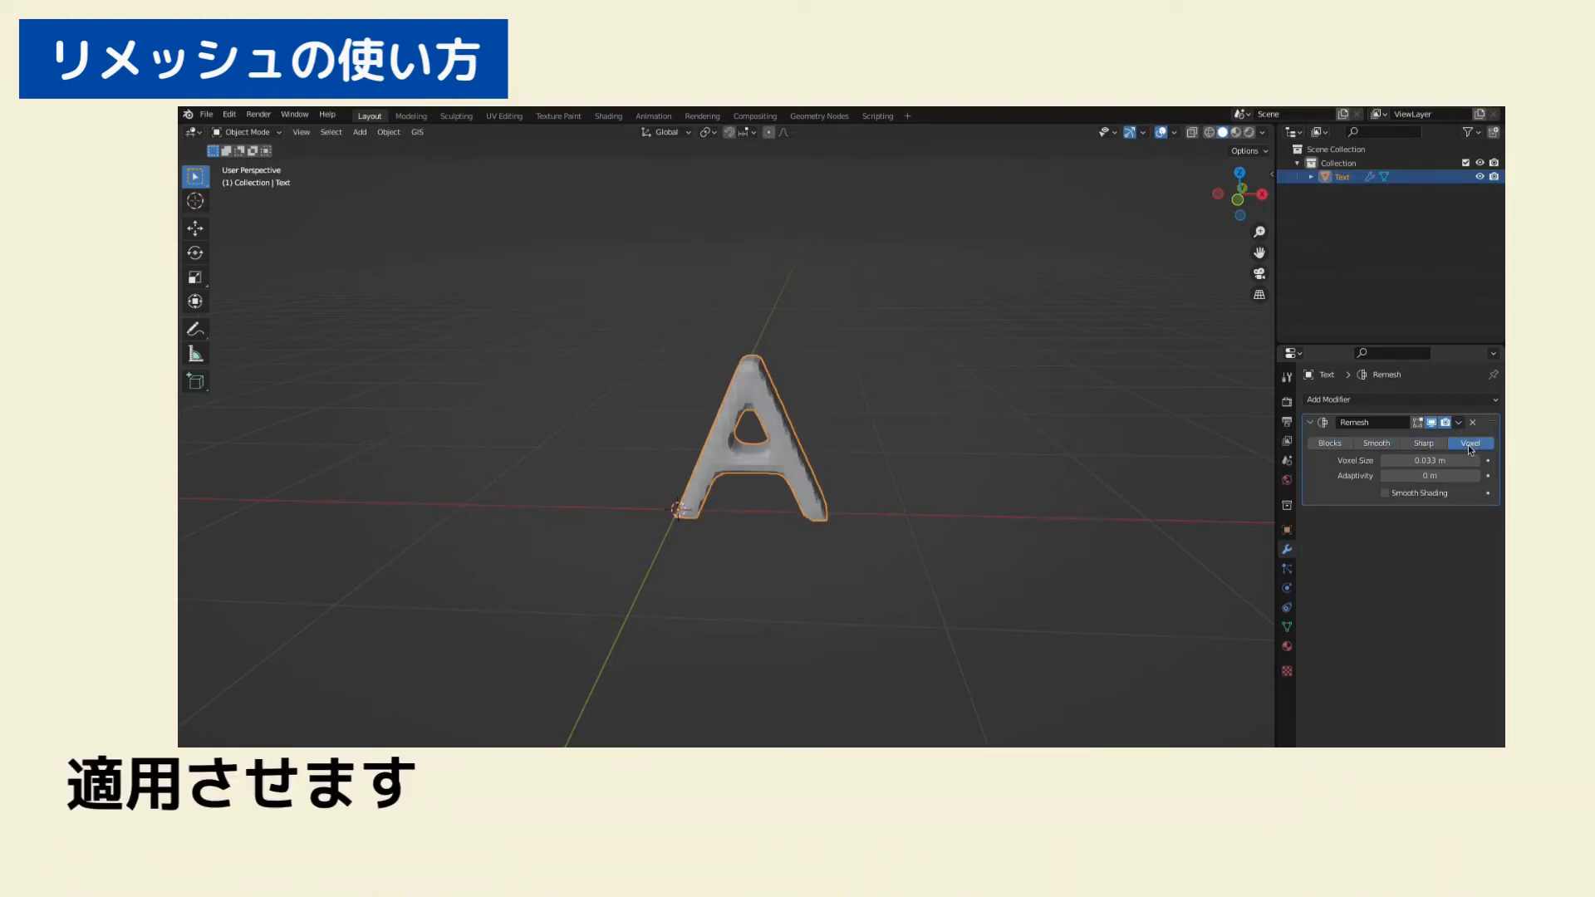
Apply the Voxel Remesh modifier and inspect the resulting all-quad mesh in Edit Mode
click(1458, 423)
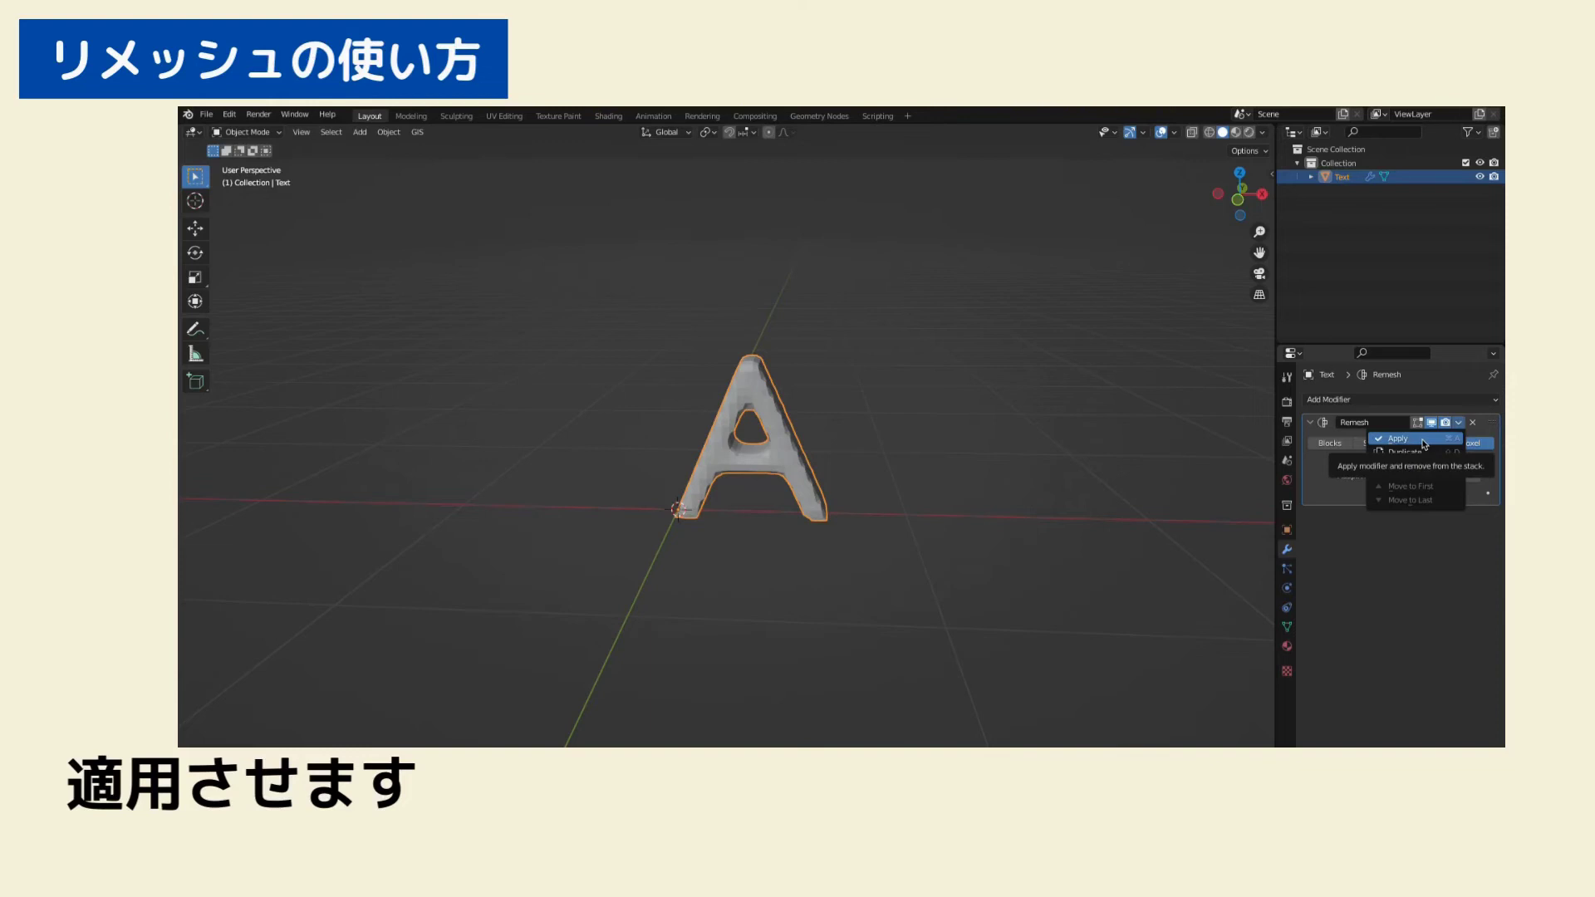
click(1423, 440)
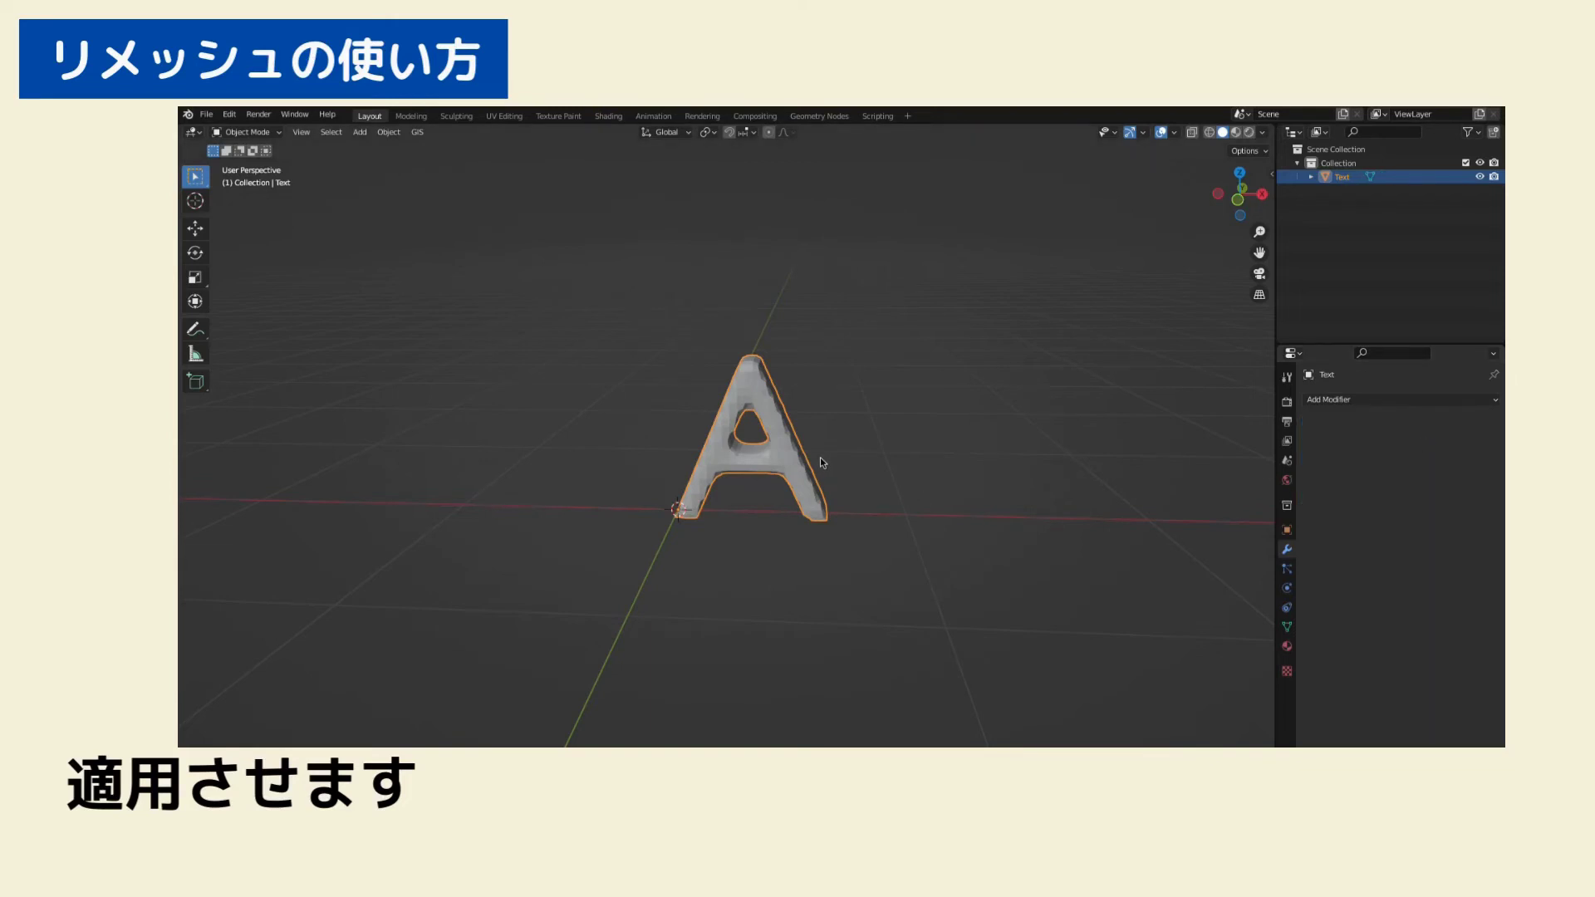
key(Tab)
middle_drag(900, 456, 580, 445)
scroll(586, 446, up, 3)
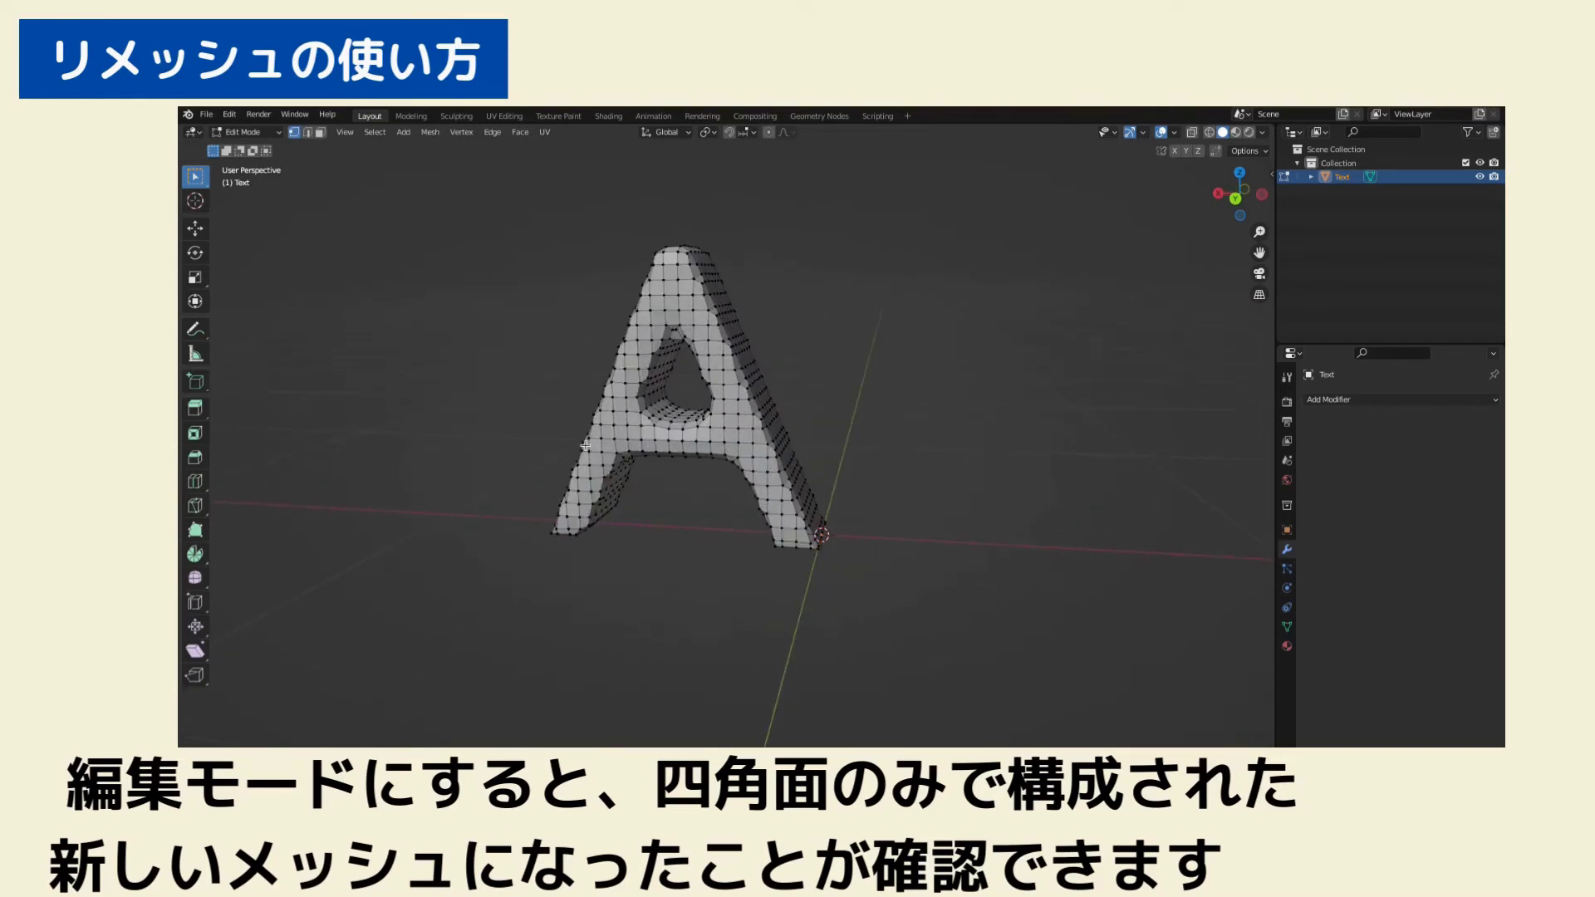
middle_drag(669, 482, 988, 486)
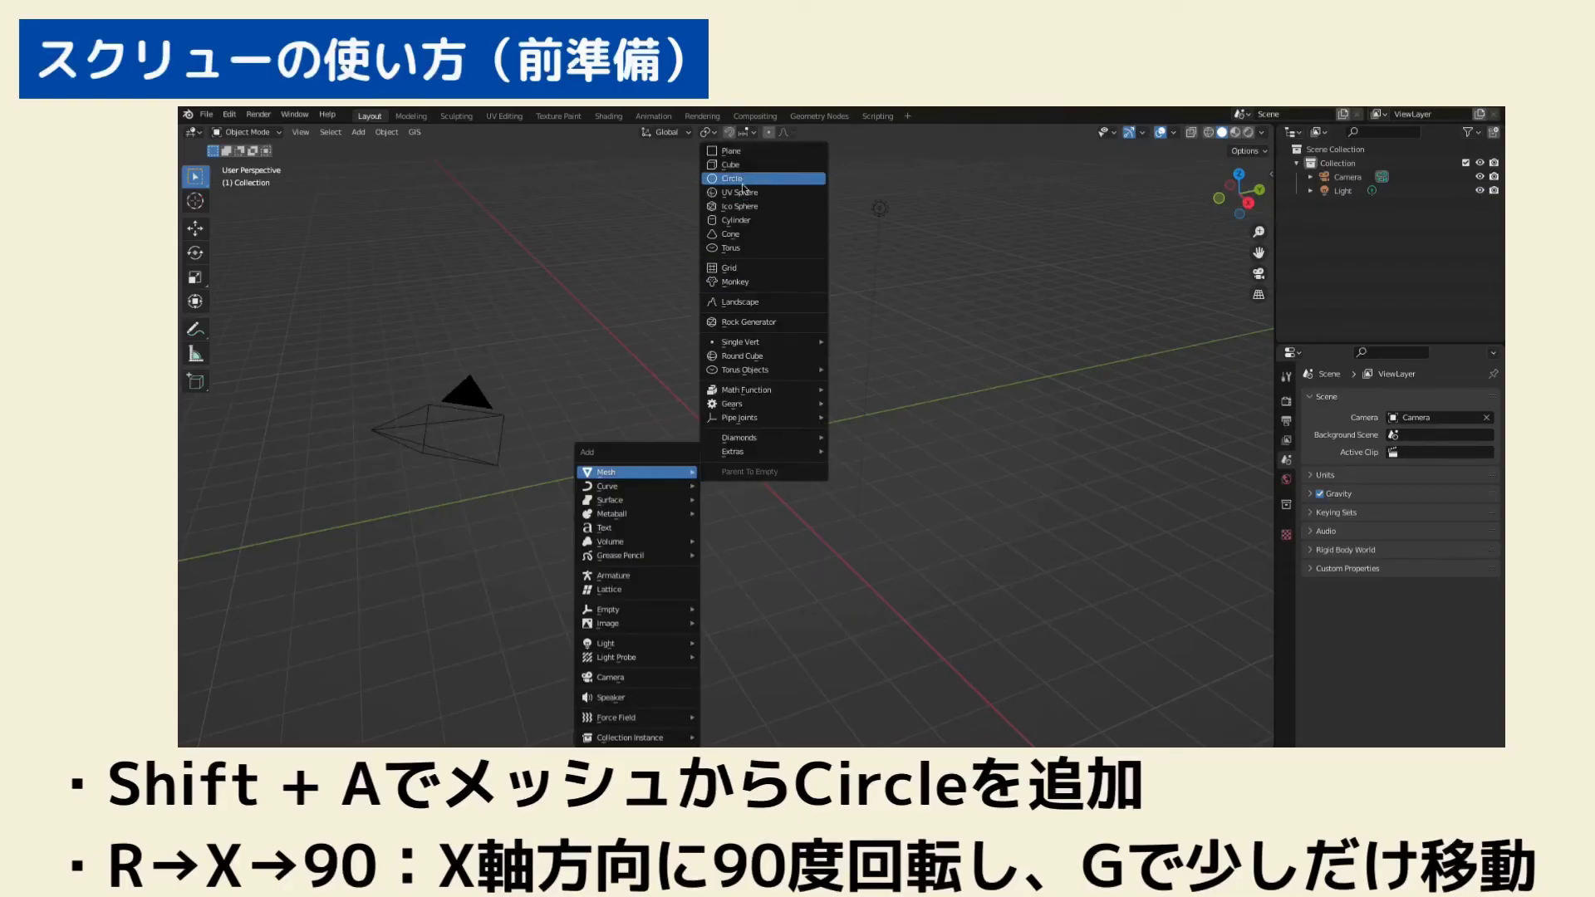
Add a mesh Circle rotated 90° about X
click(732, 178)
text(rx90)
key(Return)
Move the circle along X and apply All Transforms
middle_drag(756, 517, 806, 511)
key(g)
key(x)
click(889, 537)
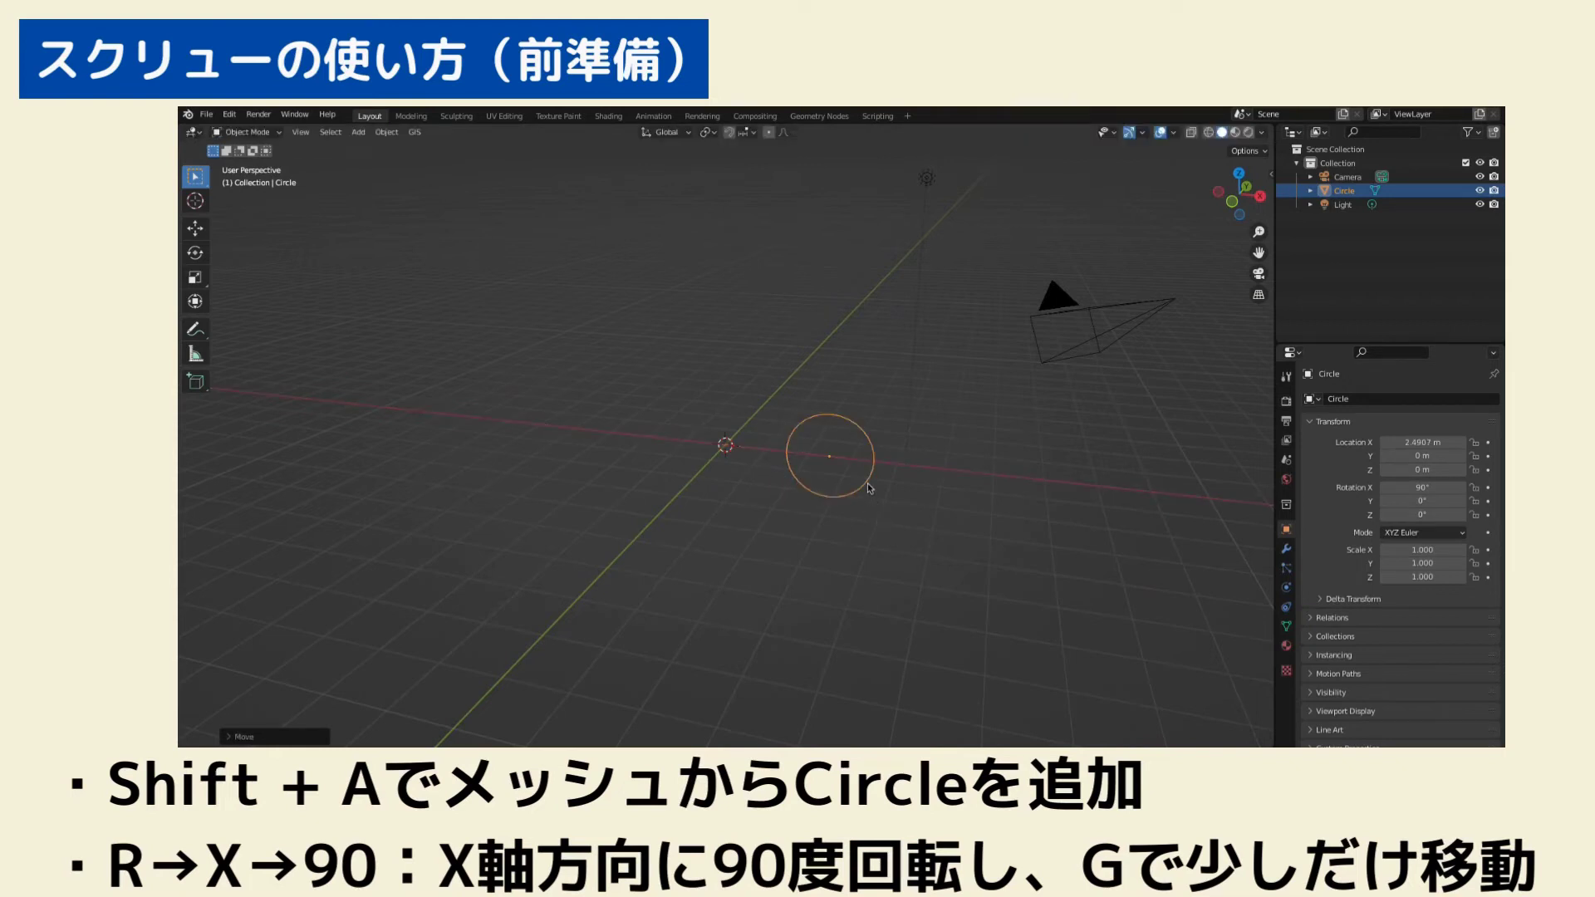
key(ctrl+a)
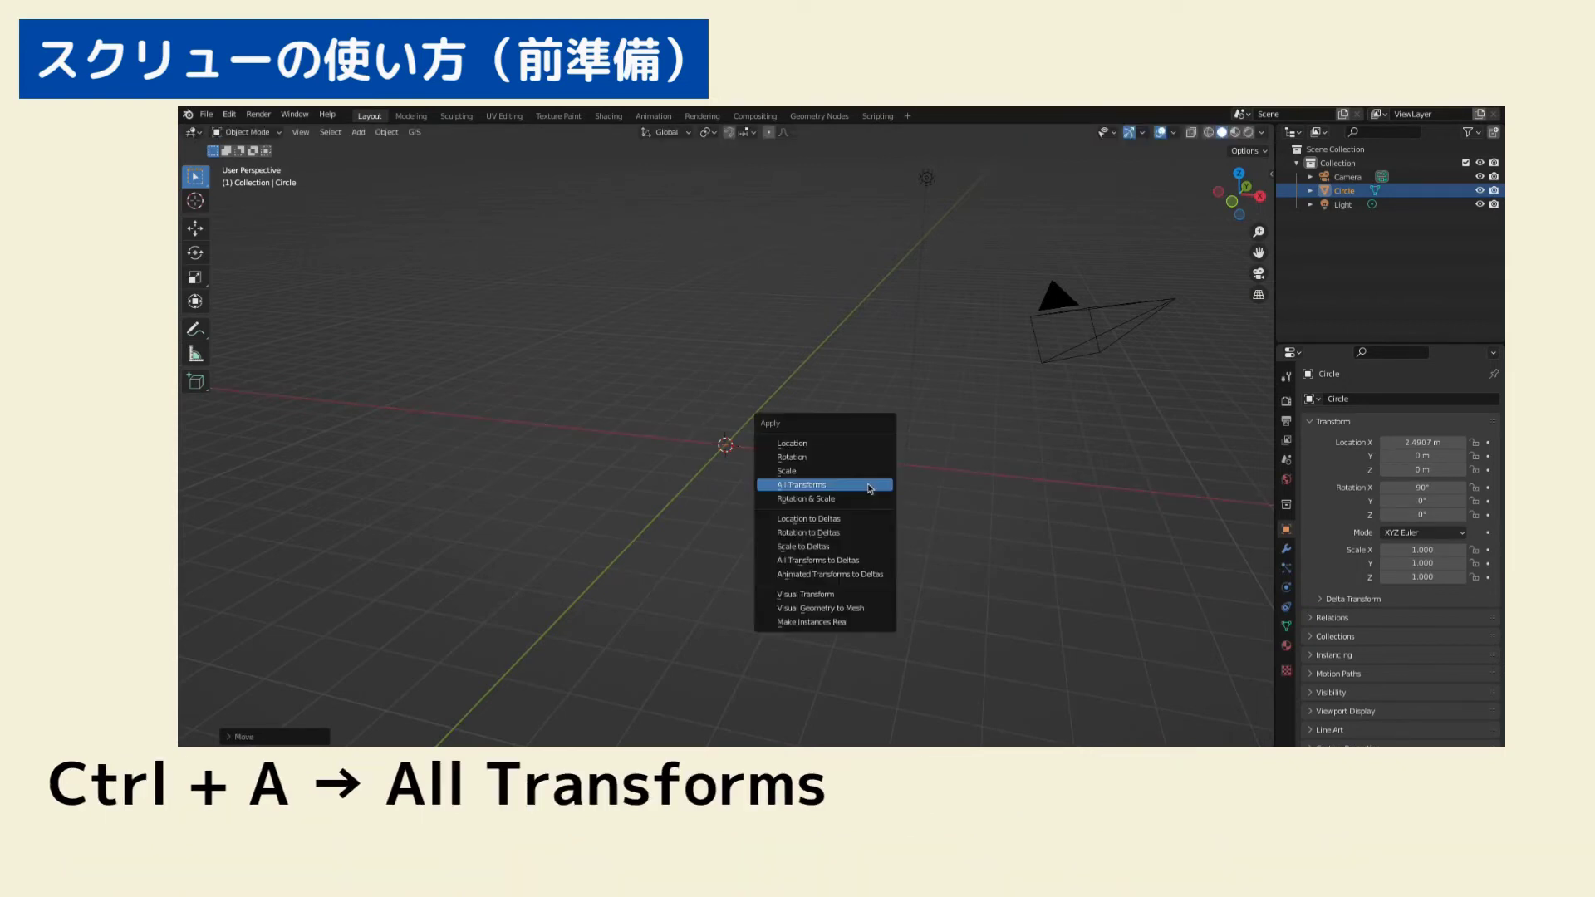
click(829, 488)
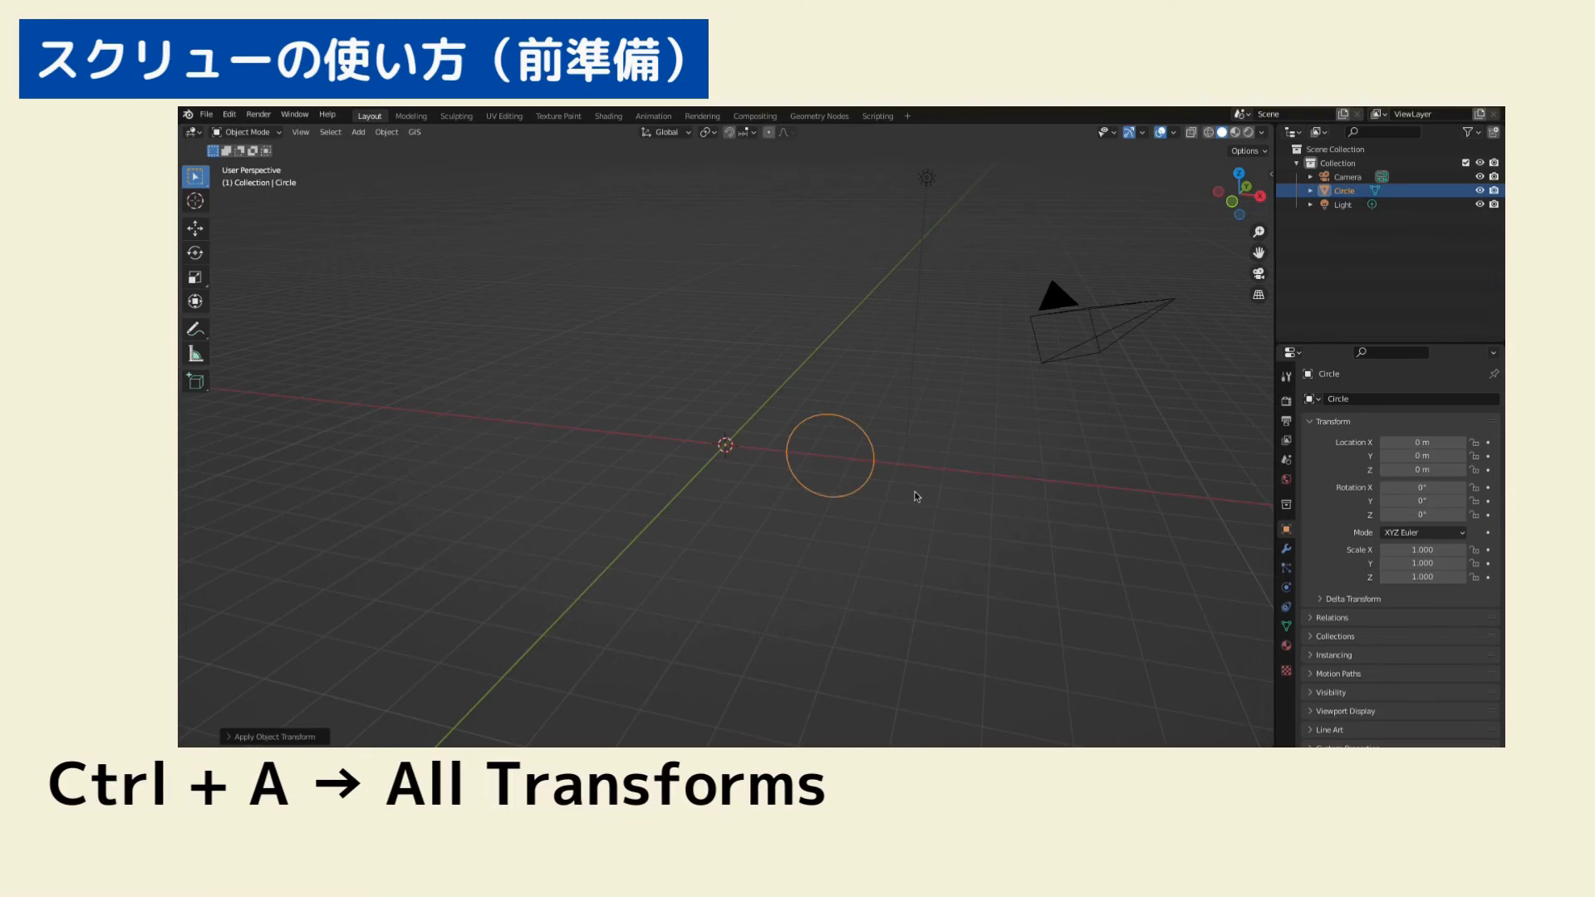
Add a Screw modifier to the circle with a 2.2 m screw offset
click(1286, 549)
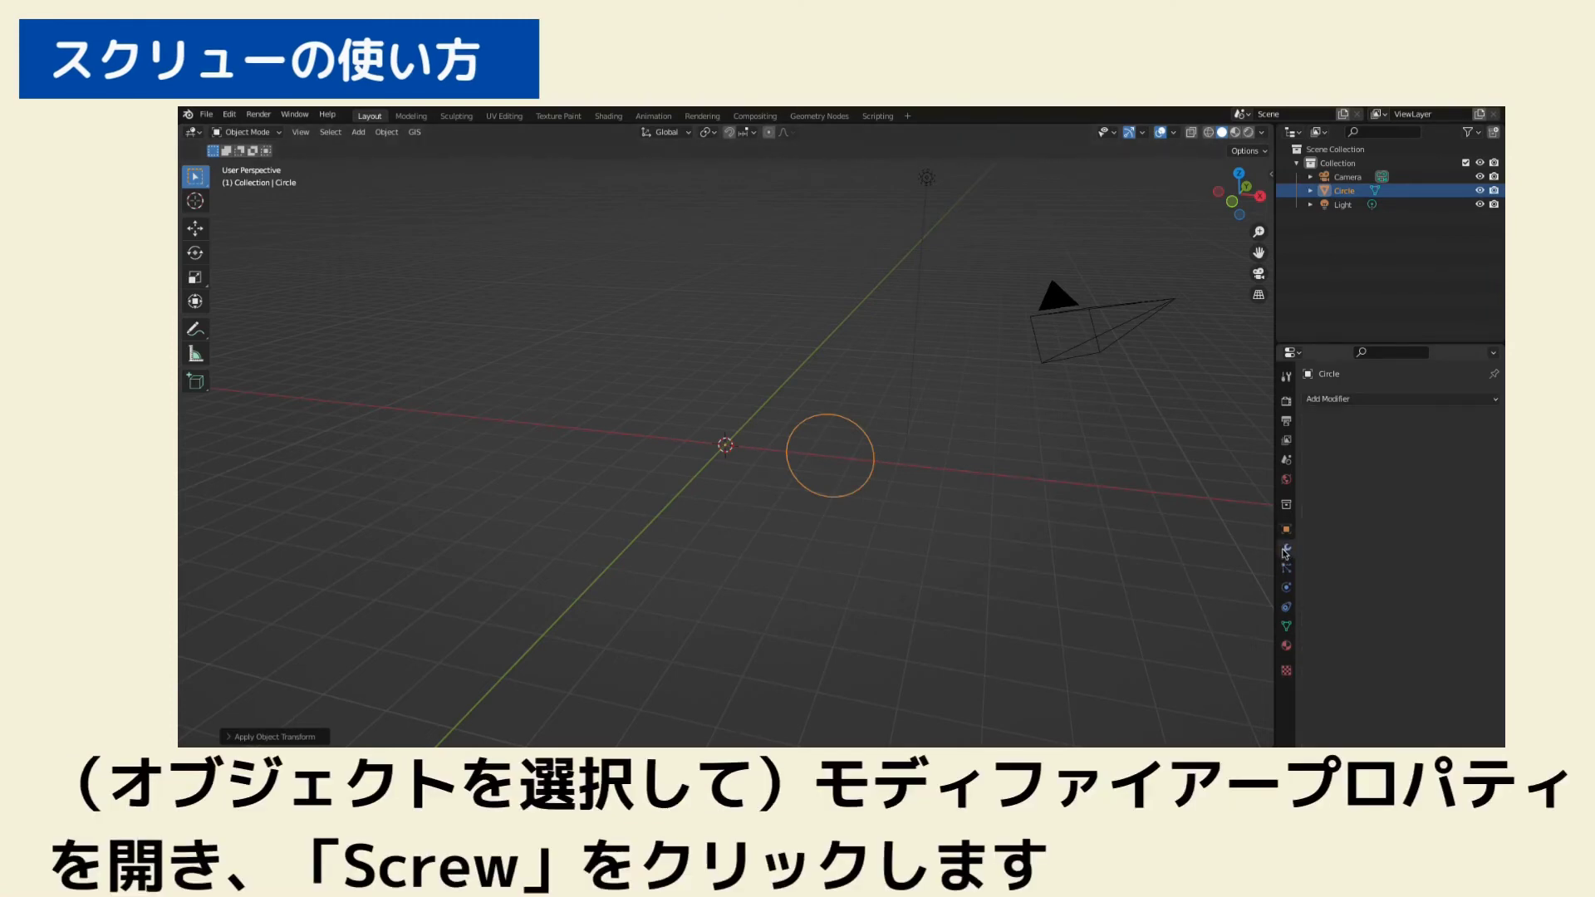
click(1326, 406)
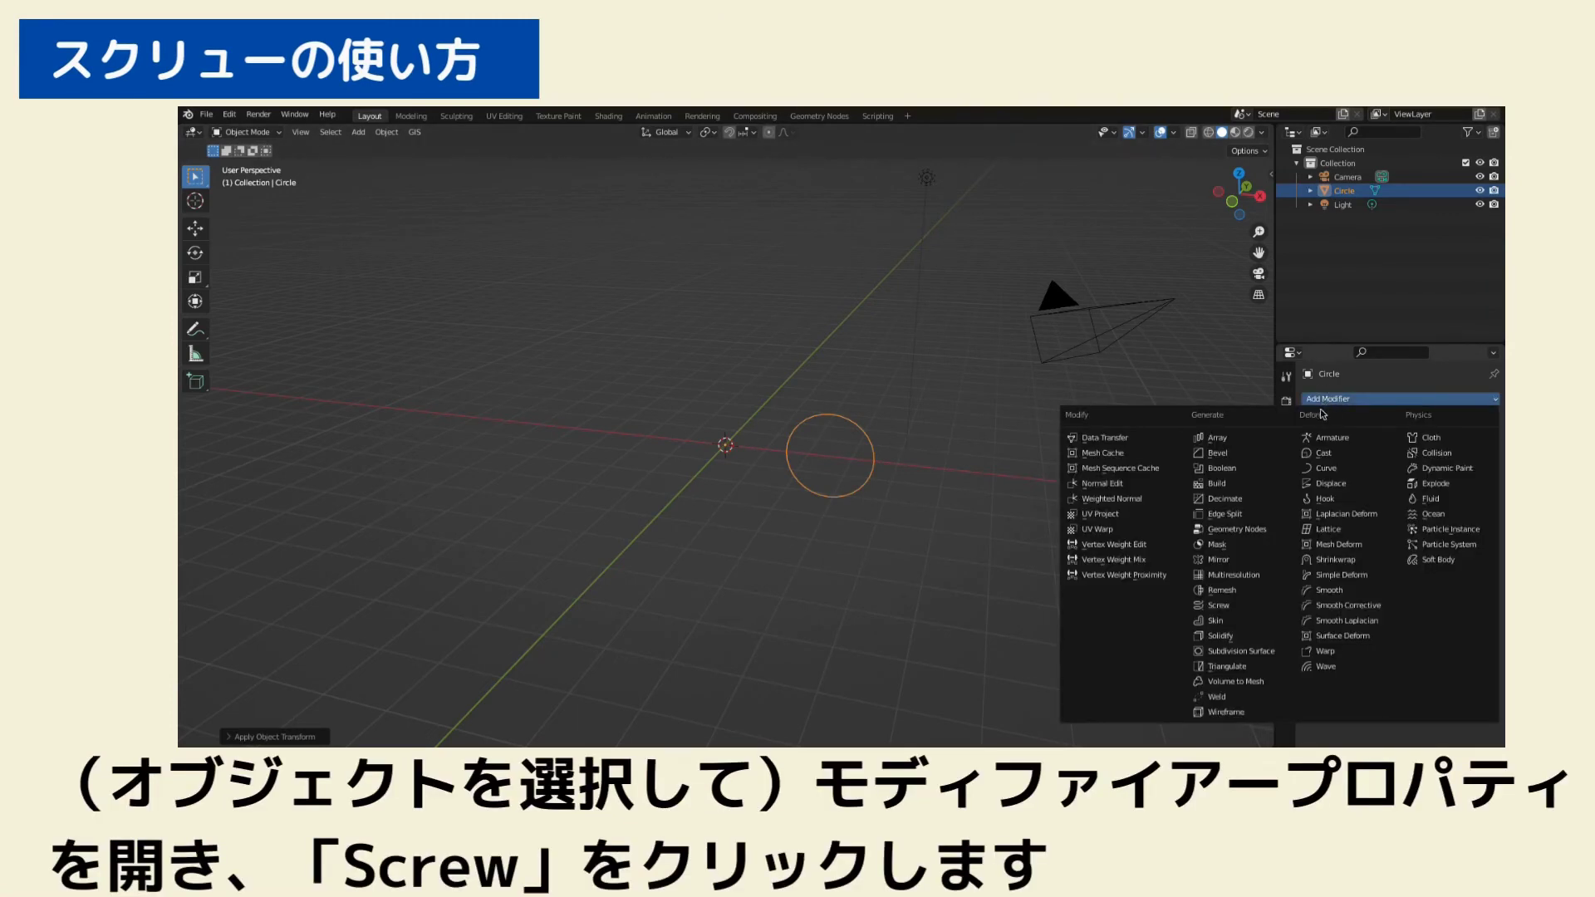
click(1249, 606)
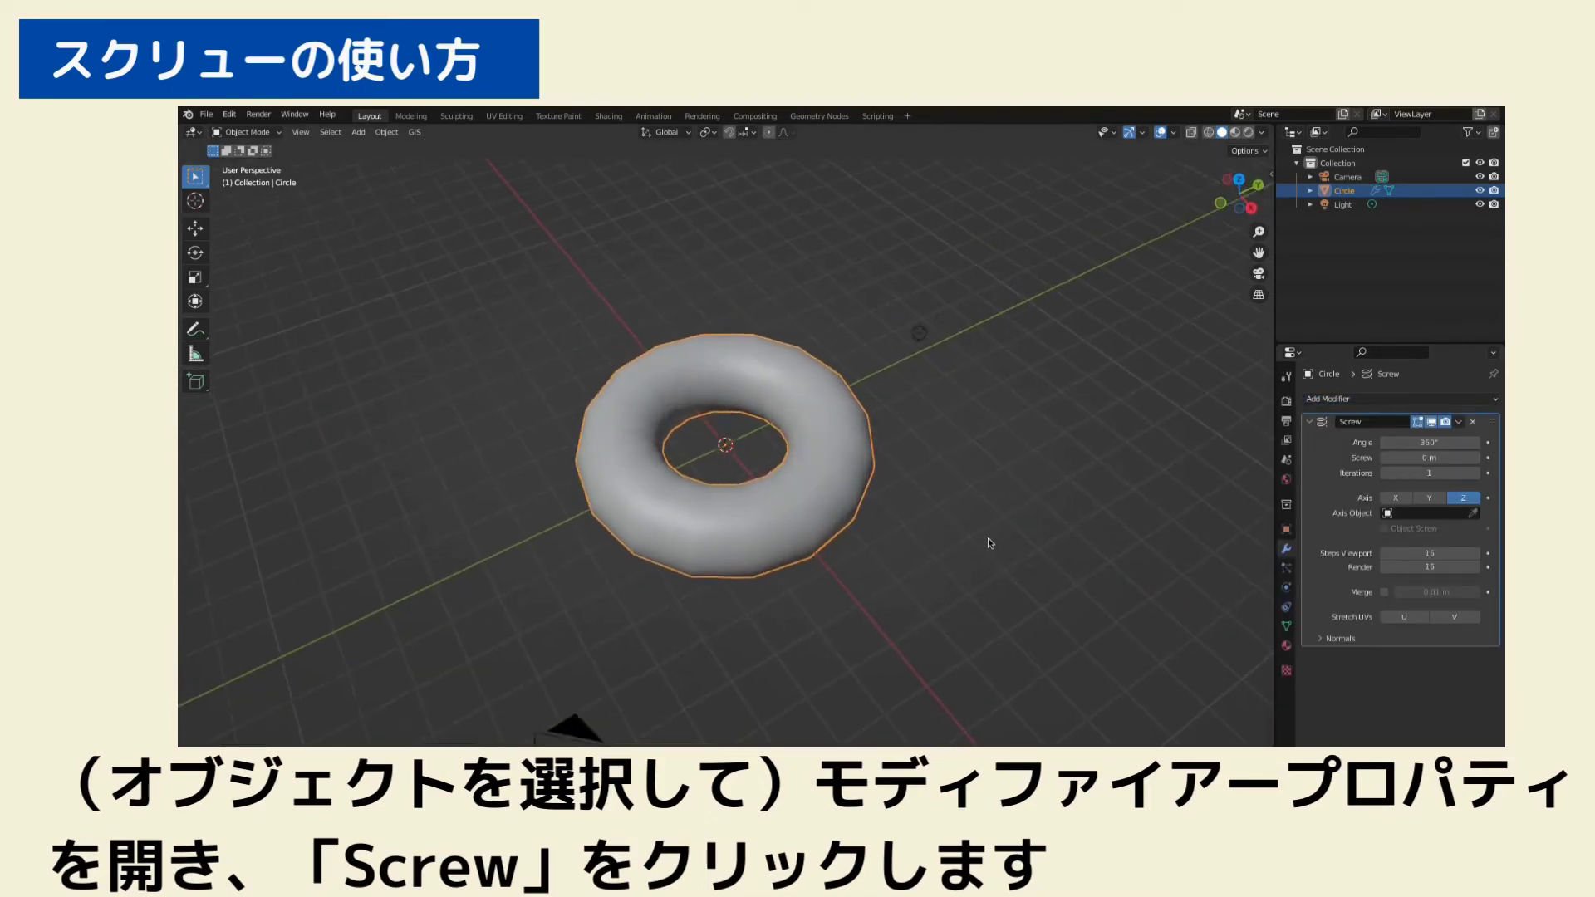
middle_drag(988, 542, 979, 495)
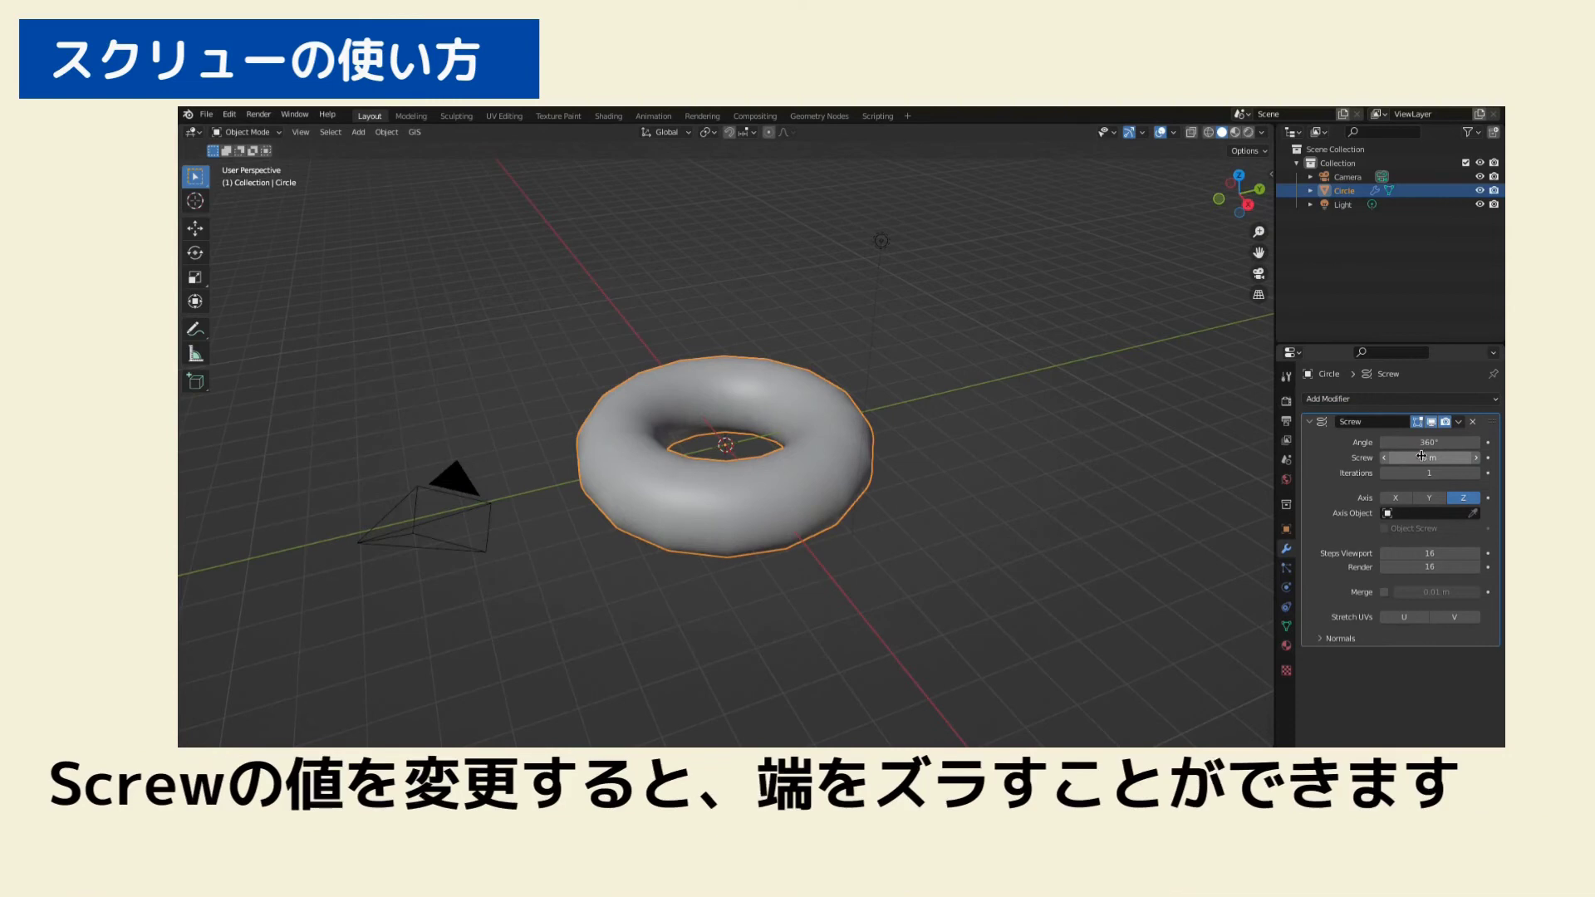
drag(1429, 458, 1478, 457)
mouse_move(1072, 506)
middle_down()
mouse_move(958, 456)
mouse_move(1068, 446)
mouse_move(1143, 461)
middle_up()
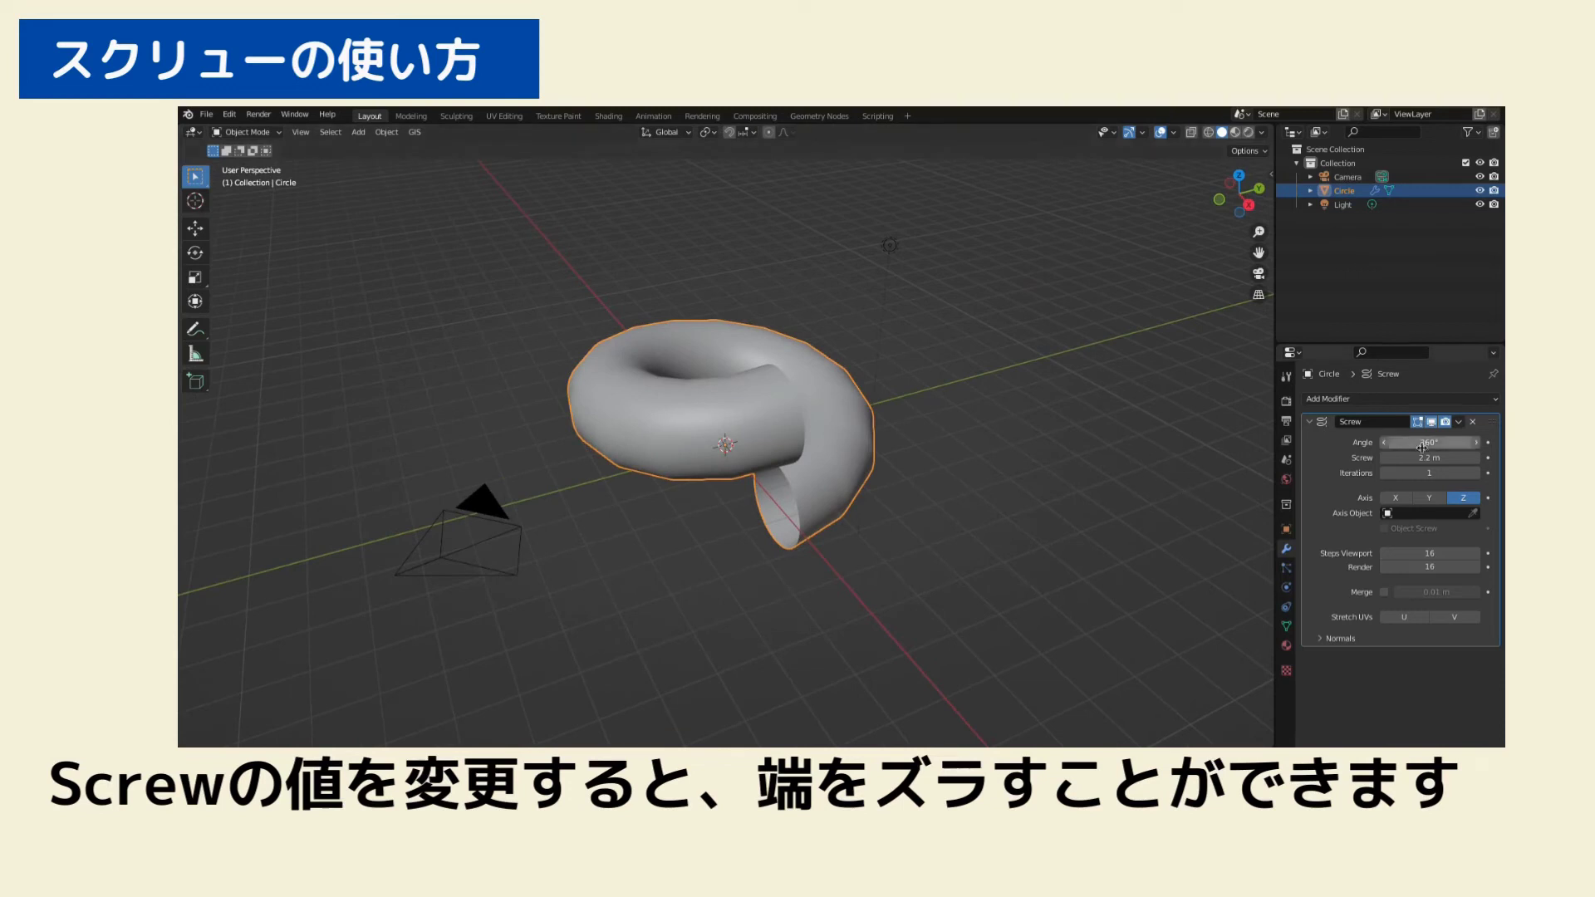
Increase the Screw iterations for more coils and set Steps Viewport to 25
drag(1417, 473, 1455, 473)
scroll(1071, 419, down, 2)
scroll(1061, 419, down, 1)
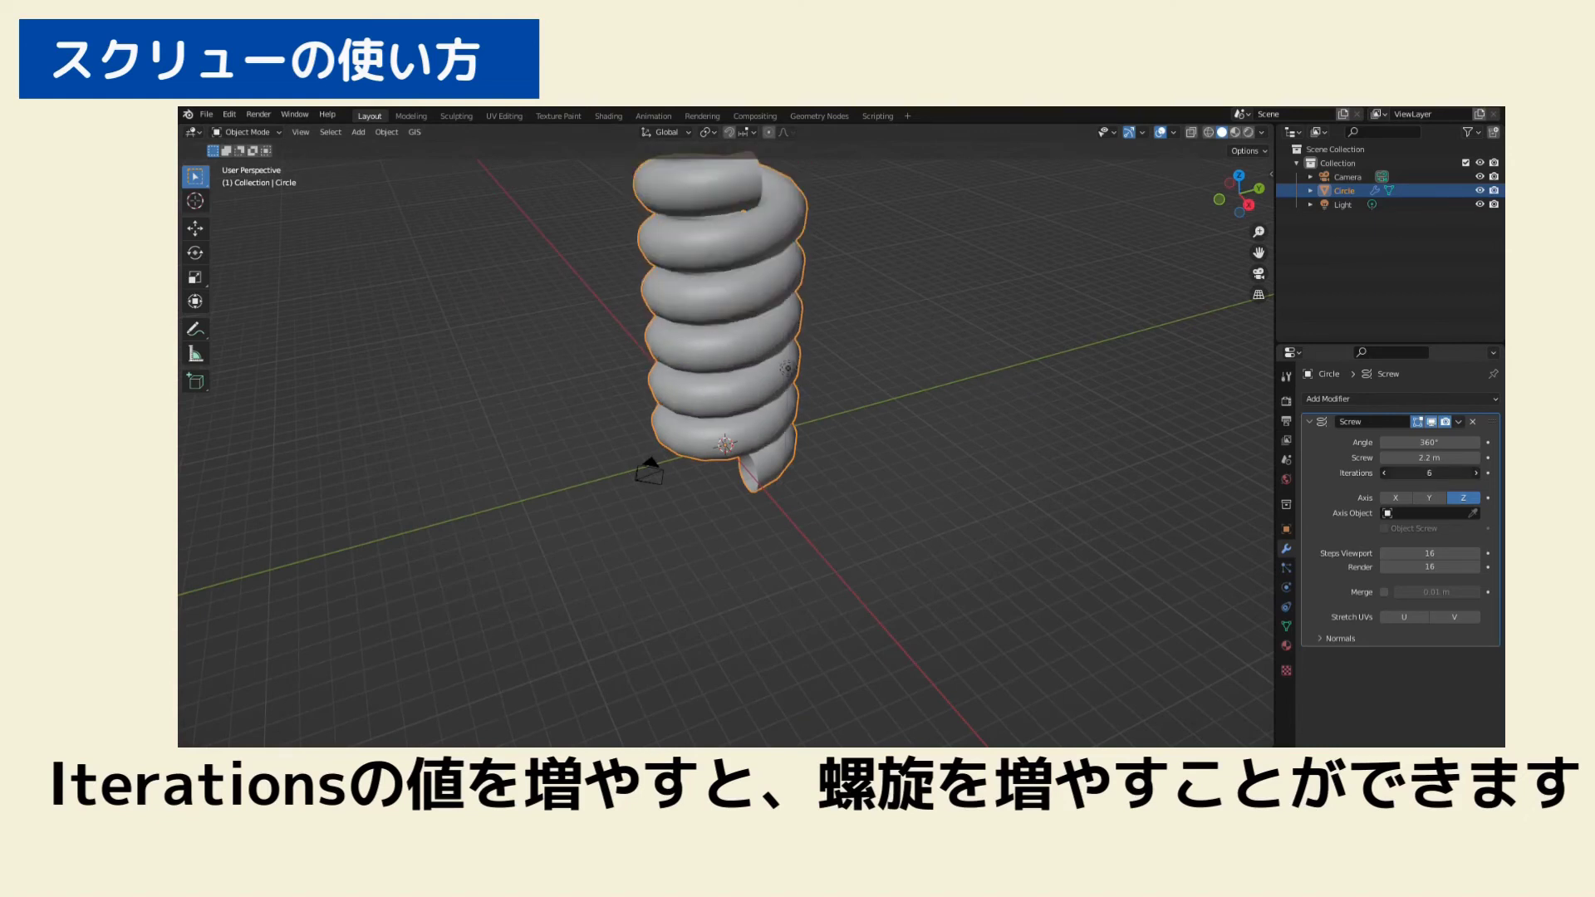
scroll(1059, 433, up, 3)
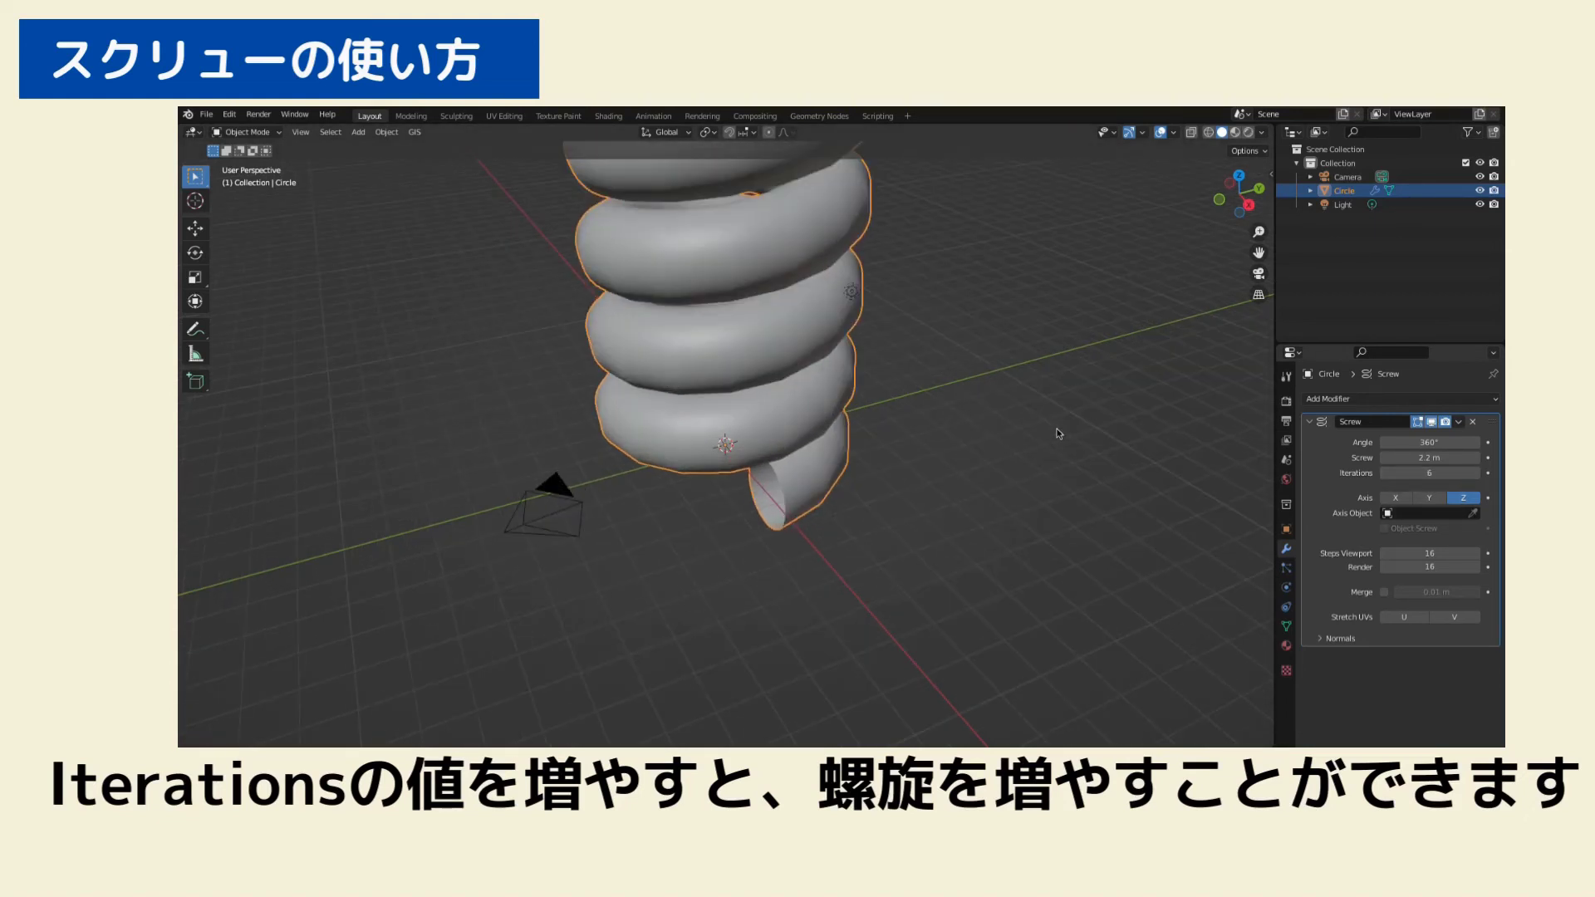
mouse_move(1412, 553)
mouse_down()
mouse_move(1462, 553)
mouse_move(1437, 554)
mouse_up()
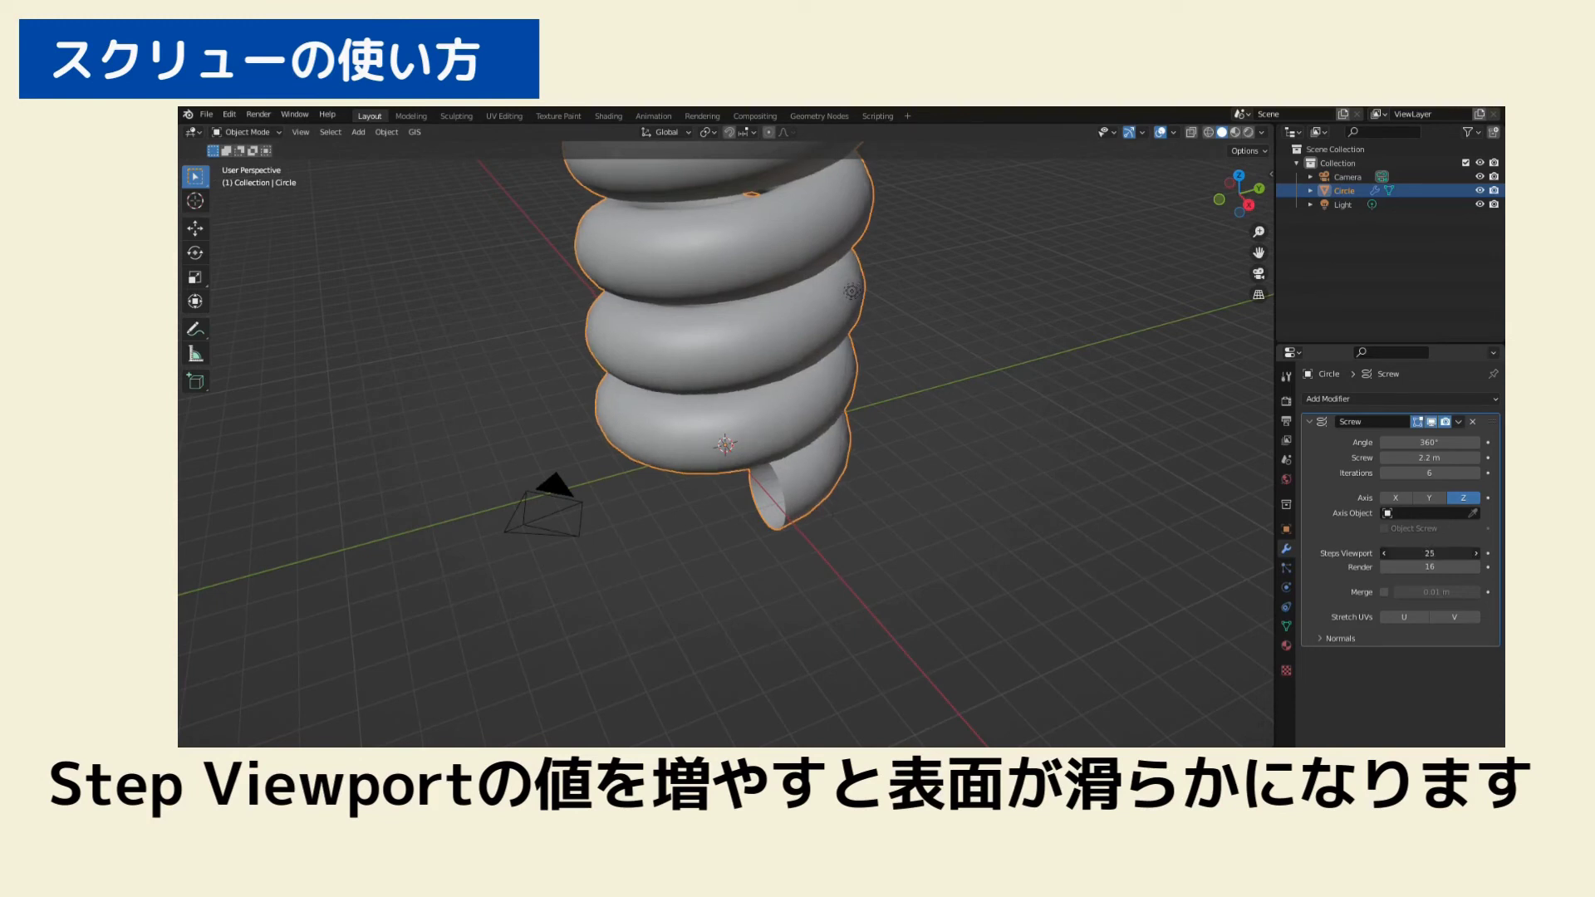
mouse_move(1019, 450)
middle_down()
mouse_move(891, 487)
mouse_move(811, 467)
middle_up()
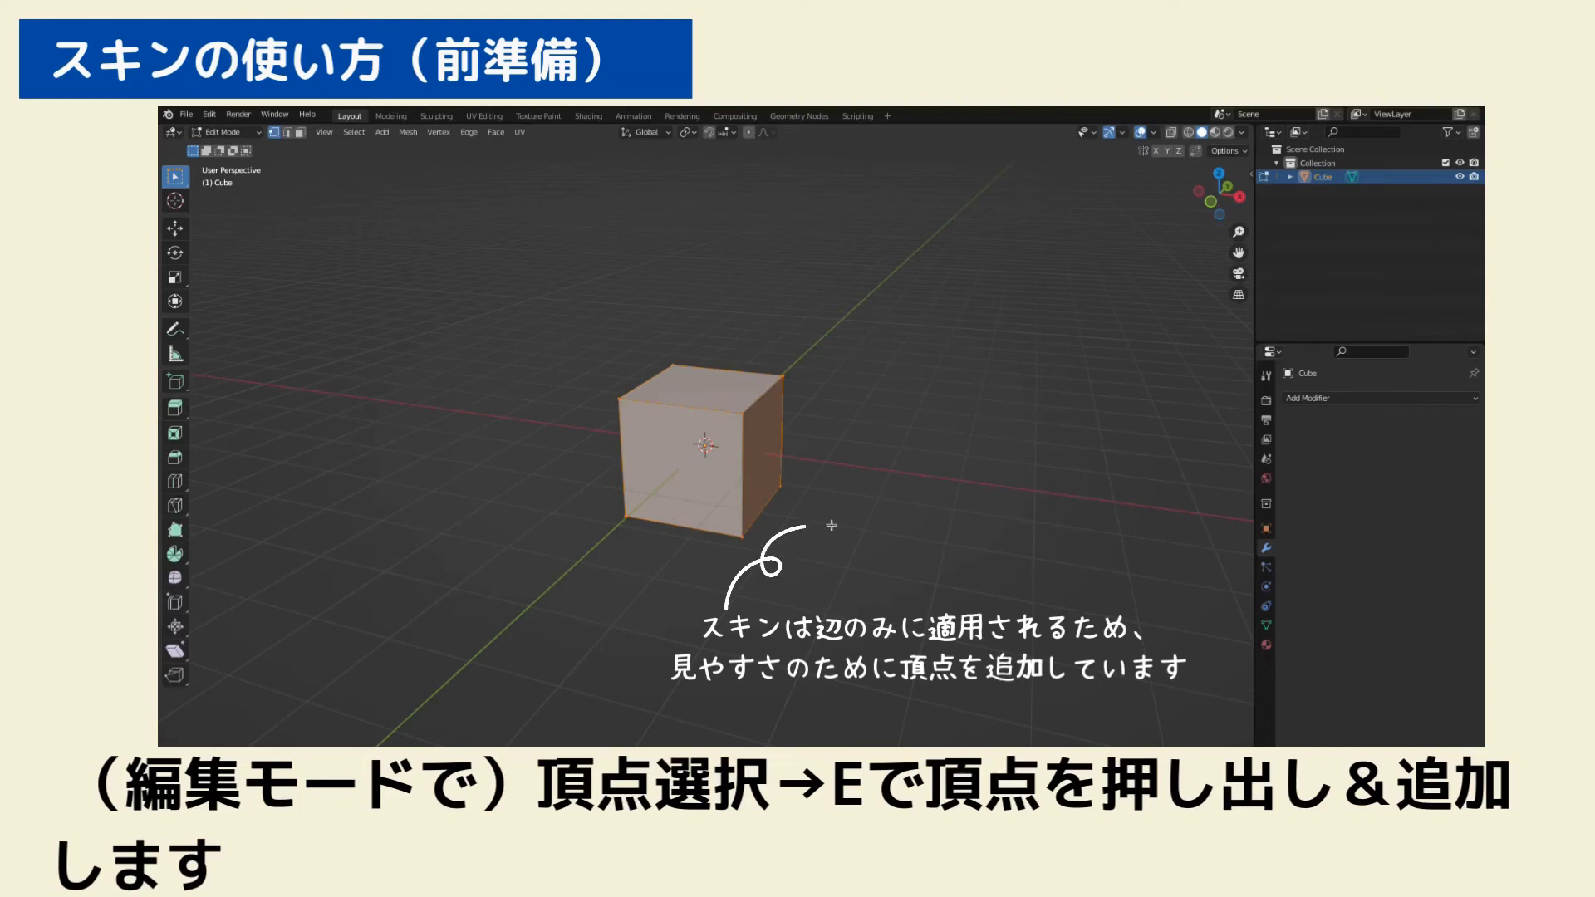
Extrude a four-segment zigzag vertex chain from one cube corner, then return to Object Mode
click(782, 485)
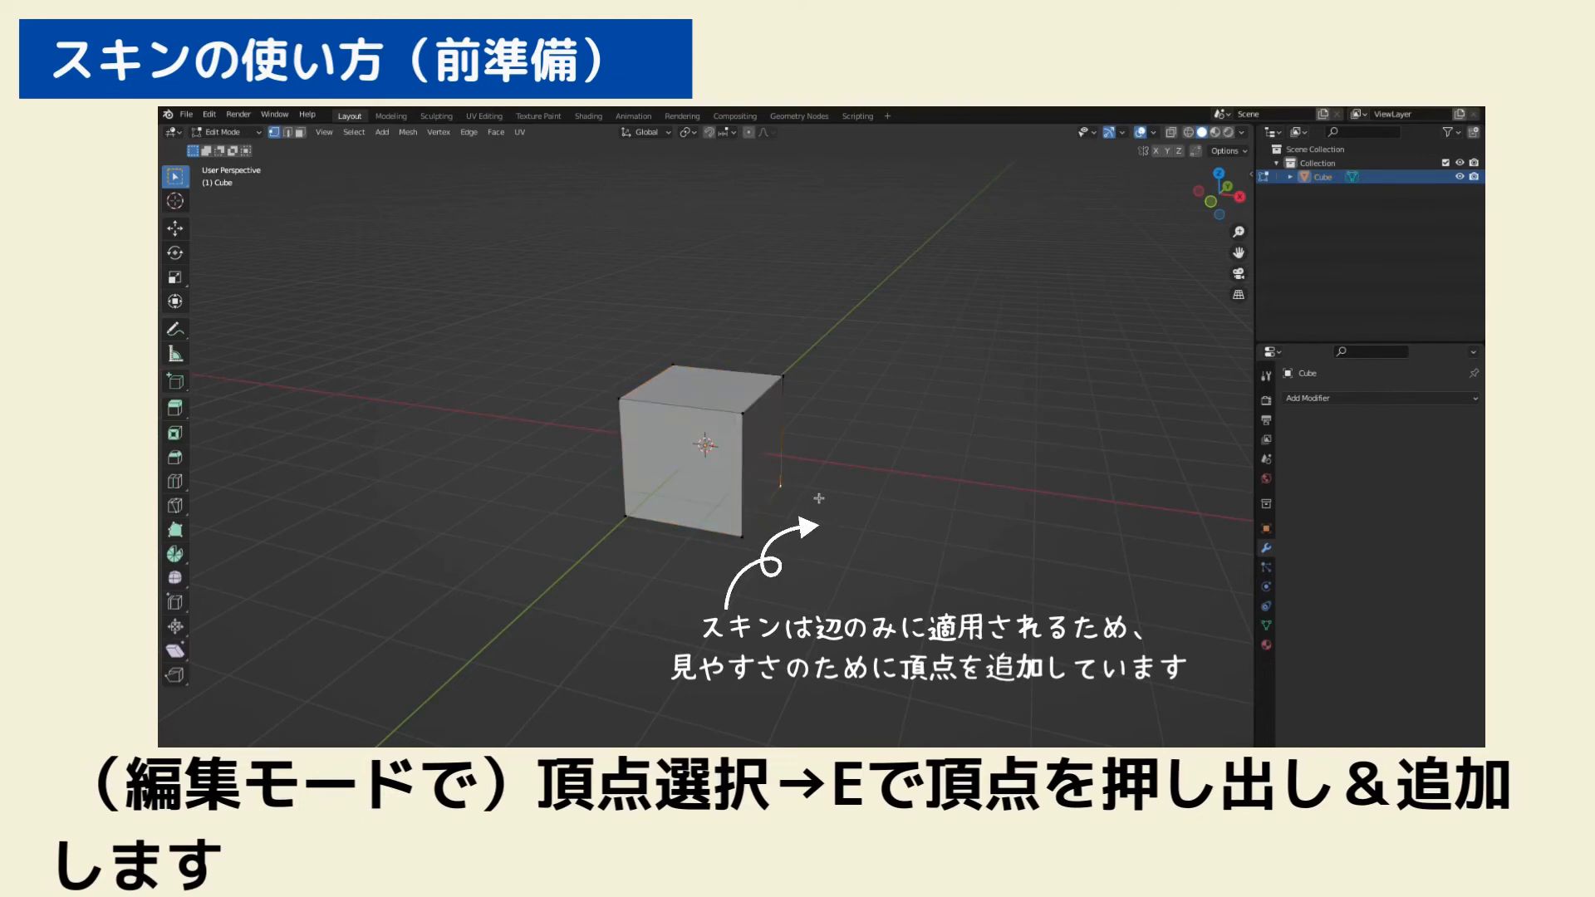
key(e)
click(906, 530)
key(e)
click(959, 463)
key(e)
click(1009, 532)
key(e)
click(1066, 487)
key(Tab)
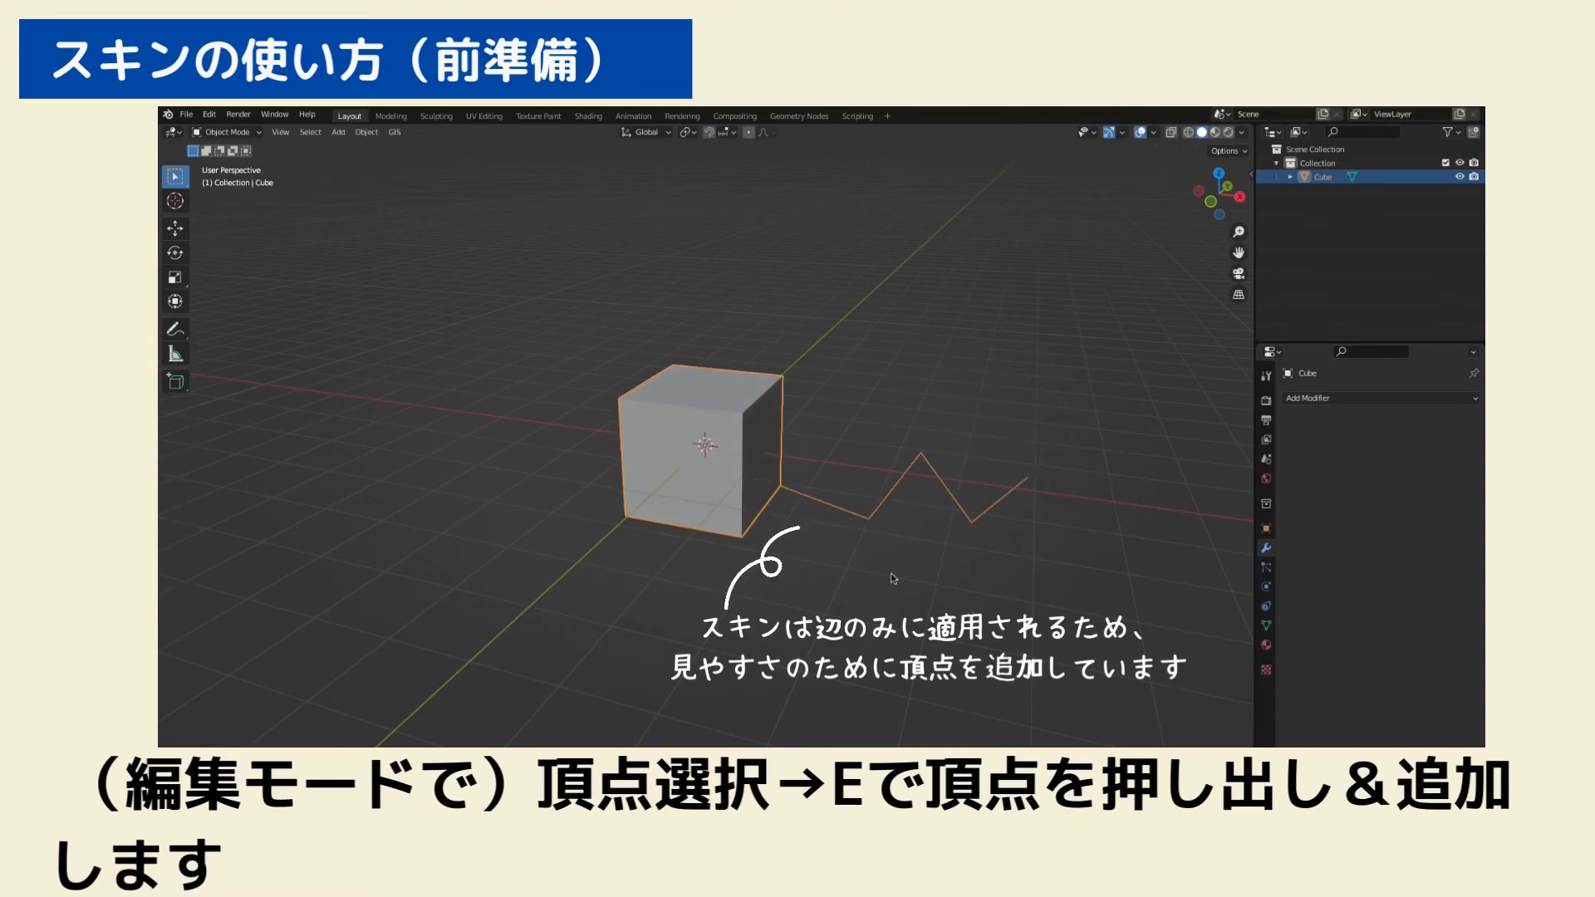
click(1330, 404)
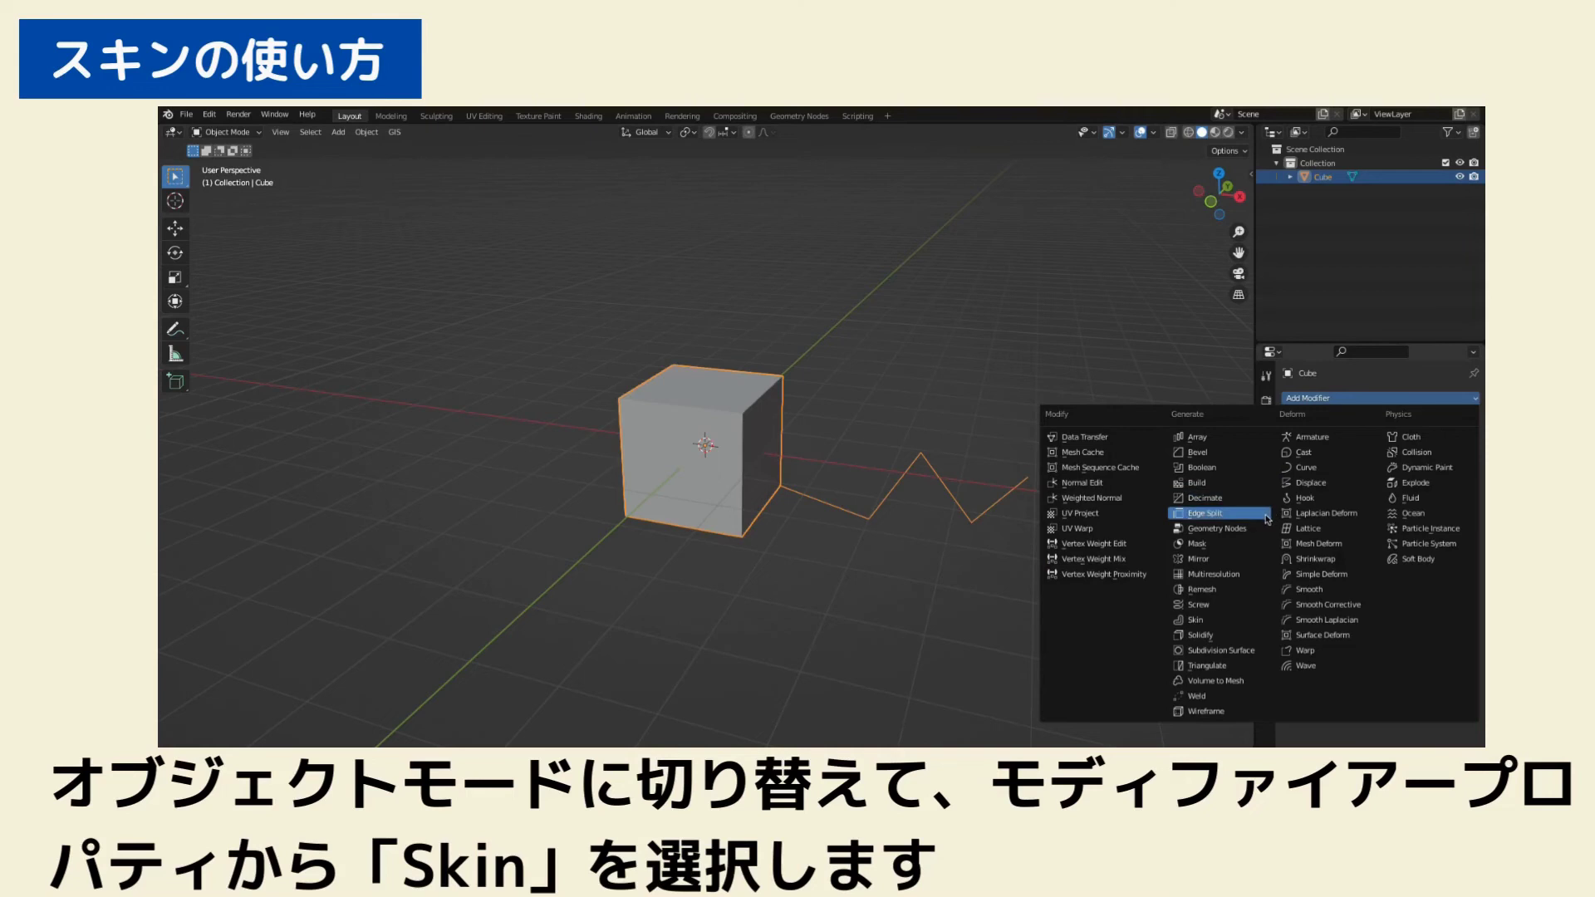
Add Skin and Subdivision Surface modifiers, with Levels Viewport raised to 3
click(1220, 619)
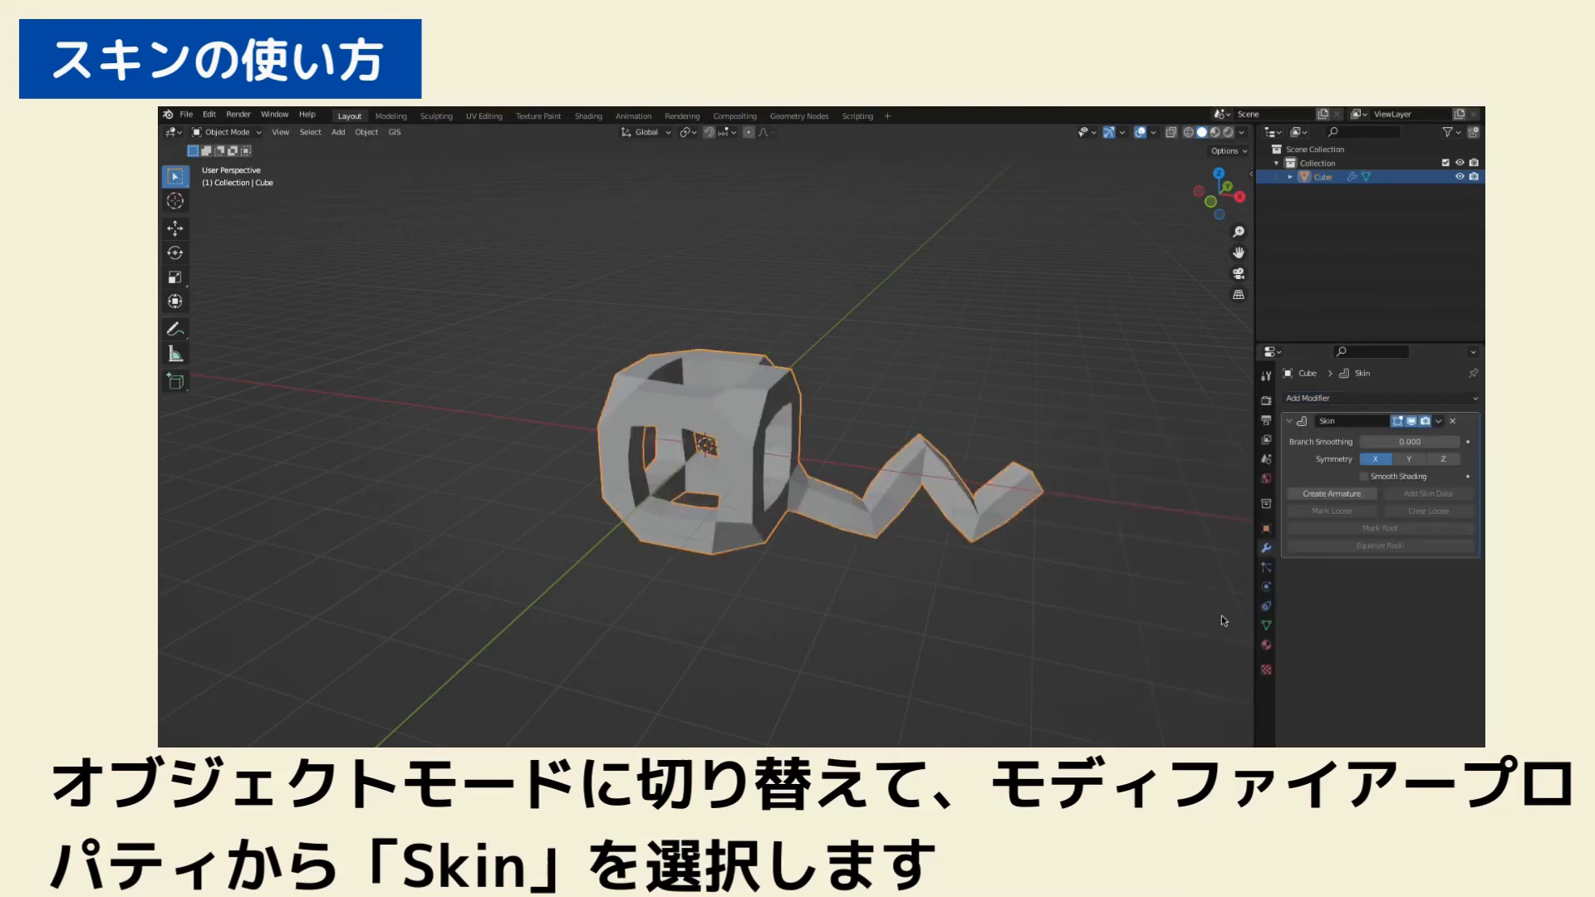
middle_drag(1120, 546, 1170, 544)
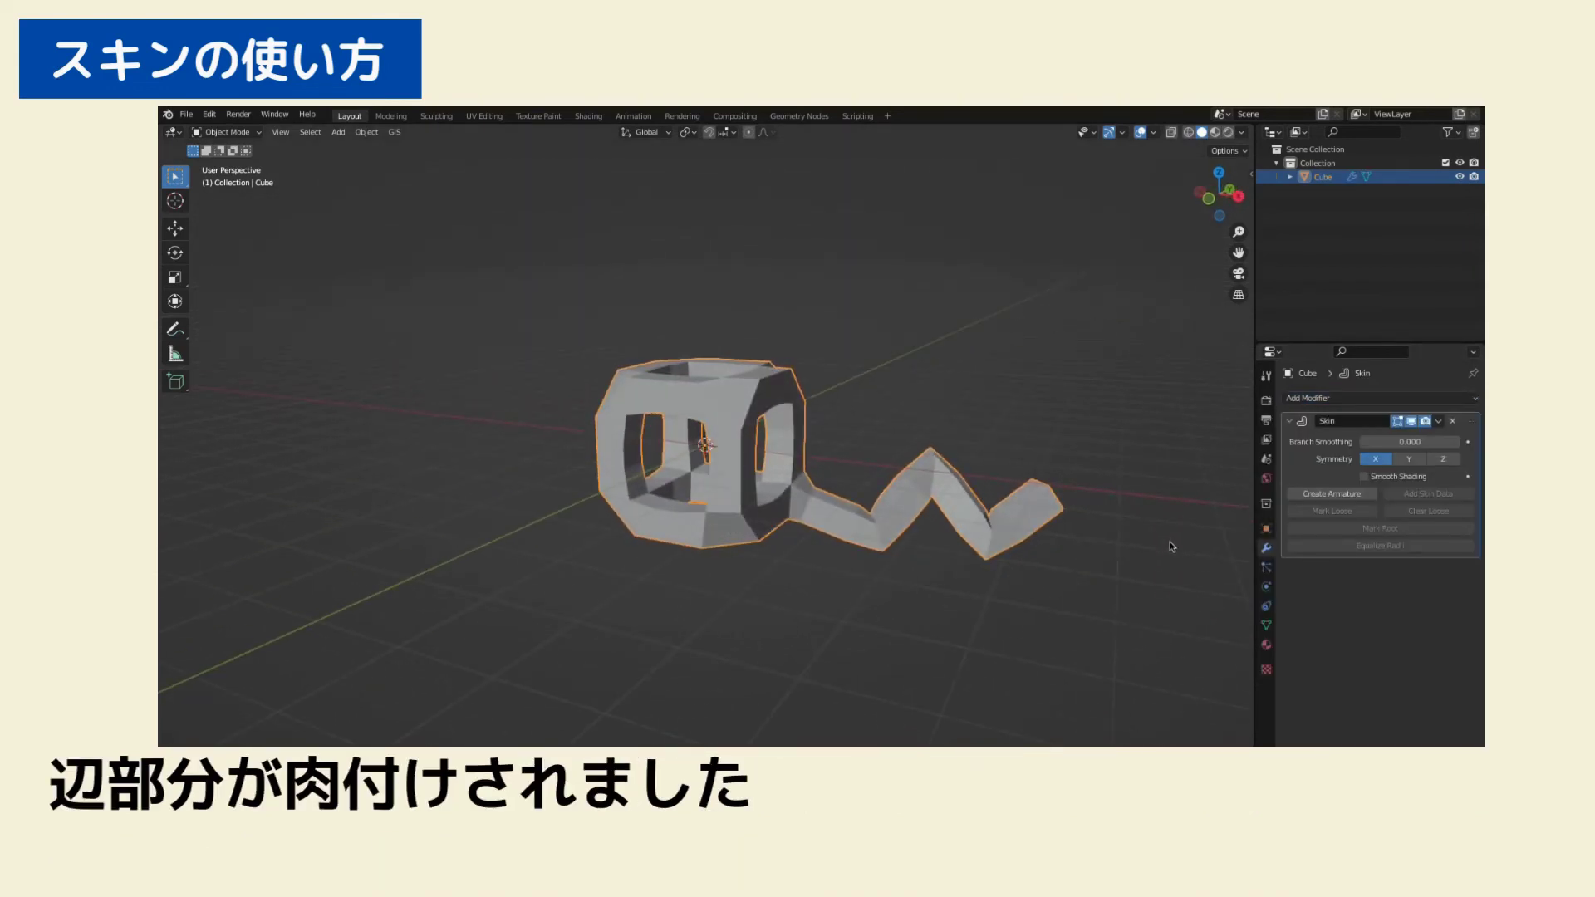
click(1311, 399)
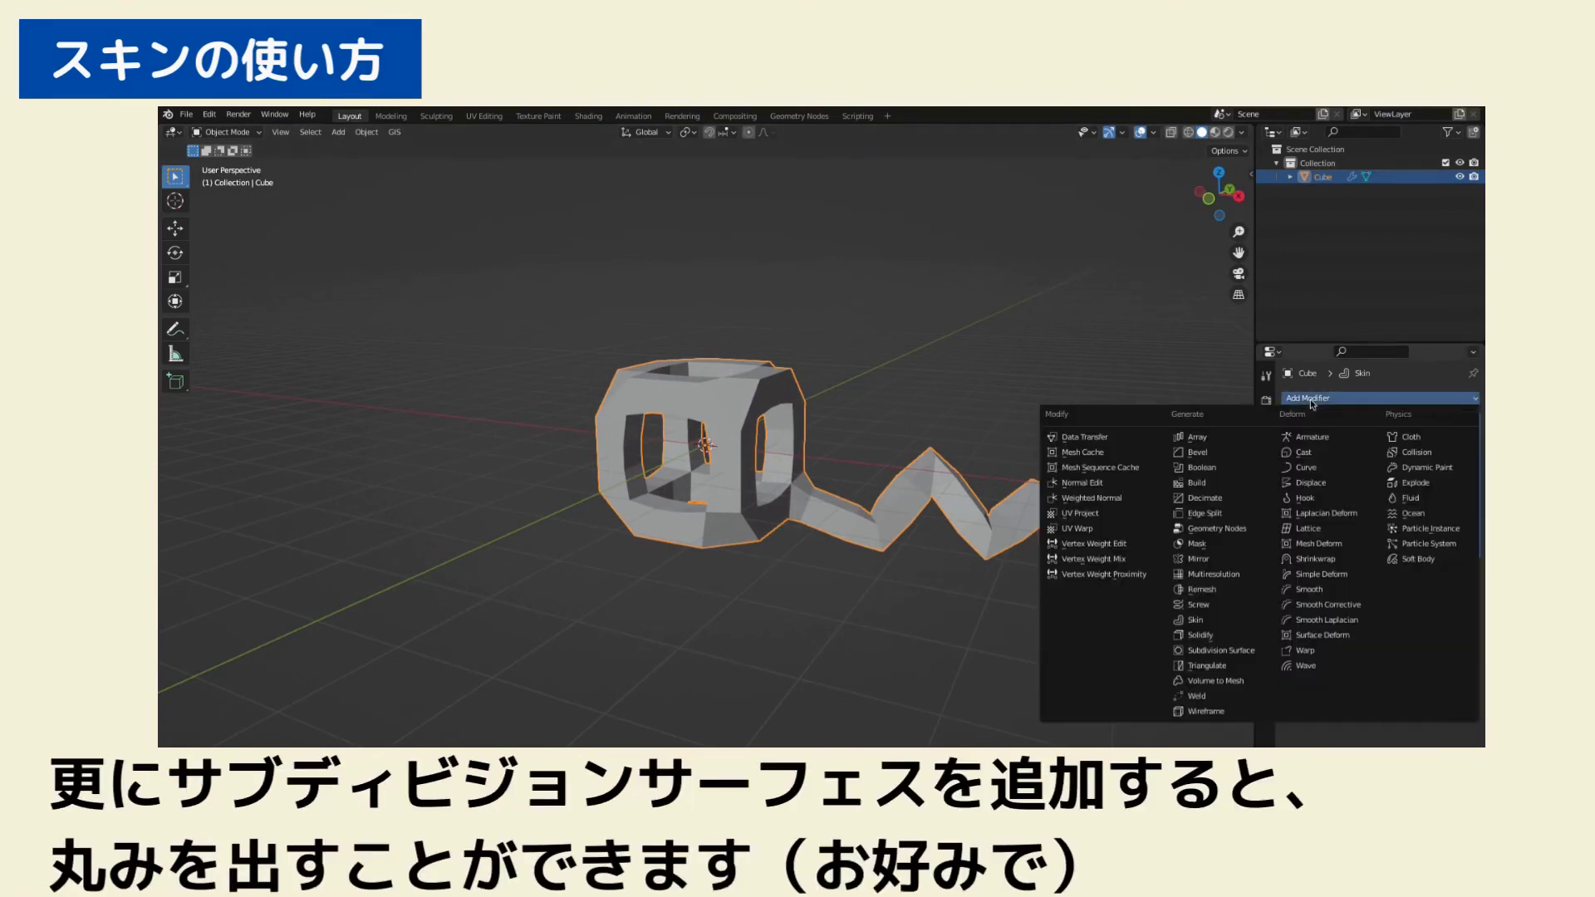
click(1233, 652)
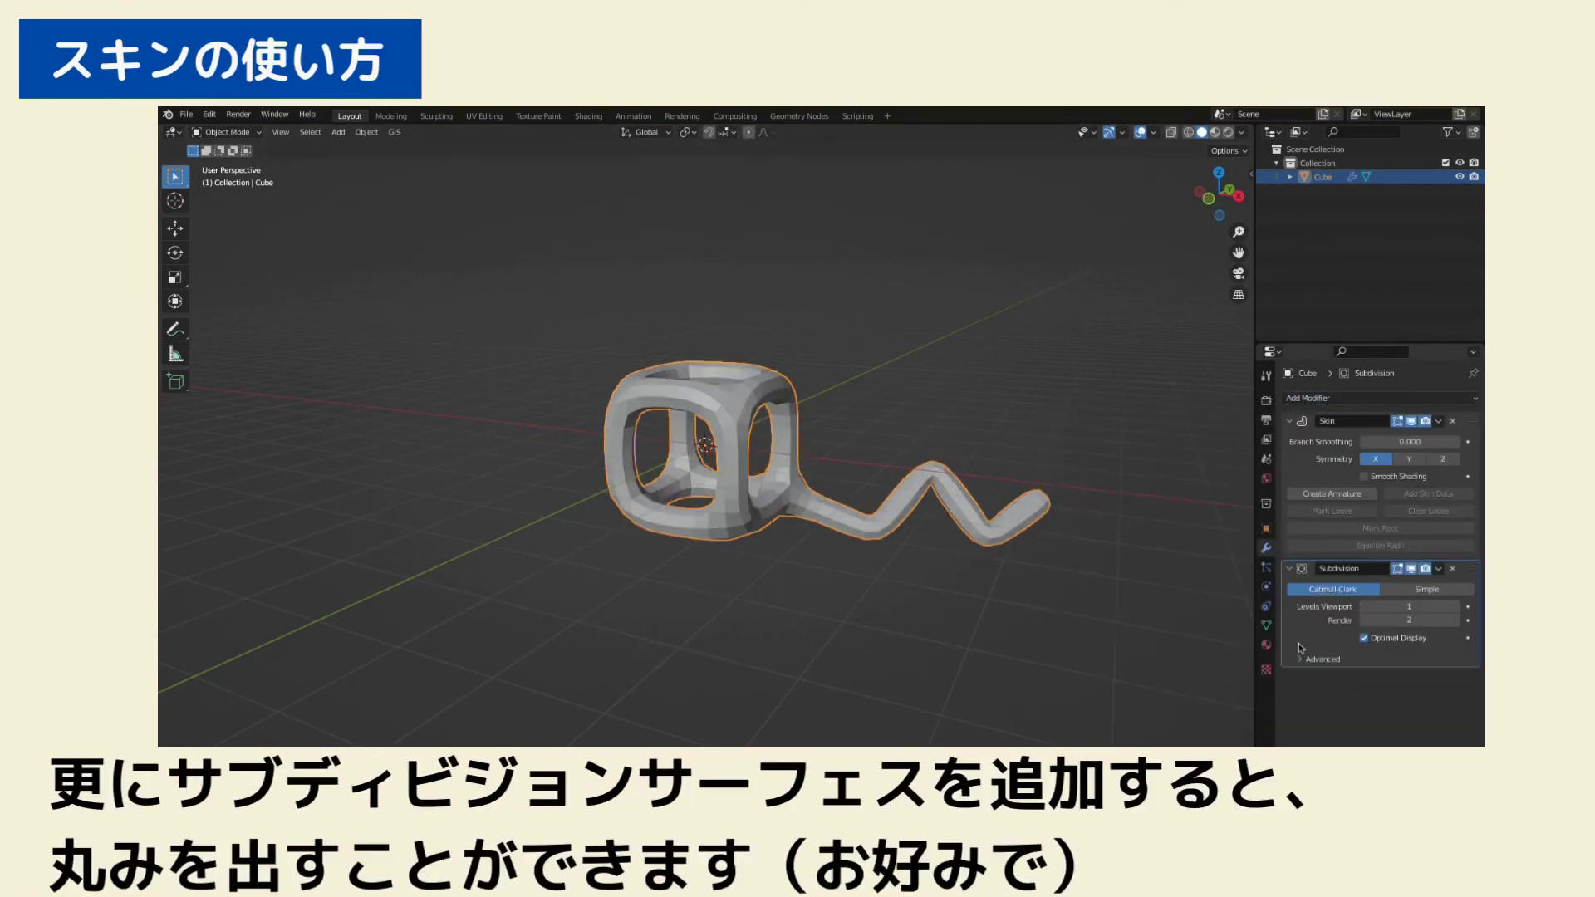
click(1455, 607)
click(1454, 607)
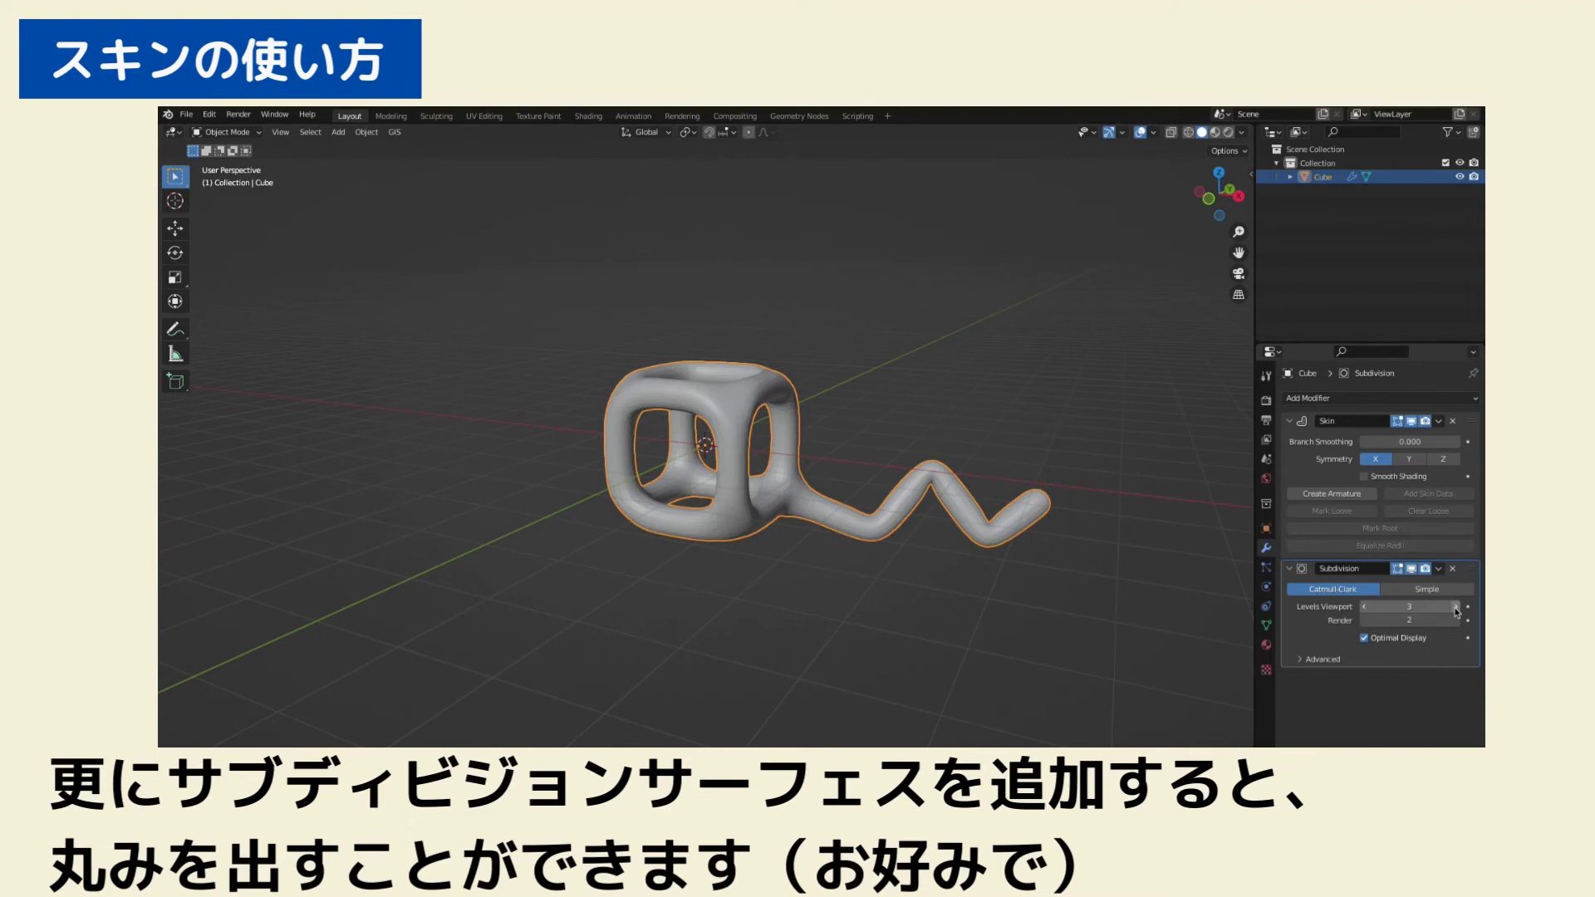
middle_drag(1126, 555, 1068, 560)
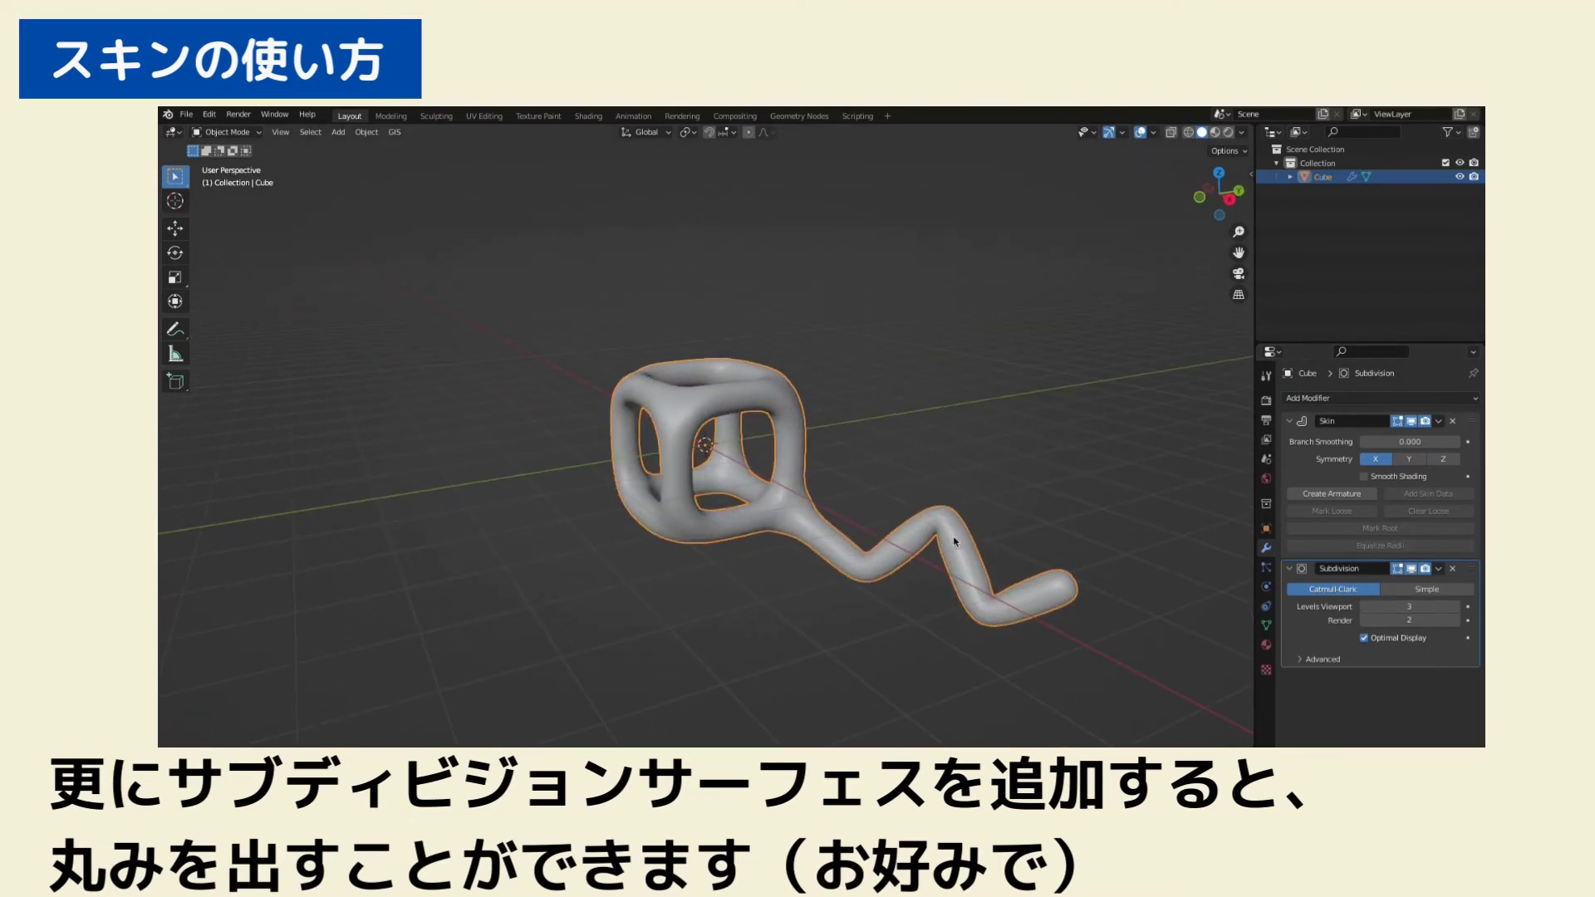
Select all vertices in Edit Mode and resize the overall skin thickness
key(Tab)
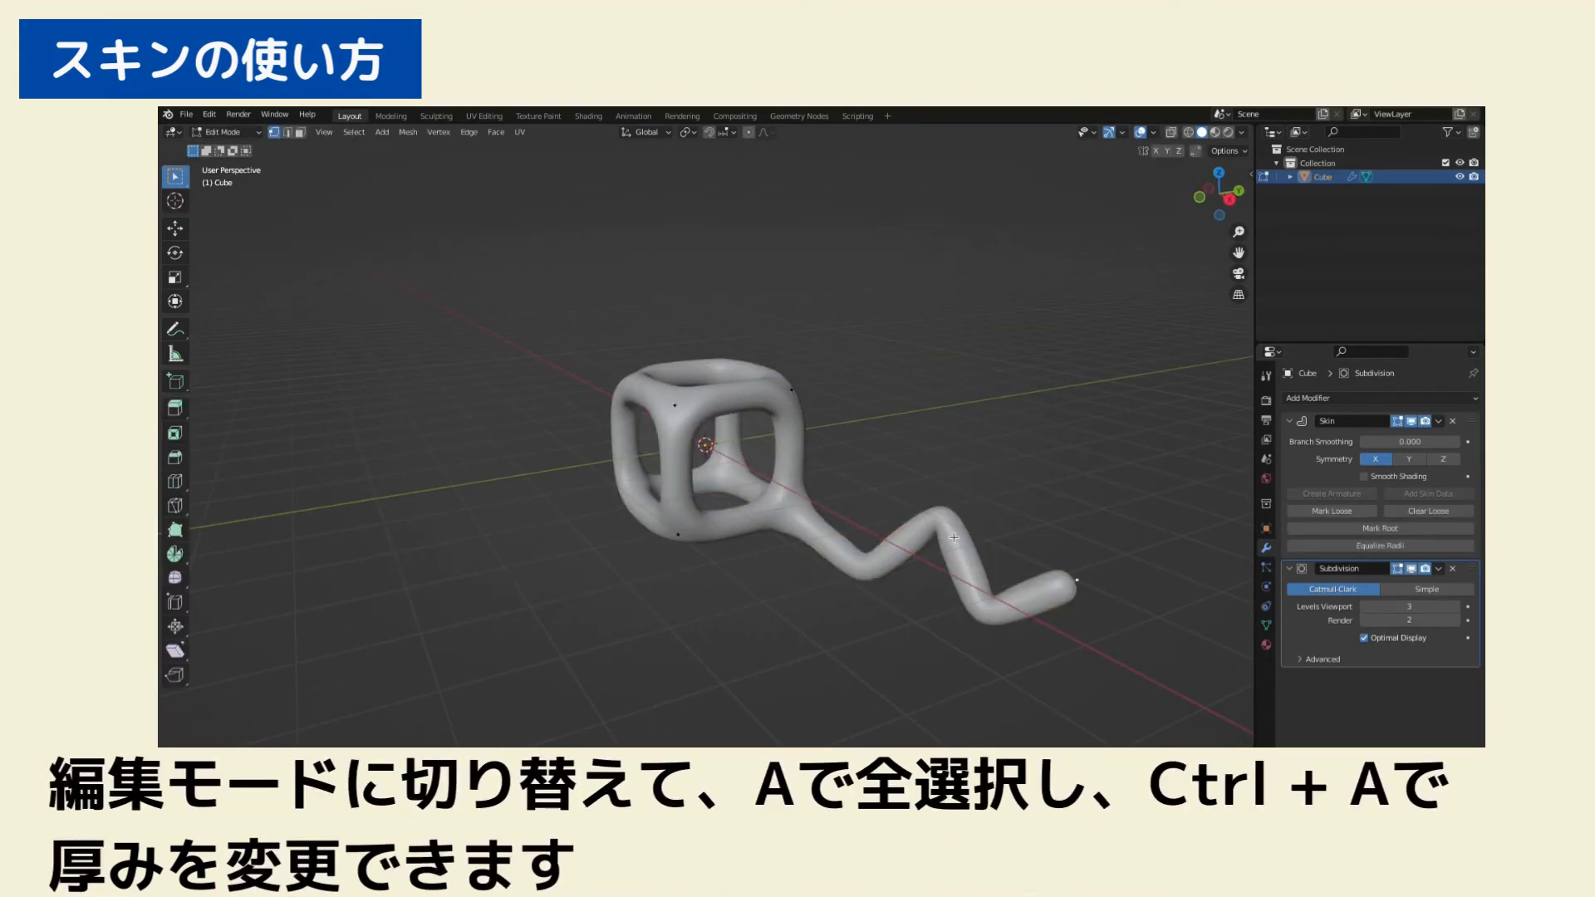
key(a)
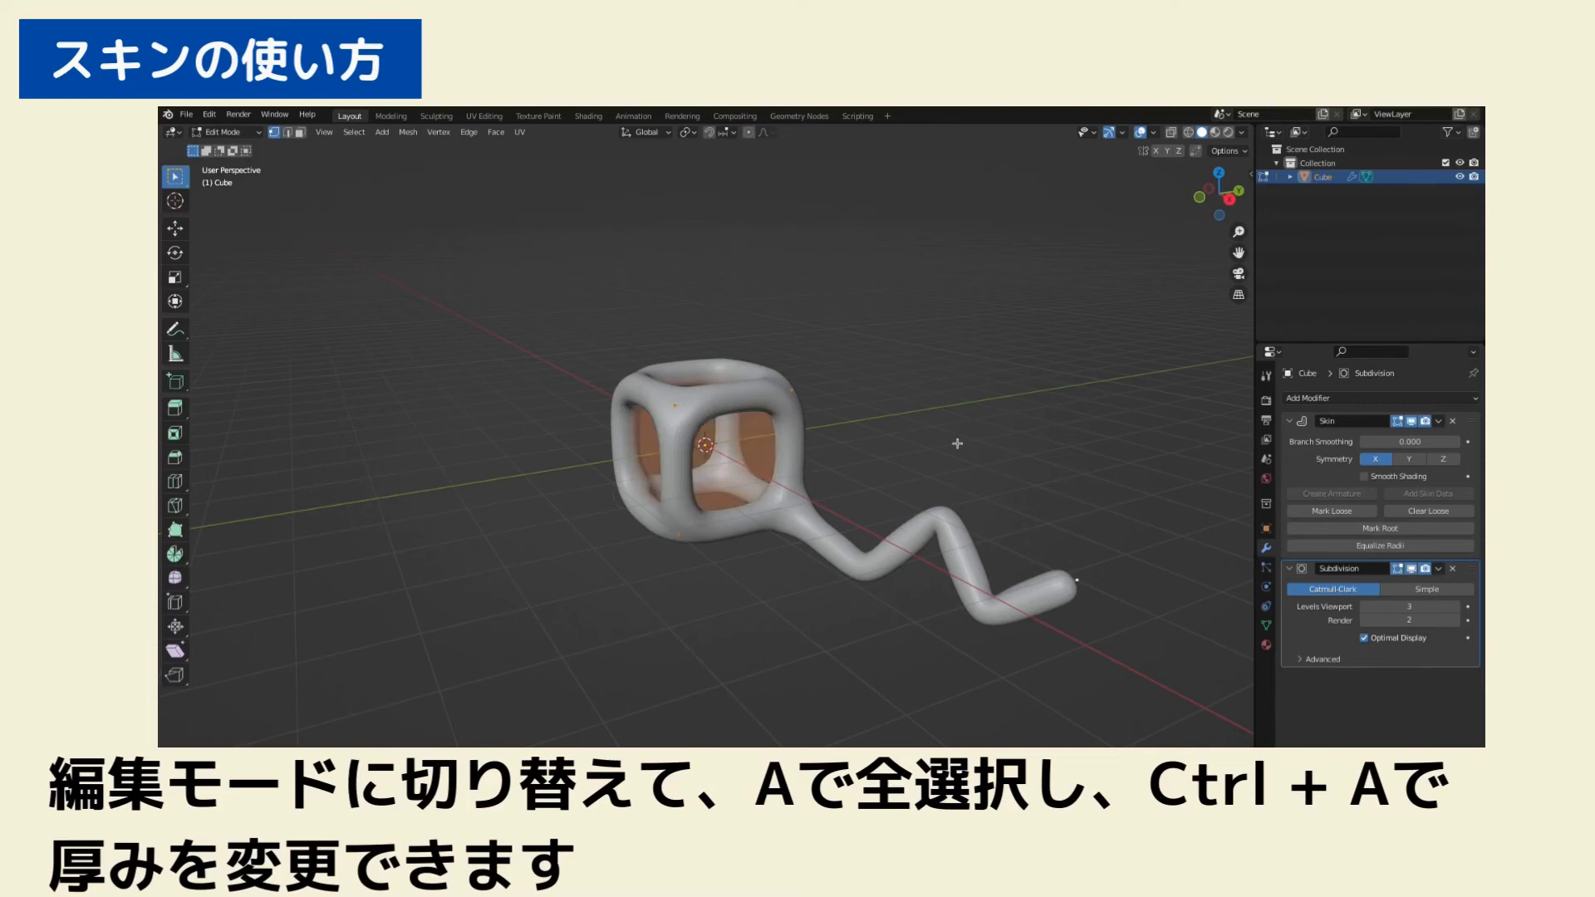
key(ctrl+a)
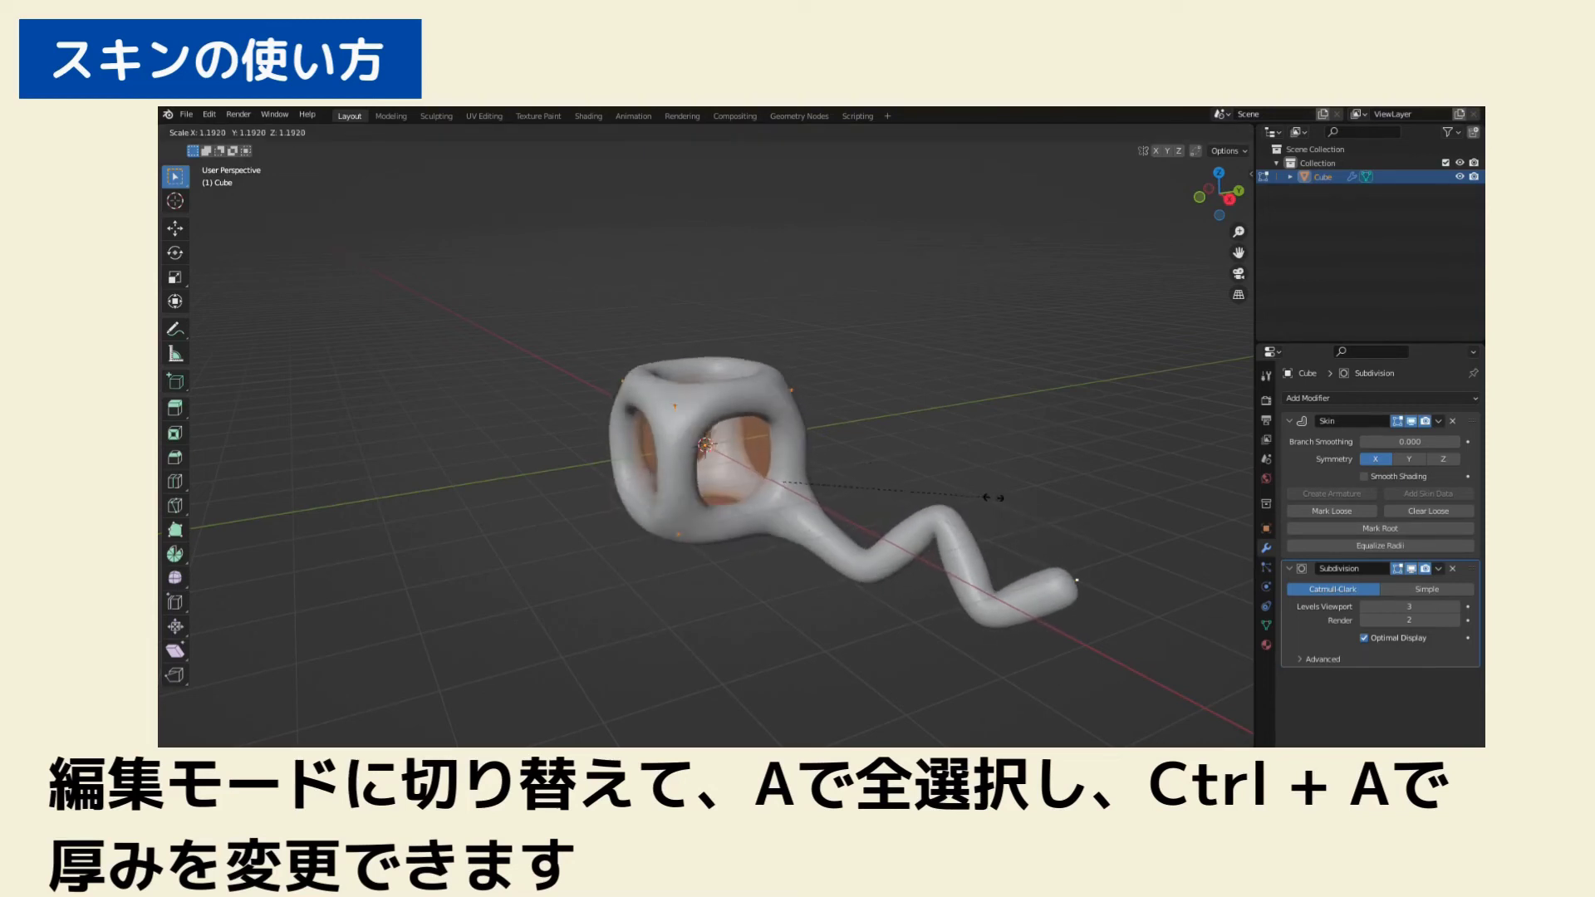
click(907, 465)
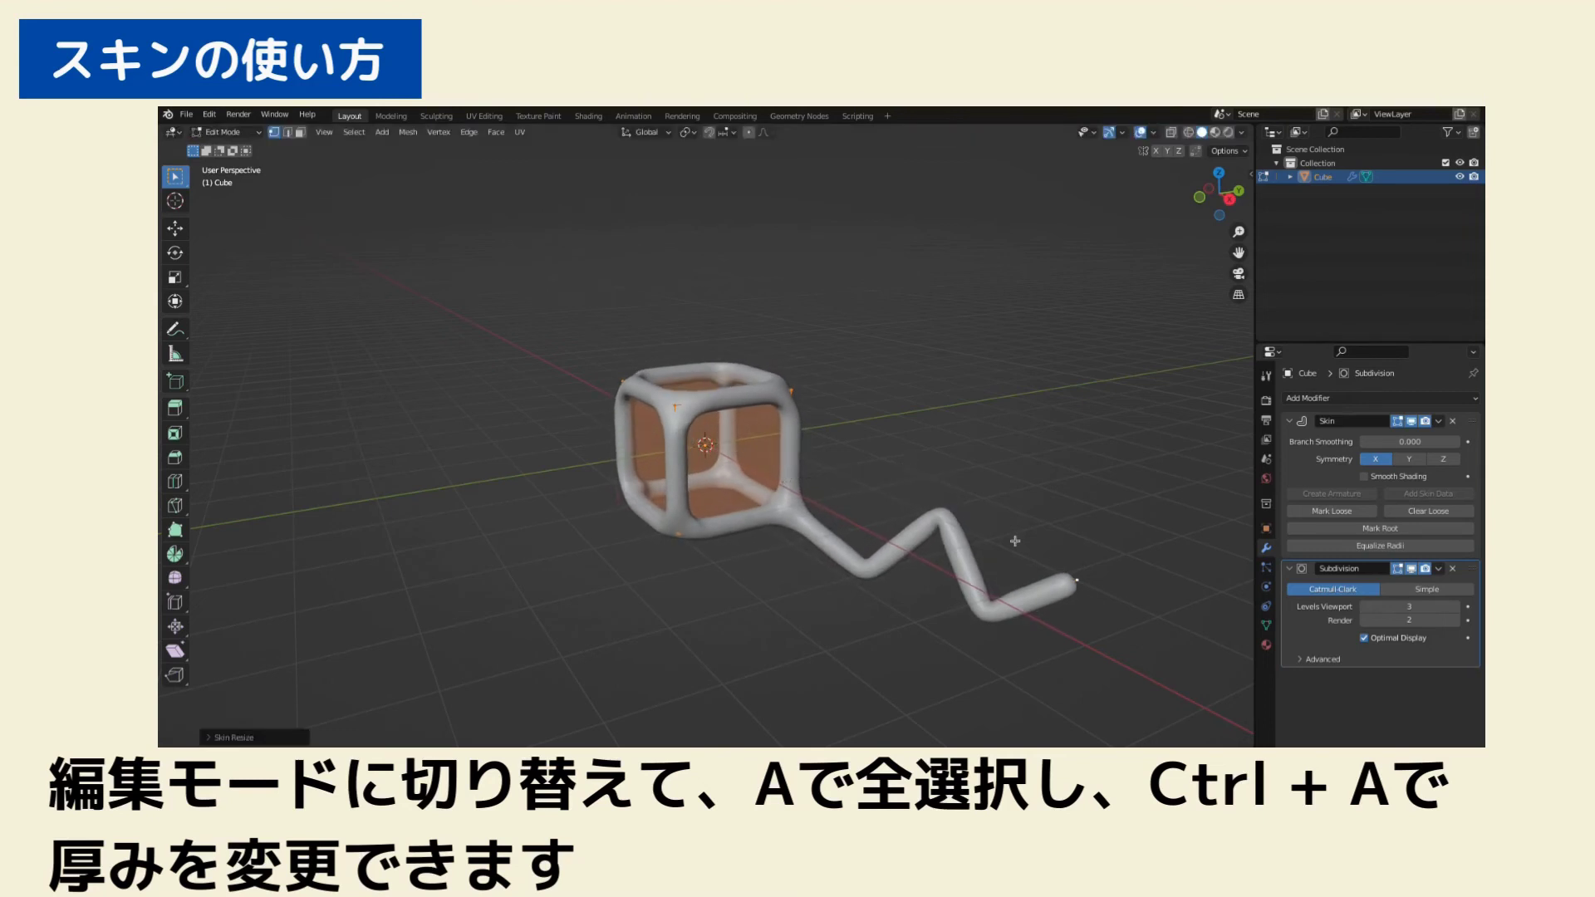
Enlarge the skin radius at the tail tip and the cube's bottom-left corner
click(1076, 580)
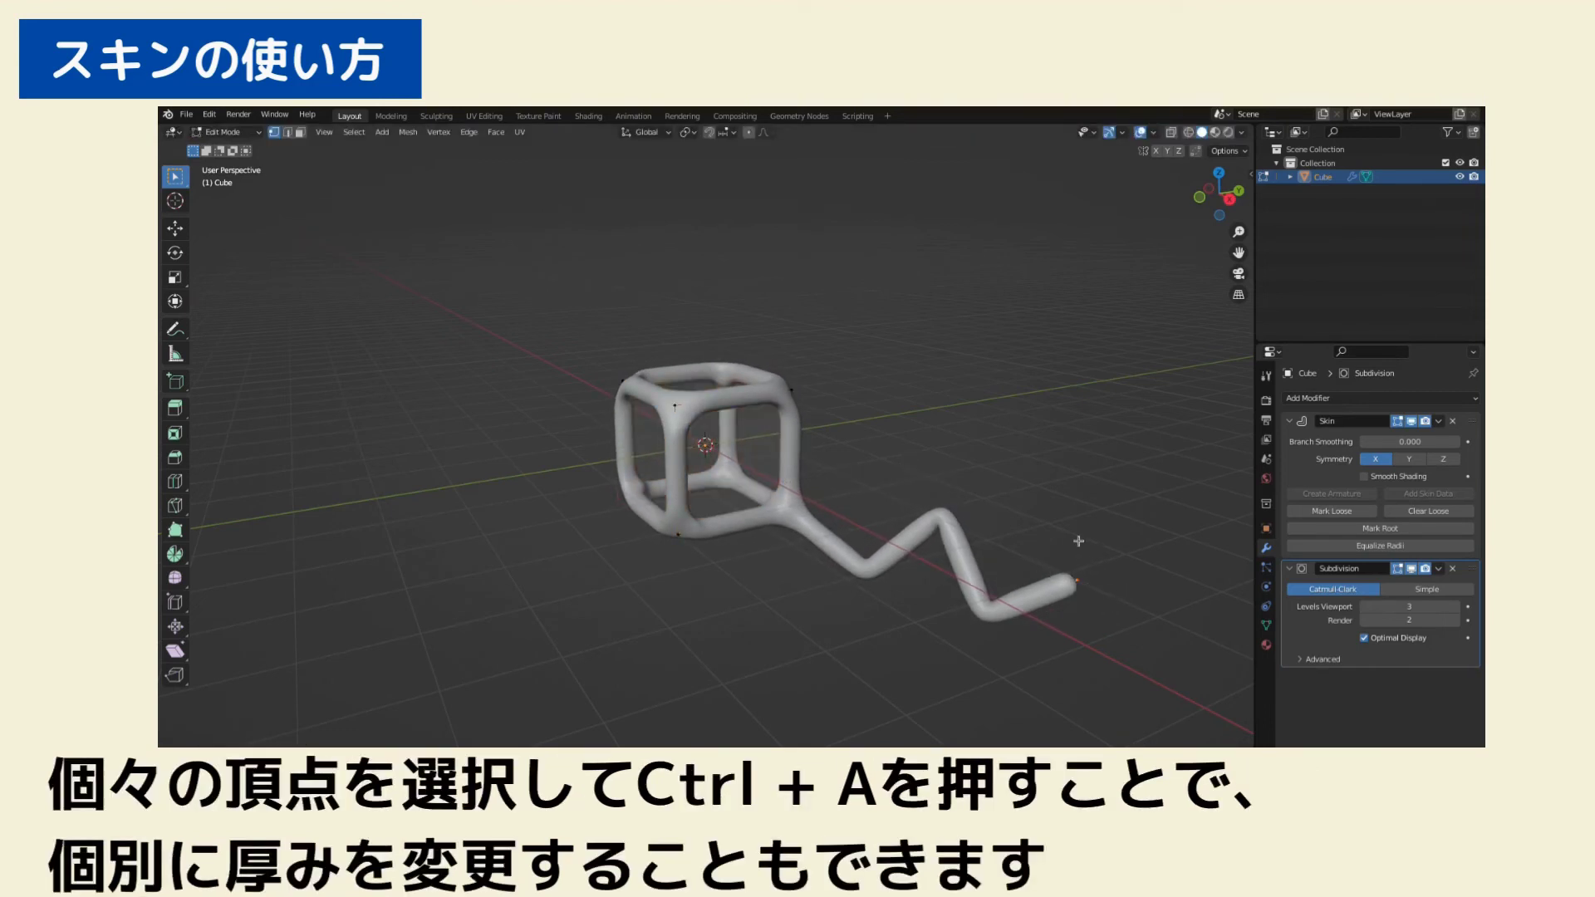
key(ctrl+a)
click(1145, 713)
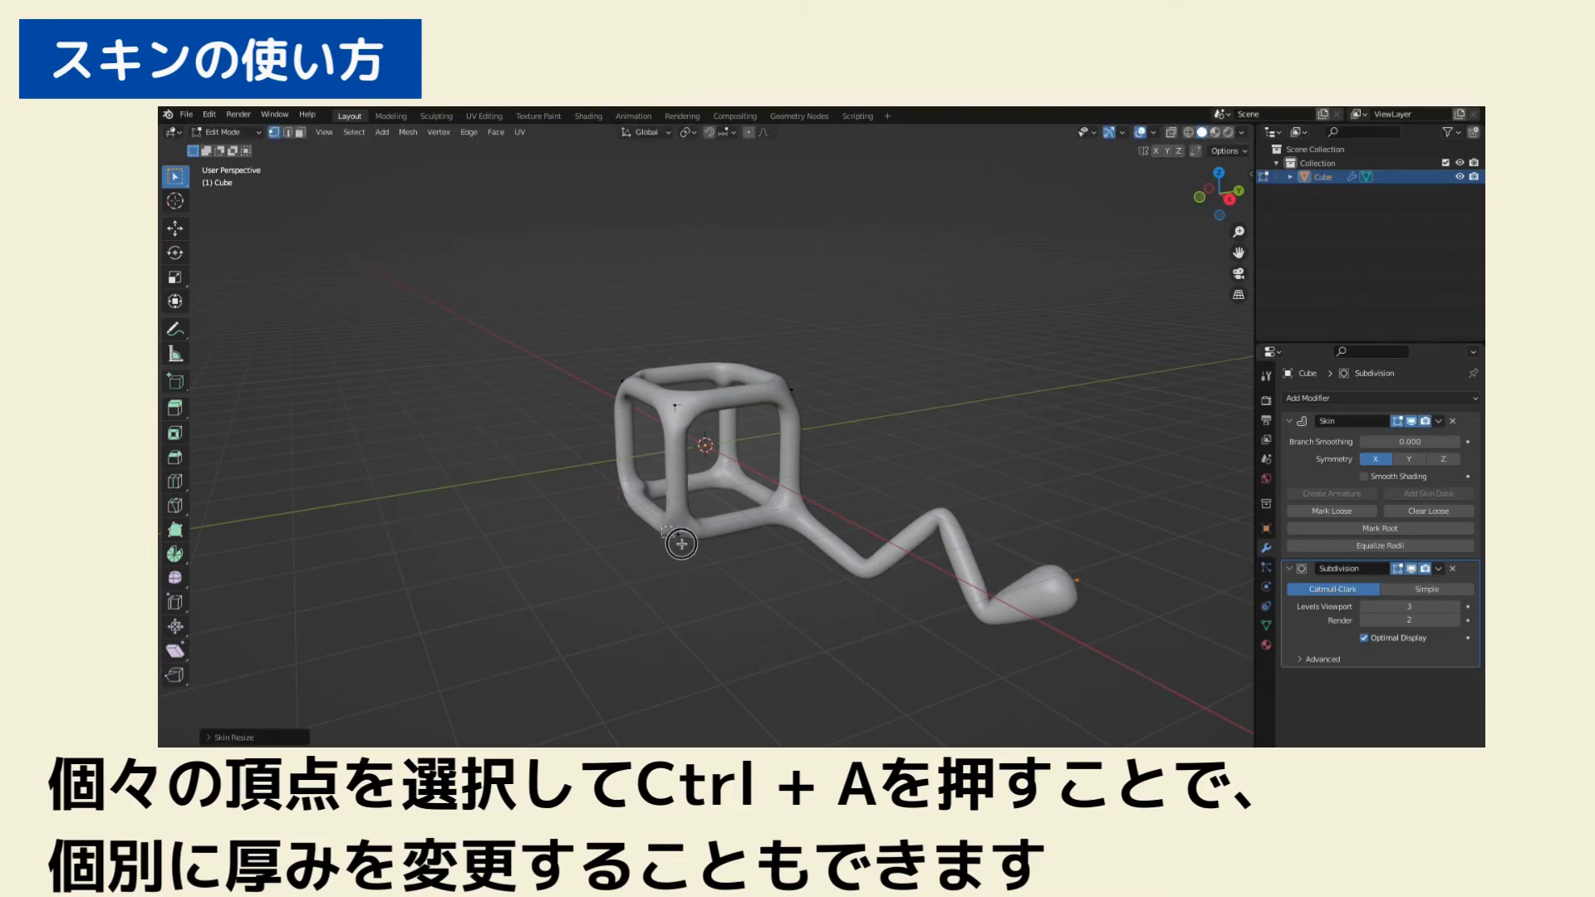
click(678, 536)
key(ctrl+a)
click(789, 594)
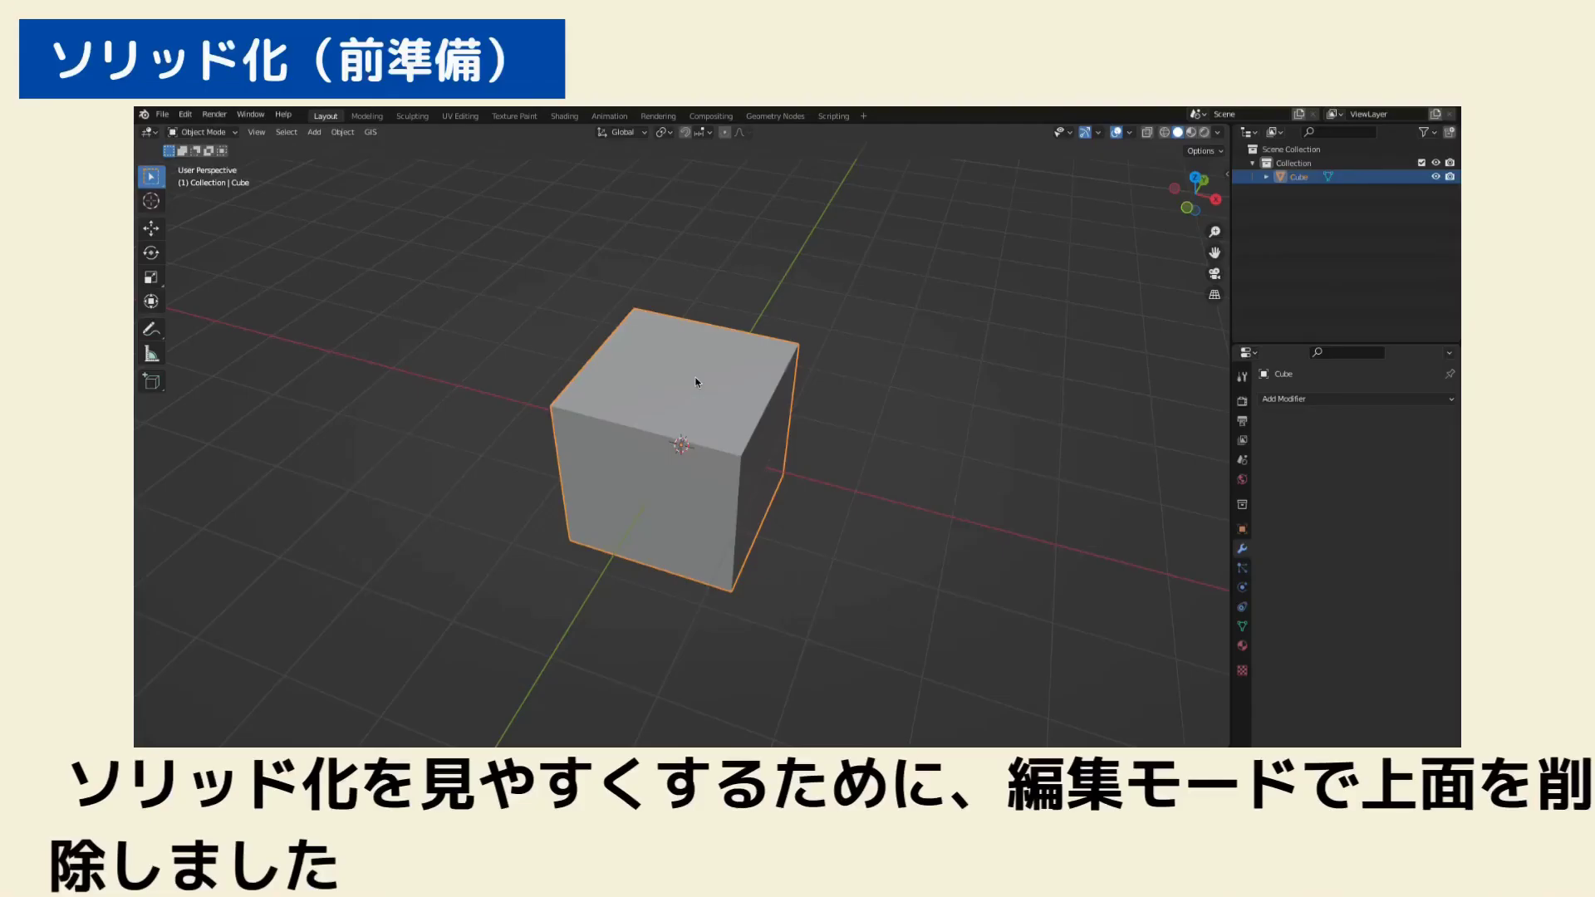
Delete the cube's top face in face-select Edit Mode, leaving an open box
key(Tab)
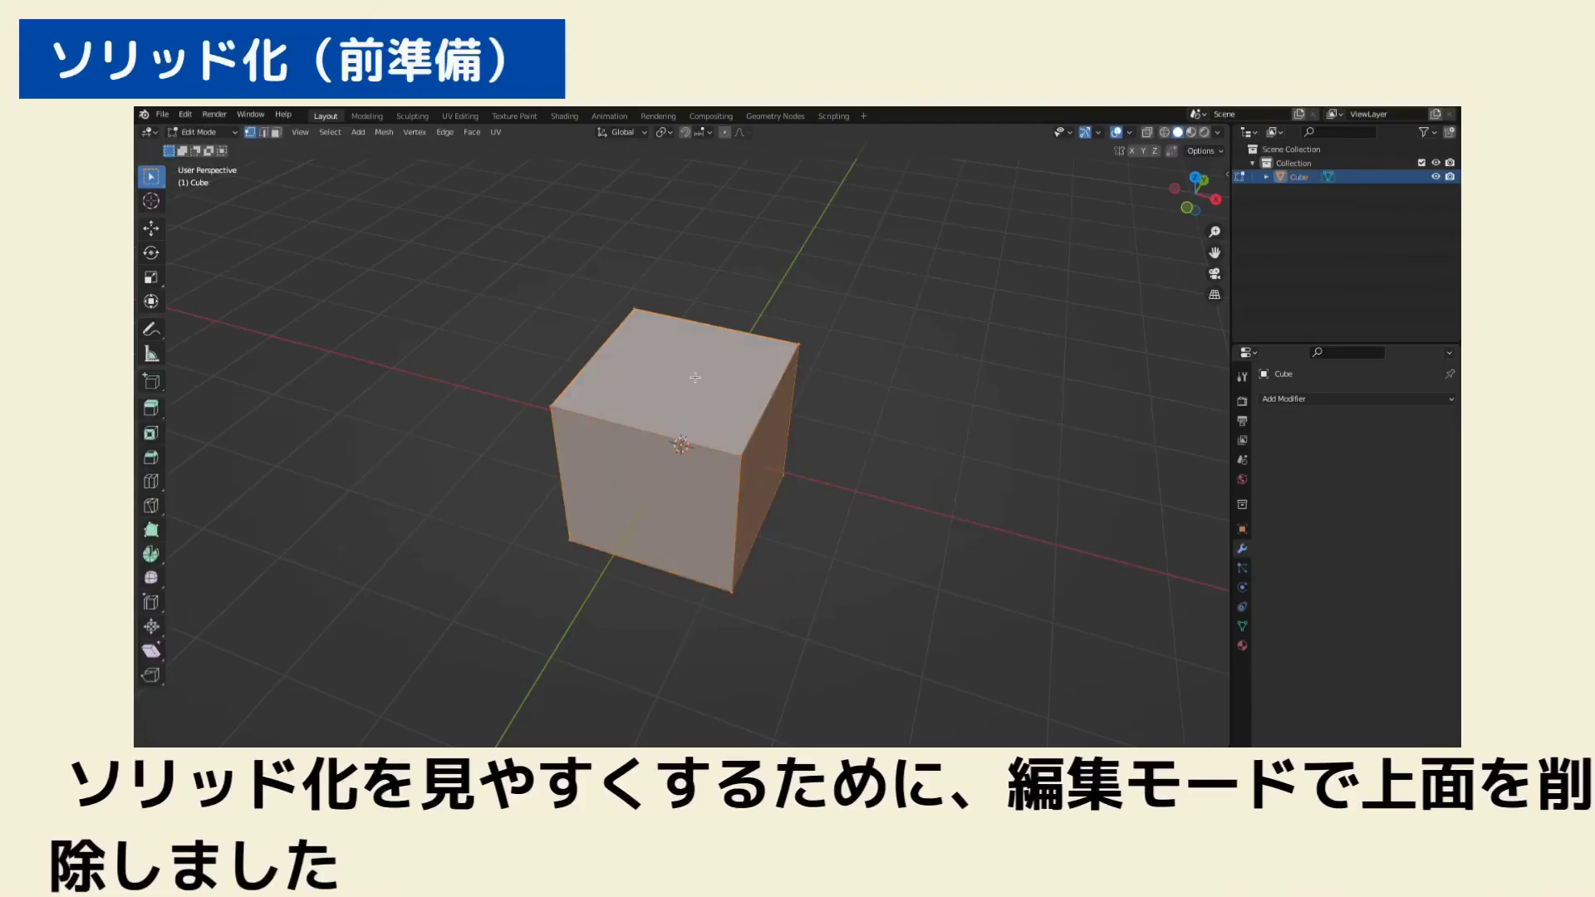
key(3)
click(696, 378)
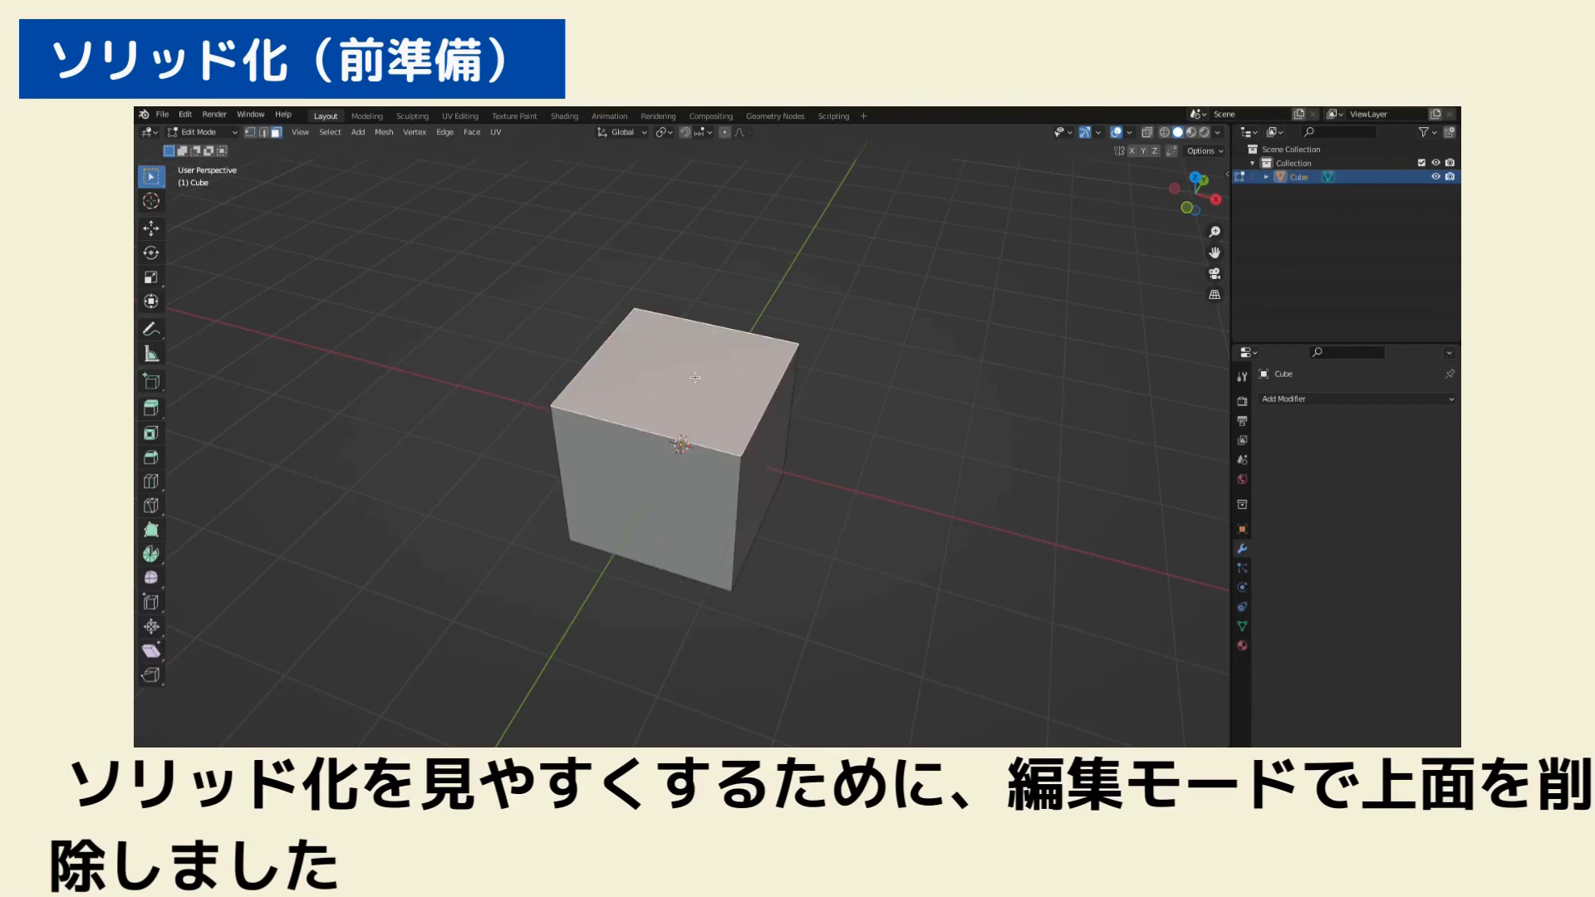
key(x)
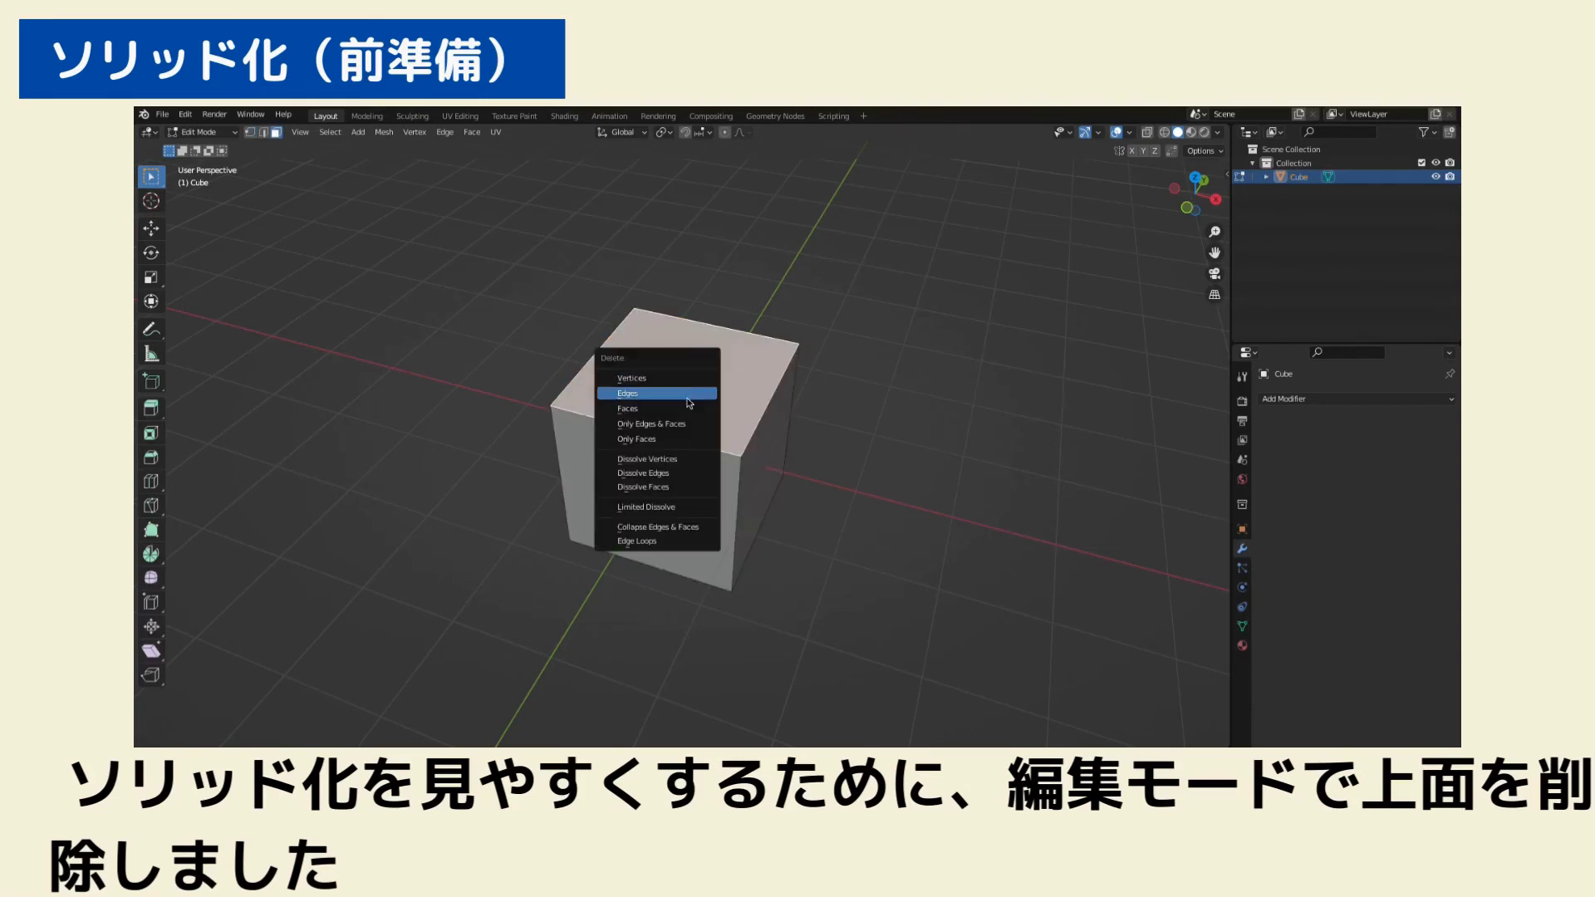
click(682, 408)
mouse_move(874, 430)
middle_down()
mouse_move(861, 481)
mouse_move(868, 463)
middle_up()
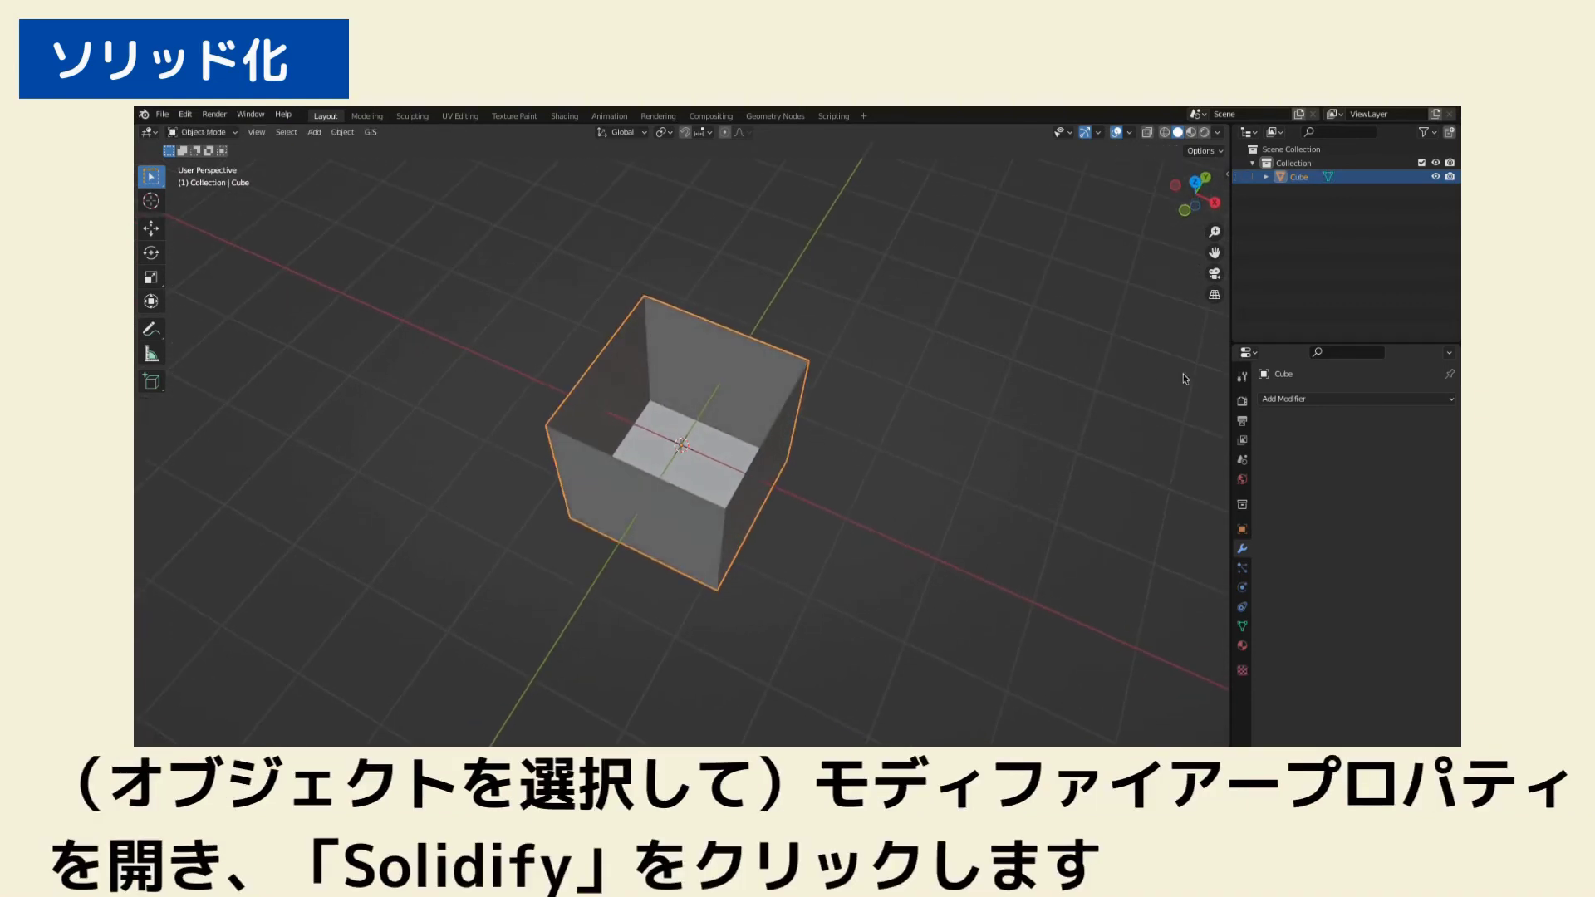
Add a Solidify modifier to the open box with Thickness about 0.56 m
click(1278, 399)
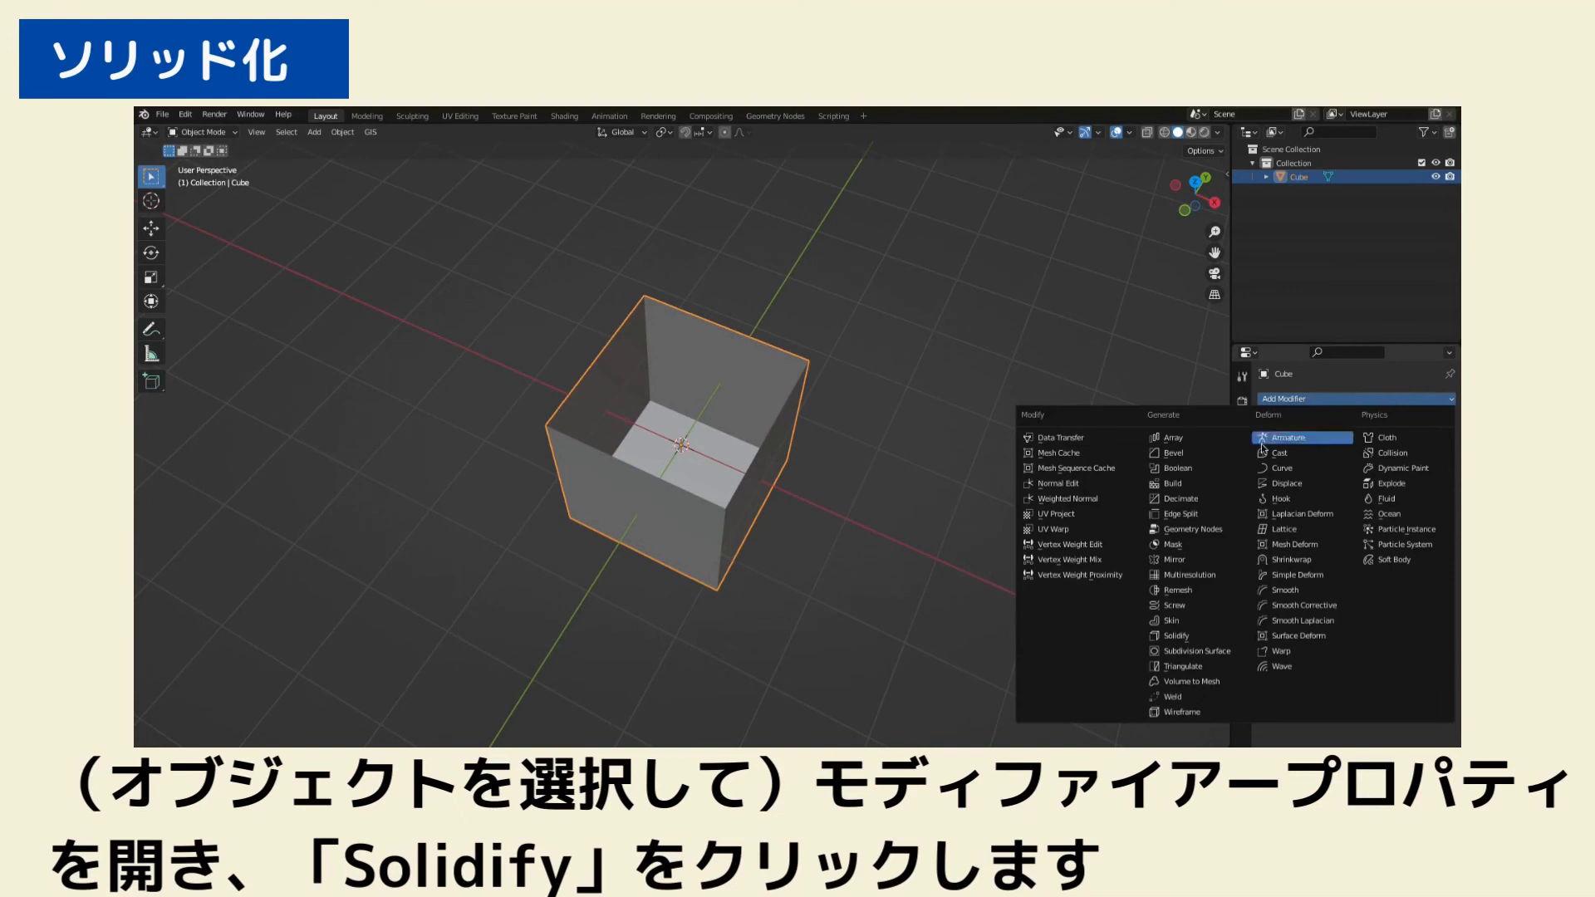
click(1207, 637)
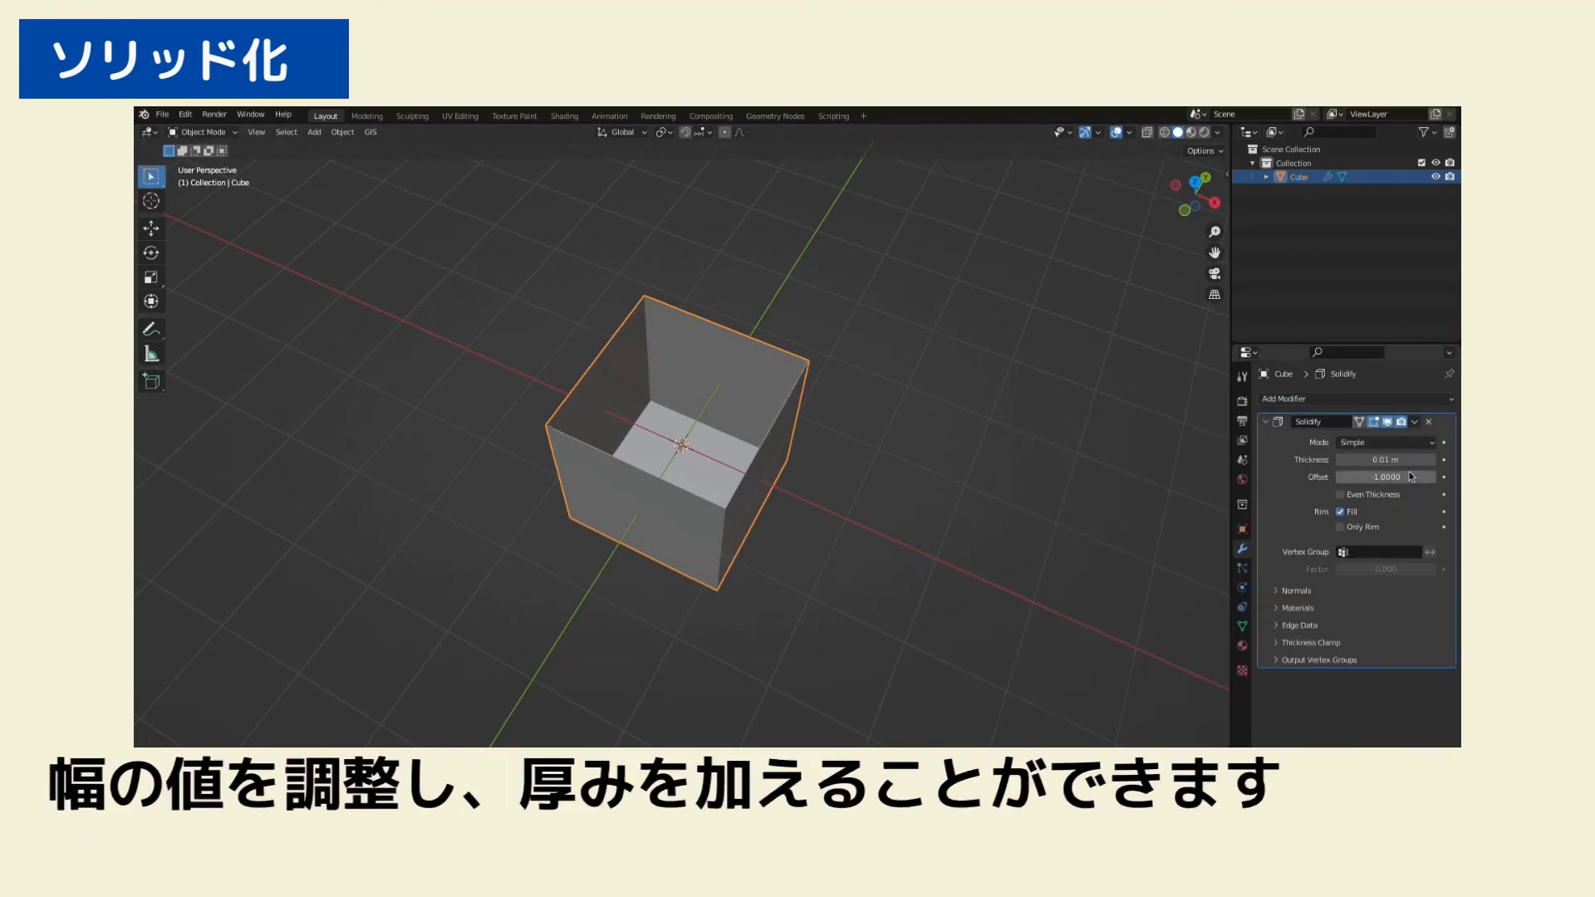
mouse_move(1385, 459)
mouse_down()
mouse_move(1428, 459)
mouse_move(1373, 459)
mouse_up()
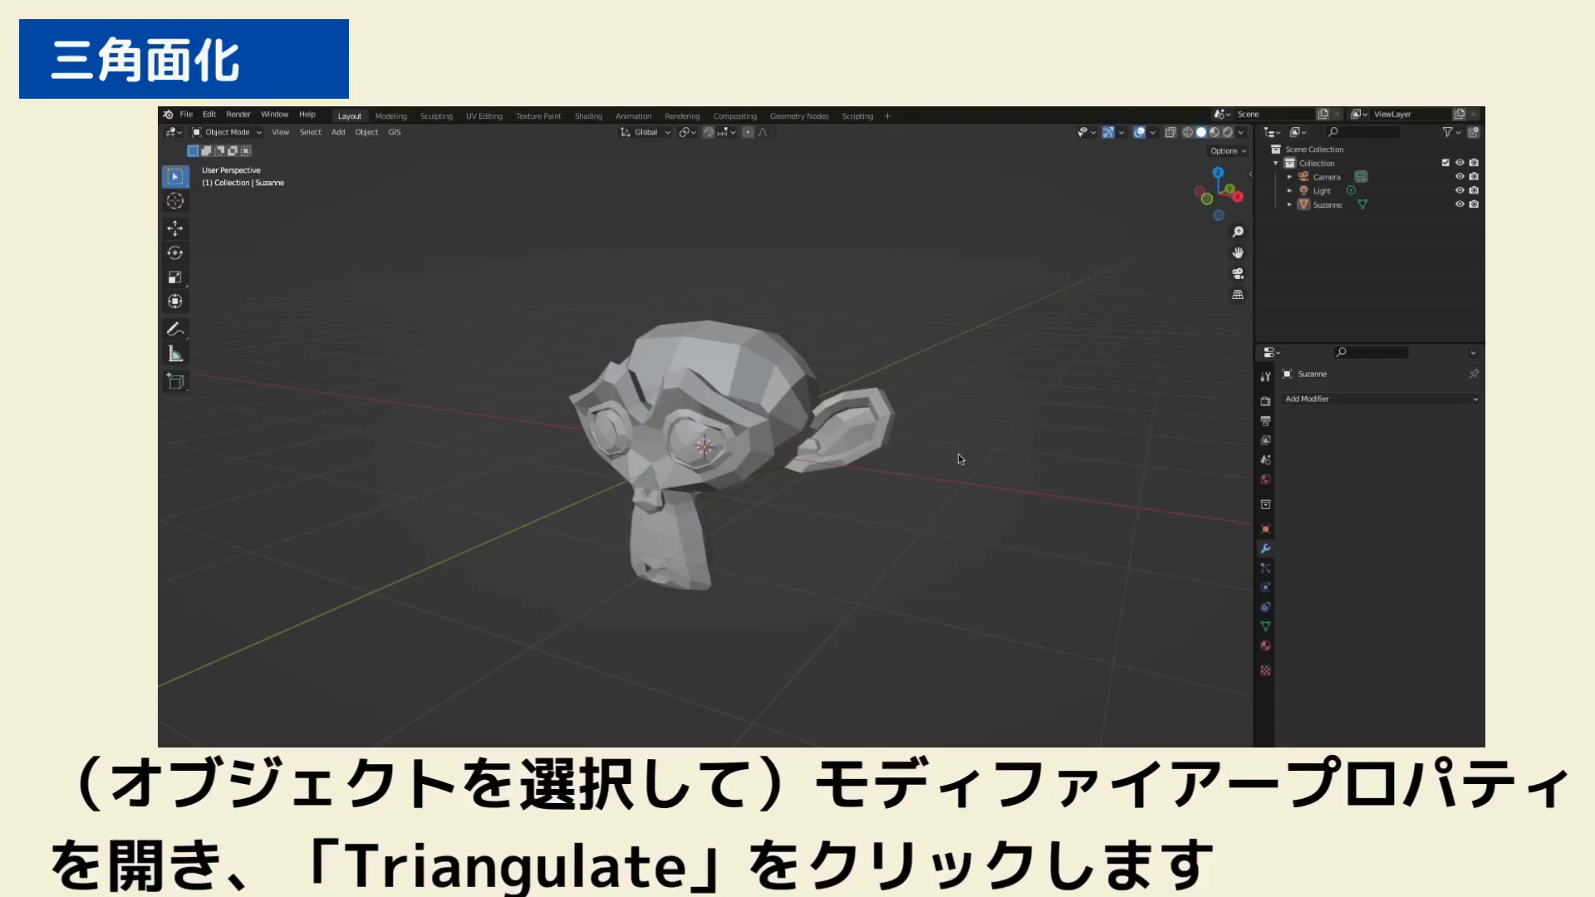
Give Suzanne a Triangulate modifier and toggle its viewport display off, on, then off to compare
click(770, 410)
click(1339, 400)
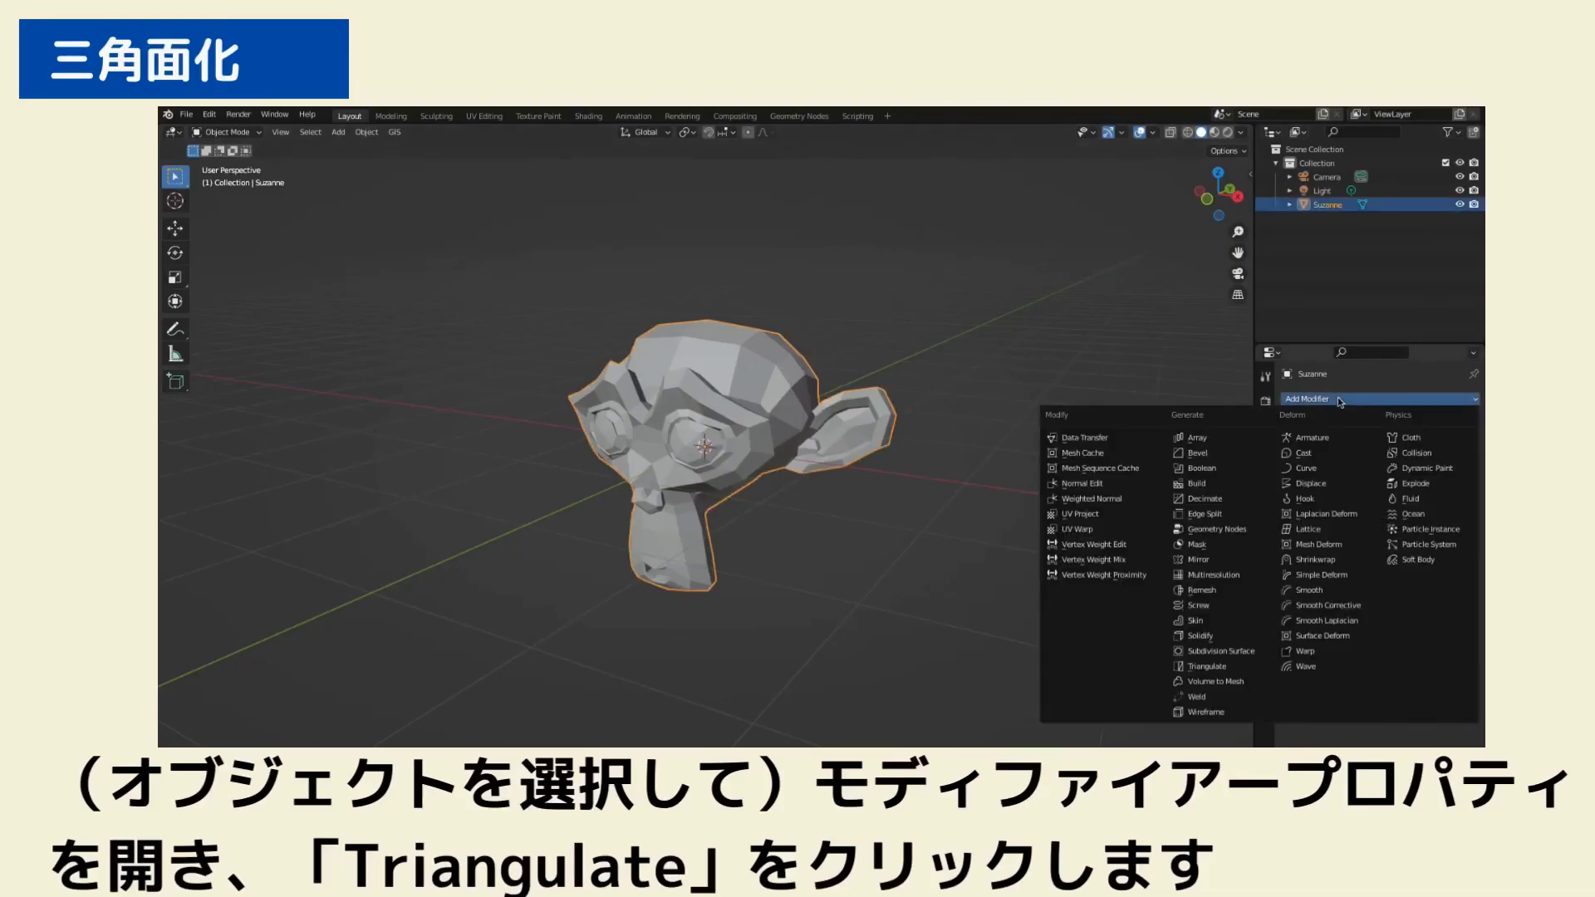
click(1212, 667)
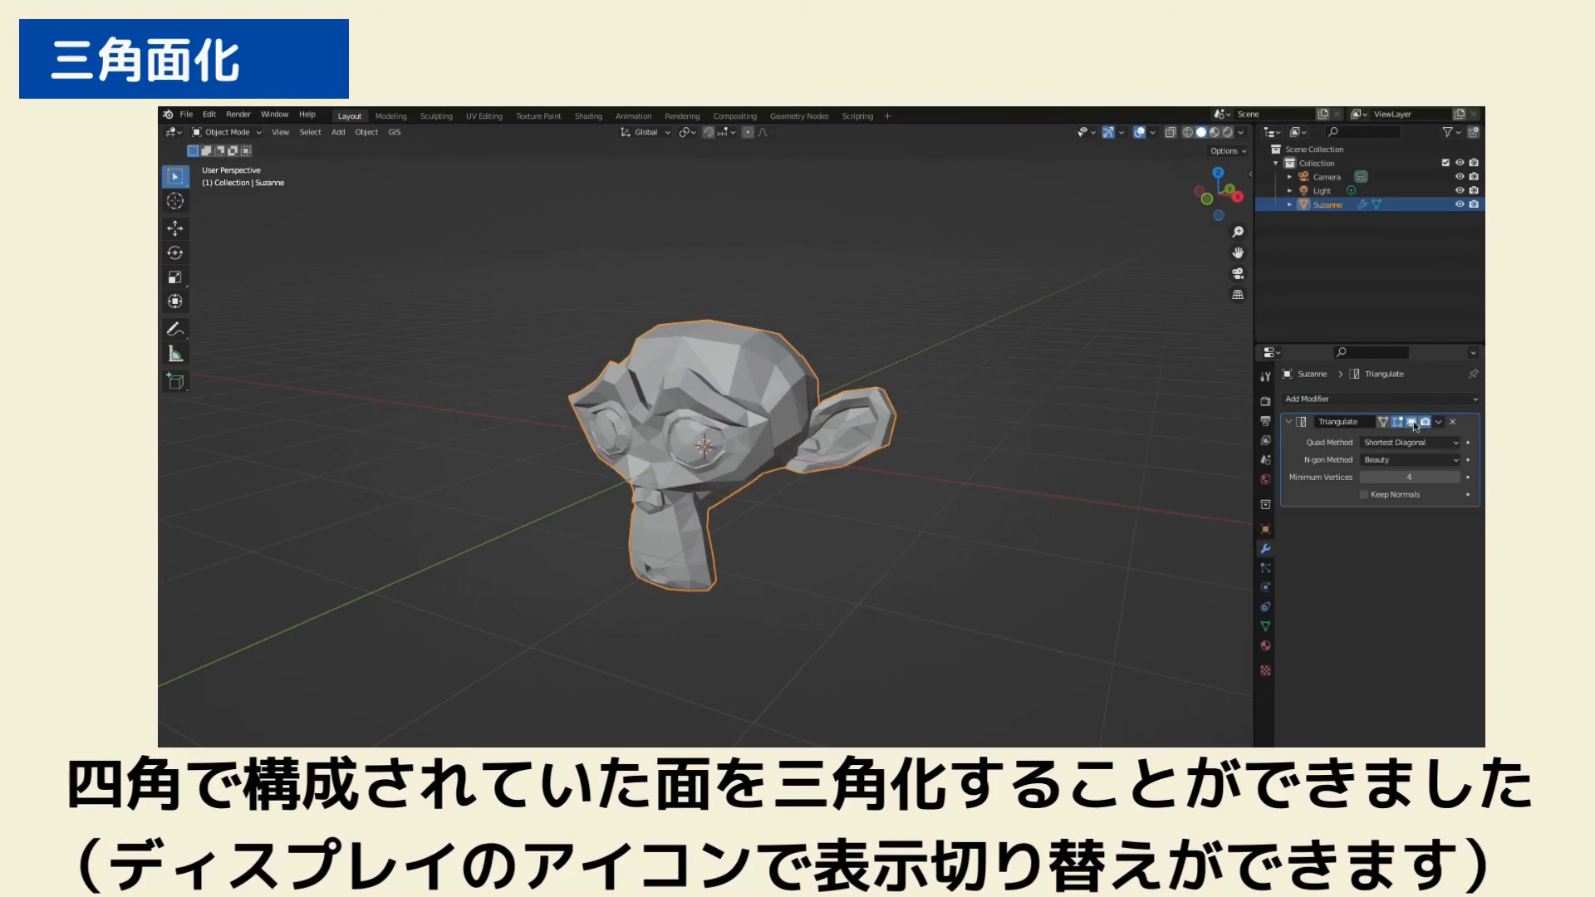
click(1412, 422)
click(1412, 422)
click(1411, 422)
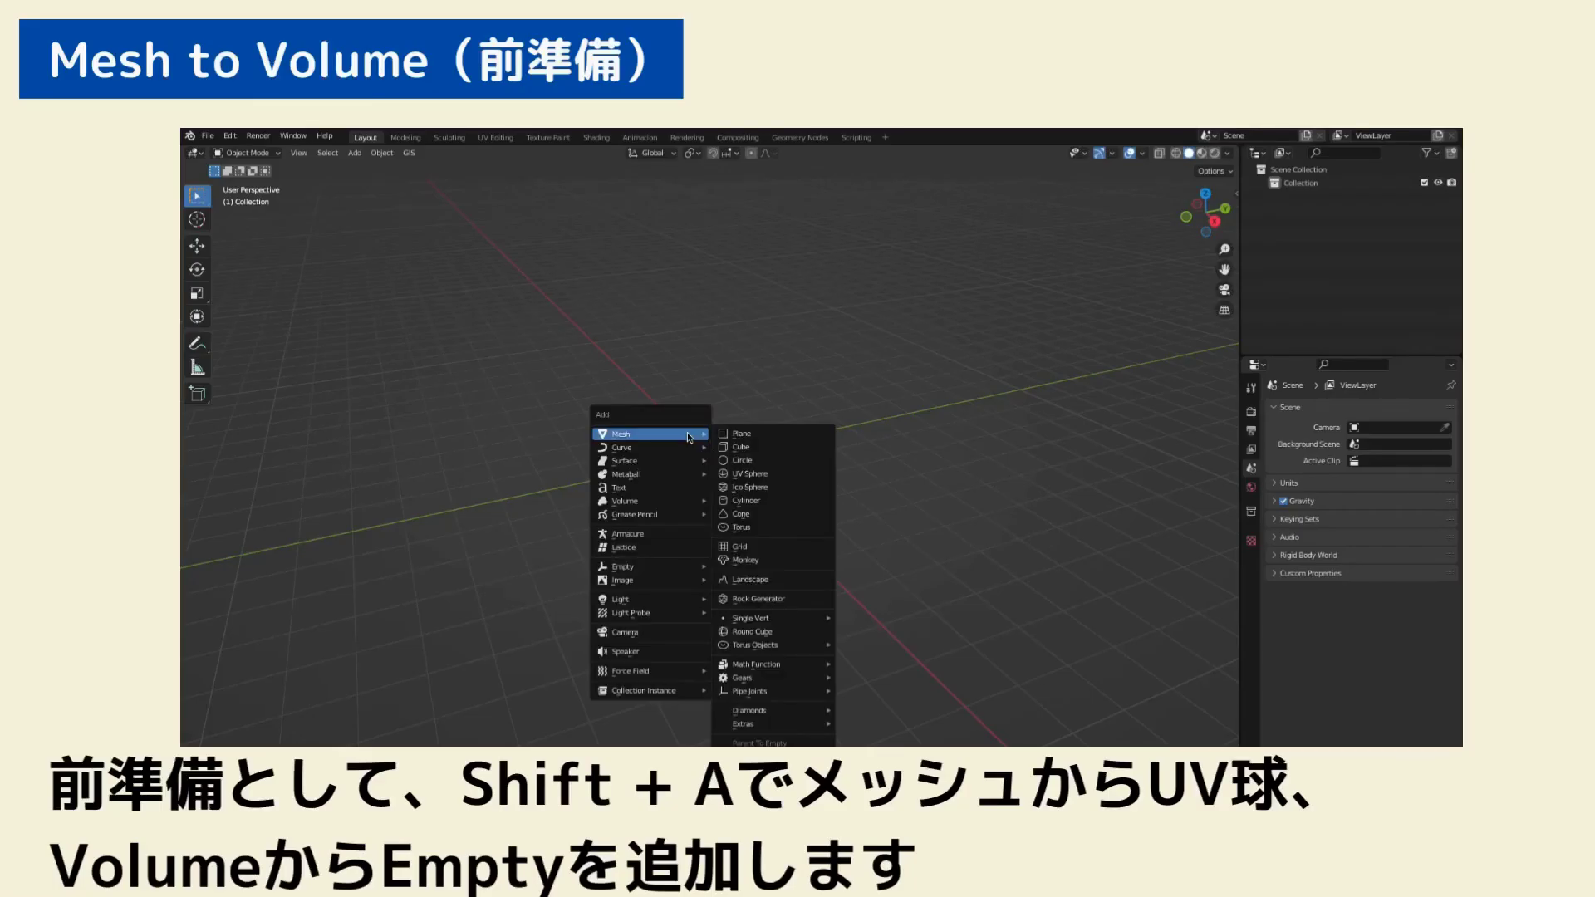
Add a UV Sphere at the origin, then an empty Volume object
click(757, 475)
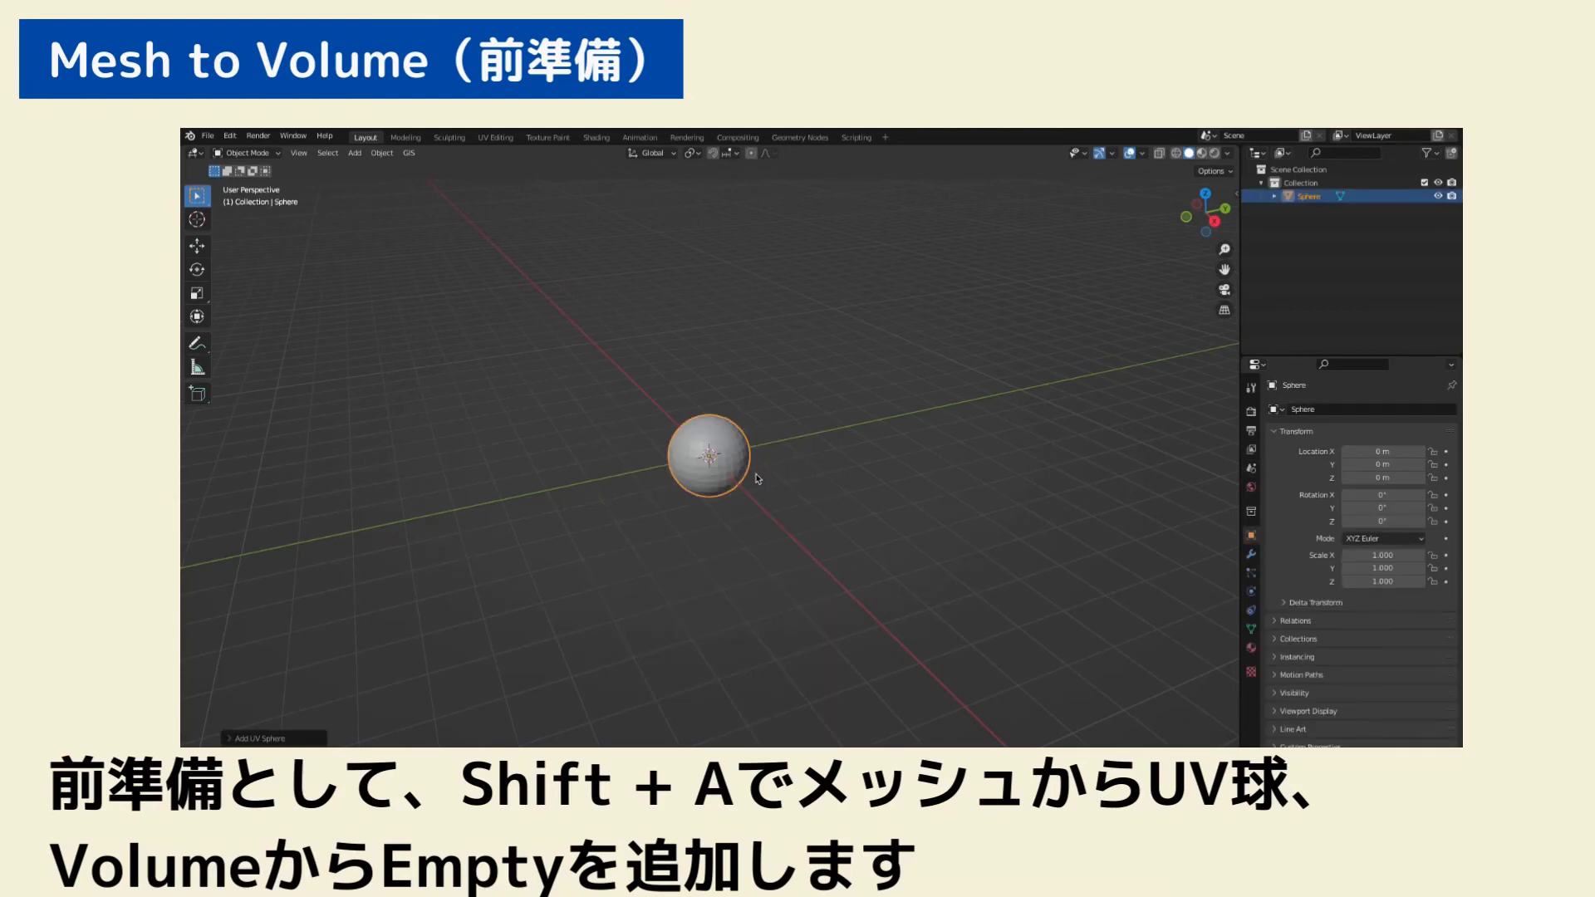
key(shift+a)
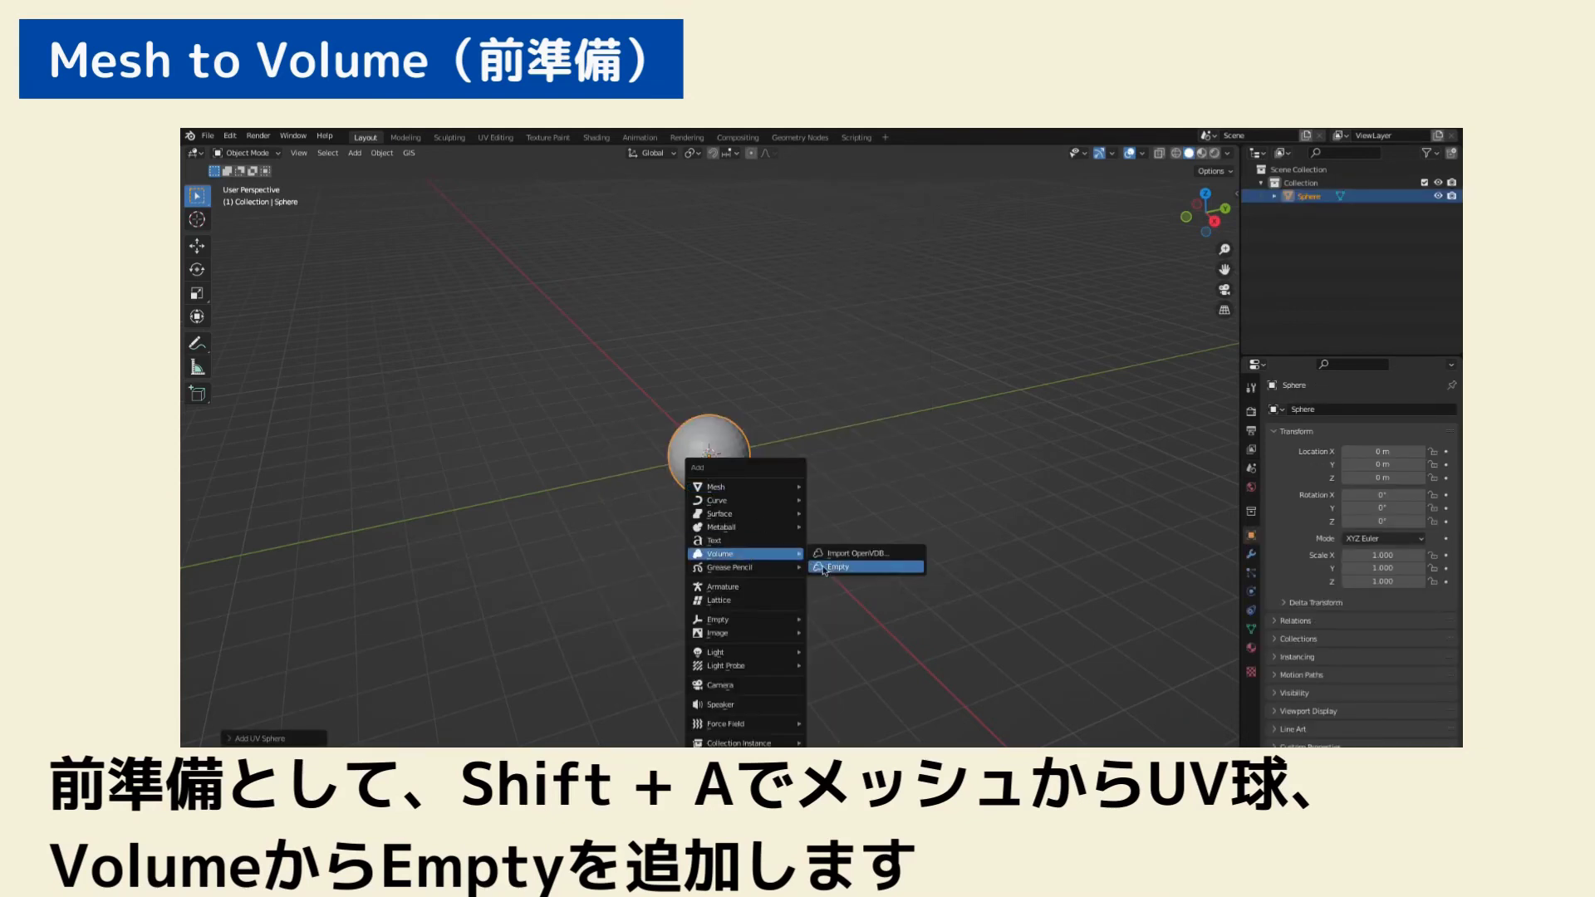
click(855, 568)
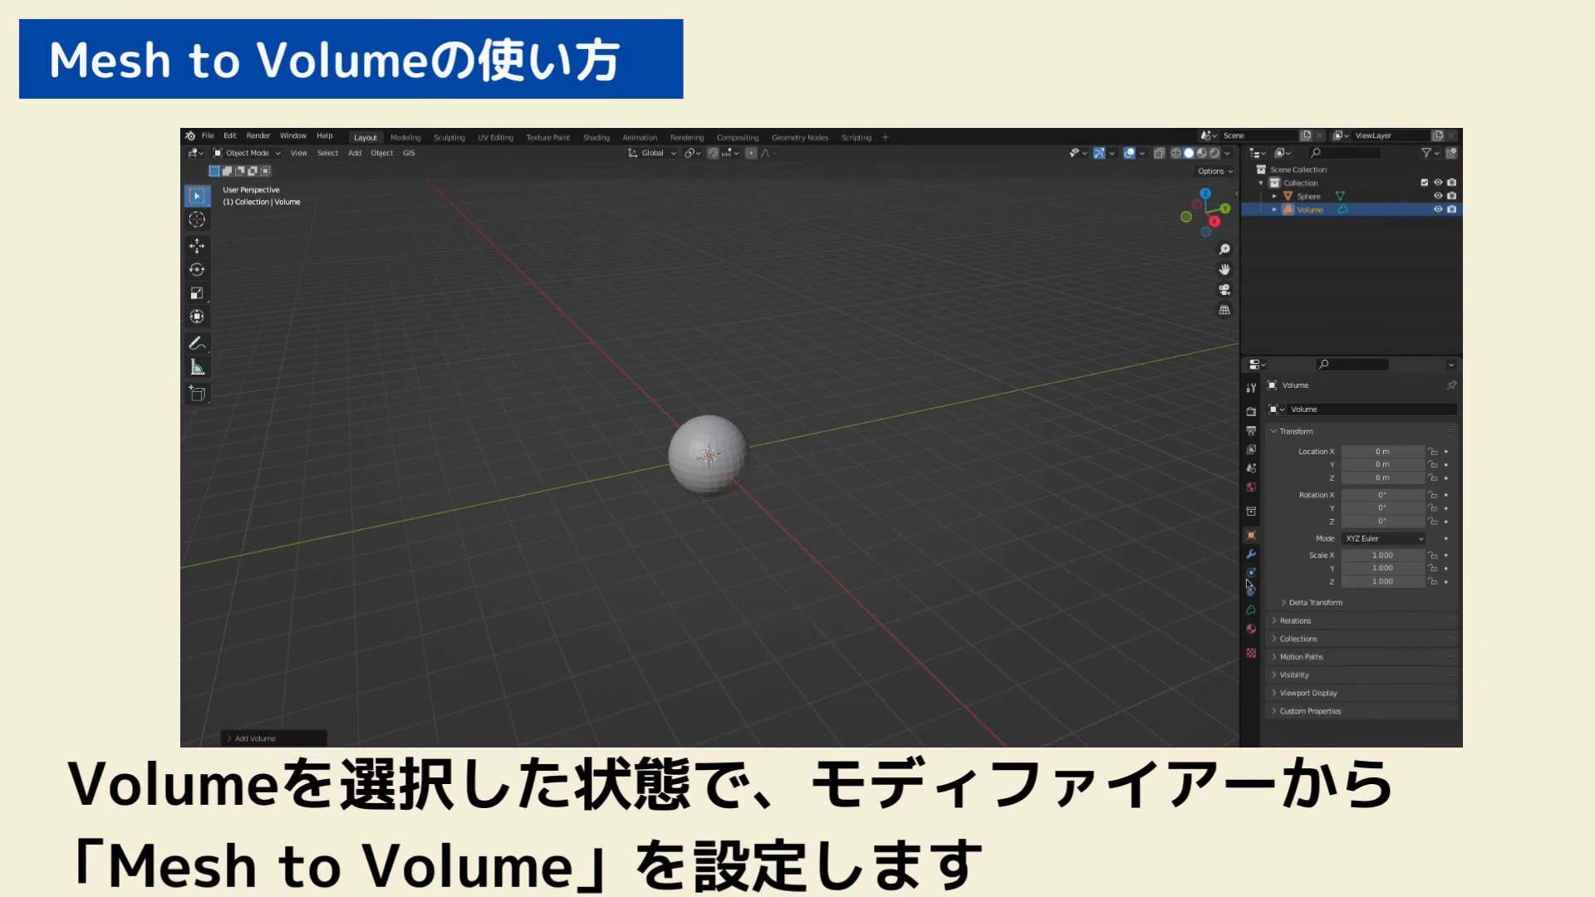
Add a Mesh to Volume modifier to the Volume object, using Sphere as its source object
click(1250, 554)
click(1306, 410)
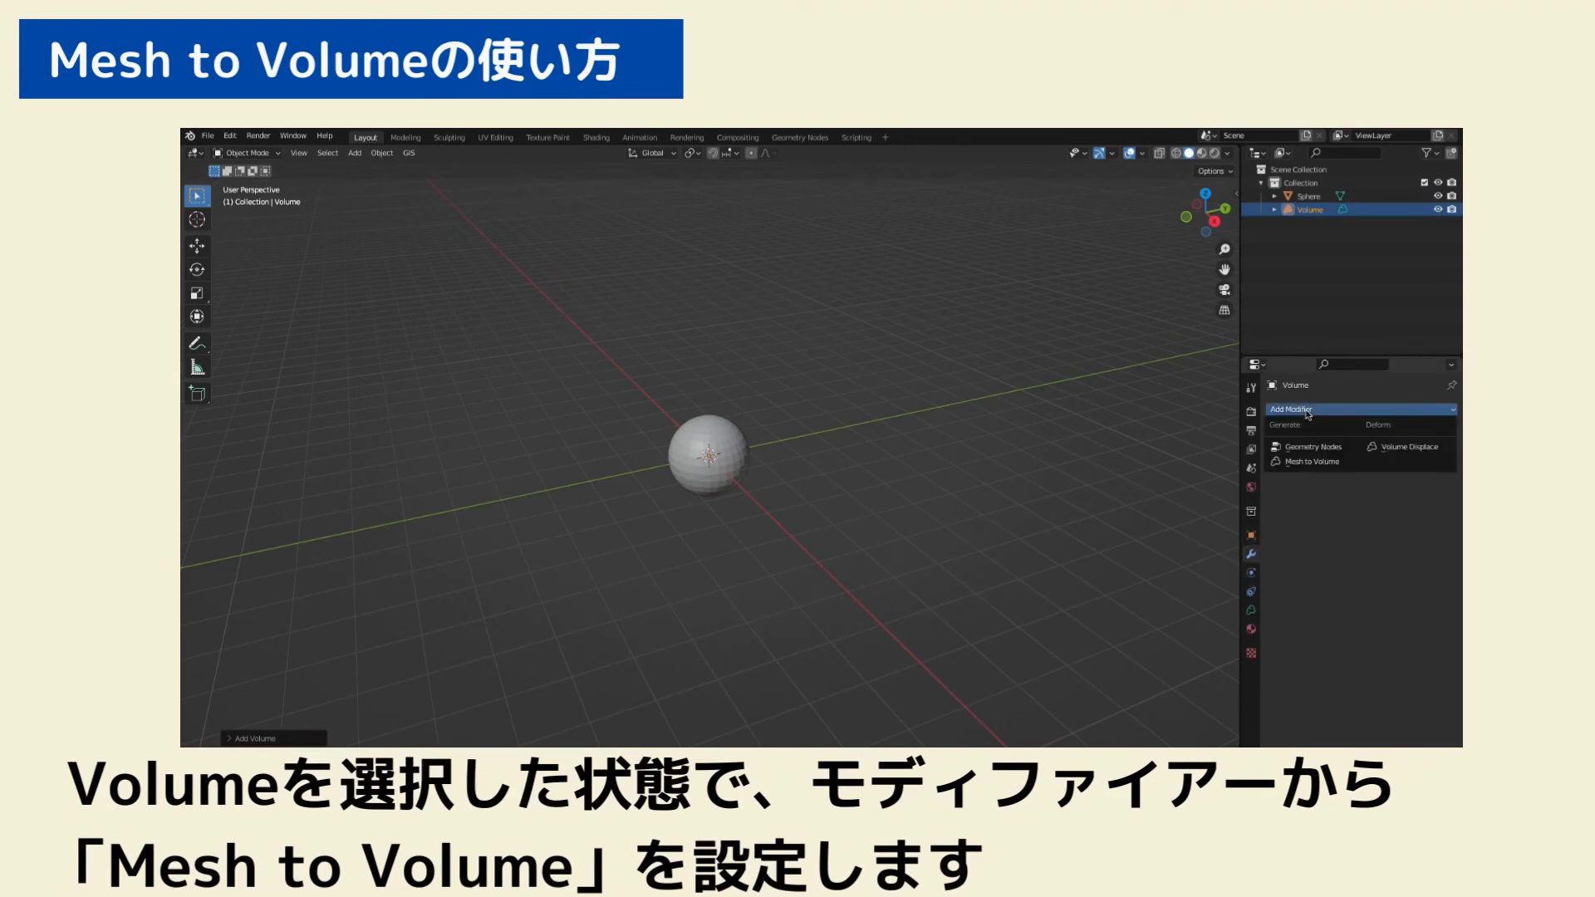
click(1314, 463)
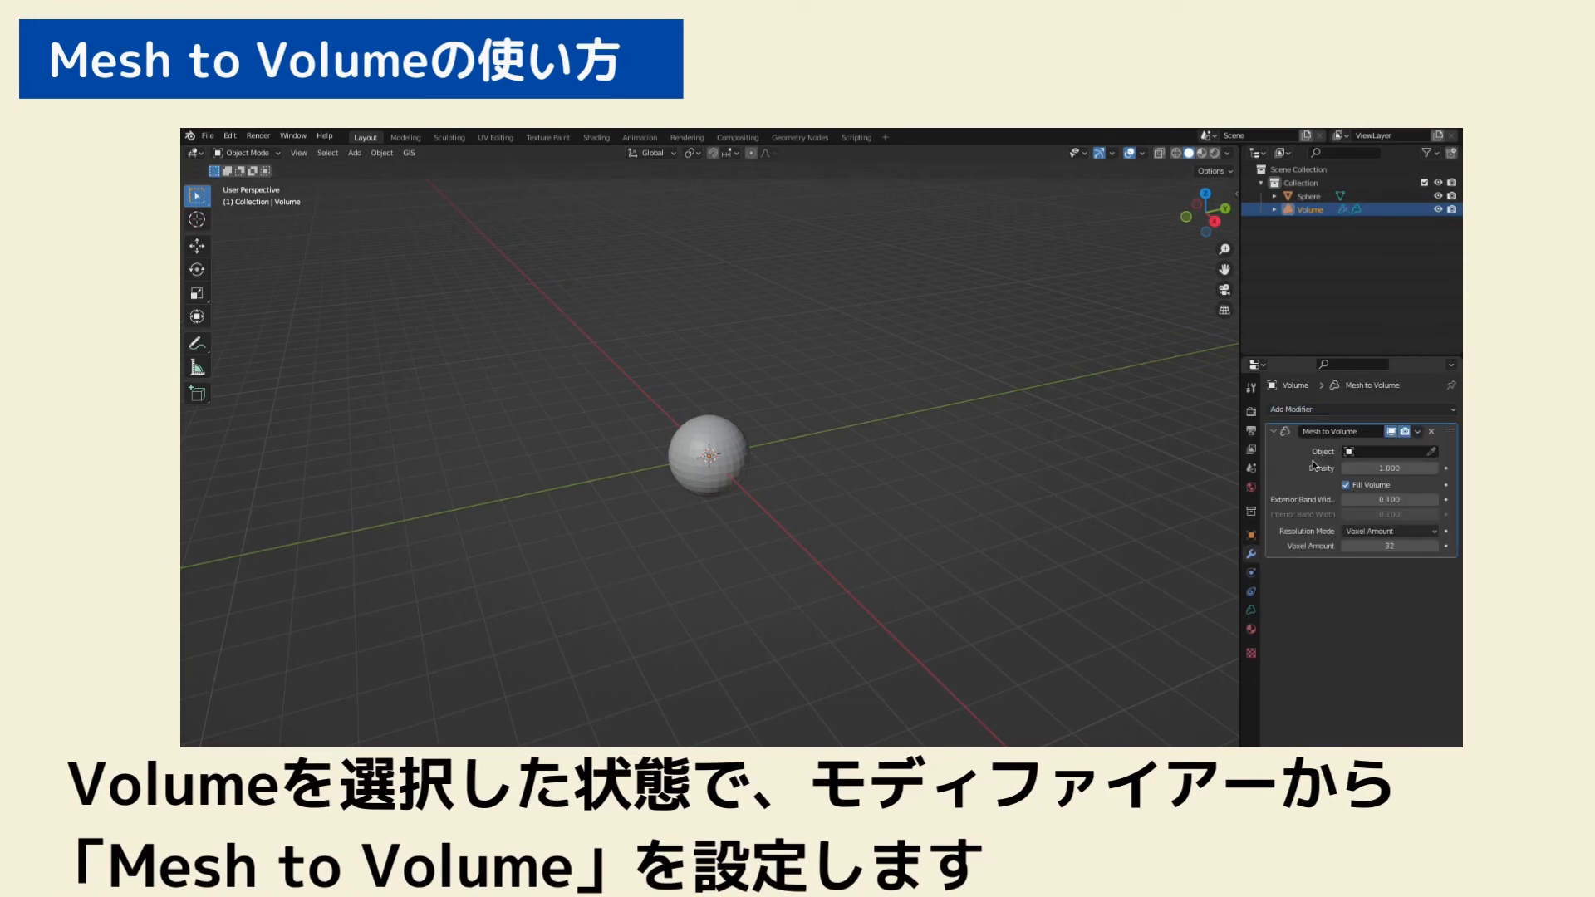
click(1433, 452)
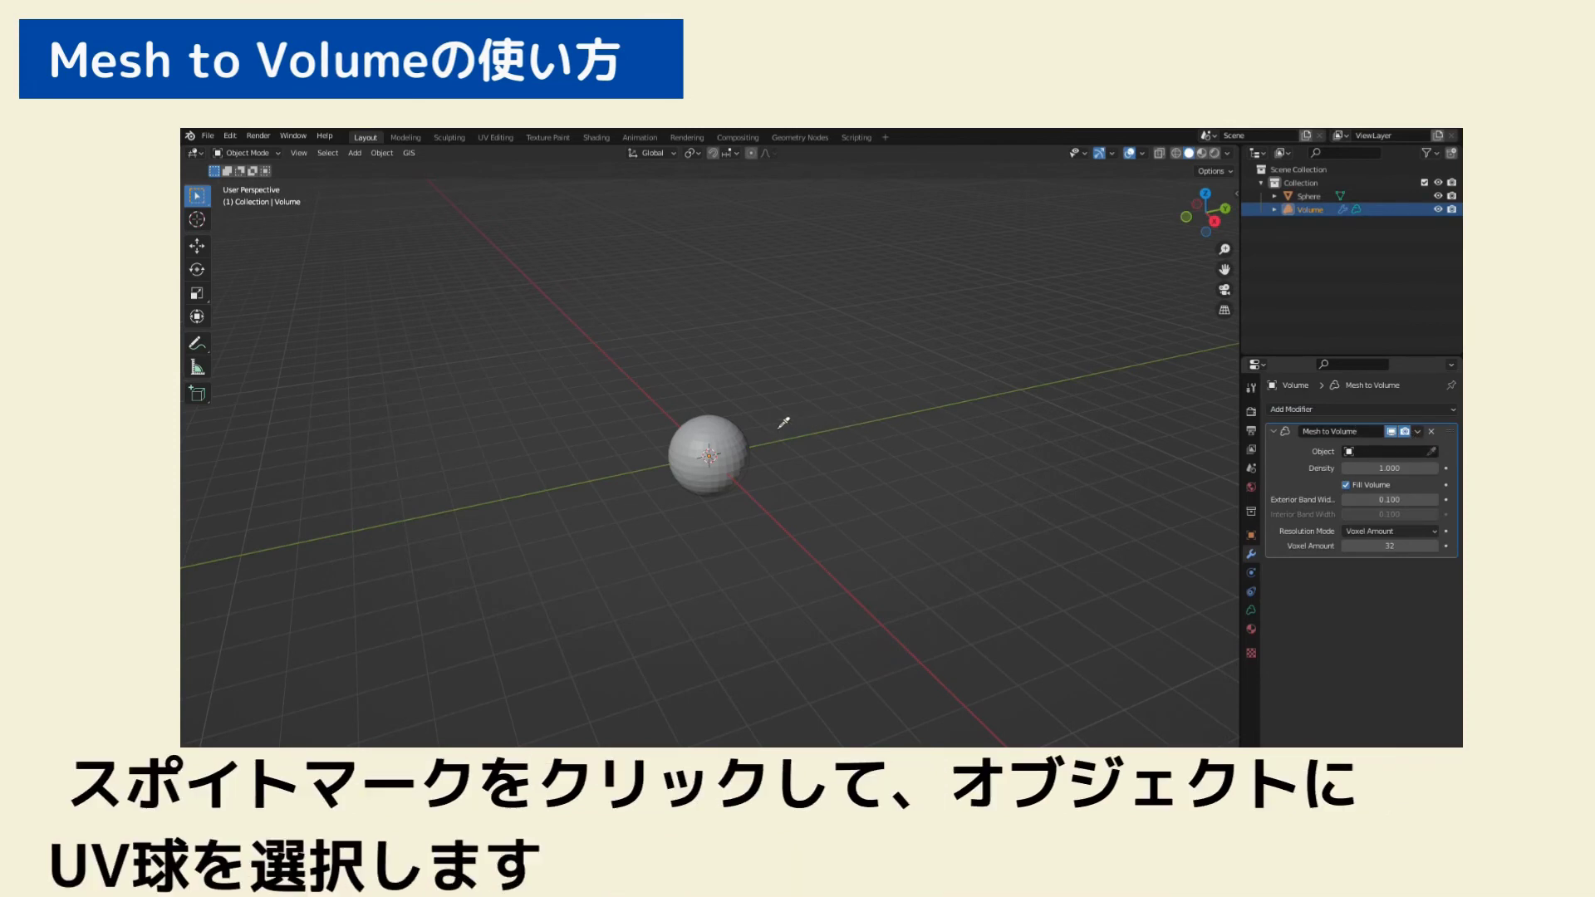
click(724, 445)
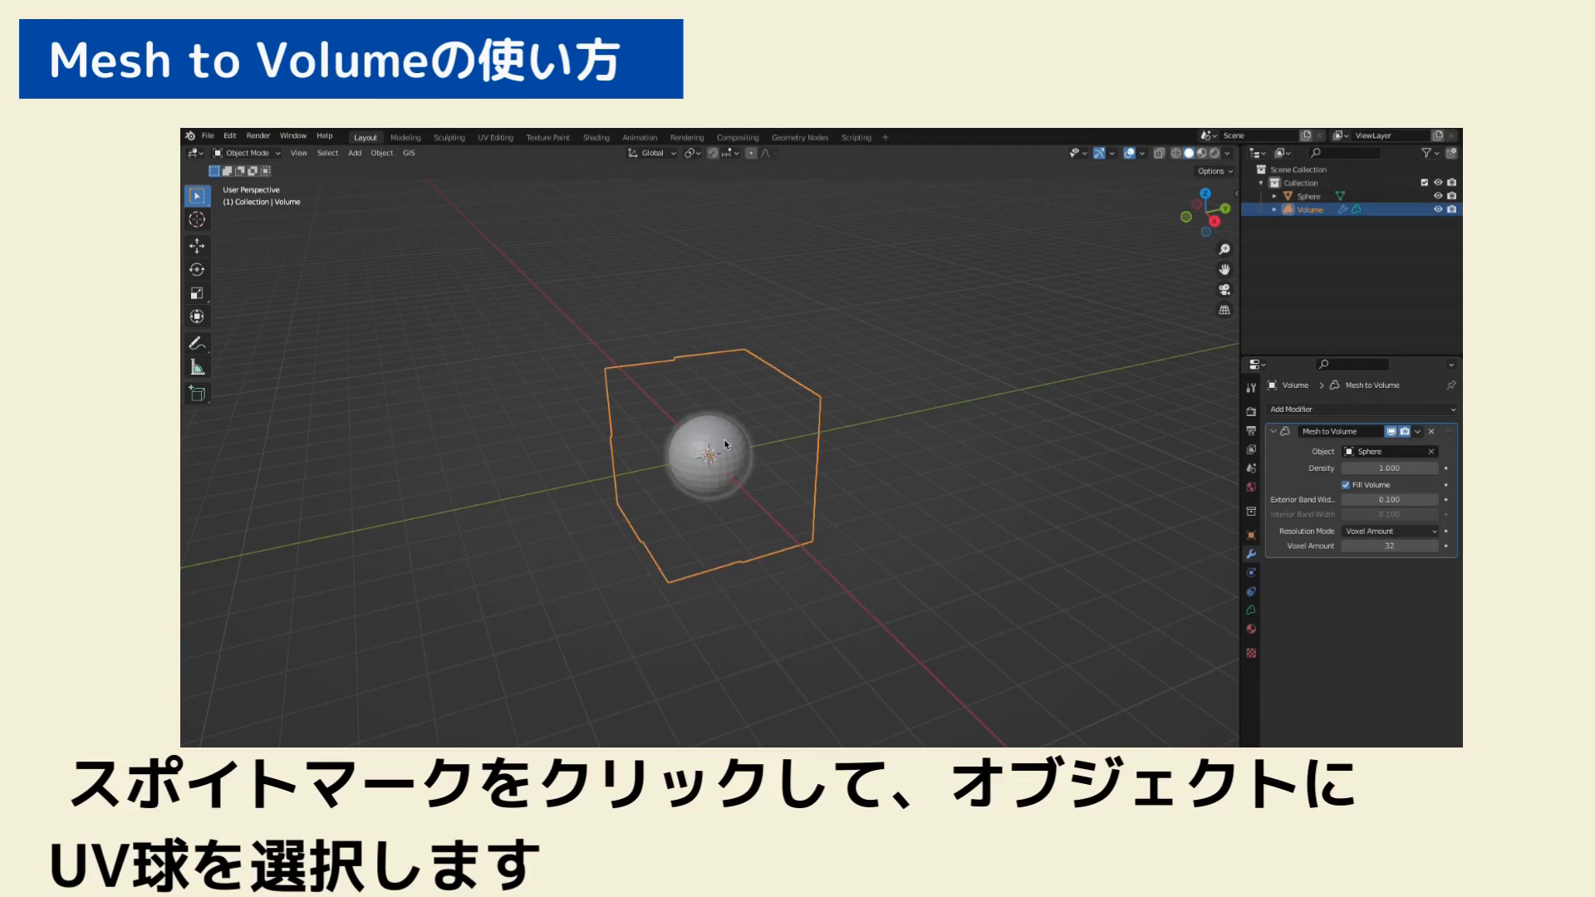
Set the modifier's Density to 3.5, then tune it to 5.2 and inspect the fog
middle_drag(882, 426, 859, 396)
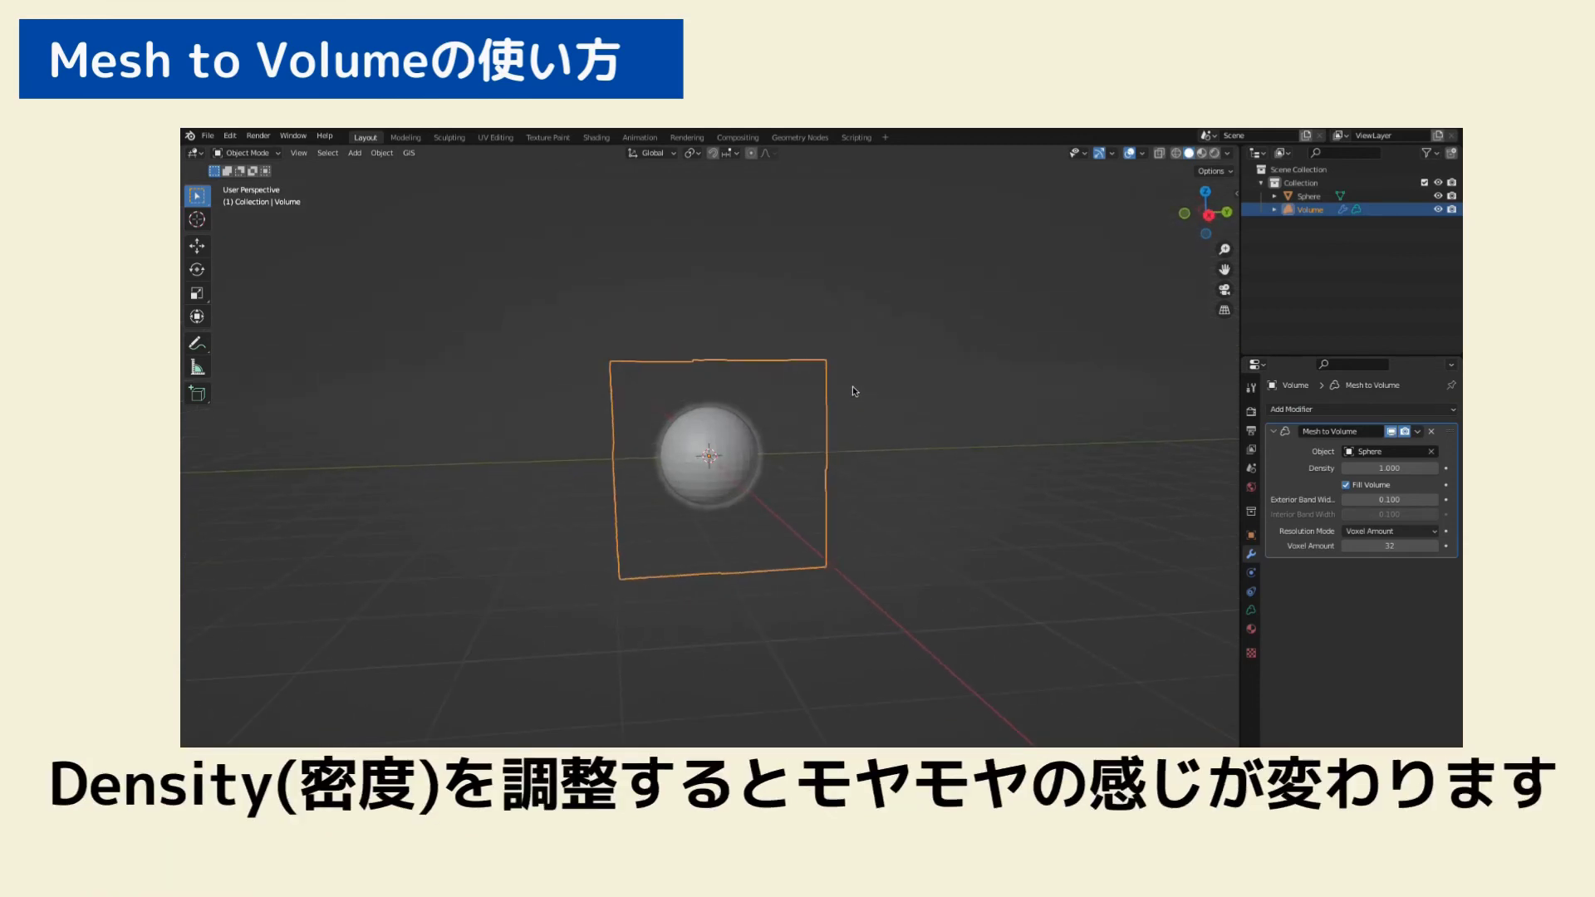
scroll(855, 393, up, 5)
double_click(1388, 468)
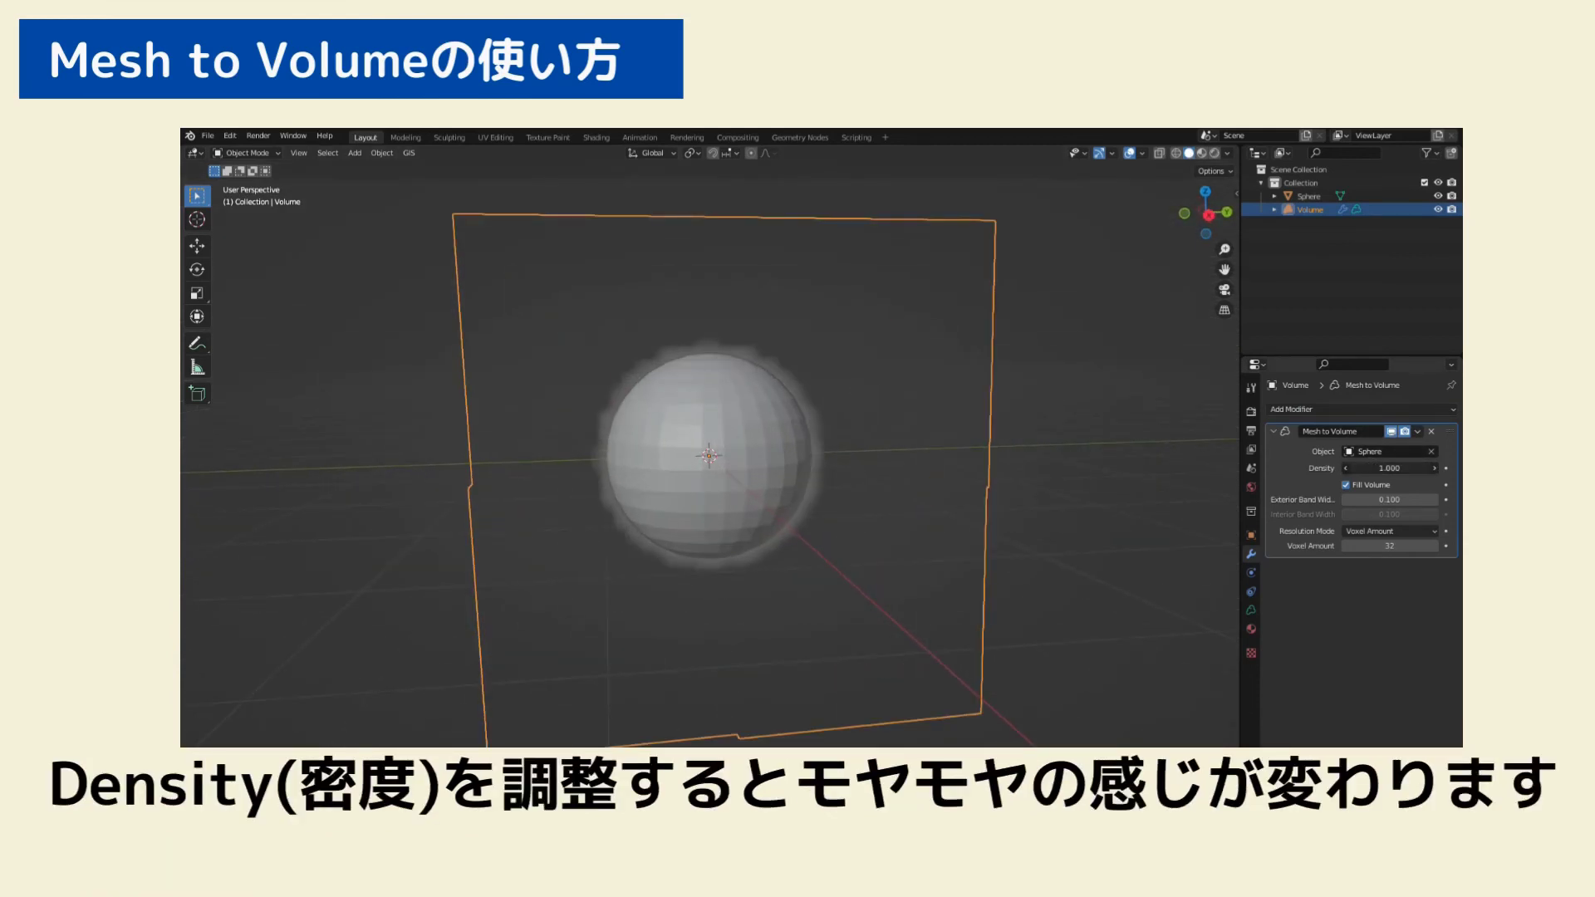
text(3.5)
key(Return)
drag(1361, 467, 1361, 467)
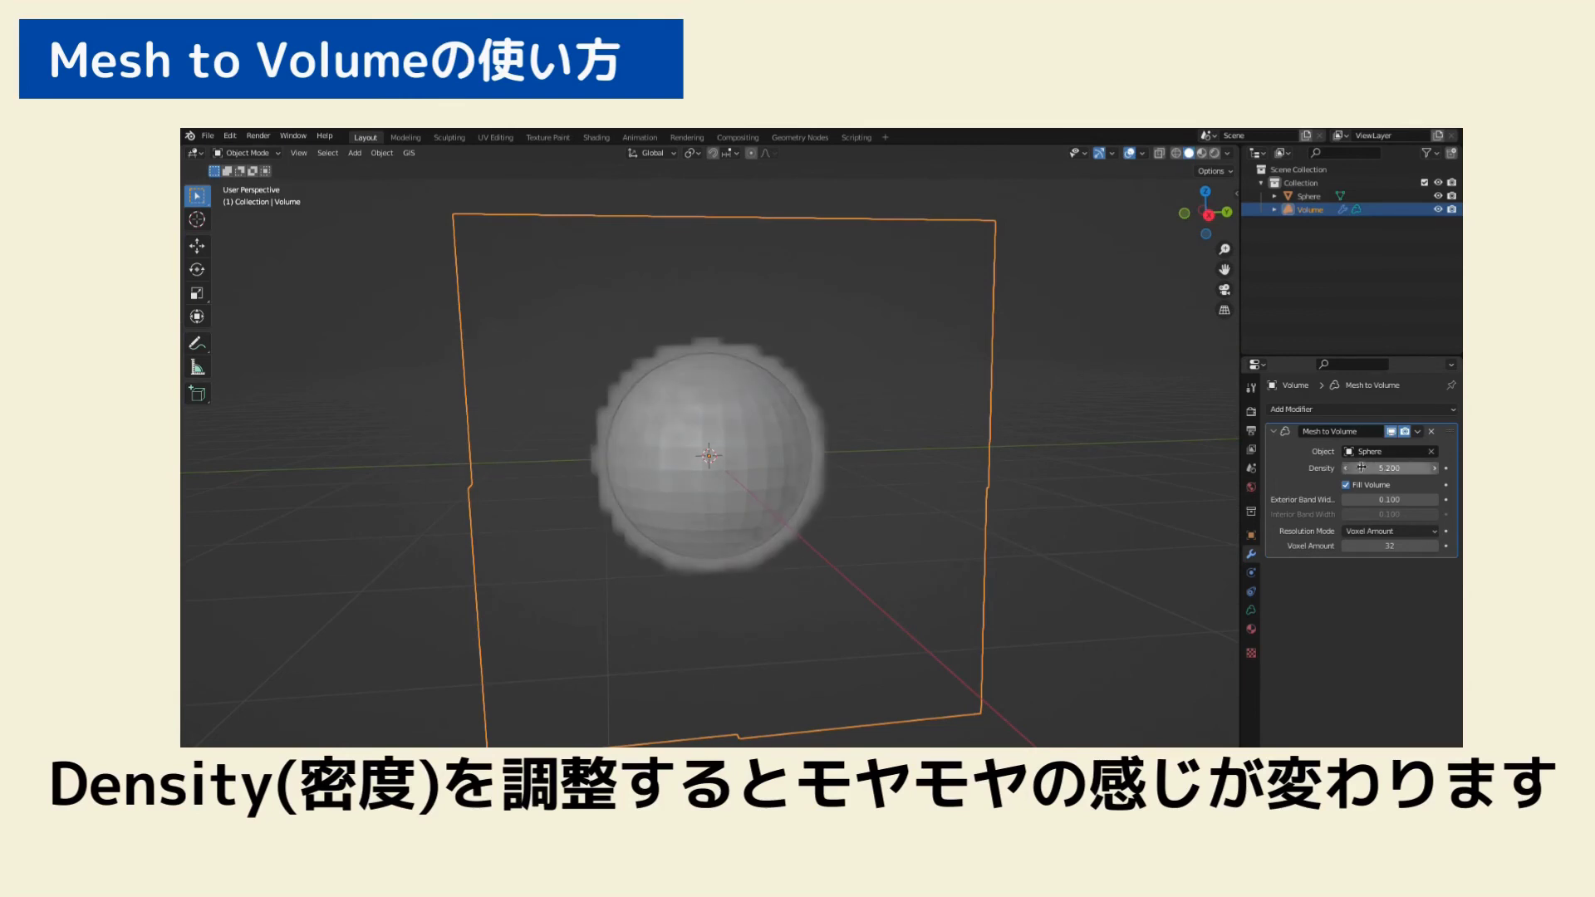
click(1111, 456)
mouse_move(1110, 456)
middle_down()
mouse_move(1014, 481)
mouse_move(1057, 481)
middle_up()
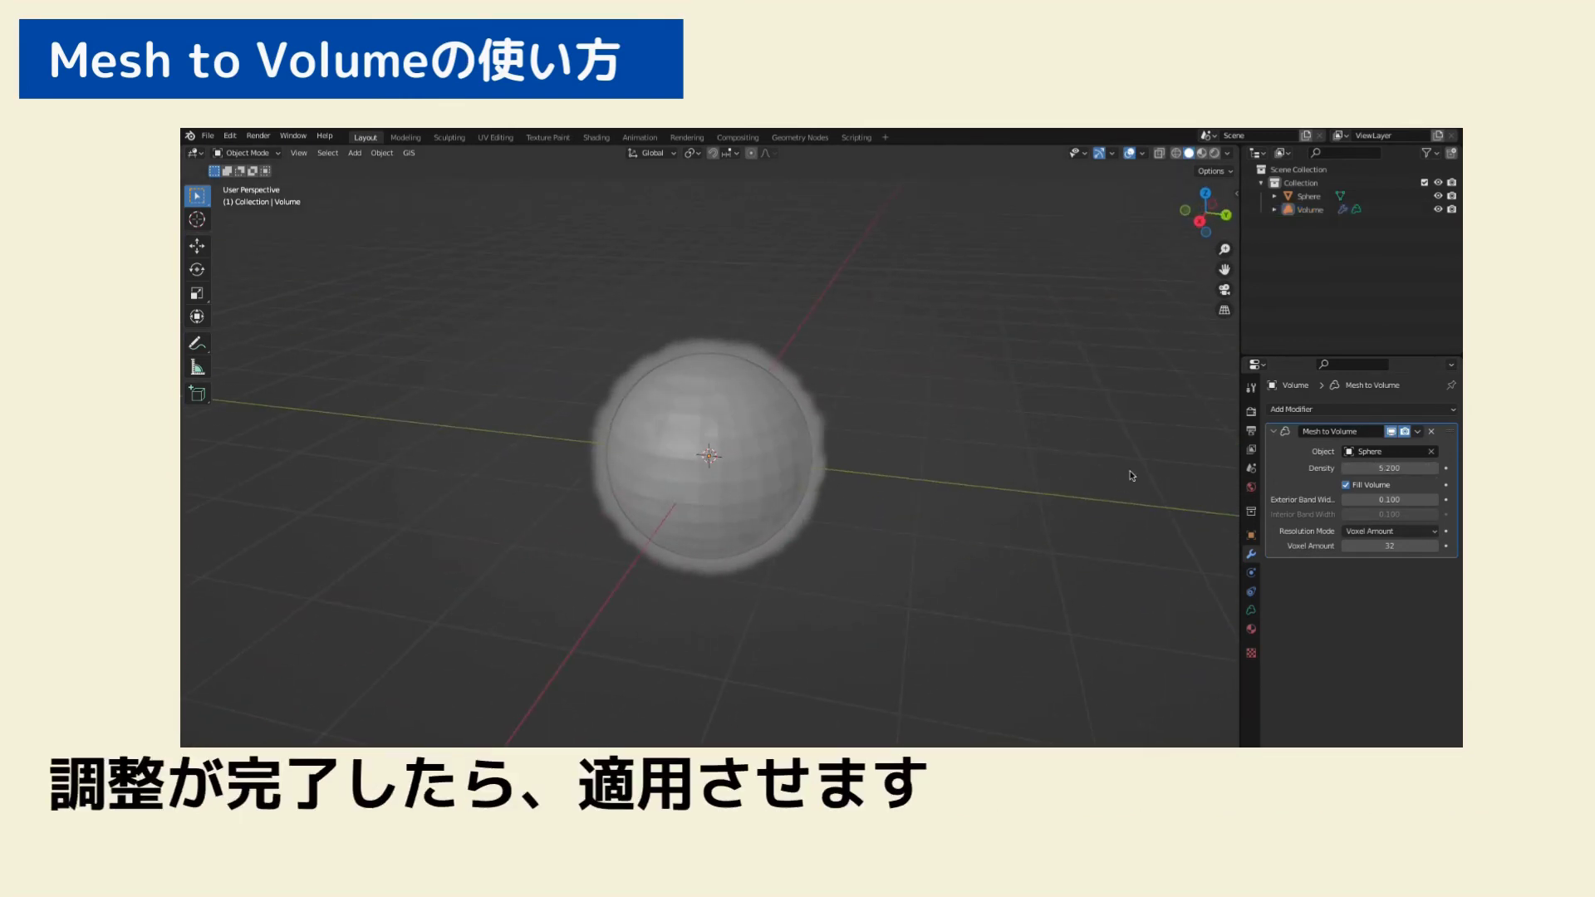
Add an Ico Sphere and move it to the right of the volume
click(1418, 432)
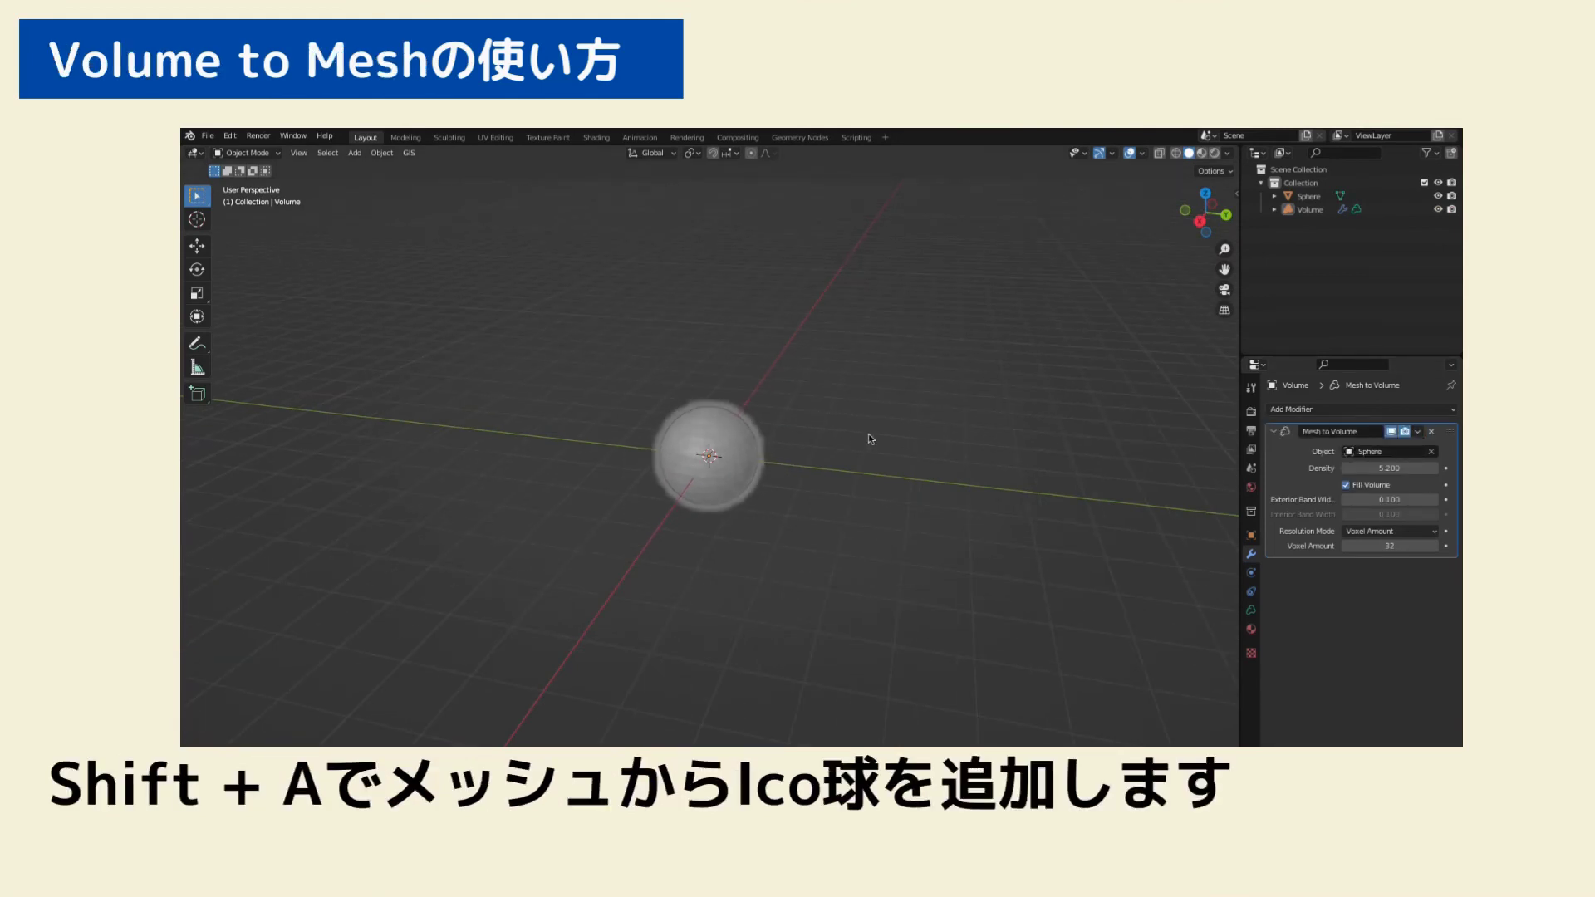
key(shift+a)
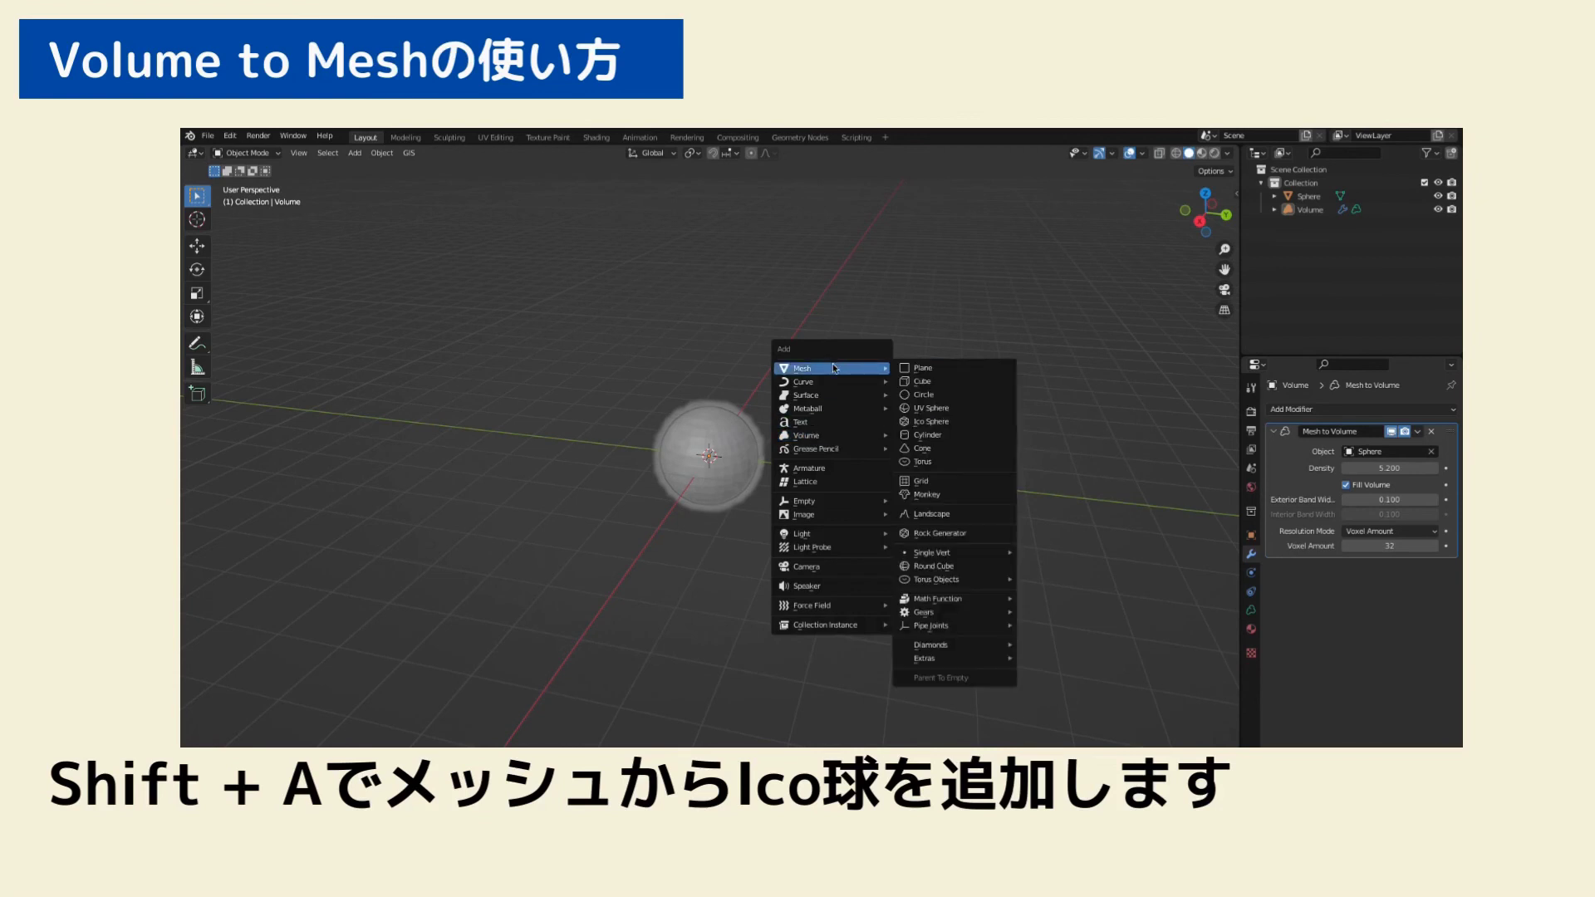
click(922, 423)
mouse_move(804, 367)
key(g)
click(1072, 498)
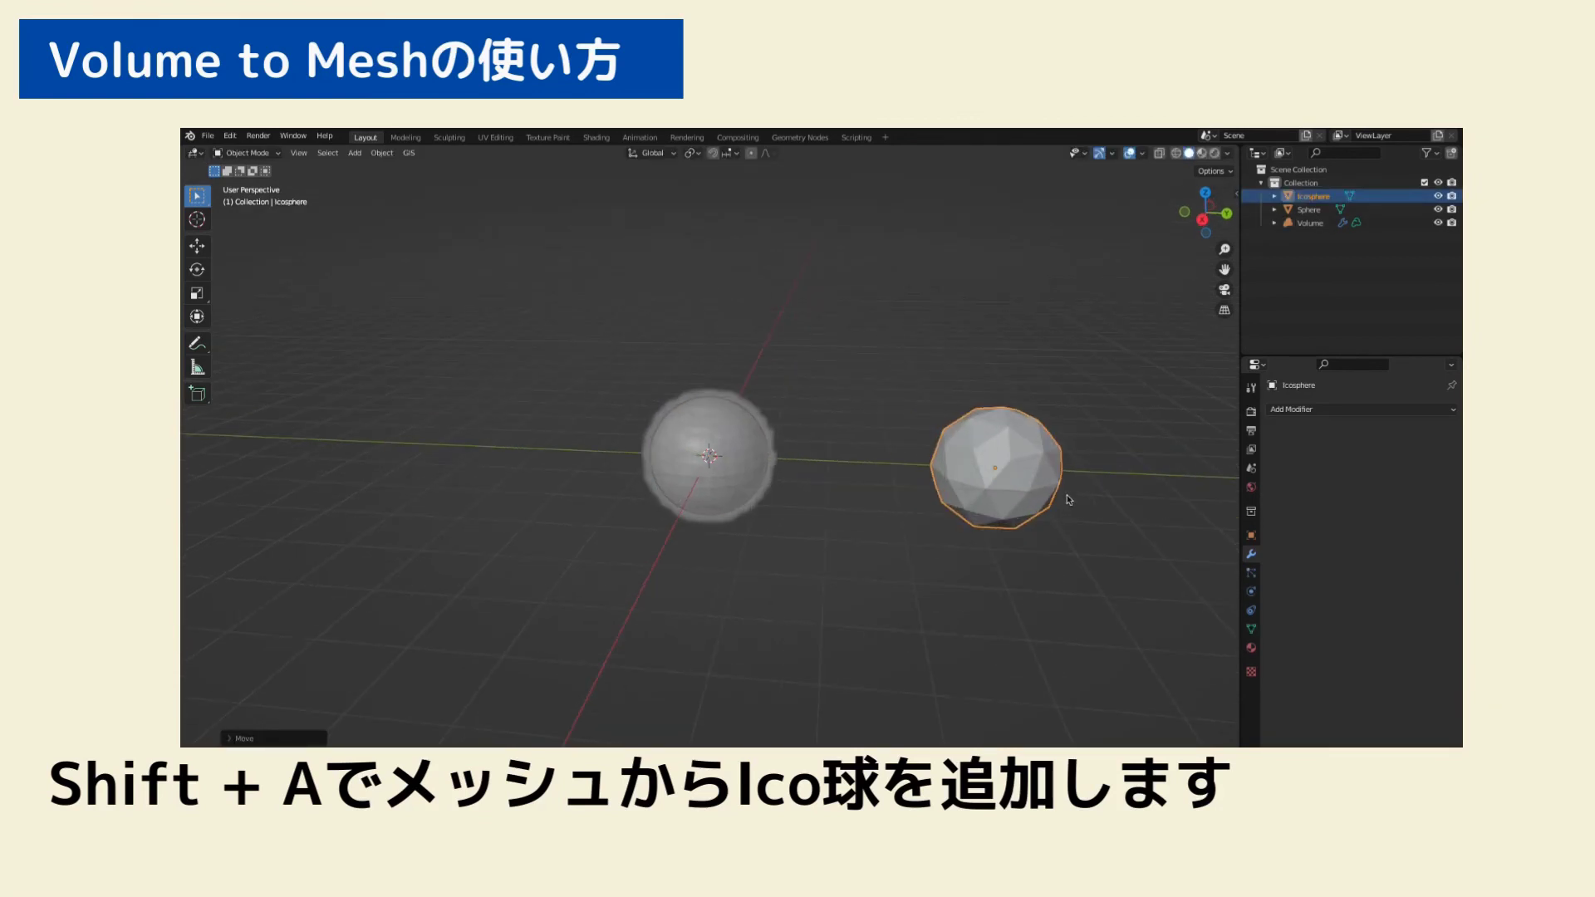
Give the icosphere a Volume to Mesh modifier sourced from the Volume object
click(1286, 411)
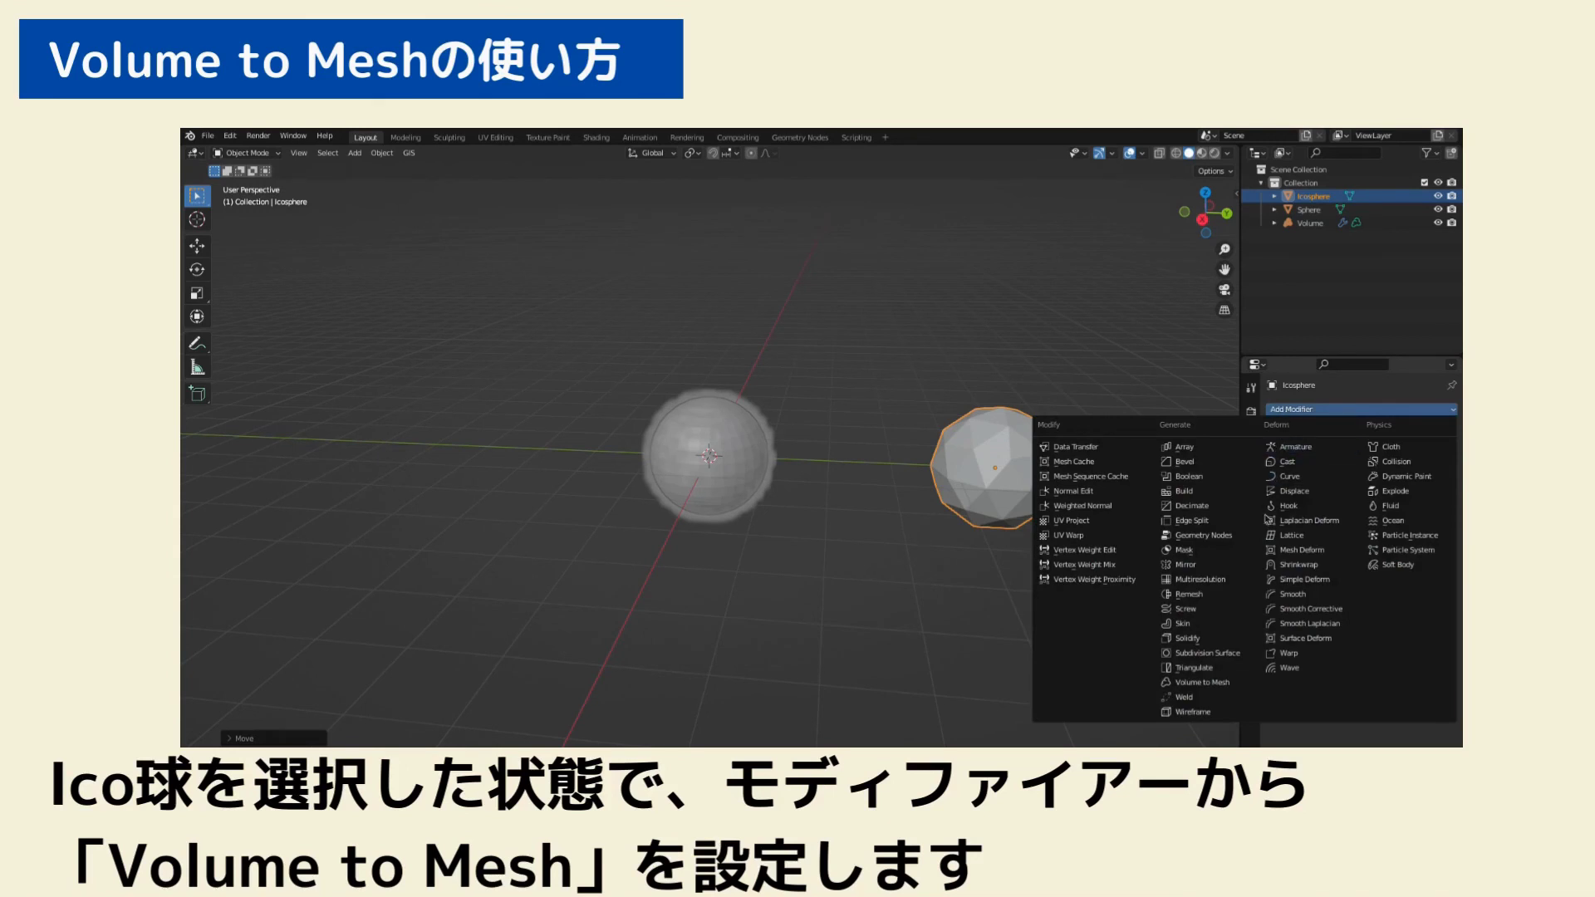
click(1211, 682)
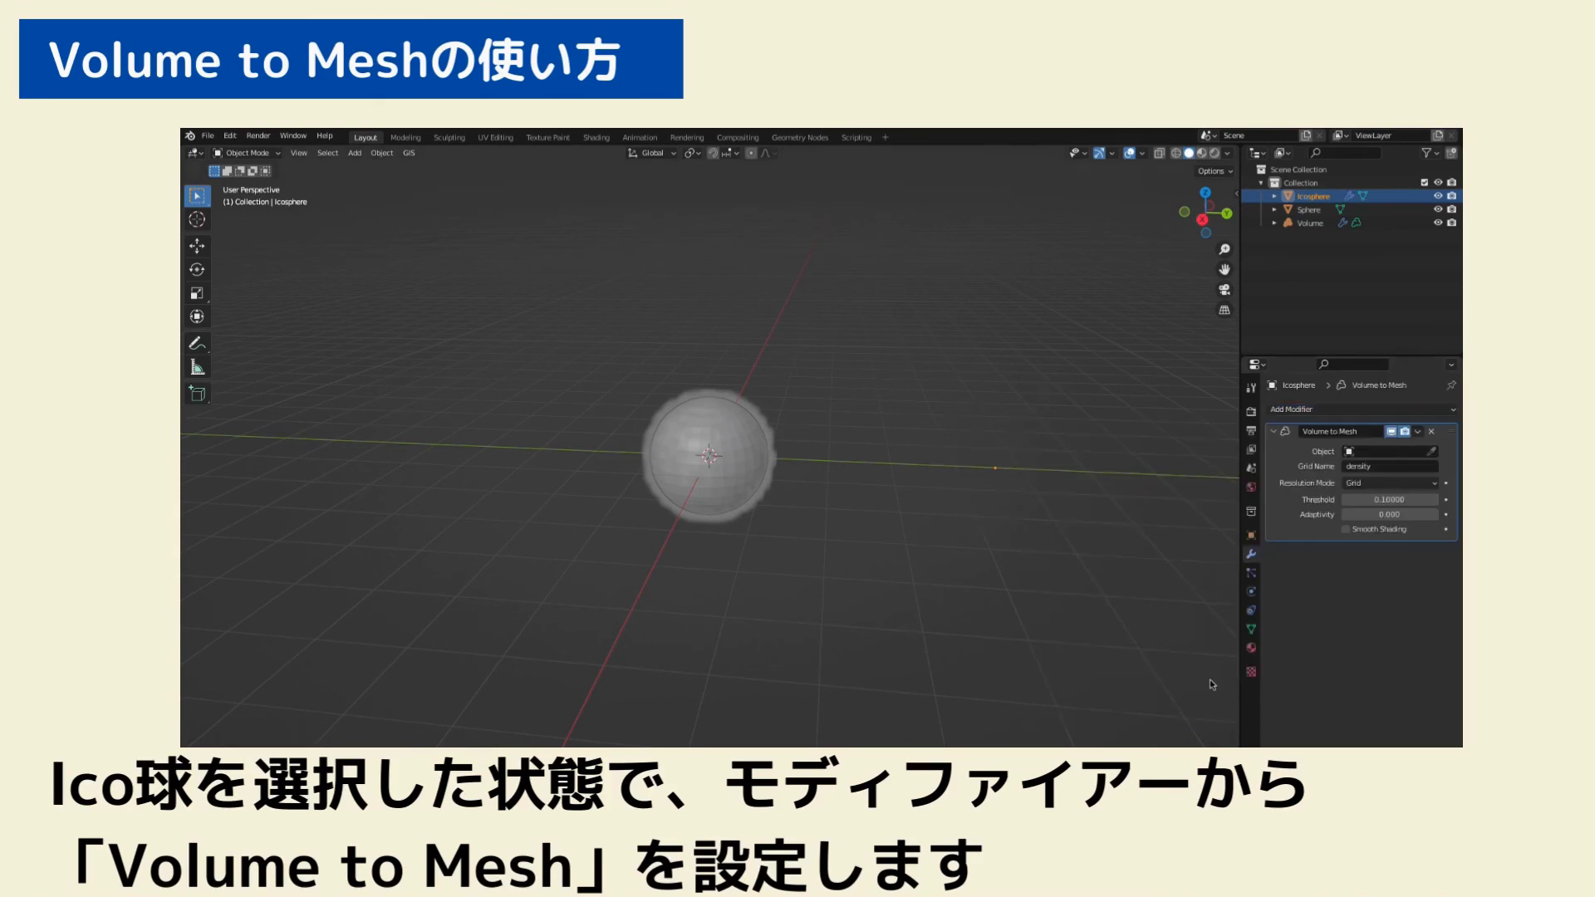
click(1430, 451)
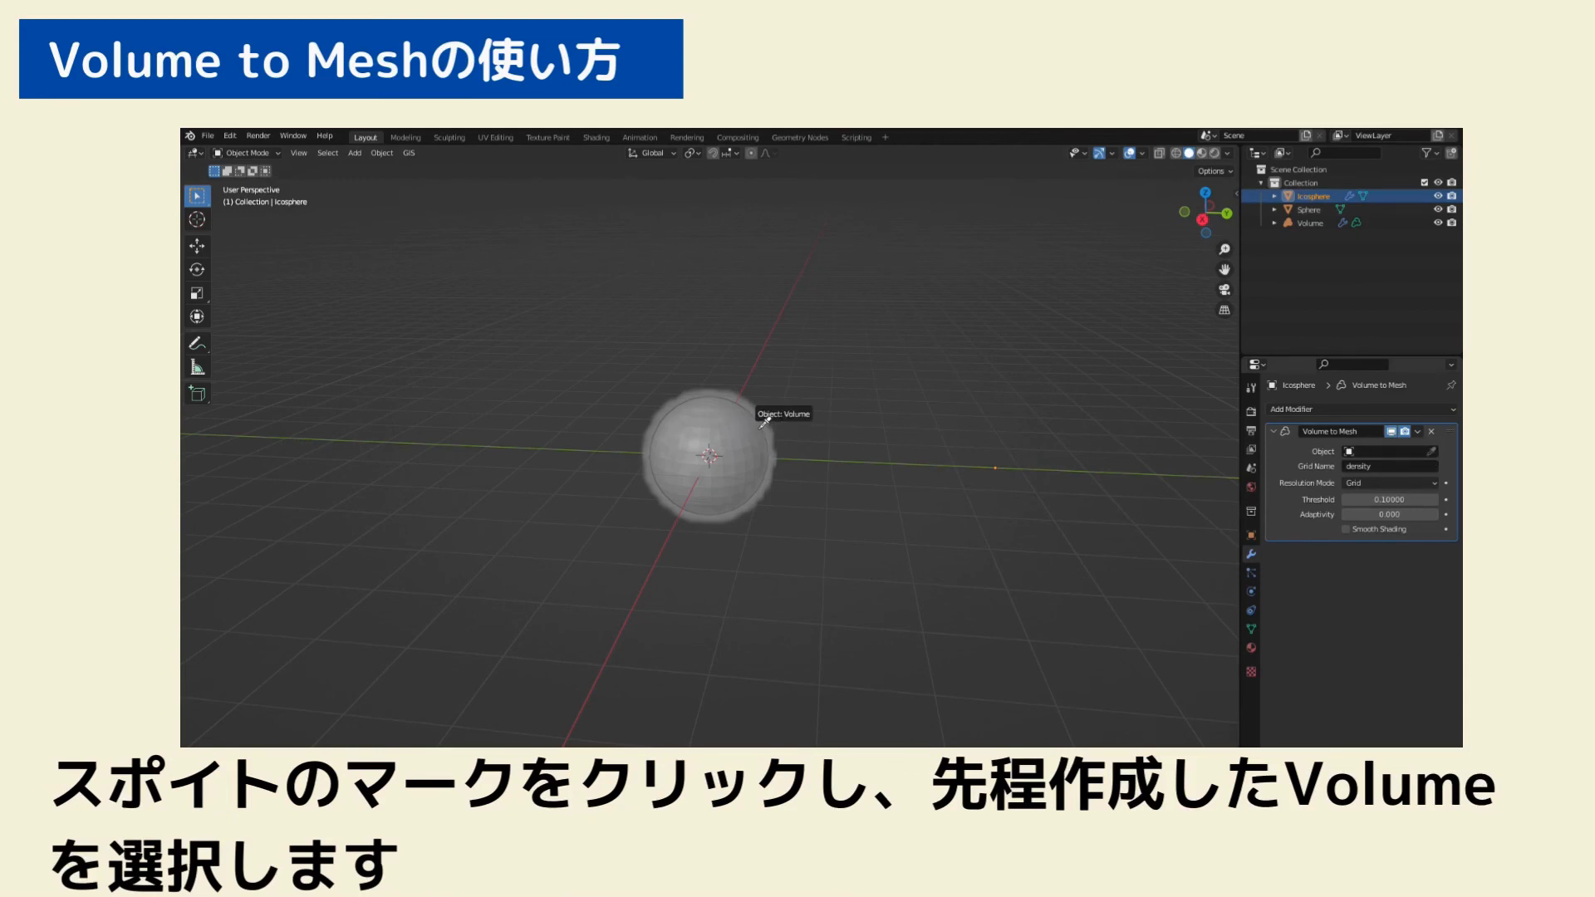
click(764, 424)
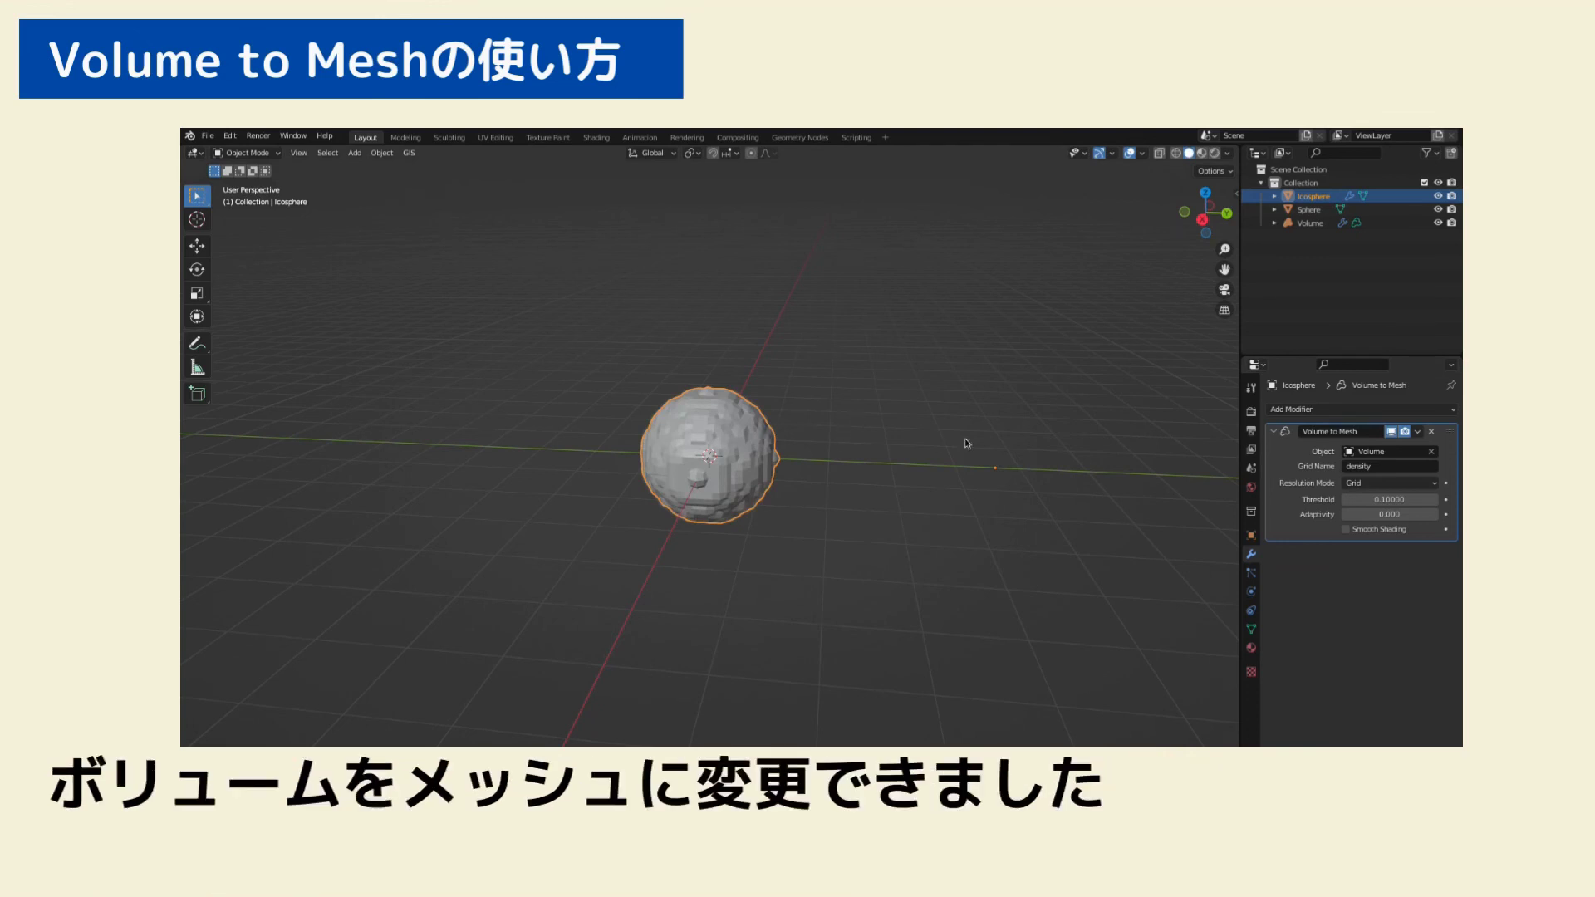
mouse_move(1033, 477)
middle_down()
mouse_move(979, 451)
mouse_move(996, 445)
mouse_move(953, 451)
middle_up()
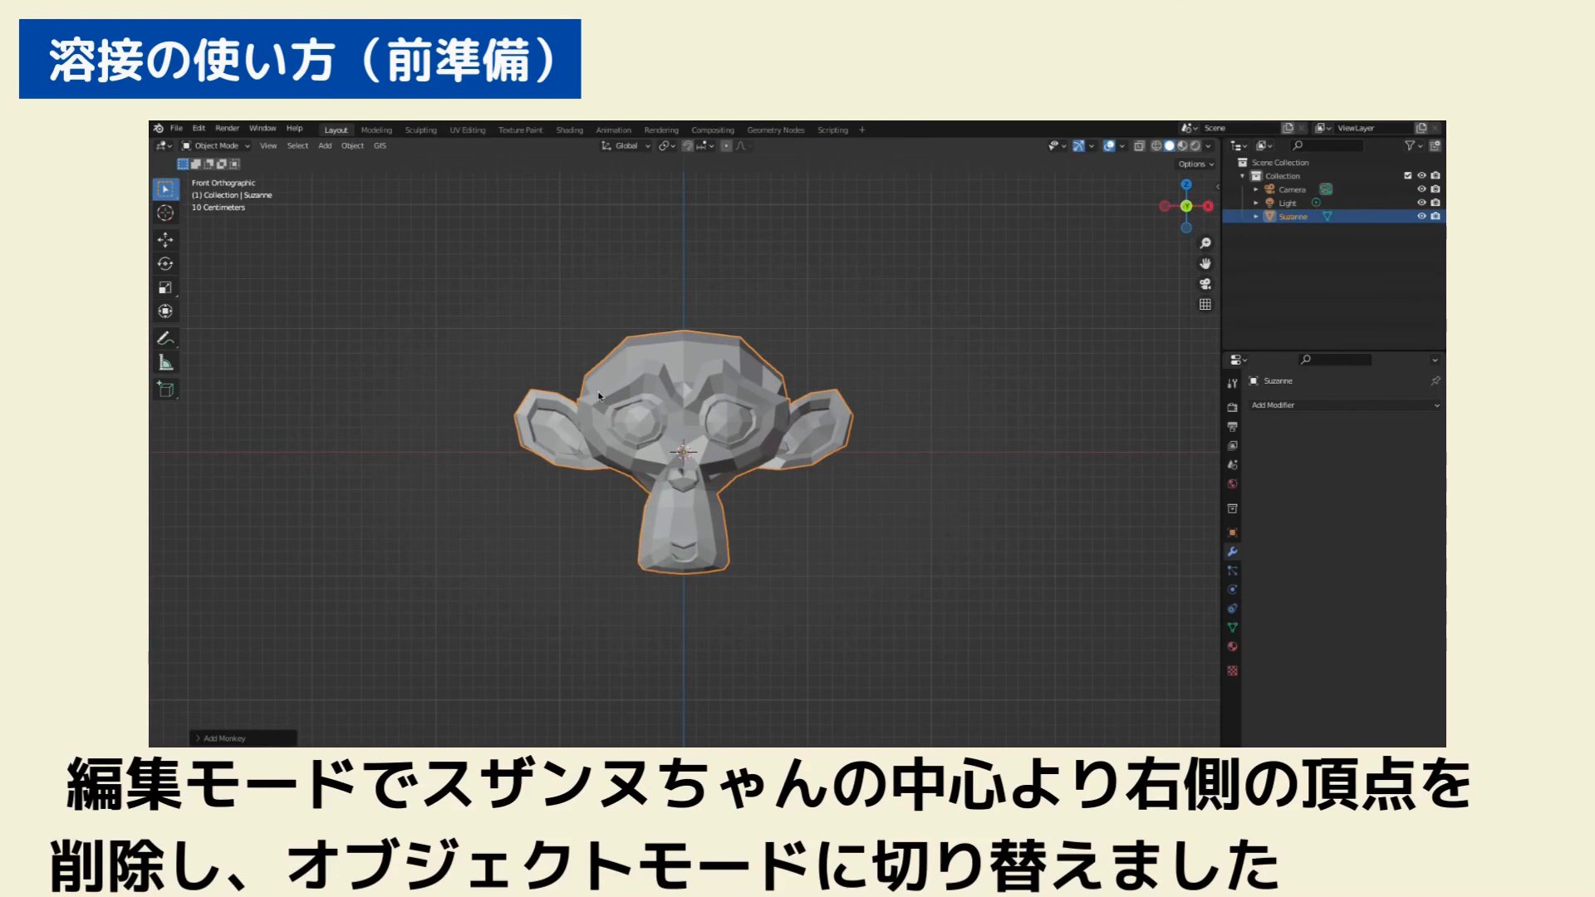
In Edit Mode with X-ray on, delete Suzanne's right-half vertices, then return to Object Mode
key(Tab)
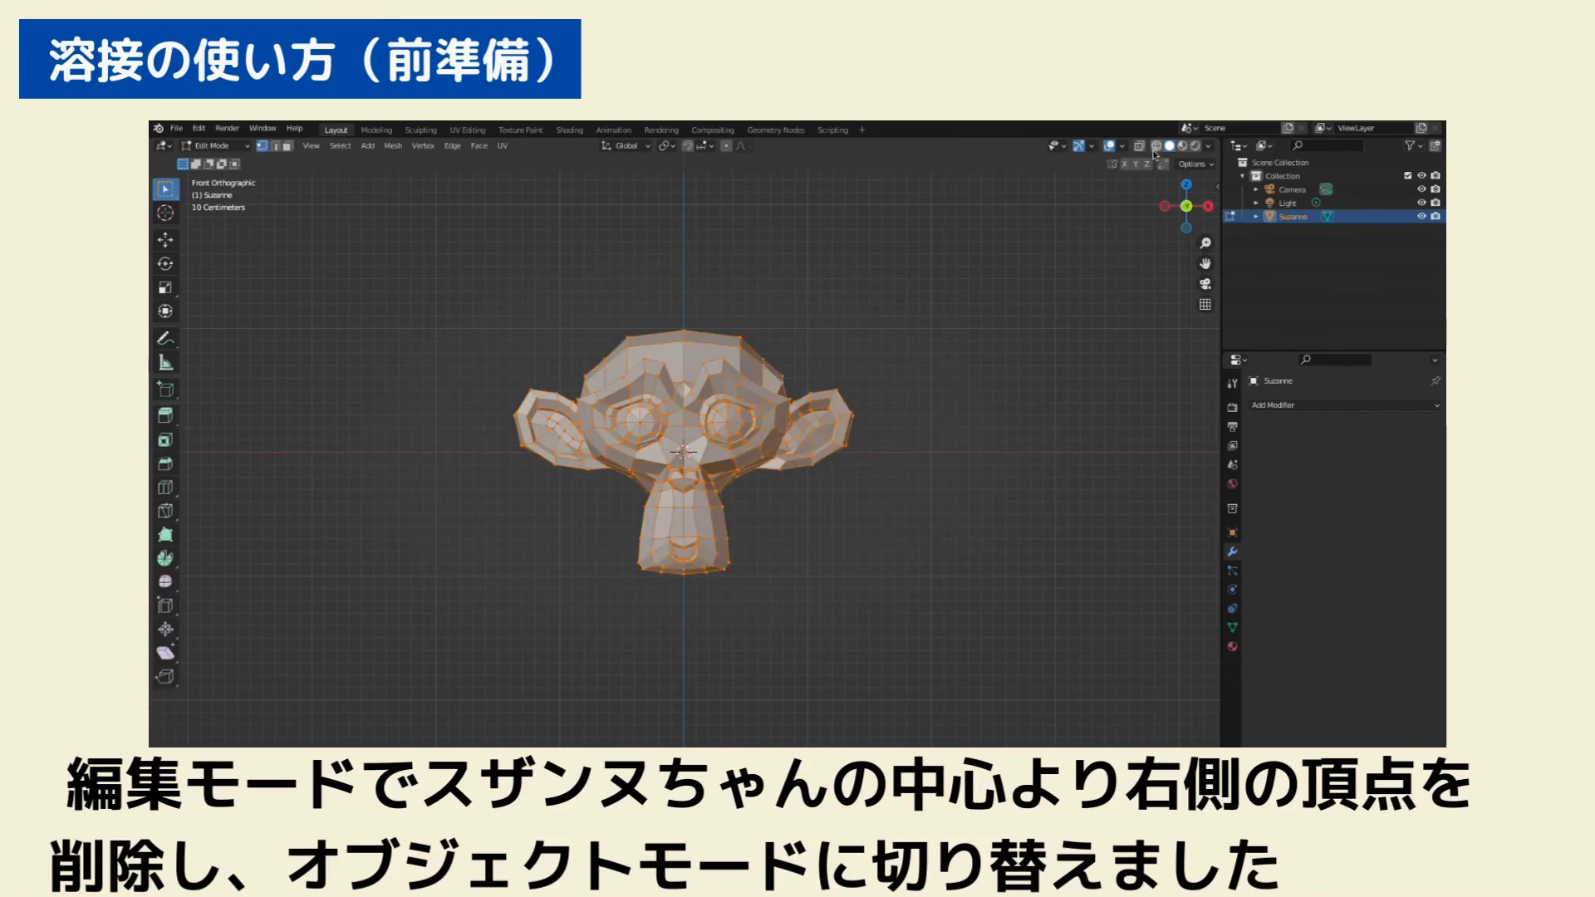
key(alt+z)
drag(694, 299, 911, 660)
key(x)
click(880, 616)
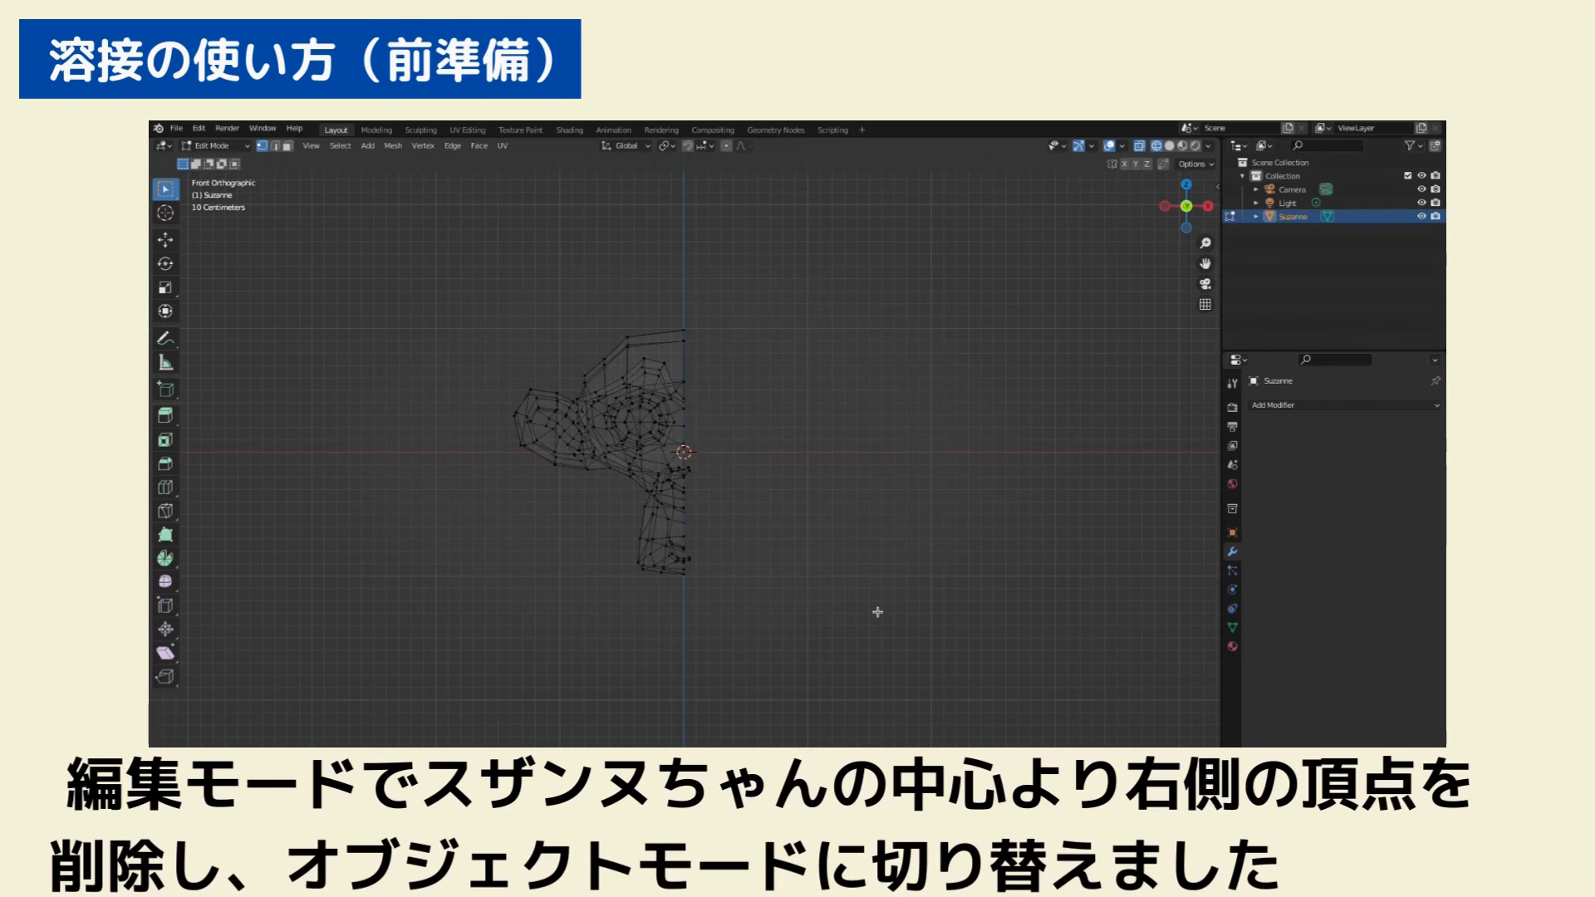
key(Tab)
Add a Mirror modifier to rebuild the full head and switch to Solid shading
click(1269, 407)
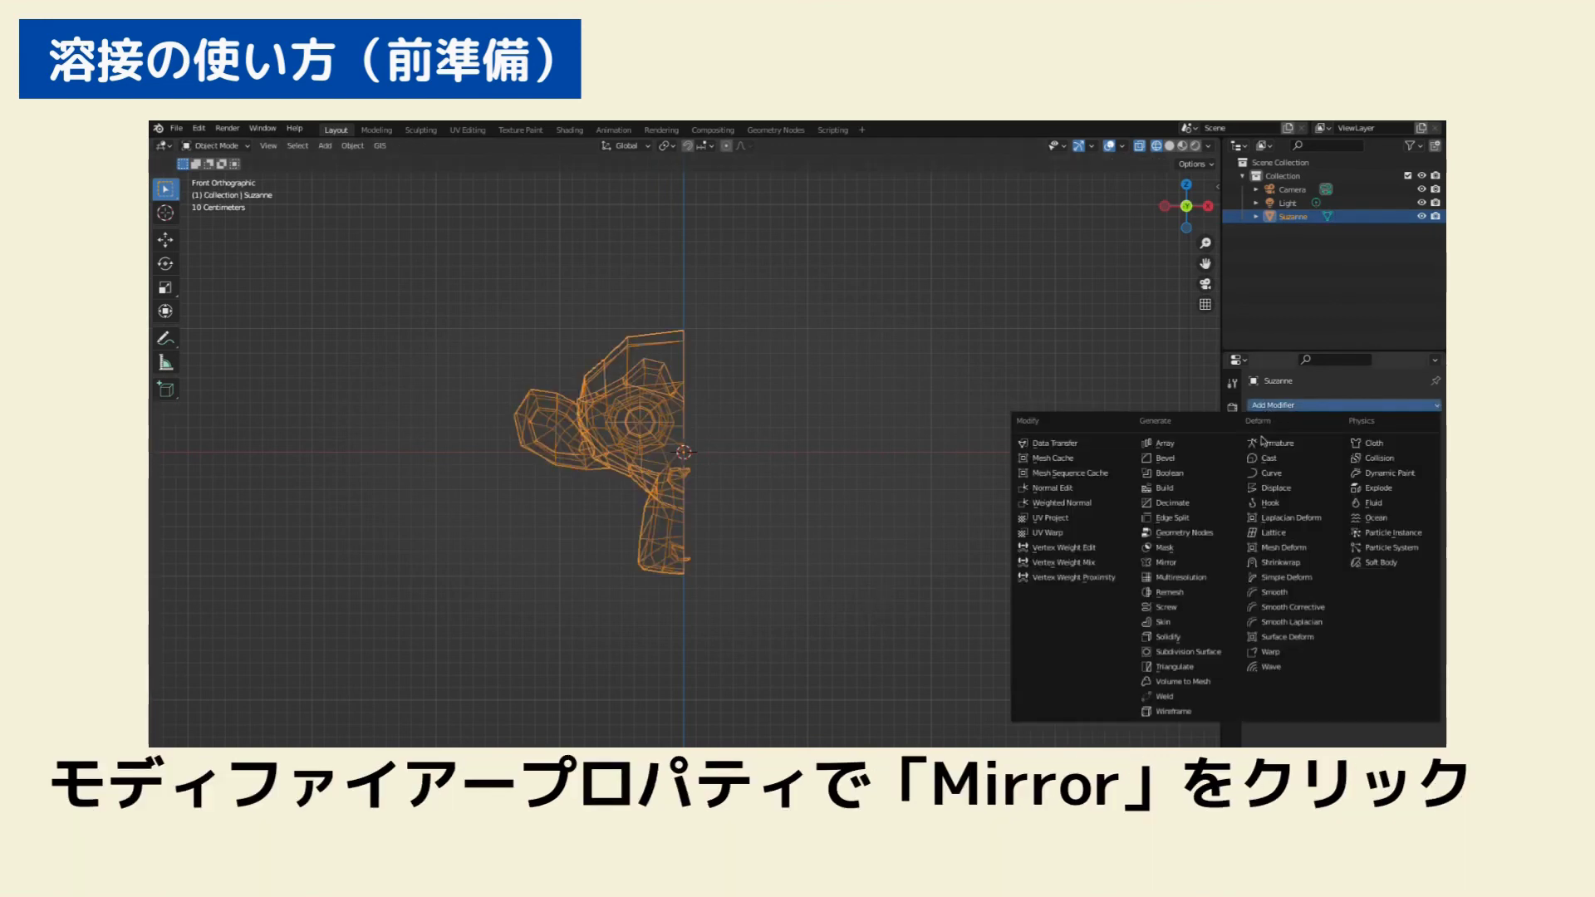
click(1183, 562)
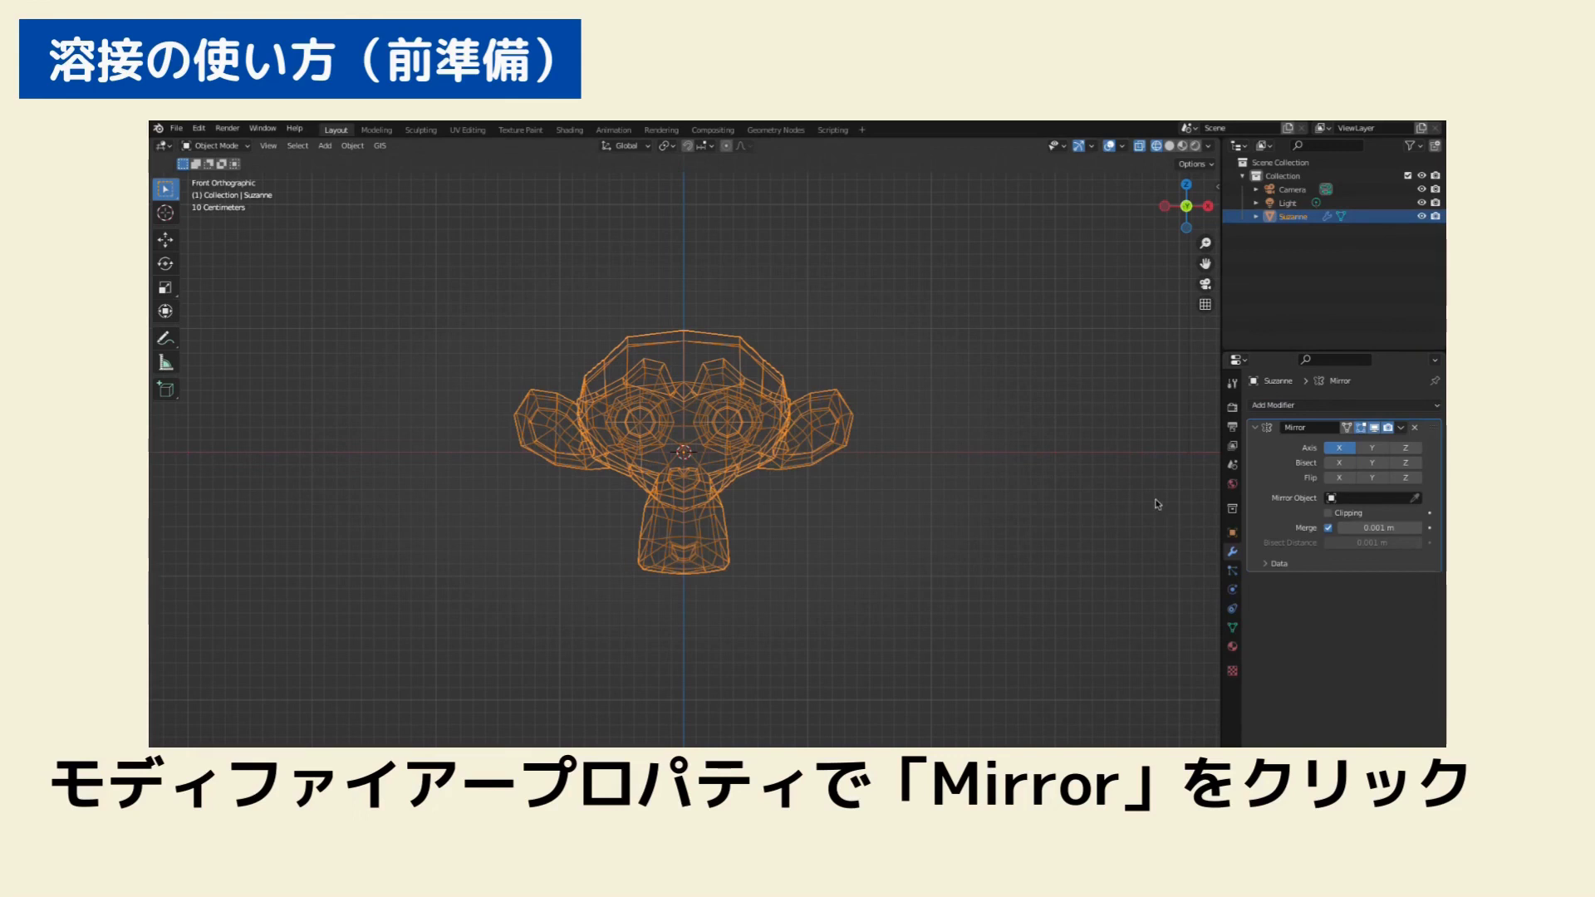
click(1169, 145)
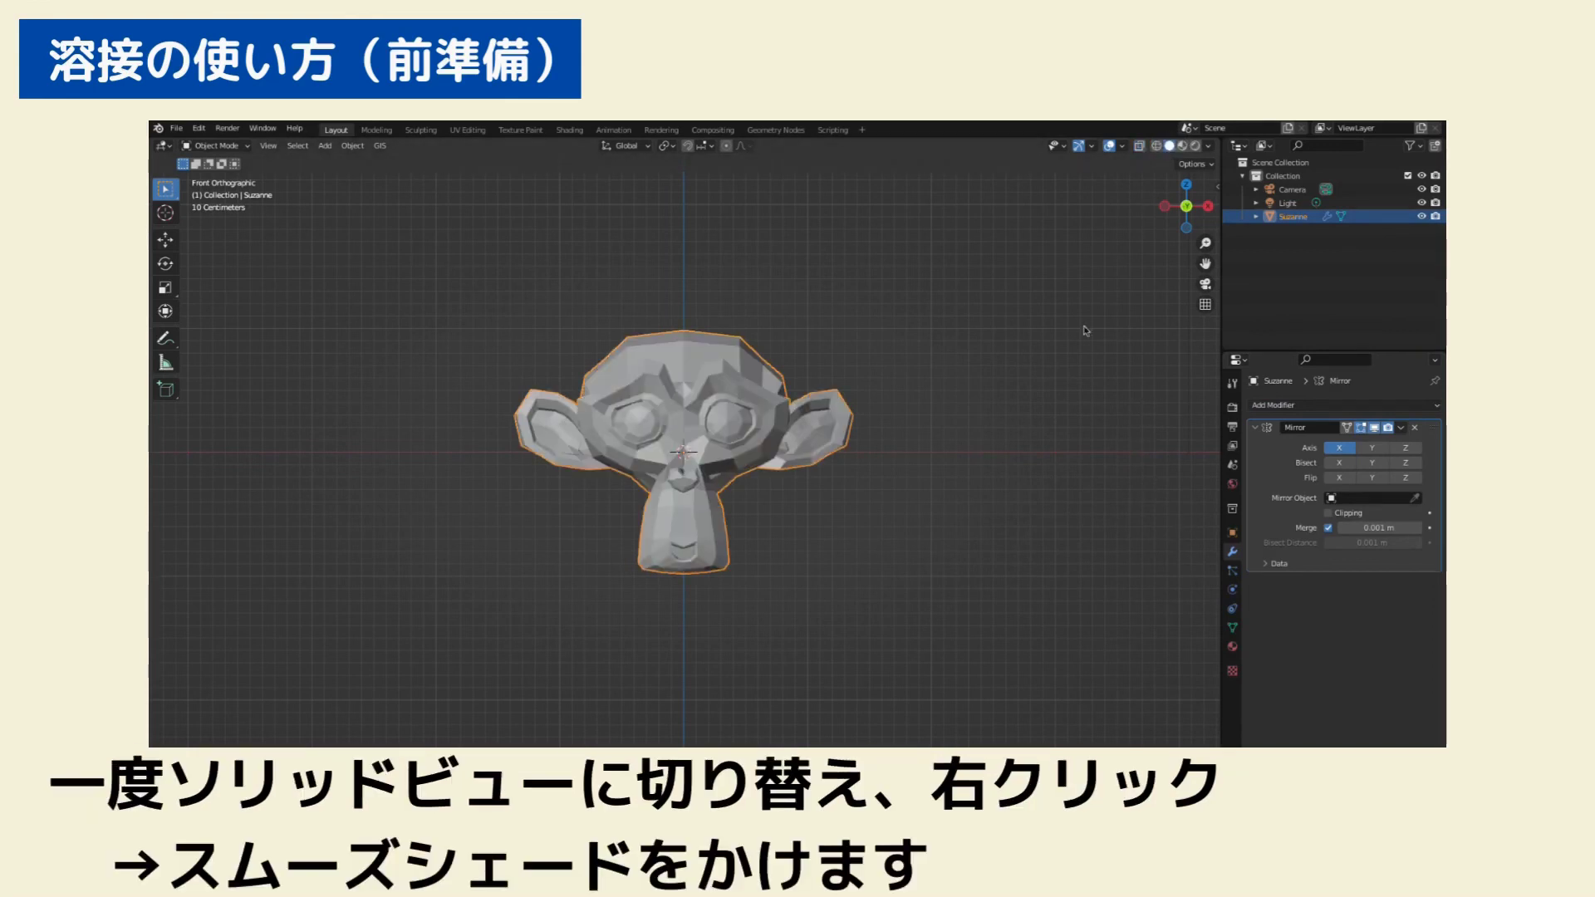
middle_drag(1084, 330, 1058, 434)
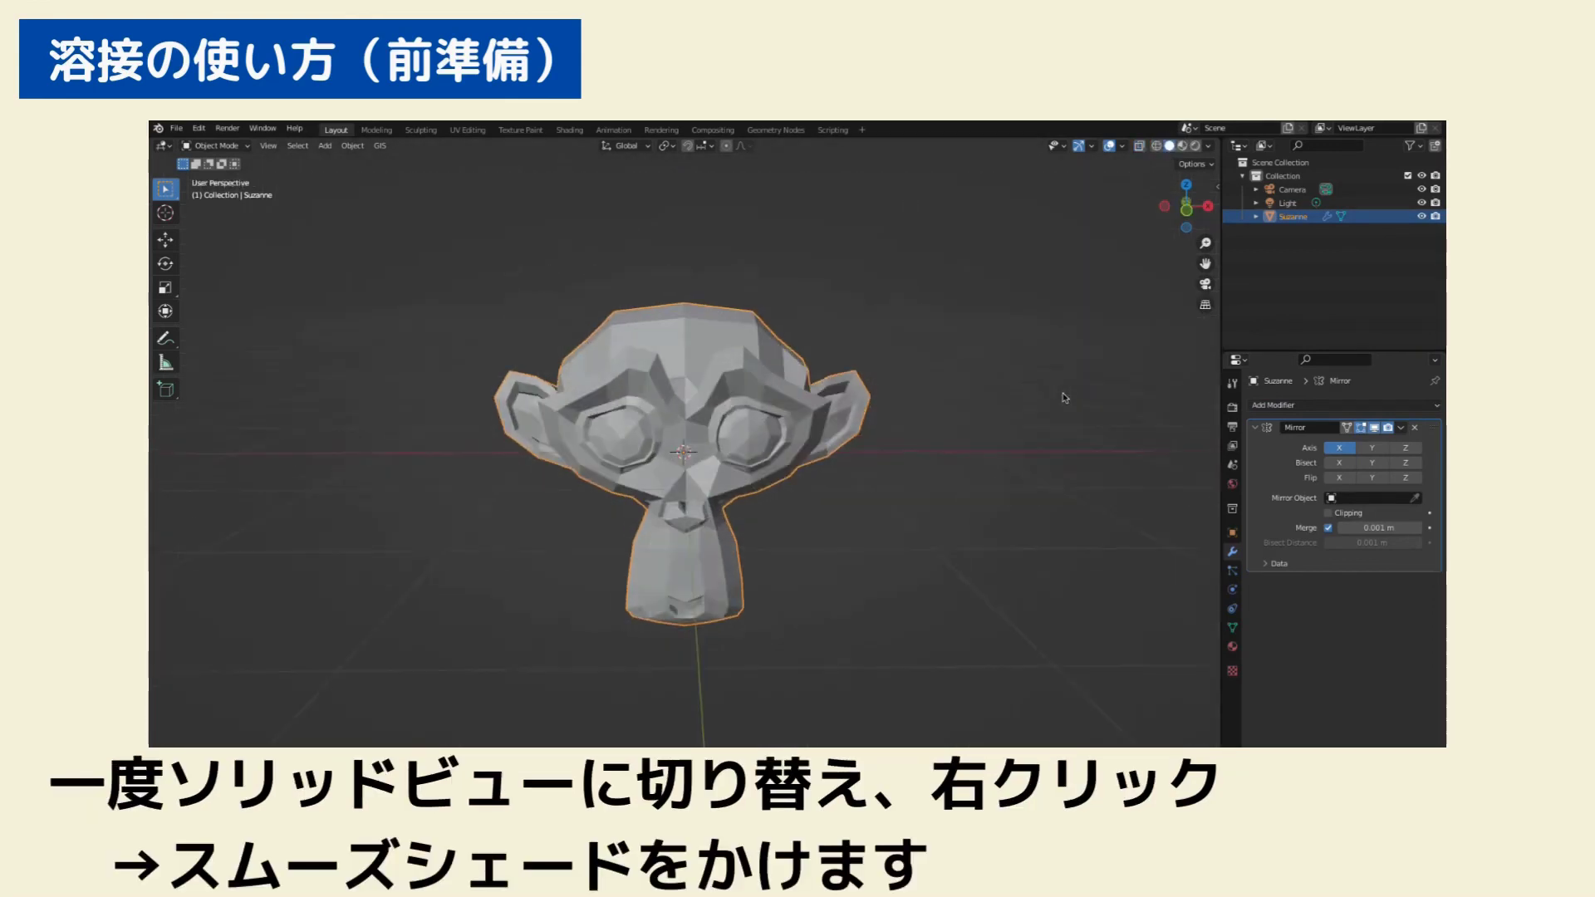
Shade Suzanne smooth and uncheck the Mirror modifier's Merge option
right_click(743, 375)
click(738, 372)
middle_drag(737, 371, 822, 418)
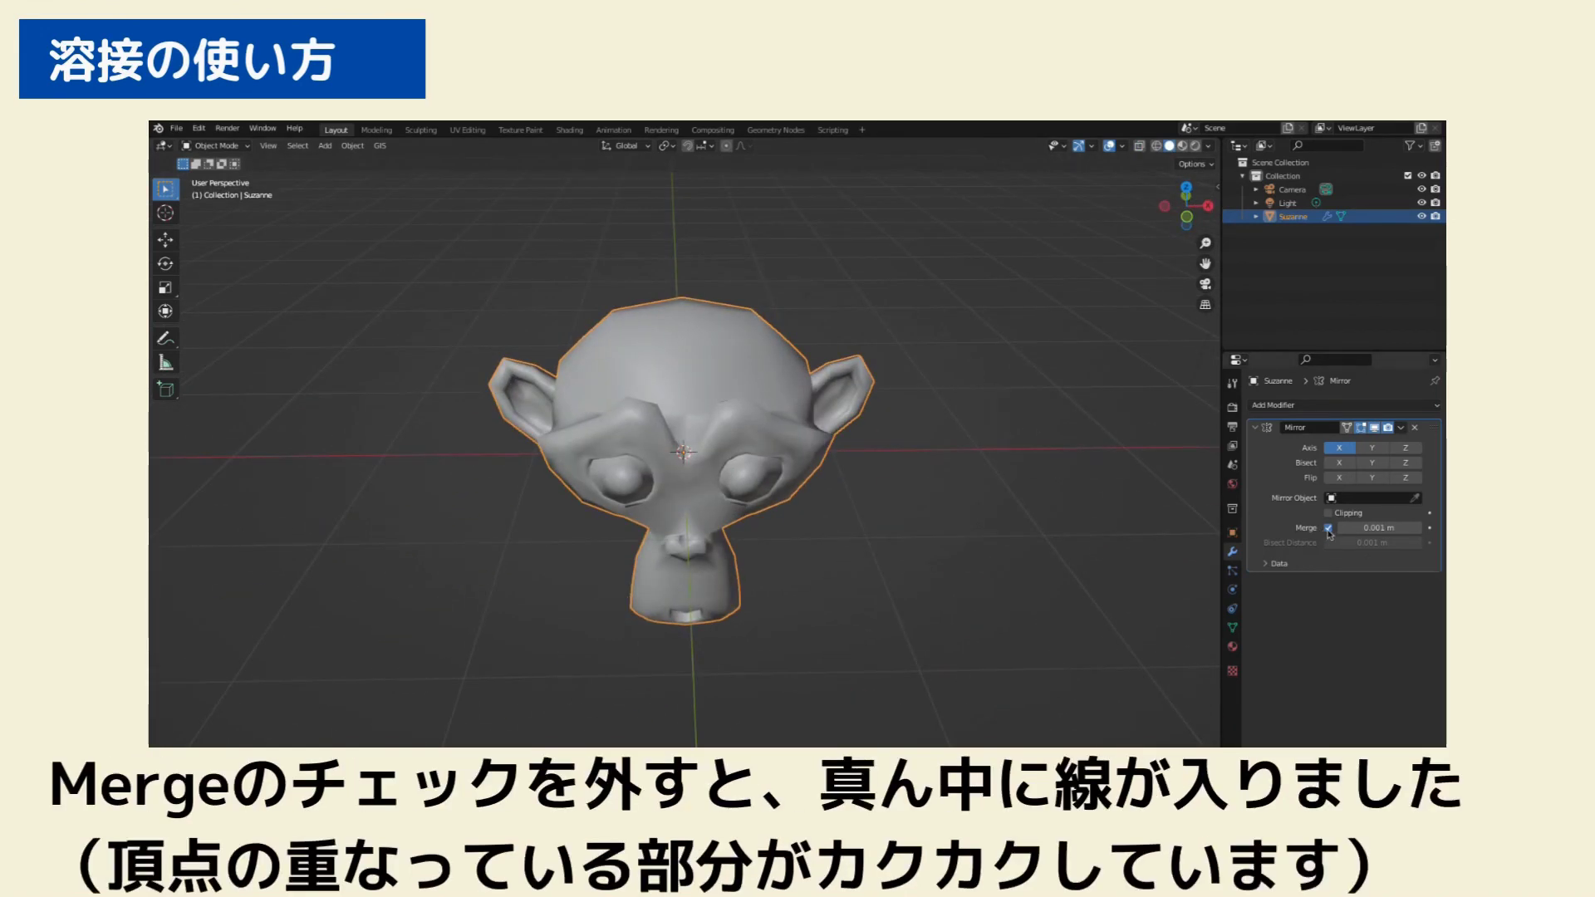
click(1328, 530)
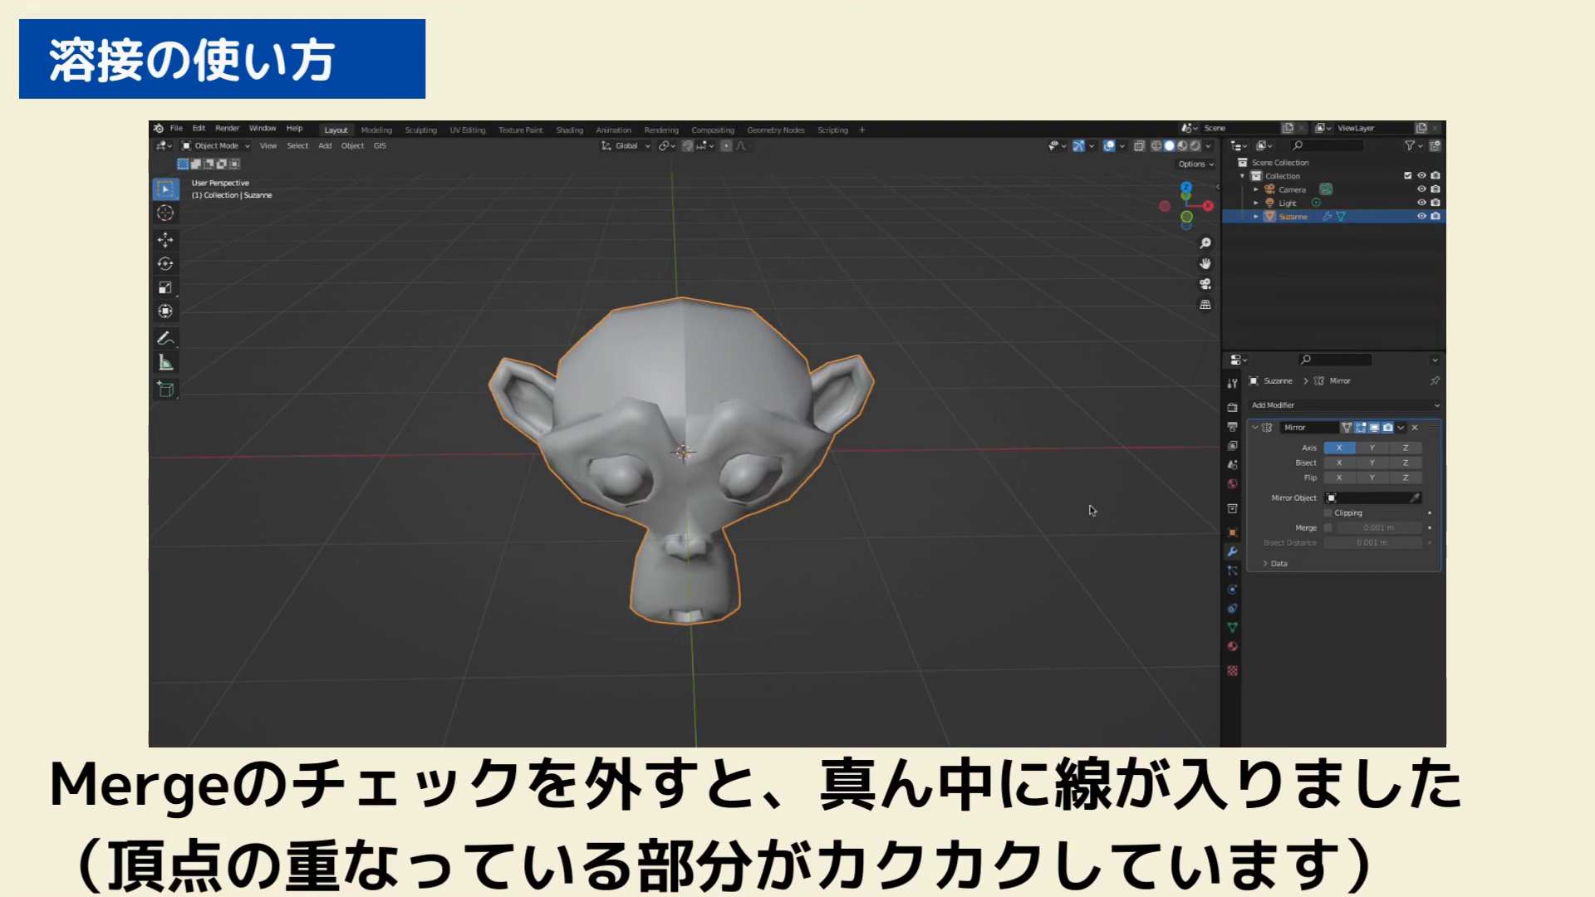
Add a Weld modifier to Suzanne and raise its Distance to 0.019 m
click(1313, 405)
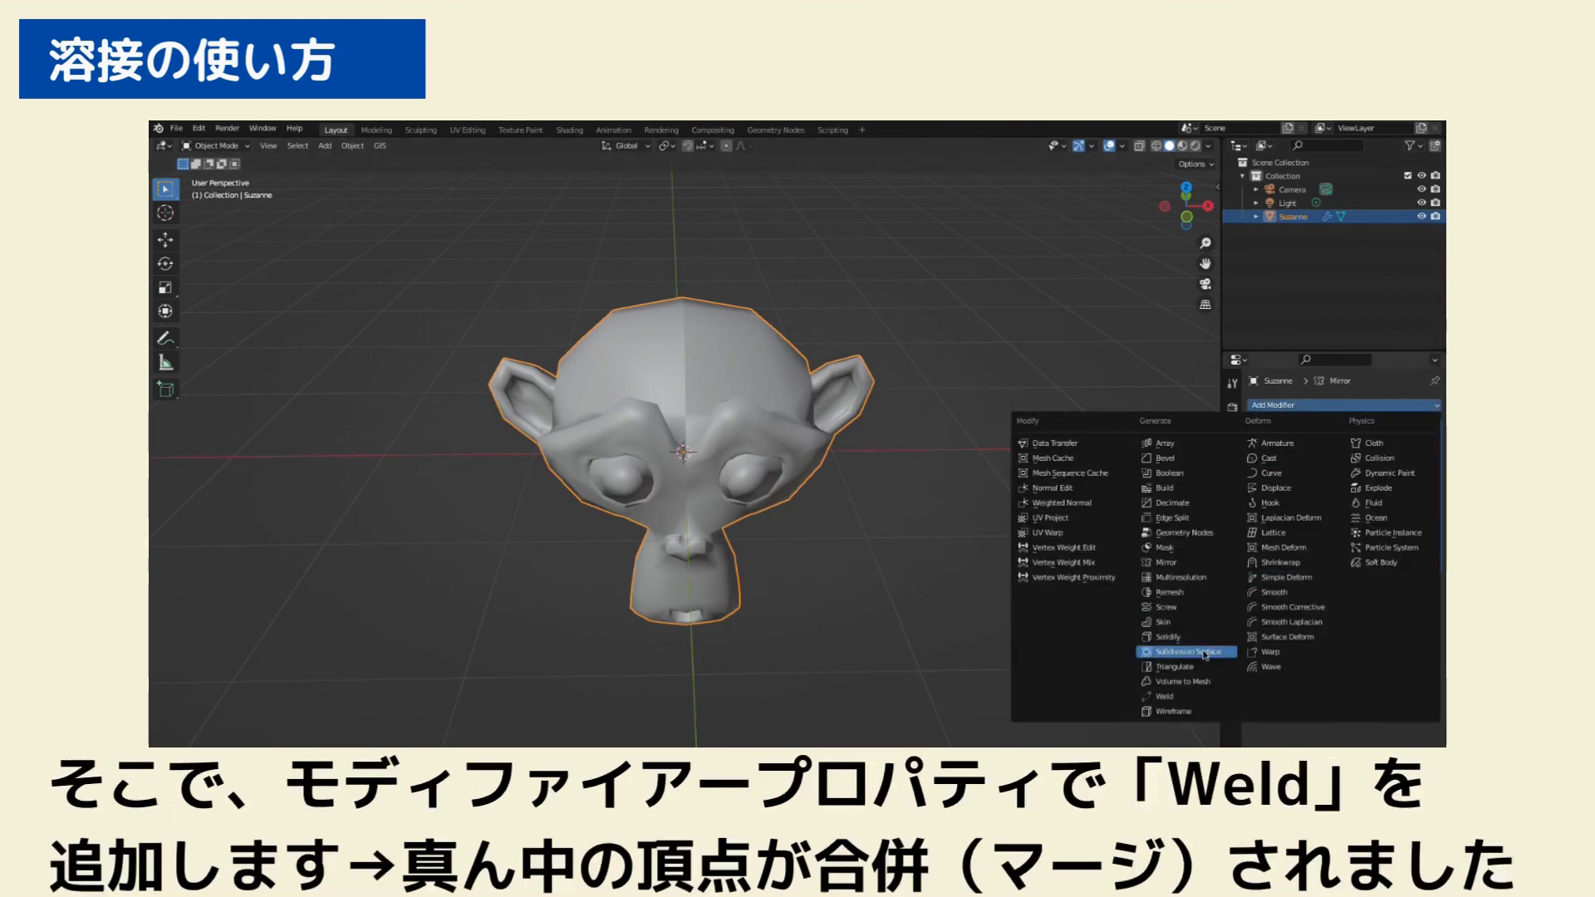
click(1173, 698)
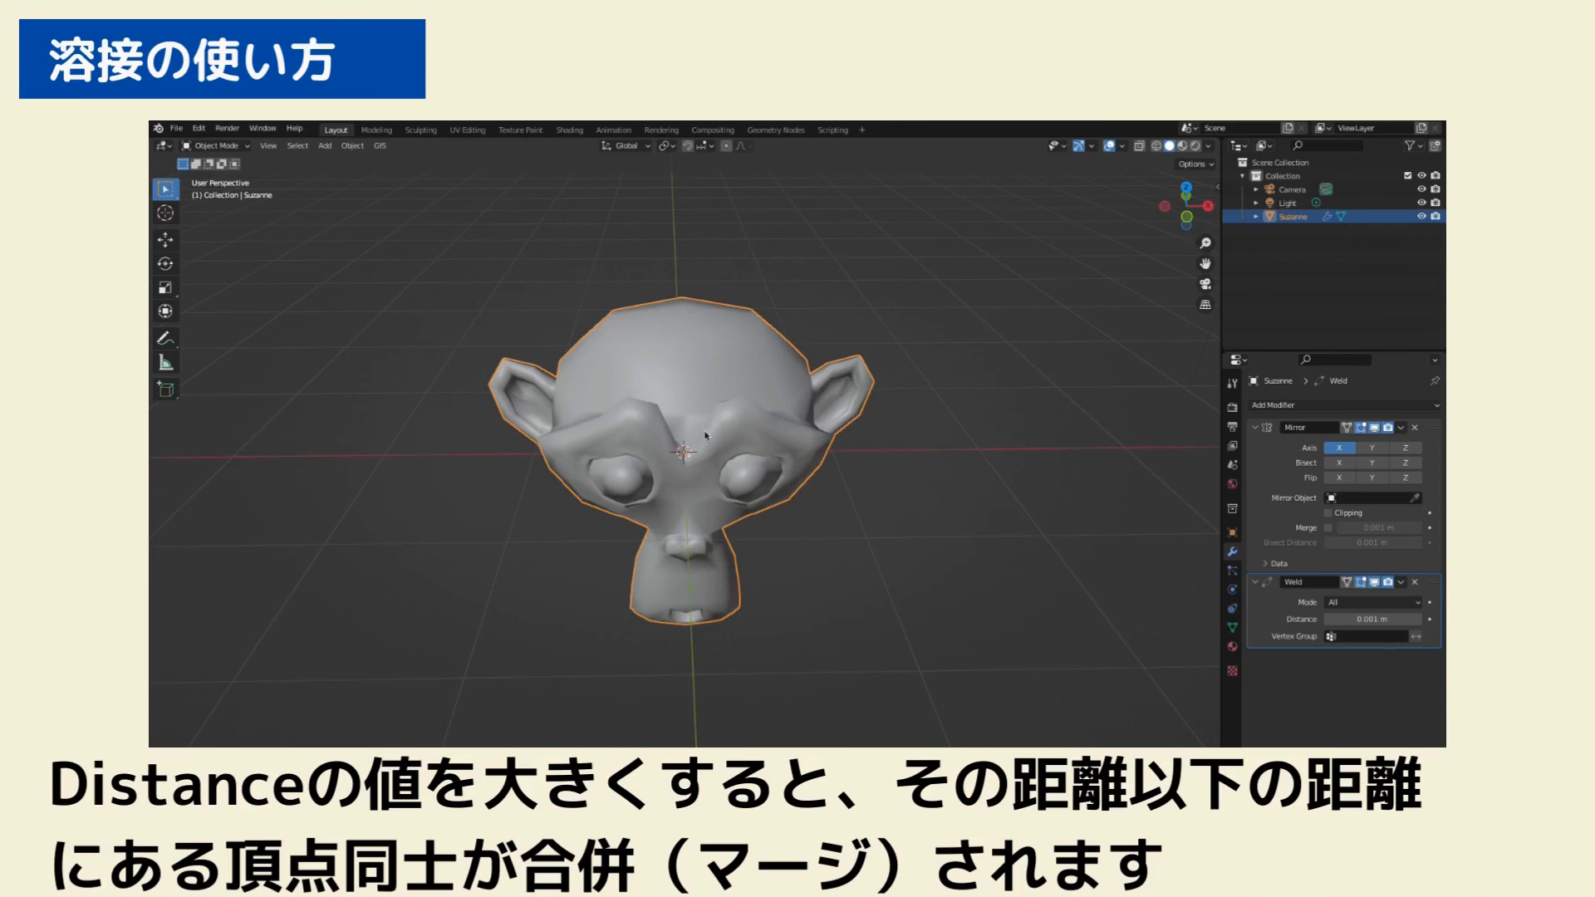
mouse_move(1370, 619)
mouse_down()
mouse_move(1412, 619)
mouse_move(1329, 619)
mouse_up()
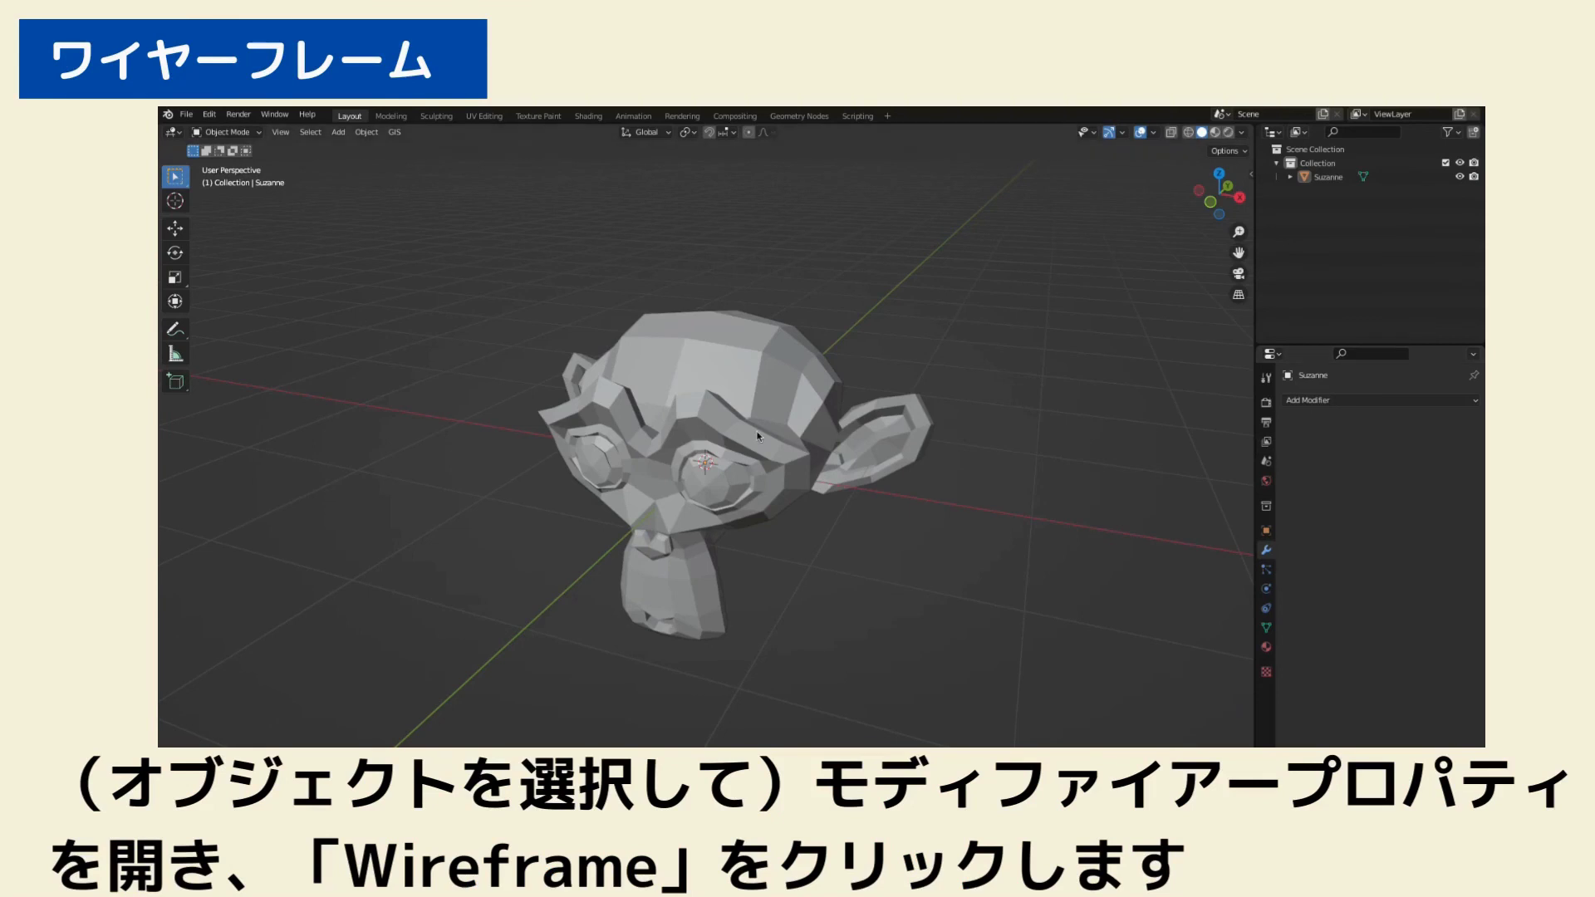
Add a Wireframe modifier to Suzanne with Thickness 0.024 m
click(758, 435)
click(1305, 400)
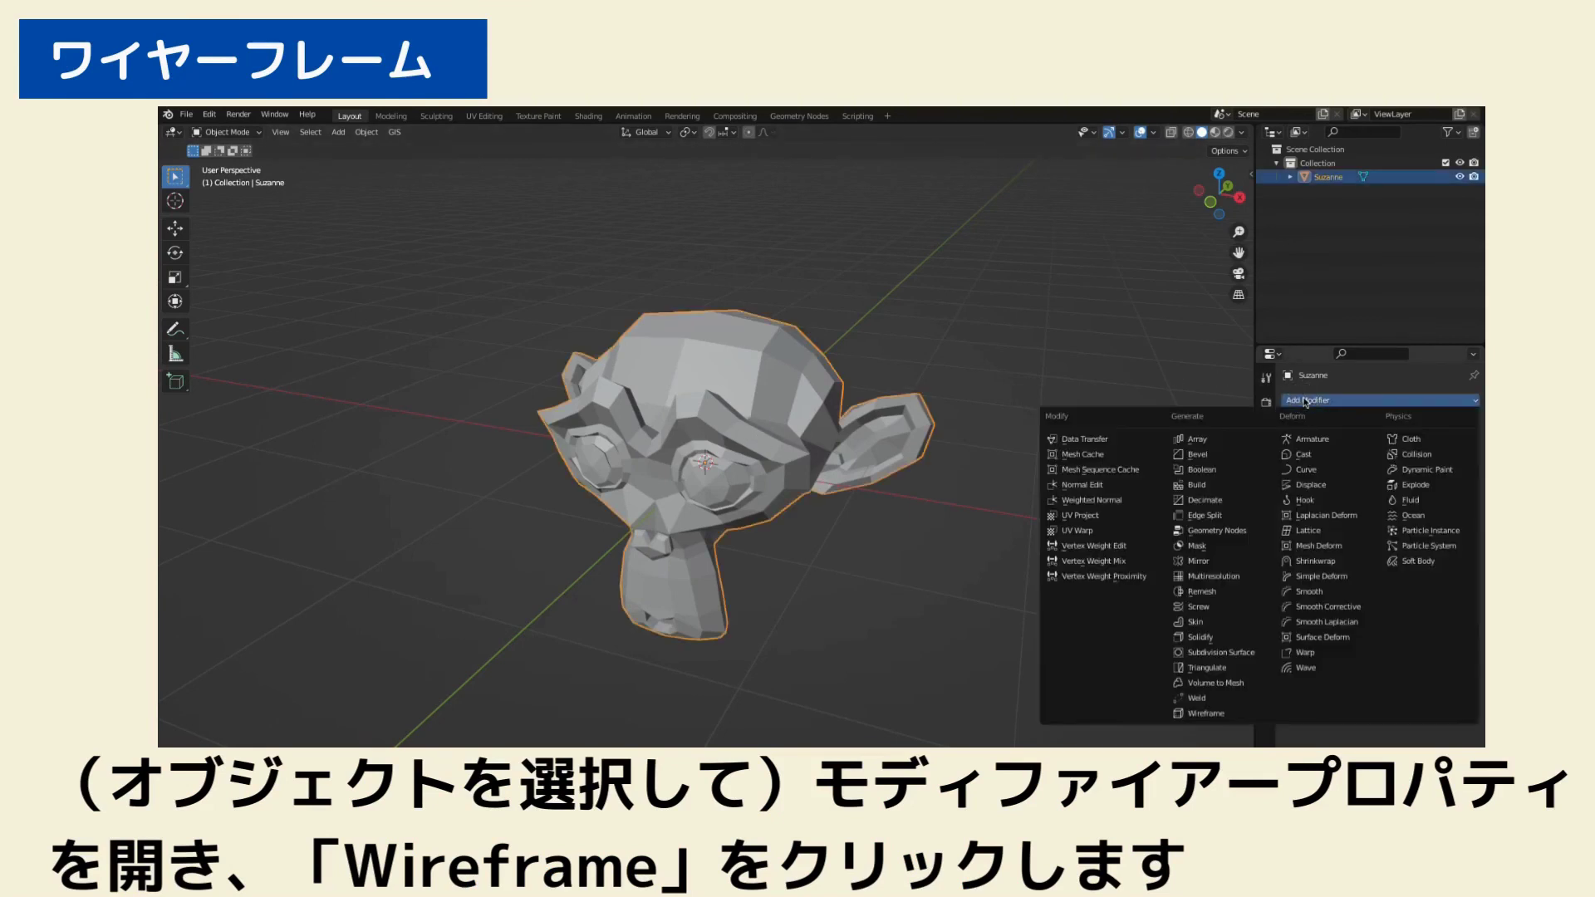
click(1215, 715)
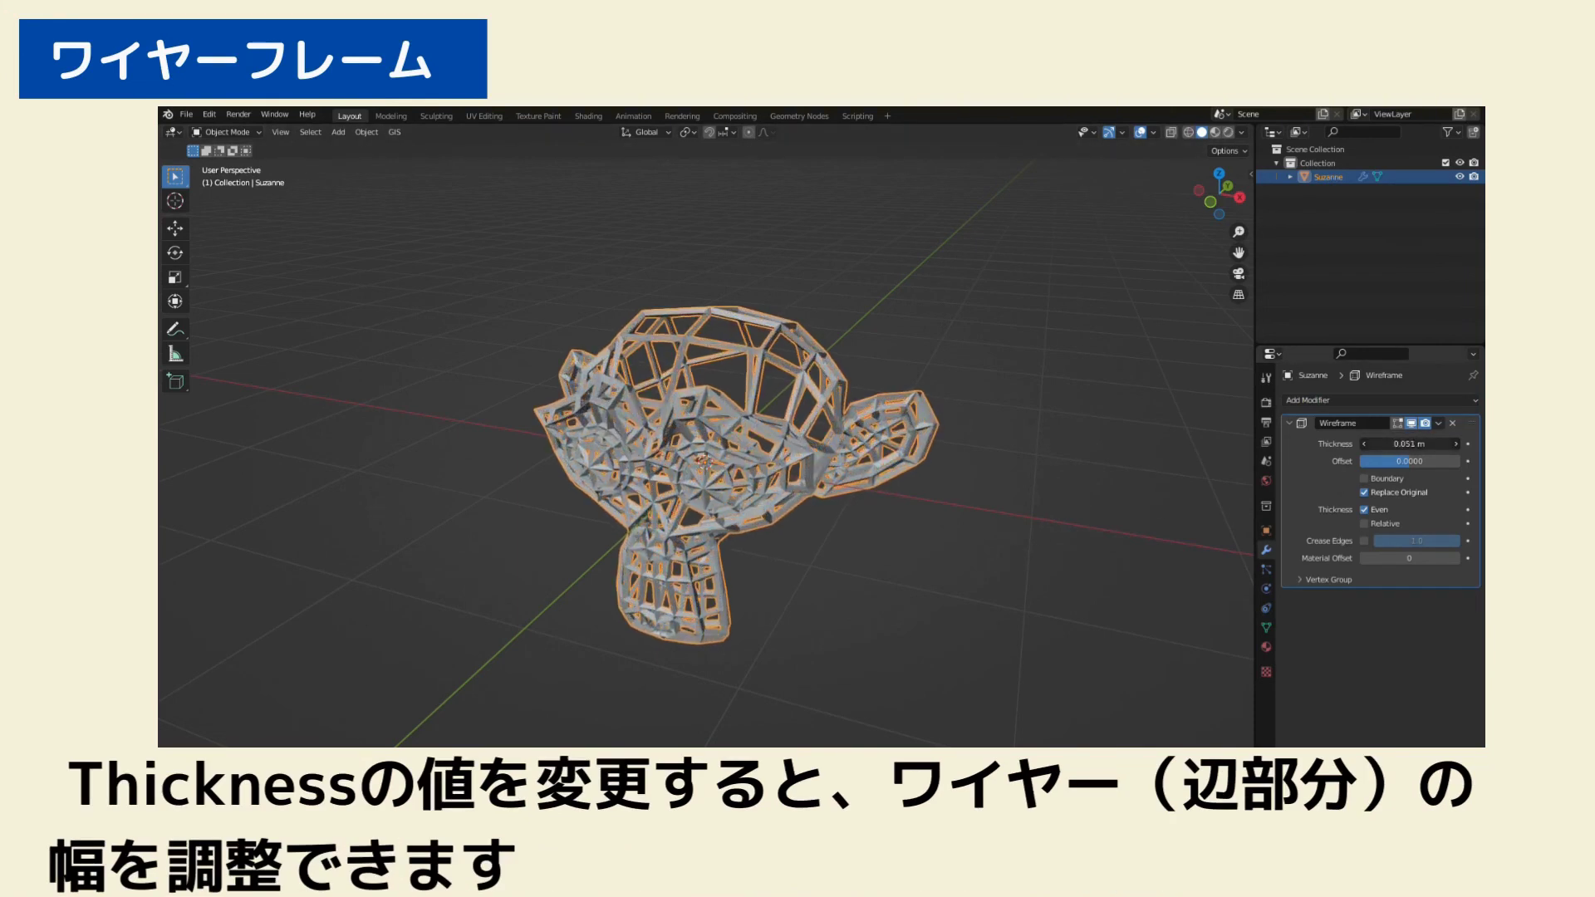
mouse_move(1411, 443)
mouse_down()
mouse_move(1379, 443)
mouse_move(1428, 443)
mouse_up()
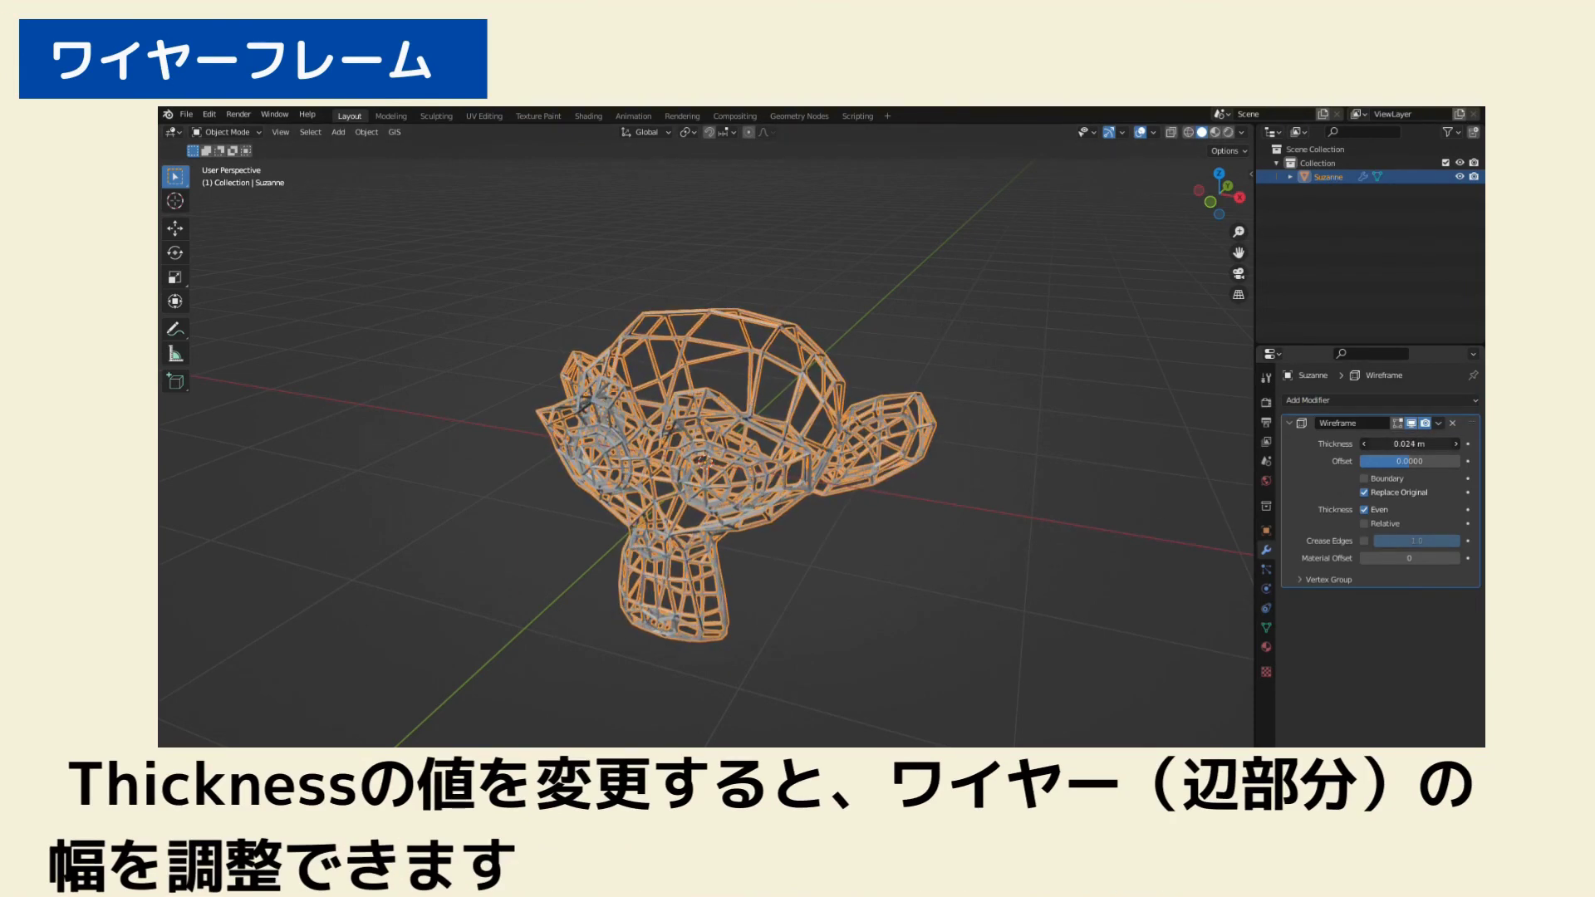
Deselect Suzanne and toggle X-ray on and off to compare the wire cage
click(986, 520)
mouse_move(987, 520)
middle_down()
mouse_move(1028, 455)
mouse_move(1070, 491)
middle_up()
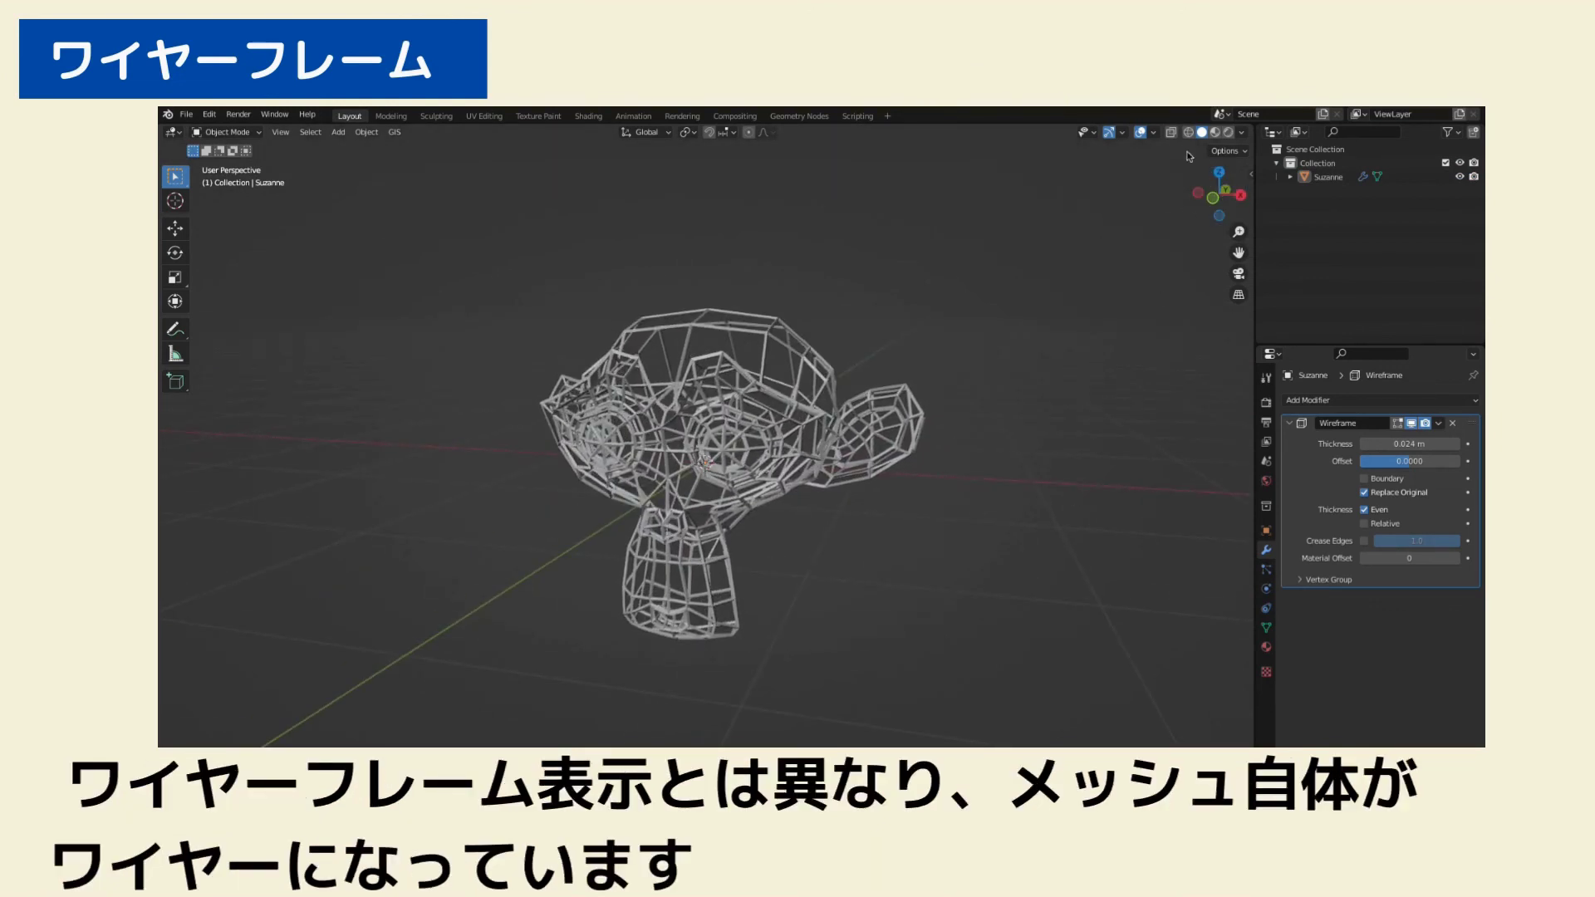
click(1170, 132)
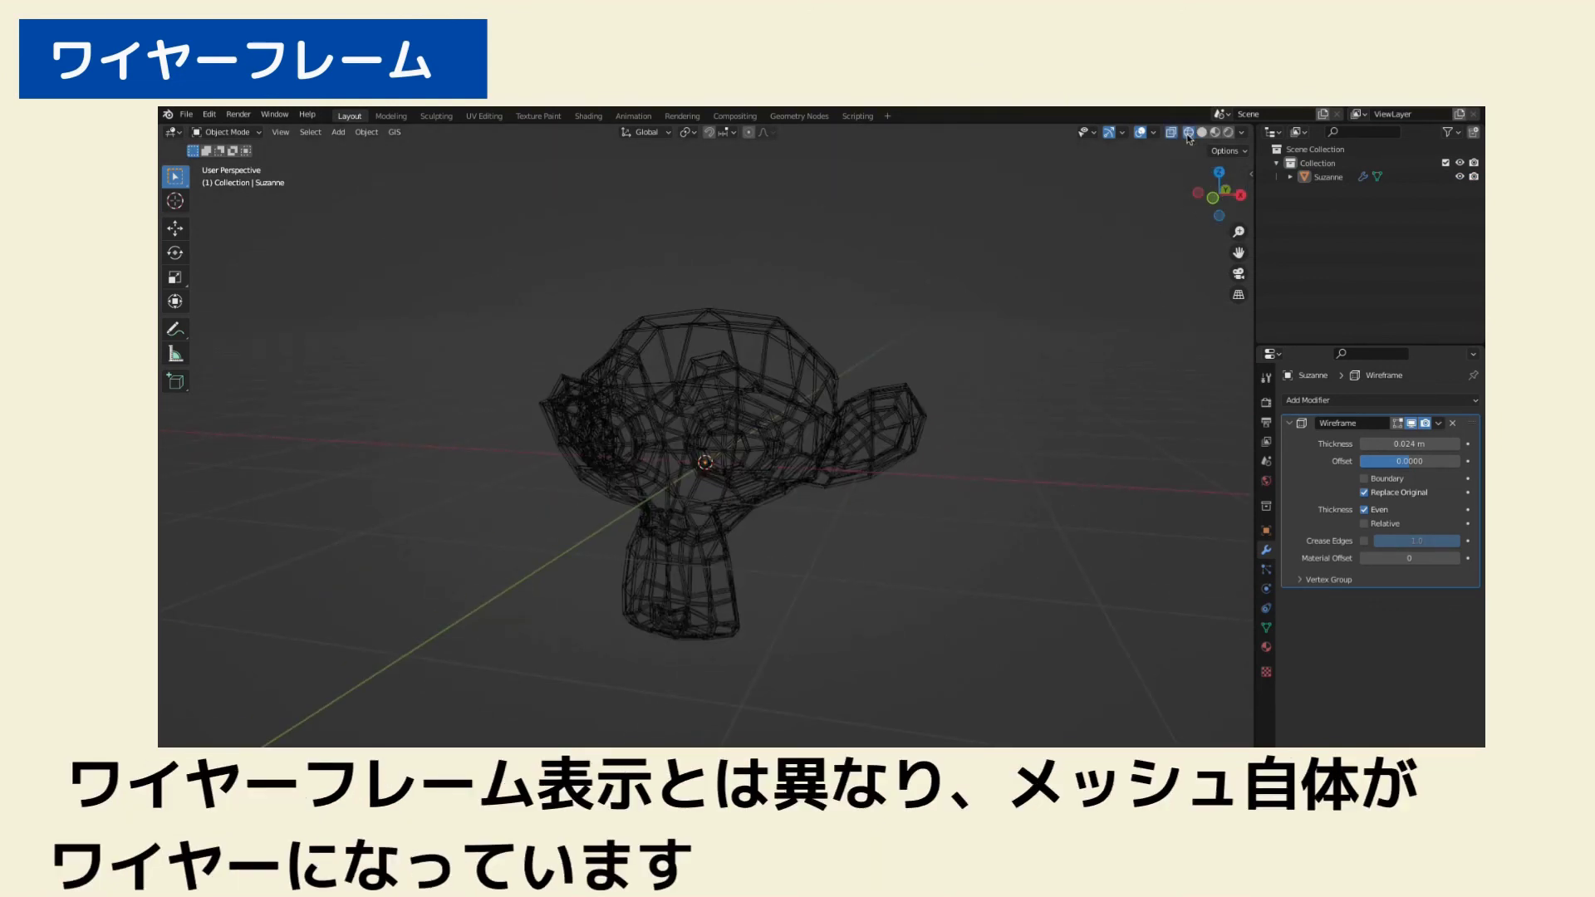
click(1171, 132)
mouse_move(1021, 307)
middle_down()
mouse_move(925, 330)
mouse_move(1024, 317)
middle_up()
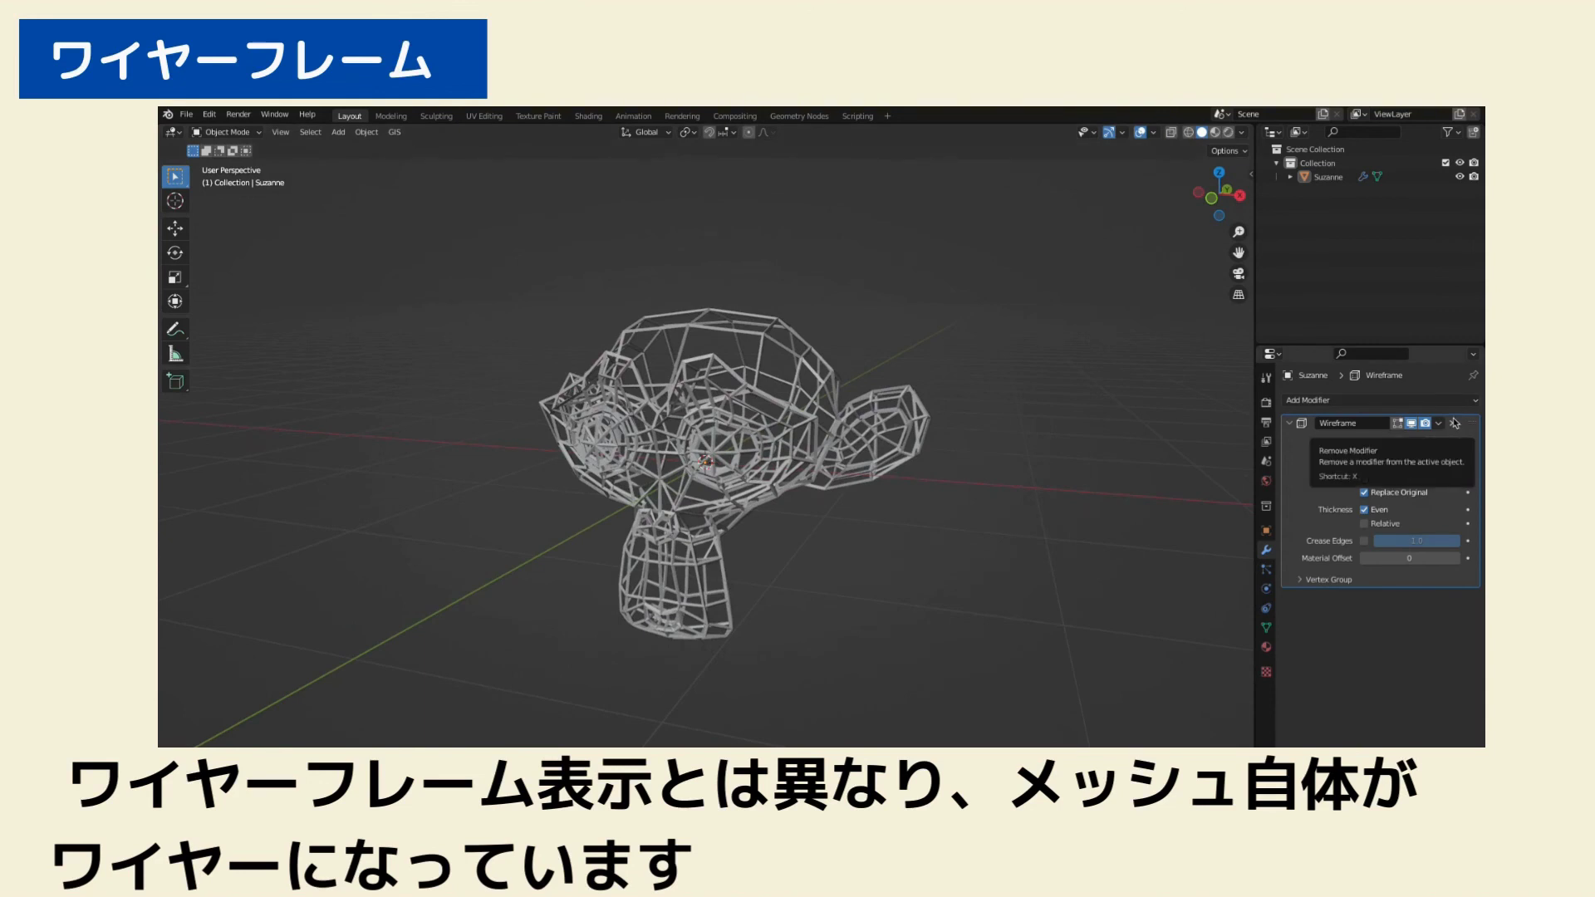